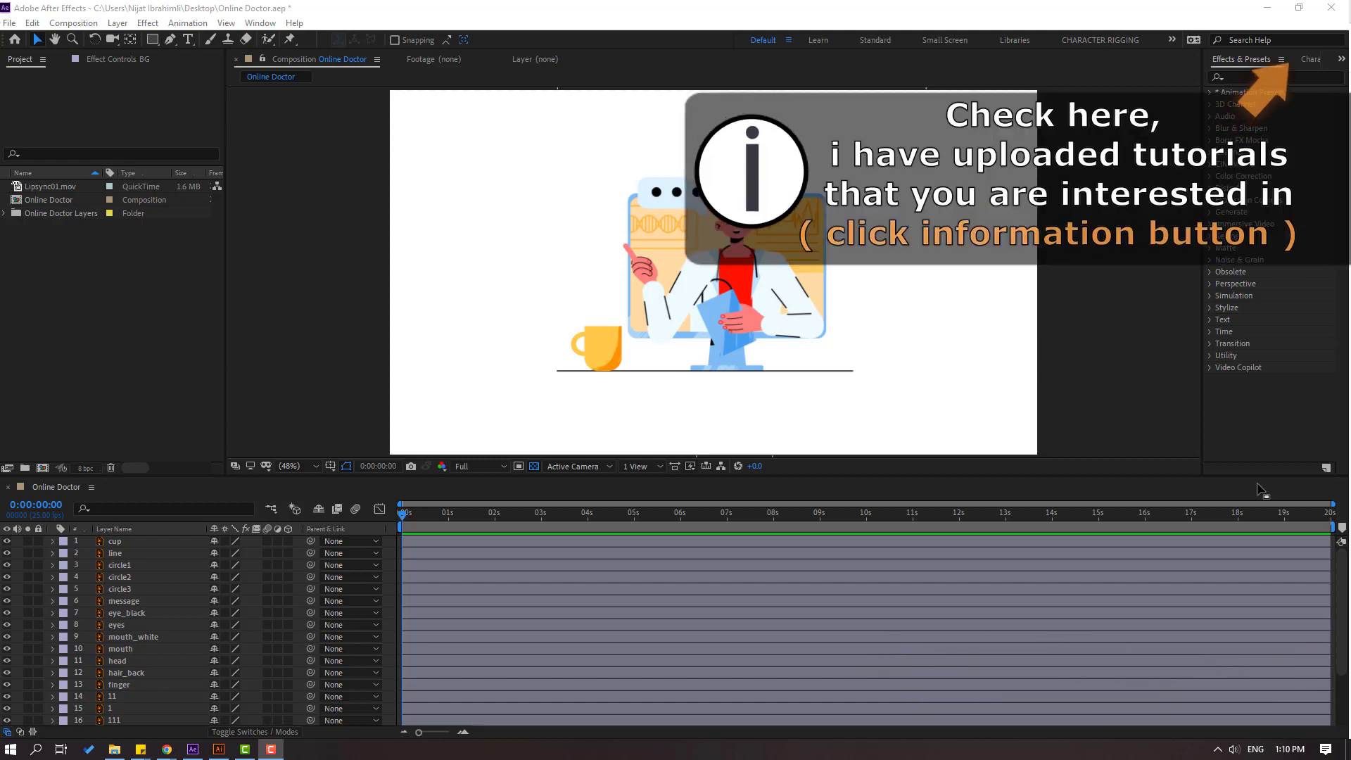
# Solo the raised hand's layer 1 and turn off the transparency grid in the composition view.
pyautogui.click(658, 321)
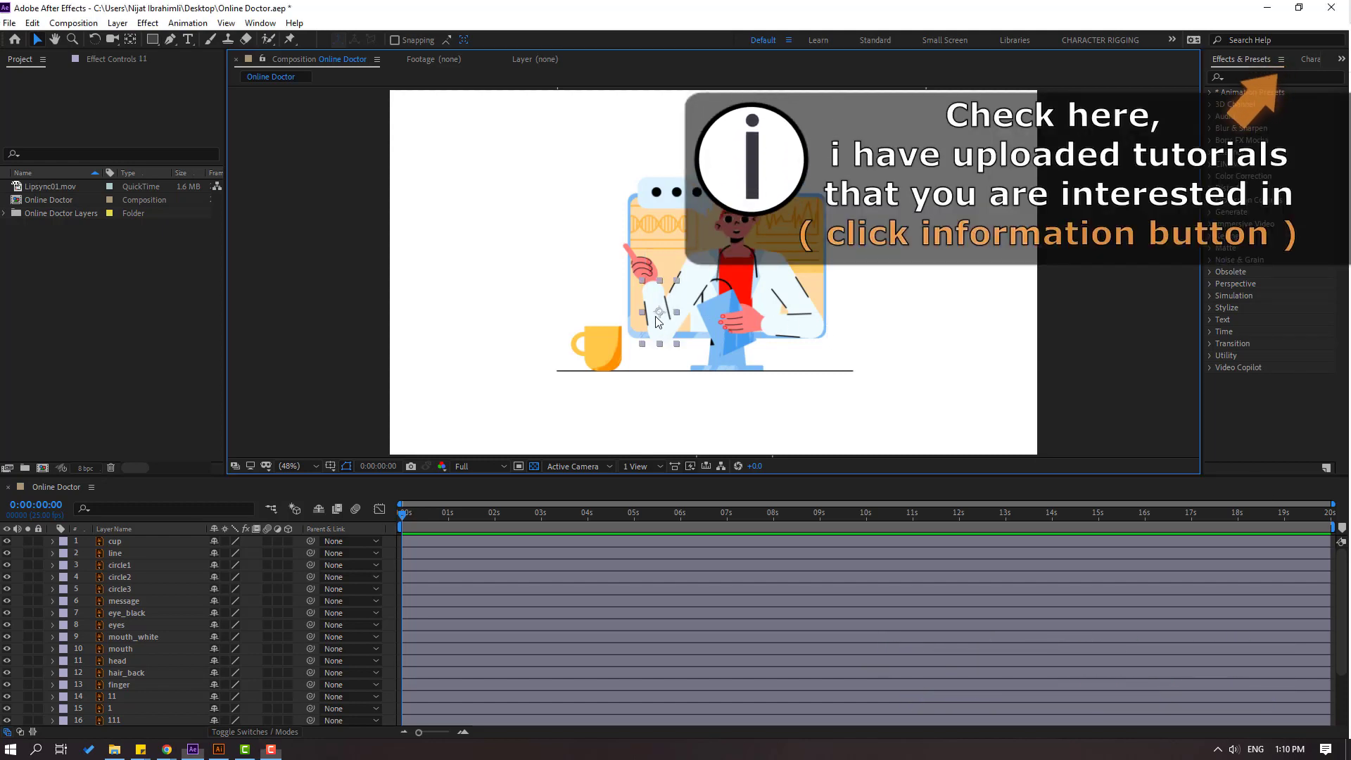
pyautogui.scroll(-2, 128, 665)
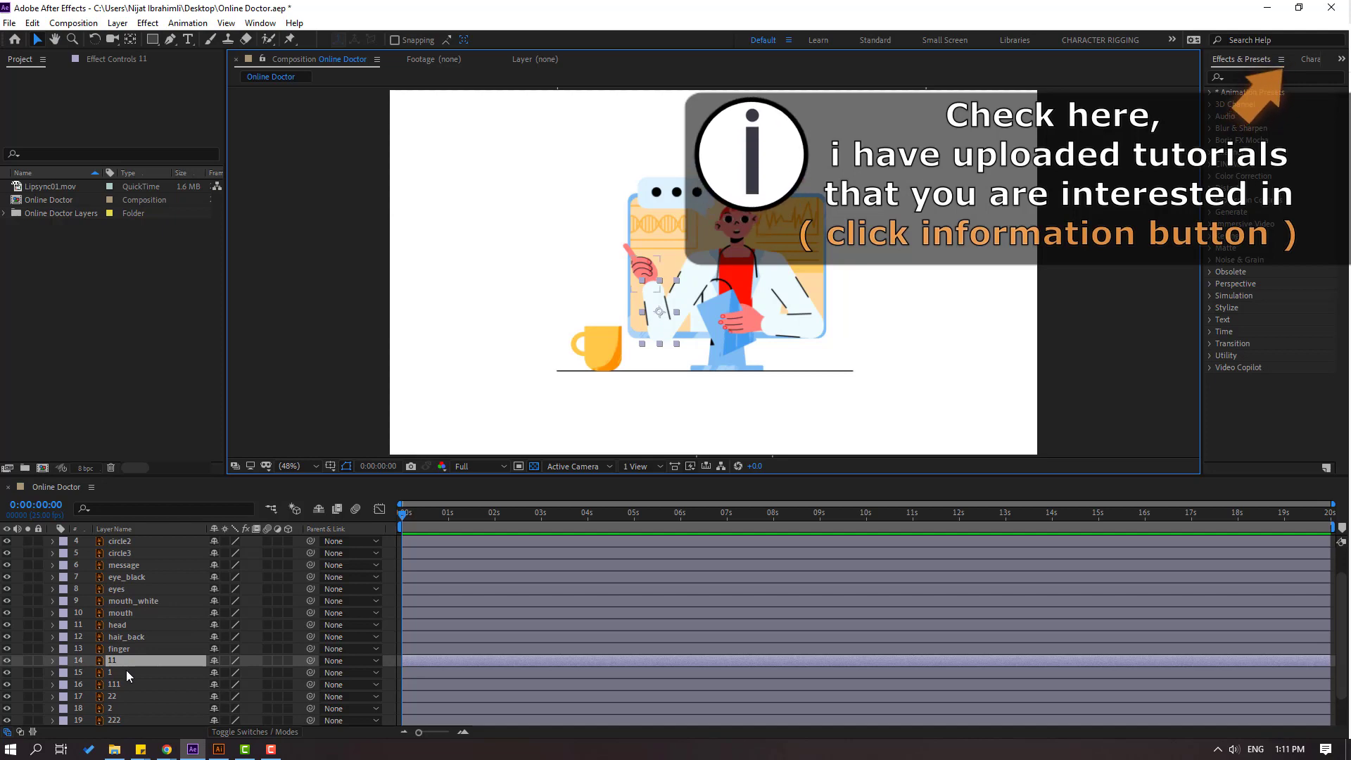
pyautogui.click(107, 675)
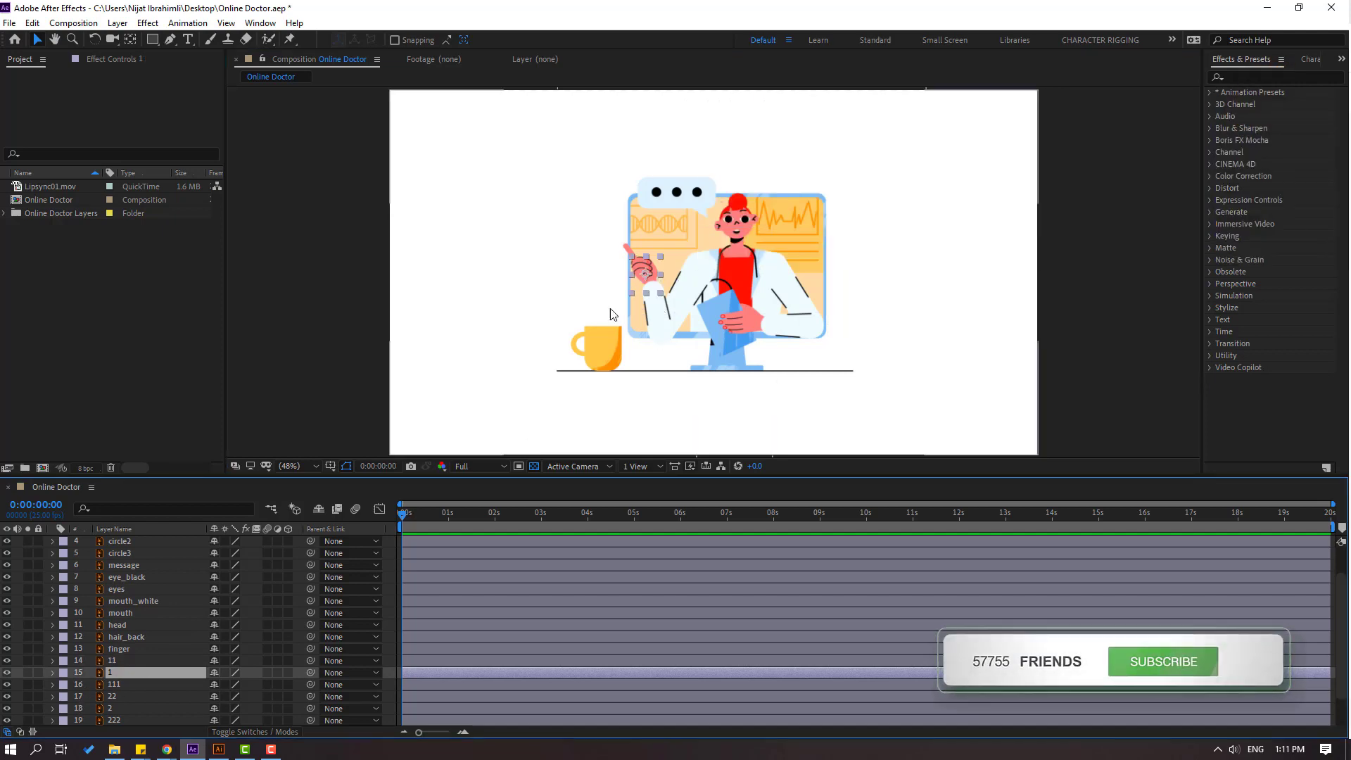
pyautogui.scroll(1, 610, 308)
pyautogui.click(29, 675)
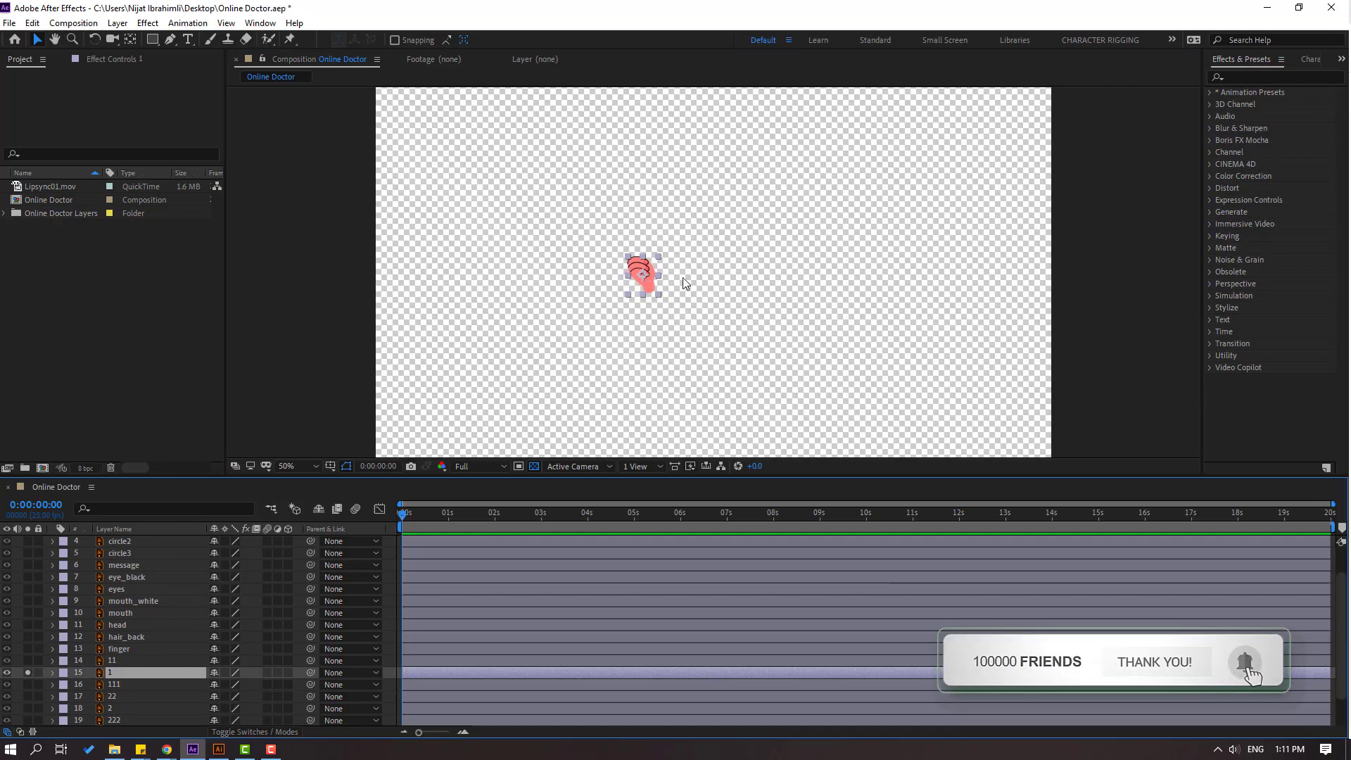
pyautogui.scroll(2, 682, 277)
pyautogui.moveTo(465, 424); pyautogui.dragTo(557, 399)
pyautogui.press('v')
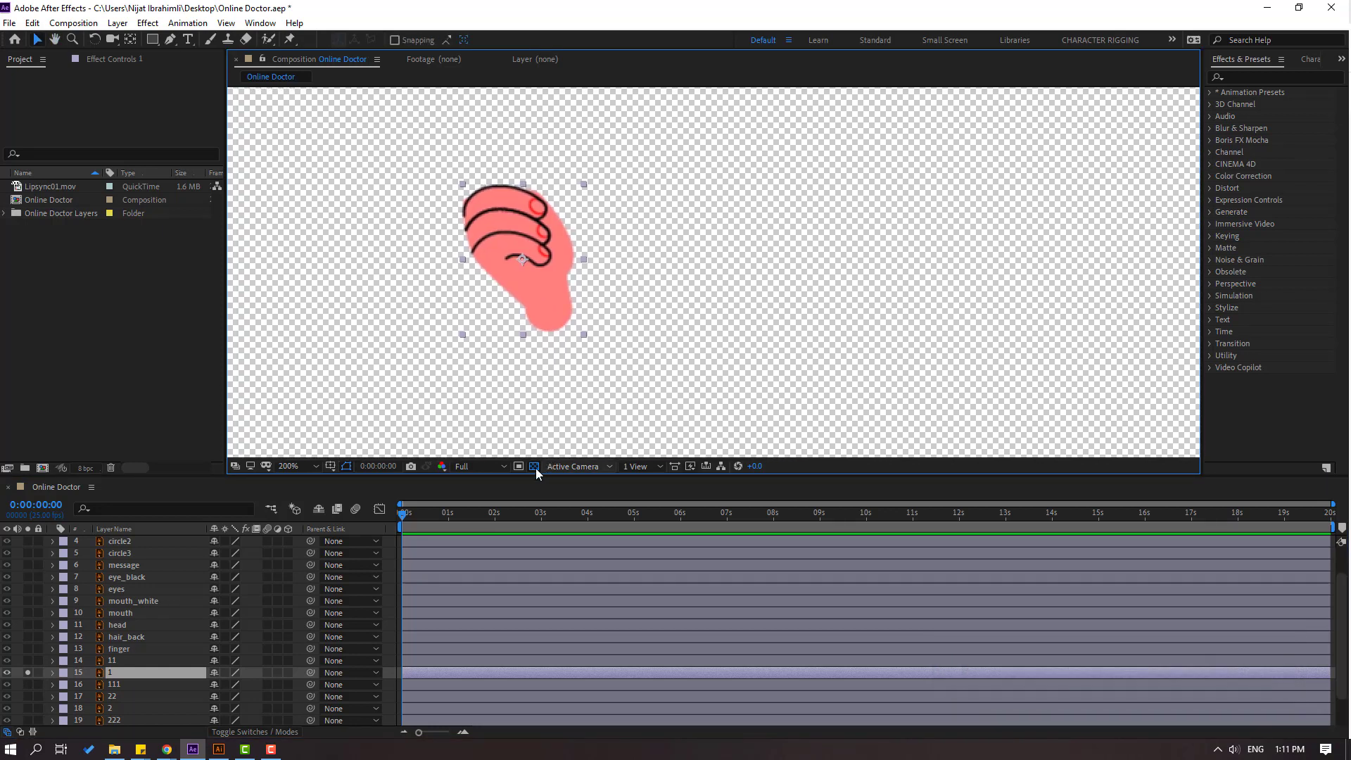
pyautogui.click(534, 467)
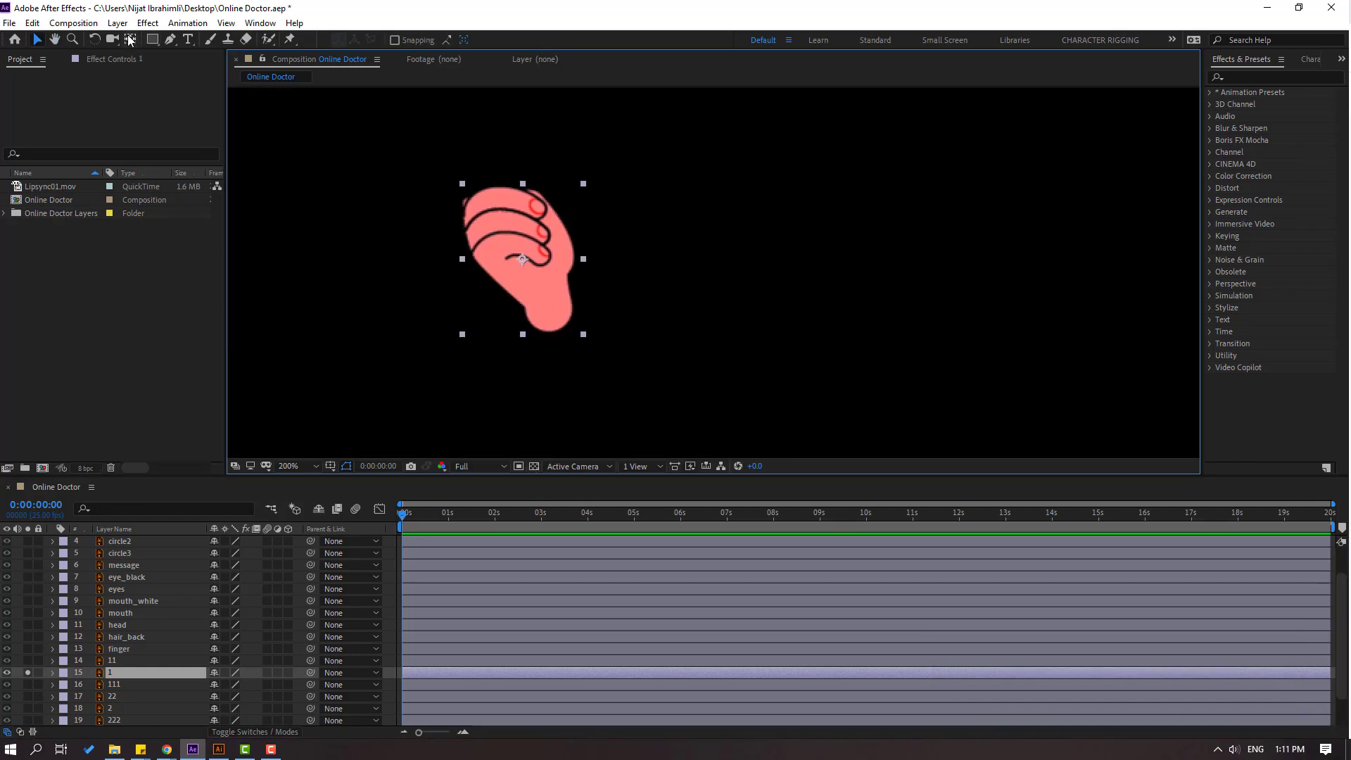
# Move the anchor point of hand layer 1 to the wrist with the Pan Behind tool.
pyautogui.click(131, 40)
pyautogui.moveTo(522, 260); pyautogui.dragTo(556, 325)
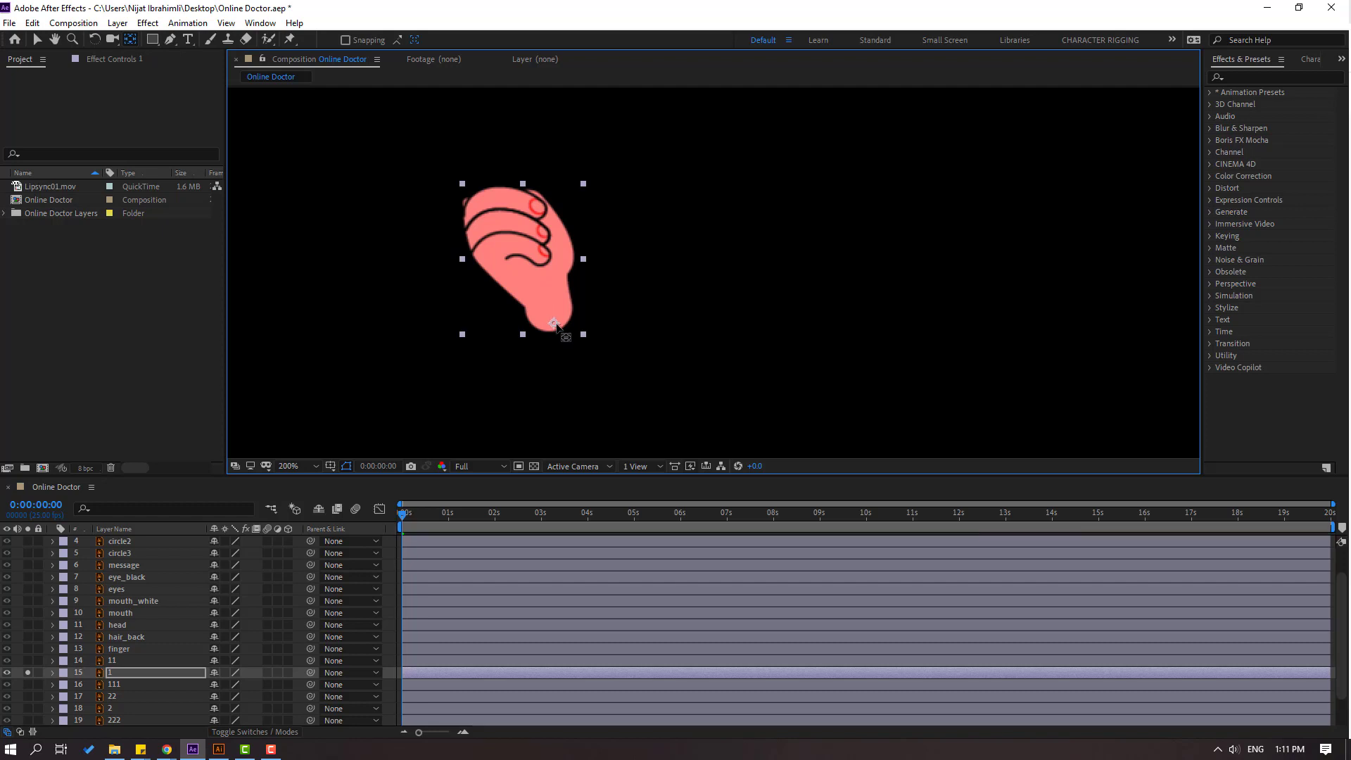
pyautogui.click(38, 40)
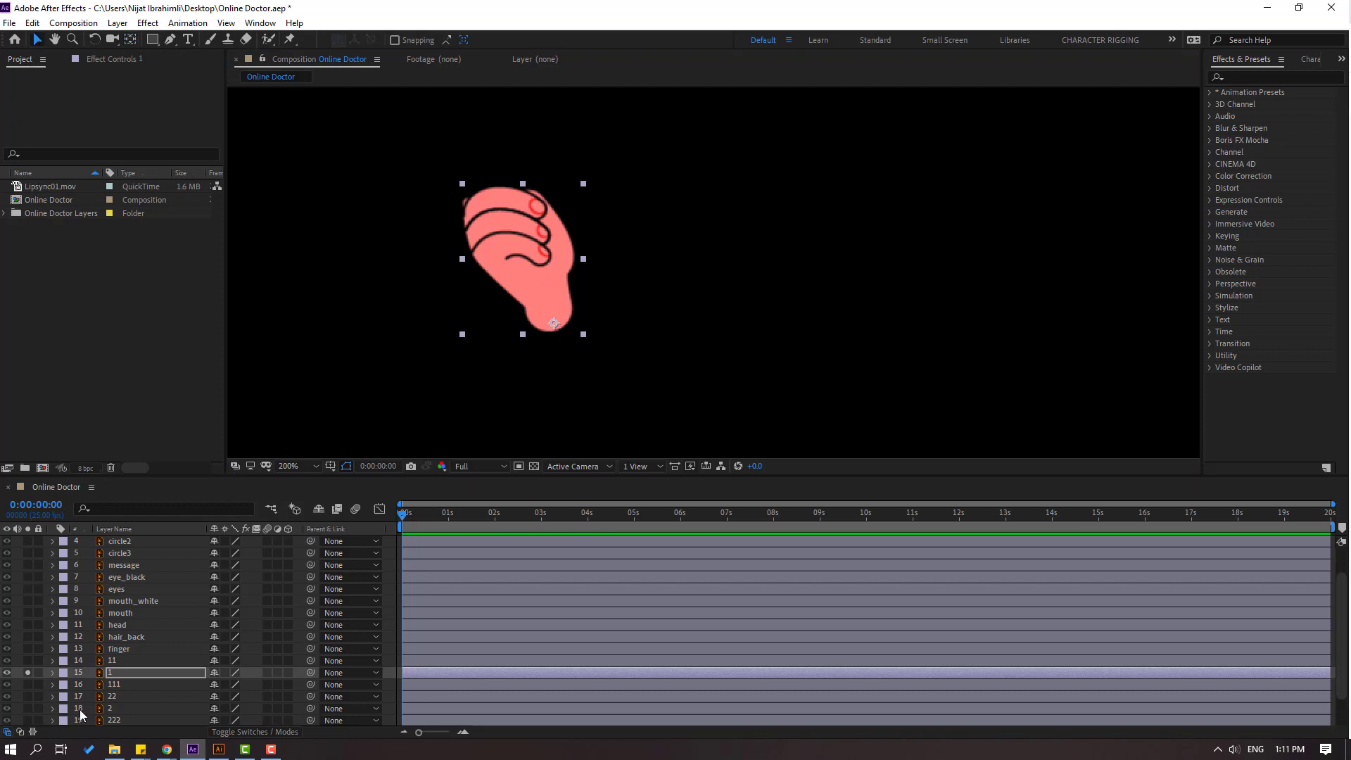
# Solo forearm layer 11 as well and move its anchor point down to the elbow end.
pyautogui.click(109, 660)
pyautogui.click(27, 660)
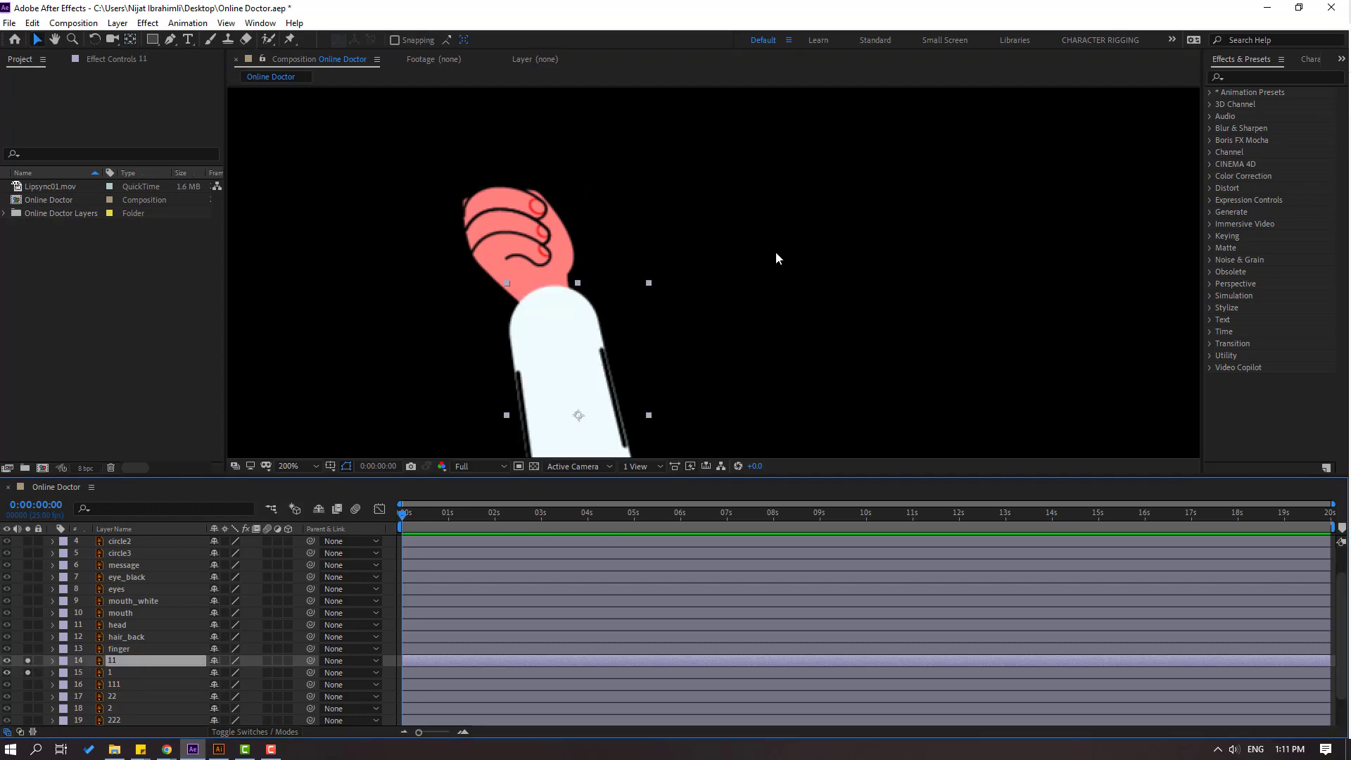
pyautogui.press('space')
pyautogui.moveTo(775, 251); pyautogui.dragTo(657, 200)
pyautogui.press('y')
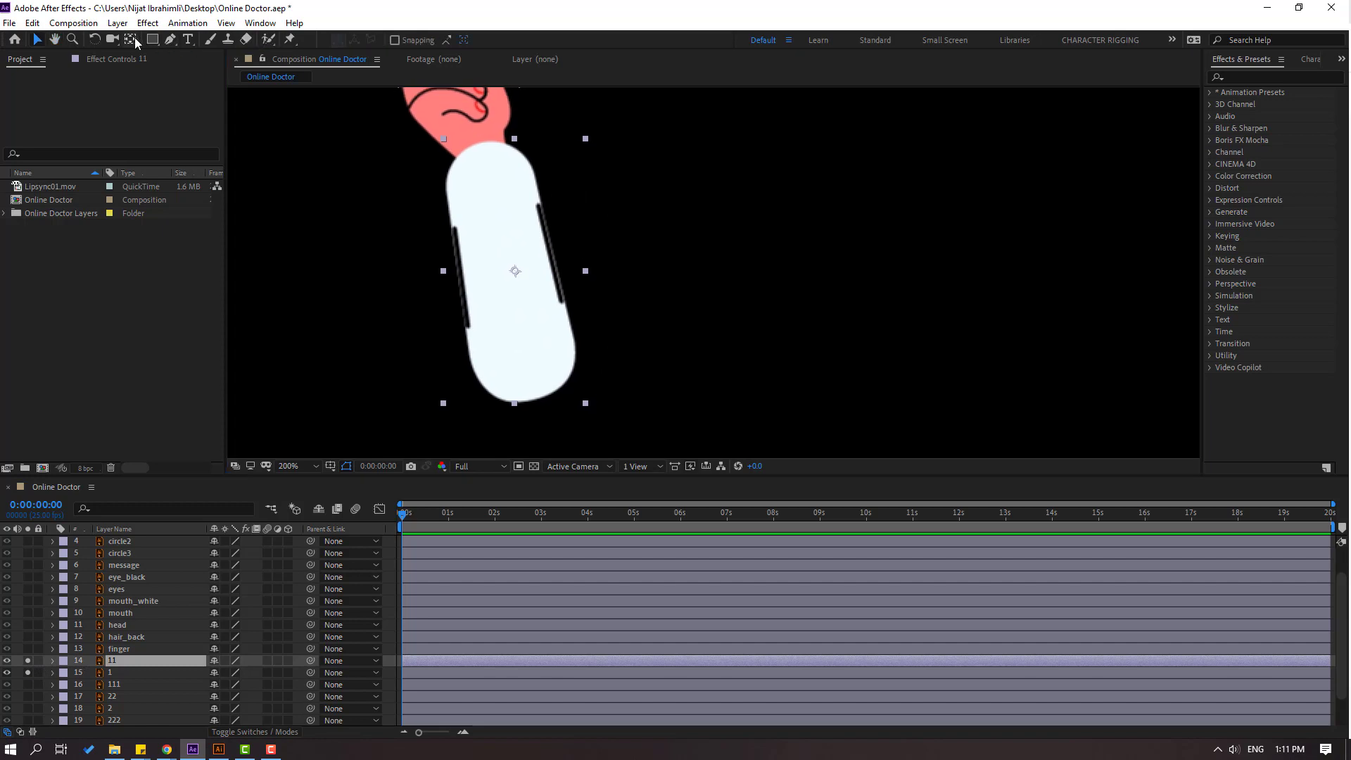
pyautogui.moveTo(519, 280); pyautogui.dragTo(532, 398)
pyautogui.click(37, 40)
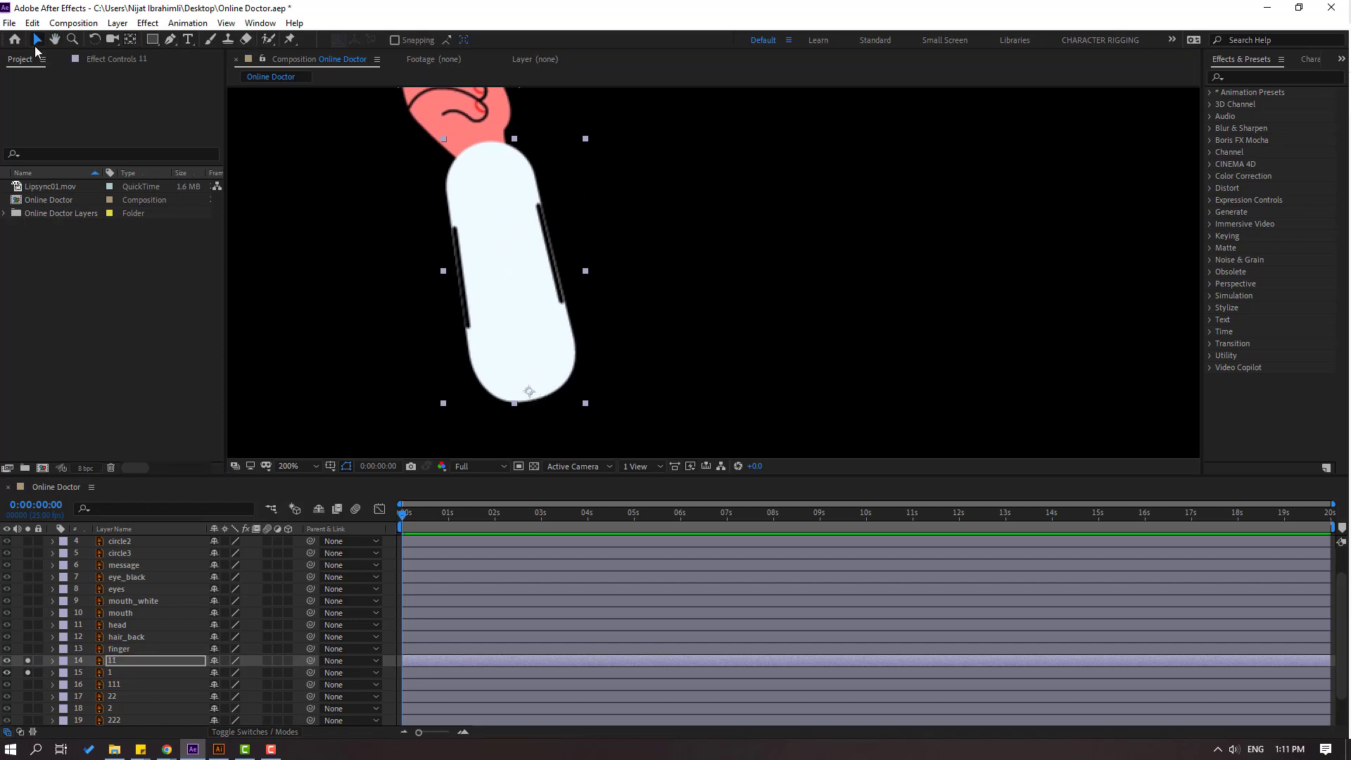
# Solo upper-arm layer 111 as well and move its anchor point up to the shoulder.
pyautogui.click(112, 687)
pyautogui.click(28, 684)
pyautogui.moveTo(837, 260); pyautogui.dragTo(781, 328)
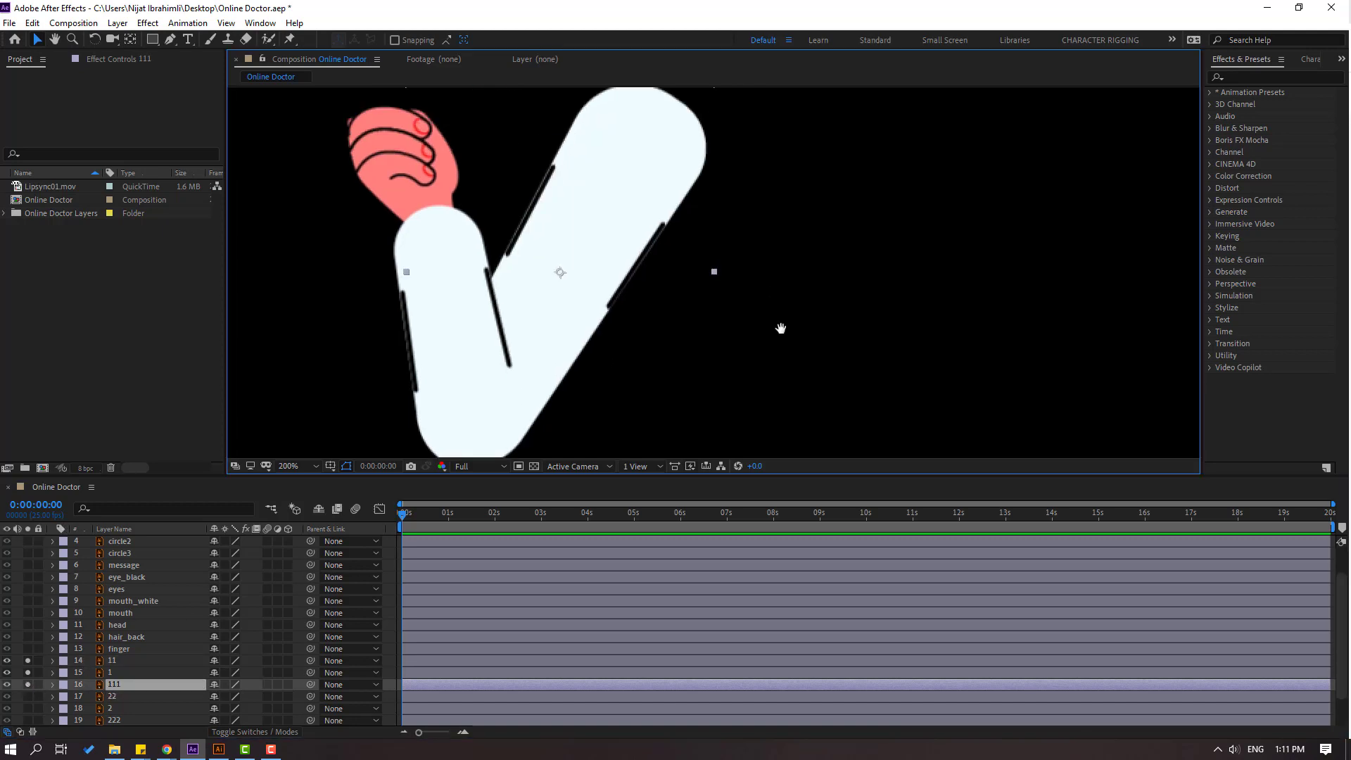
pyautogui.press('y')
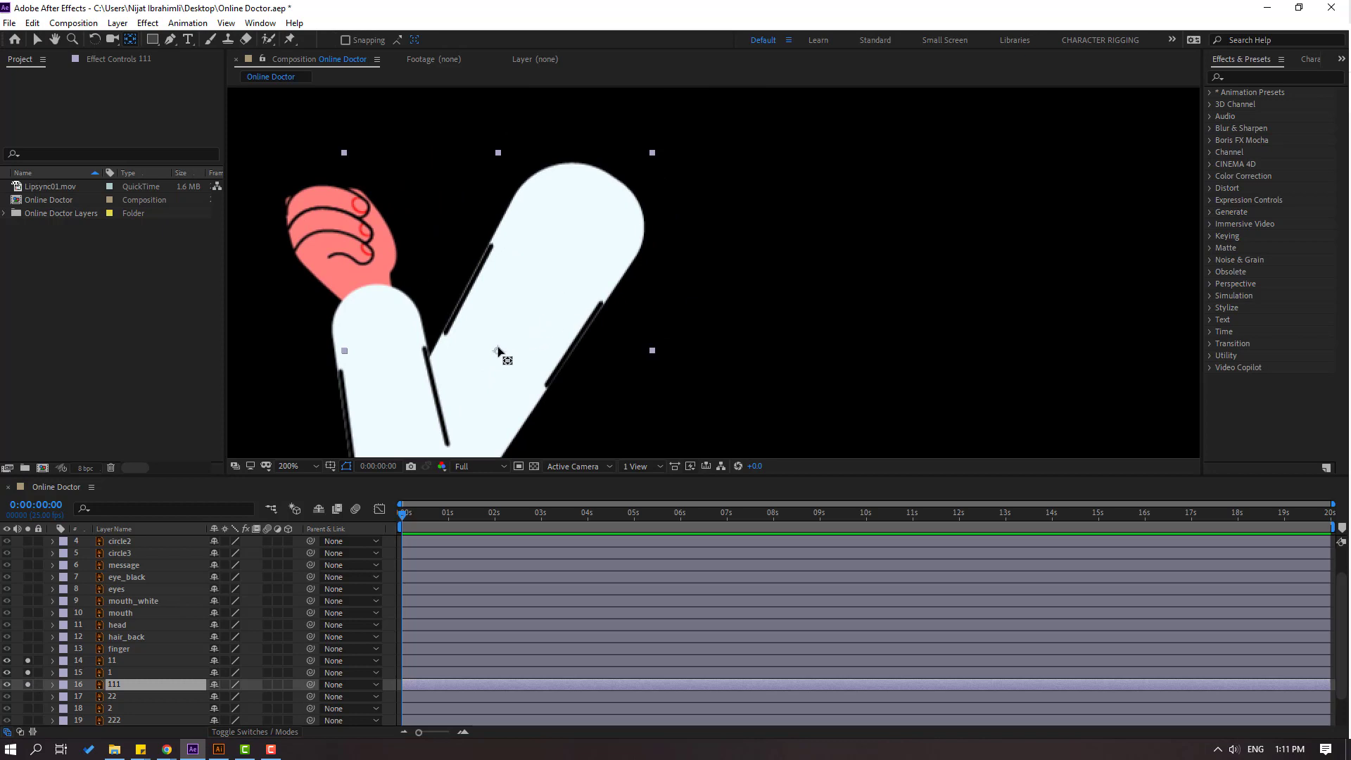
pyautogui.moveTo(497, 349); pyautogui.dragTo(606, 193)
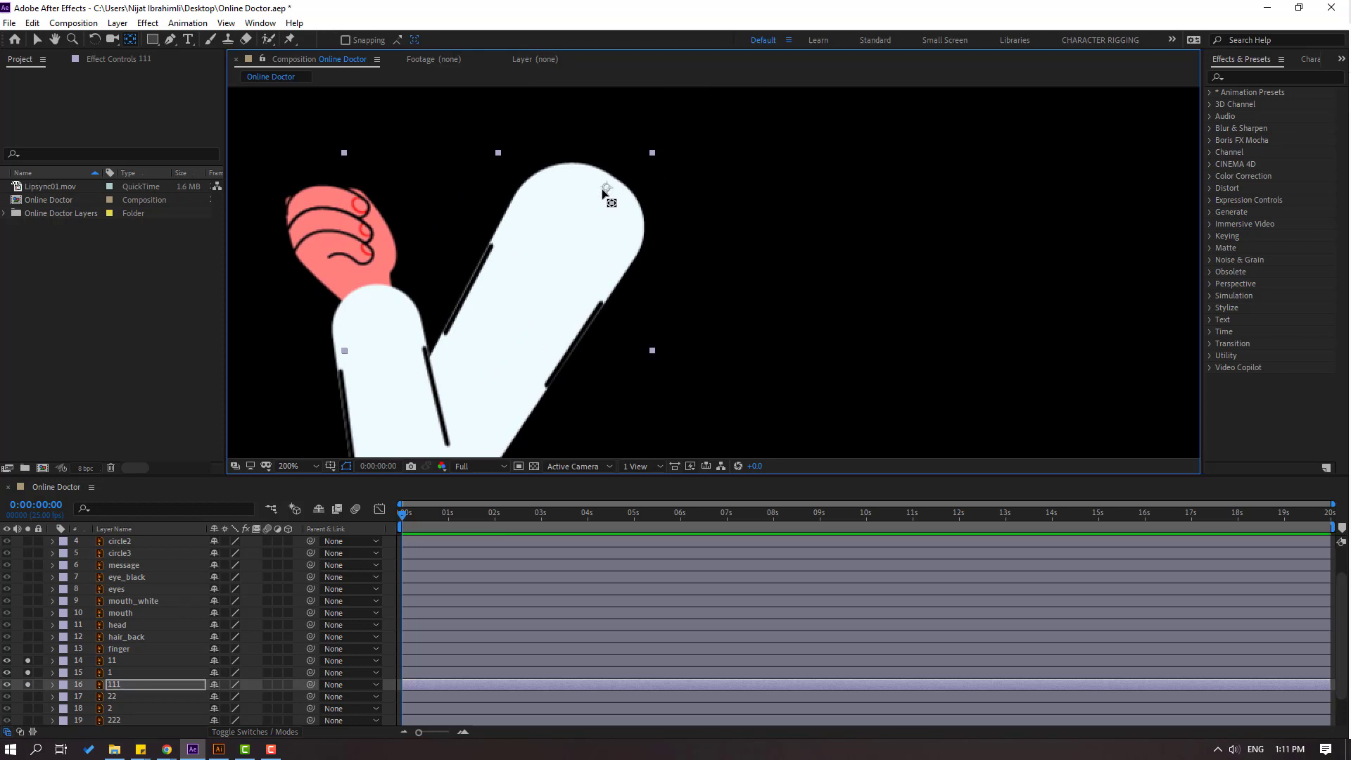
pyautogui.click(37, 40)
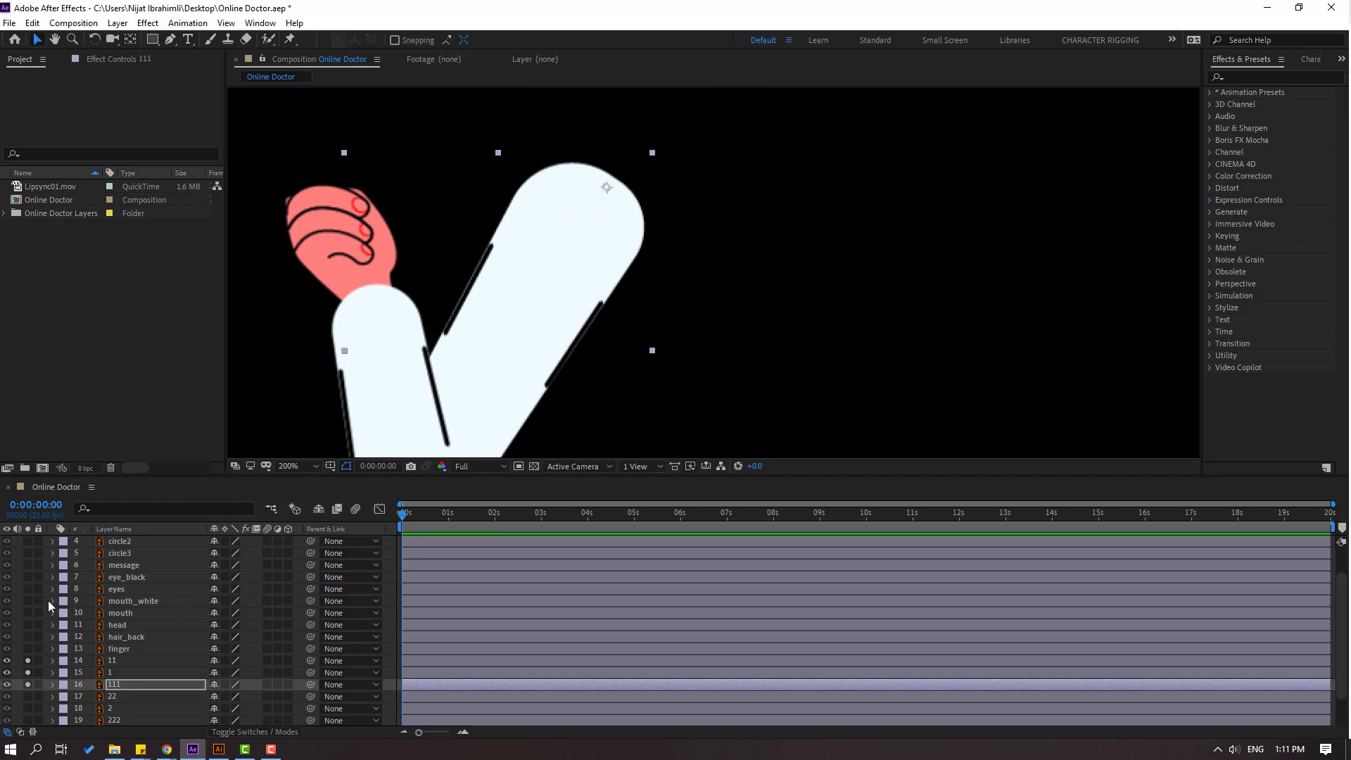
# Turn off solo for layers 11, 1 and 111 to show the whole illustration.
pyautogui.moveTo(28, 661); pyautogui.dragTo(27, 685)
pyautogui.scroll(-1, 310, 412)
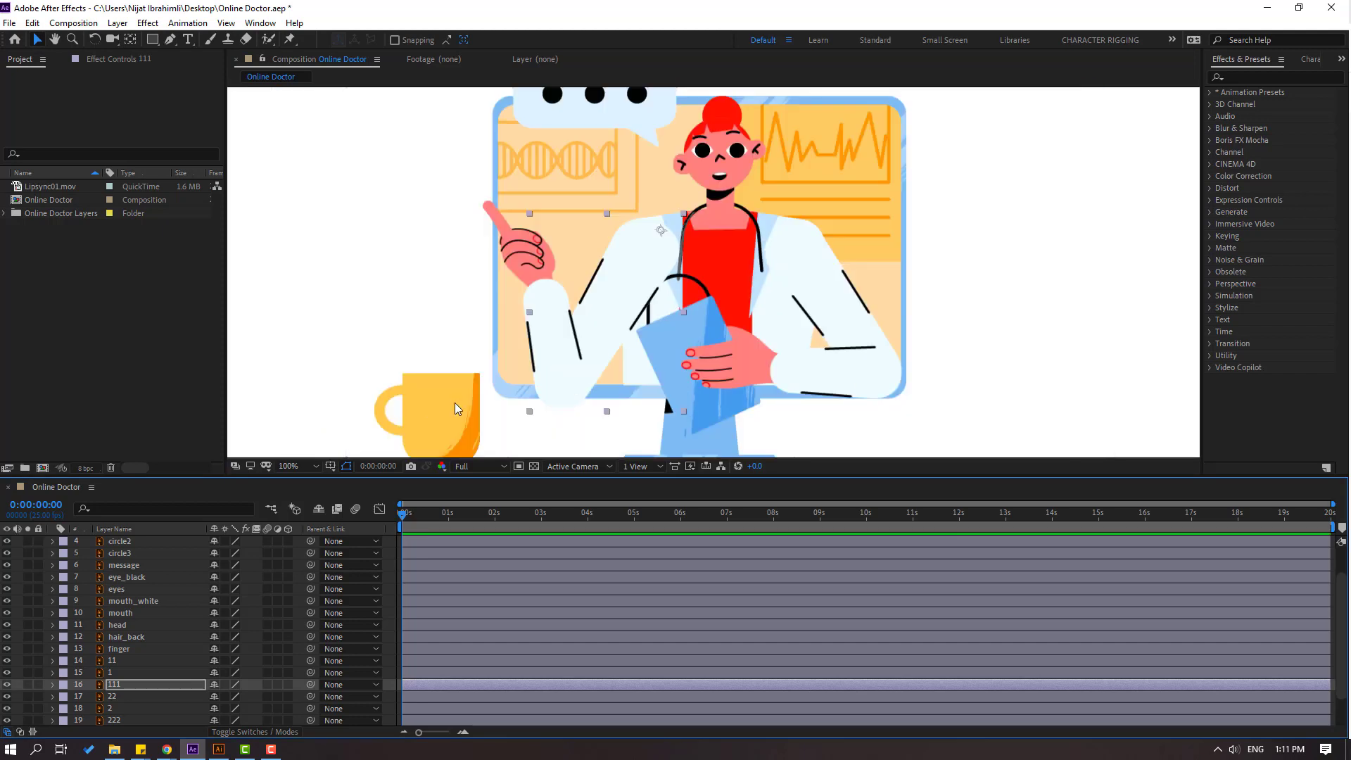
pyautogui.moveTo(459, 397); pyautogui.dragTo(456, 334)
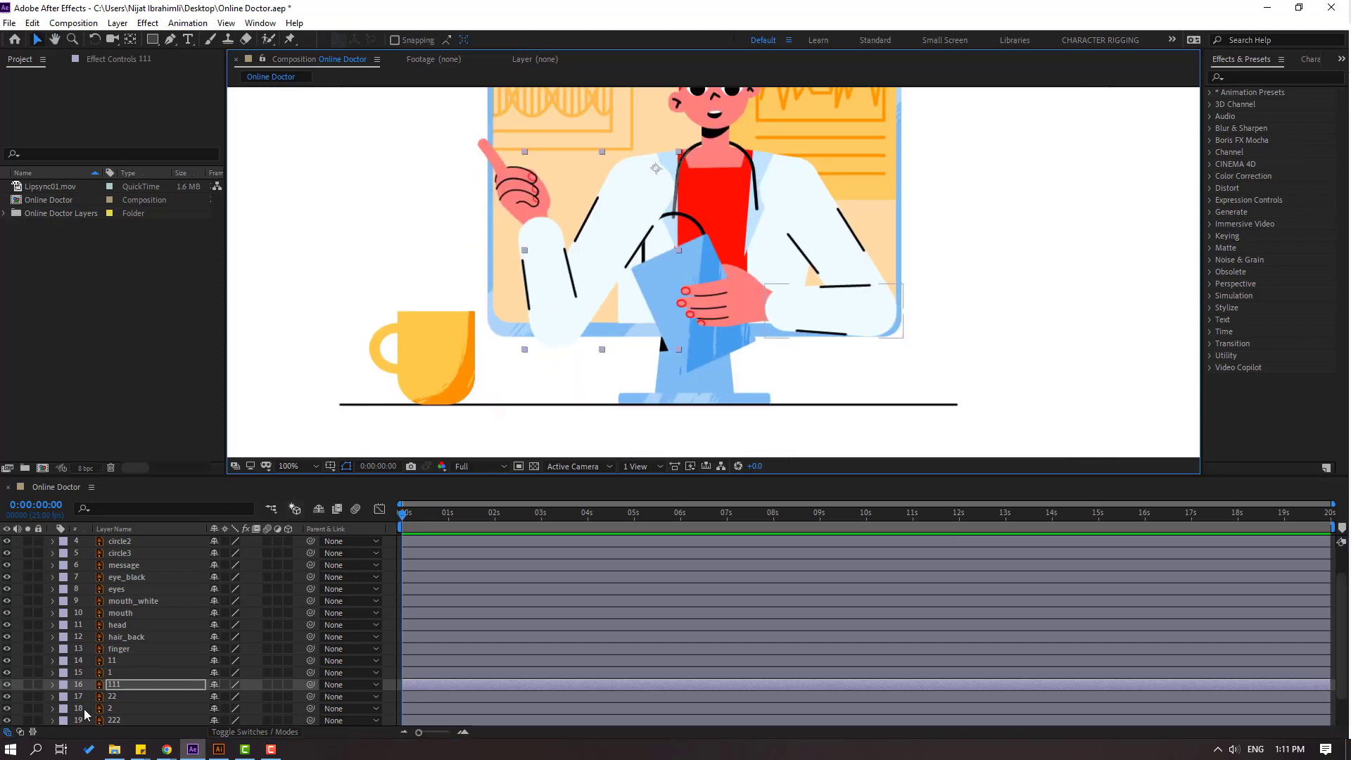
# Parent hand layer 1 to forearm layer 11, and layer 11 to upper-arm layer 111.
pyautogui.click(158, 672)
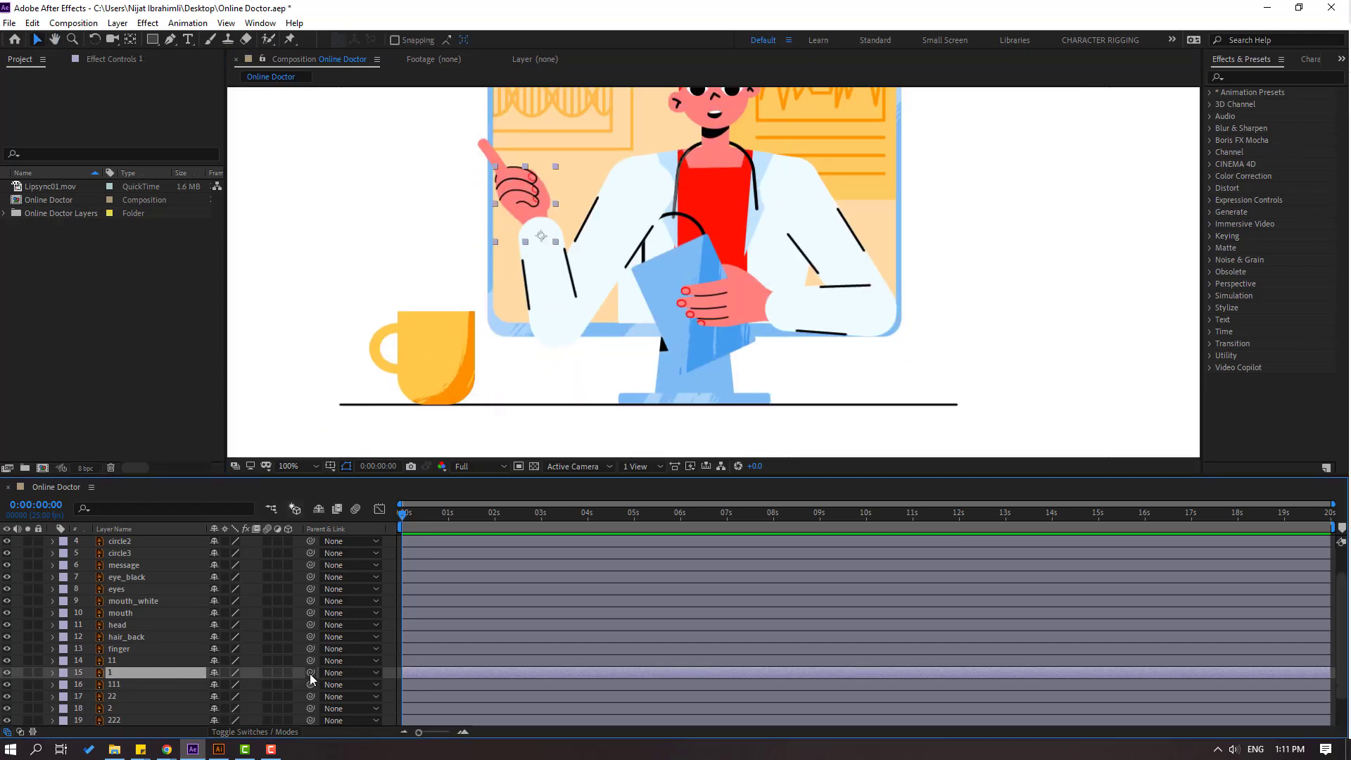
pyautogui.moveTo(310, 673); pyautogui.dragTo(117, 665)
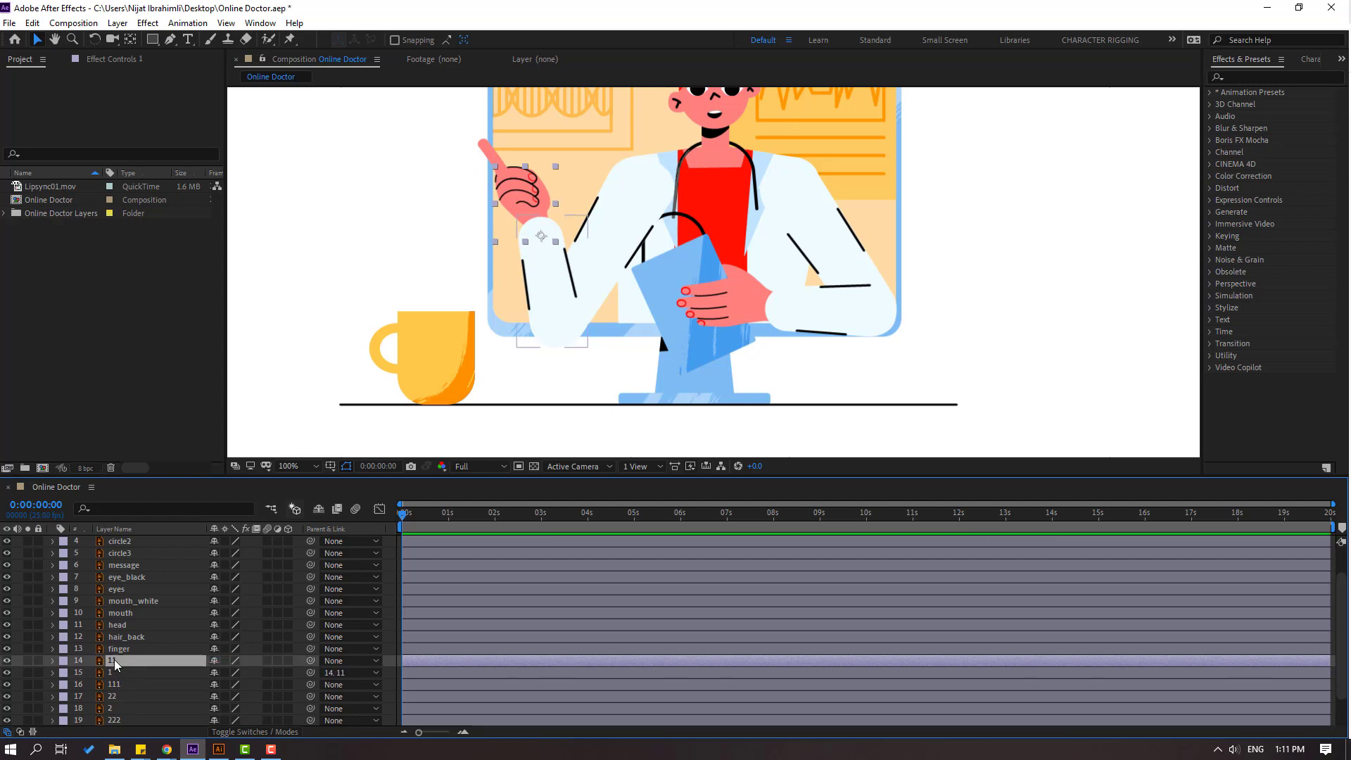
pyautogui.click(116, 665)
pyautogui.moveTo(311, 663); pyautogui.dragTo(109, 689)
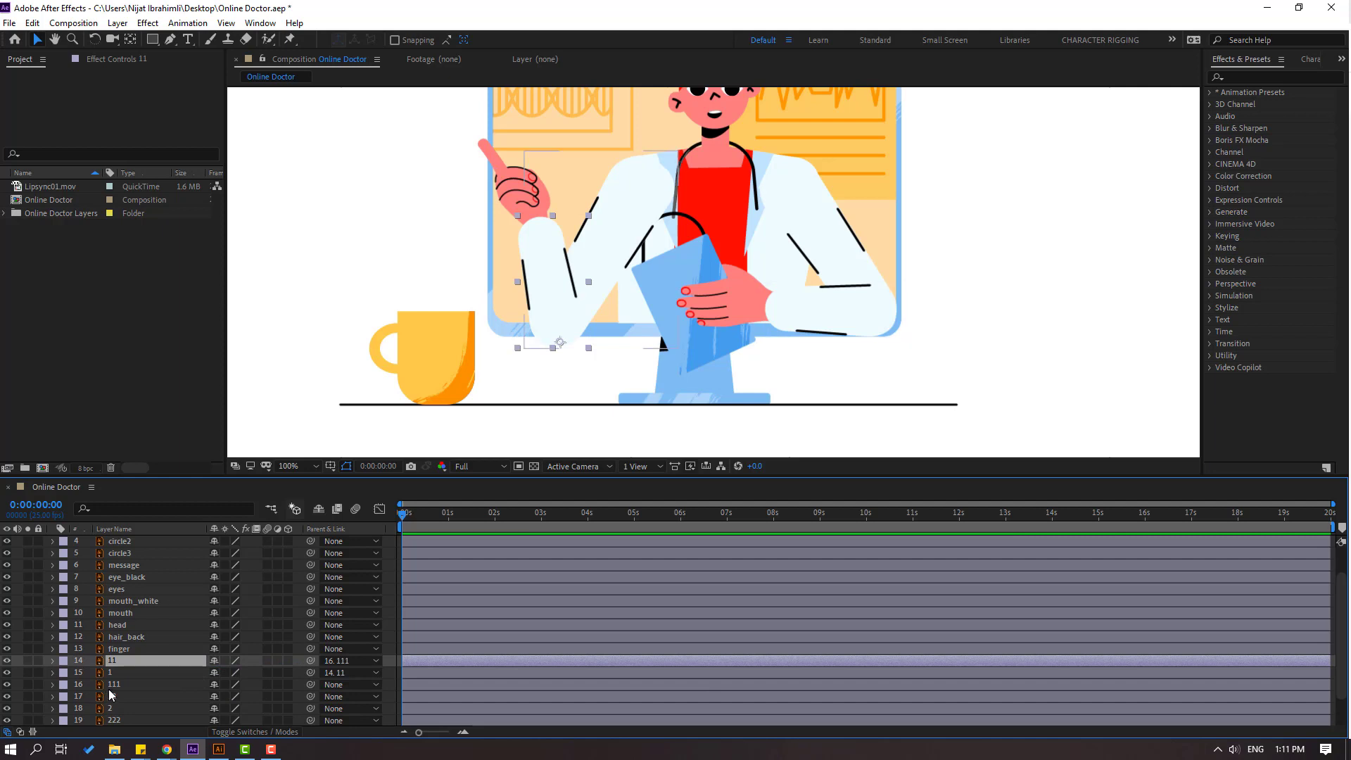
# Parent upper-arm layer 111 to the body layer and place it directly below body in the layer stack.
pyautogui.click(110, 689)
pyautogui.scroll(-1, 109, 697)
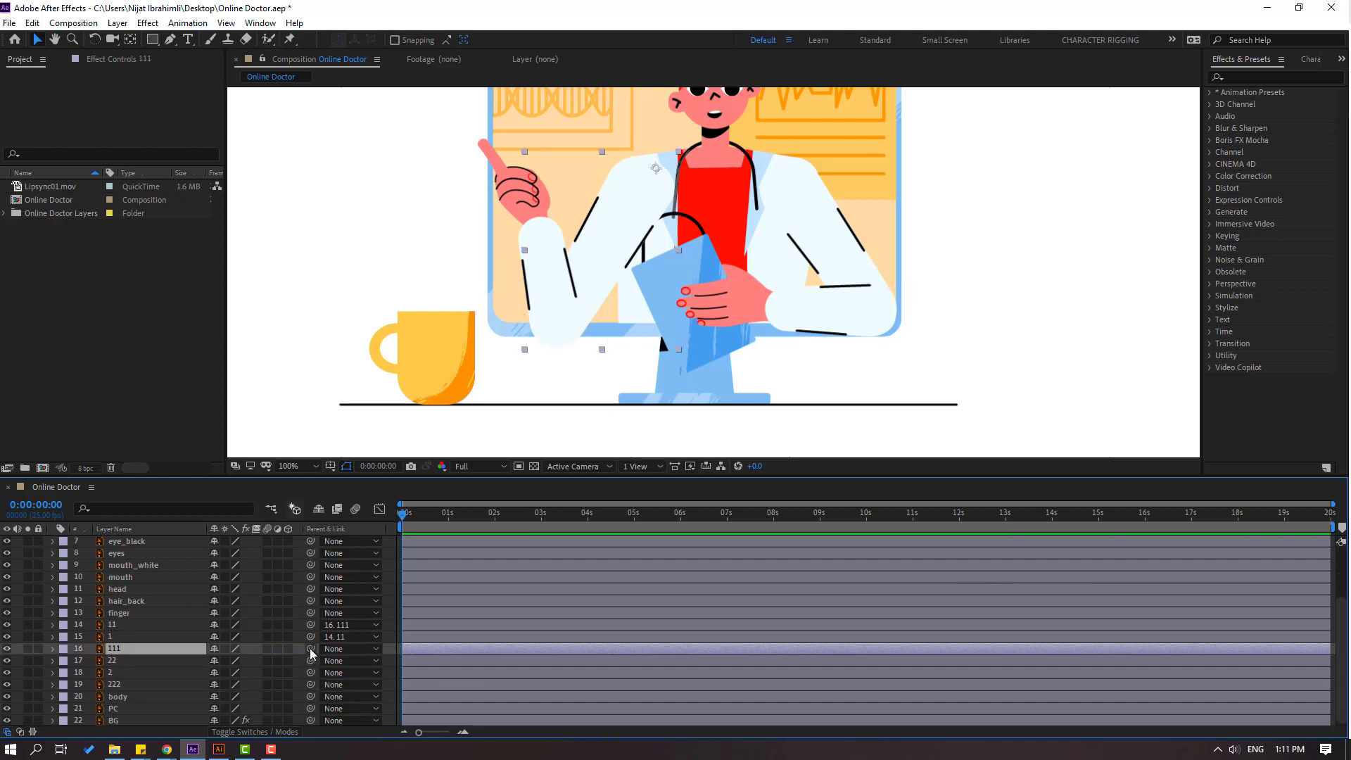
pyautogui.moveTo(311, 651); pyautogui.dragTo(111, 696)
pyautogui.moveTo(113, 652); pyautogui.dragTo(139, 702)
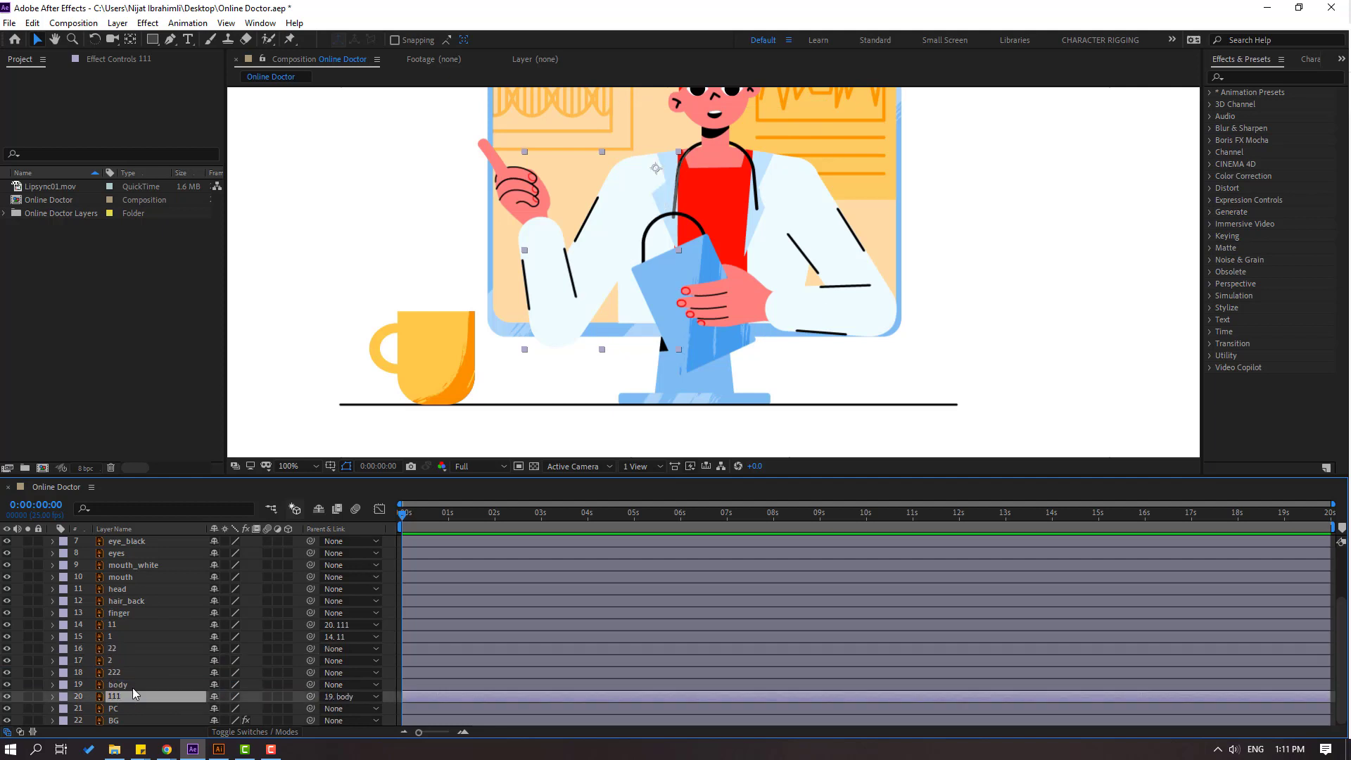
# Solo layer 2, the hand holding the blue clipboard, and move its anchor point to the wrist.
pyautogui.click(82, 663)
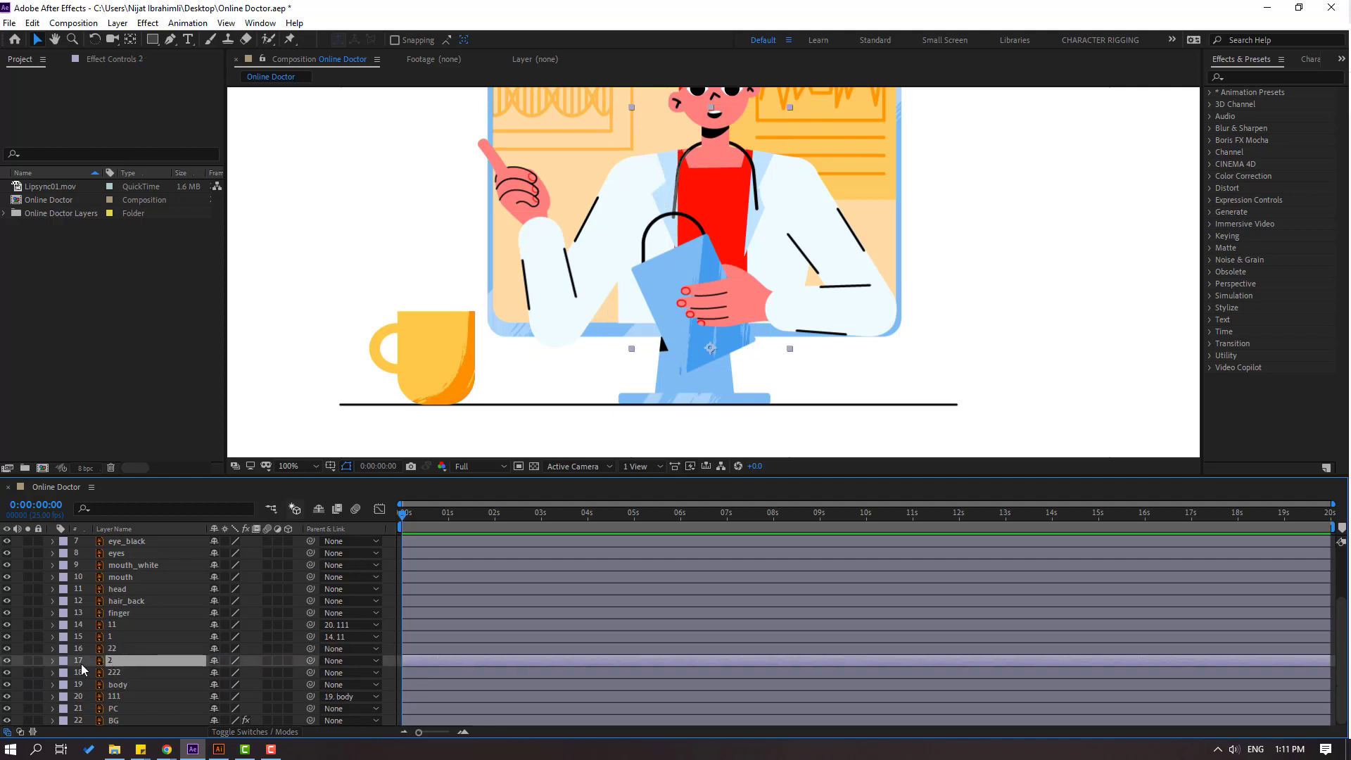
pyautogui.click(28, 661)
pyautogui.scroll(3, 596, 340)
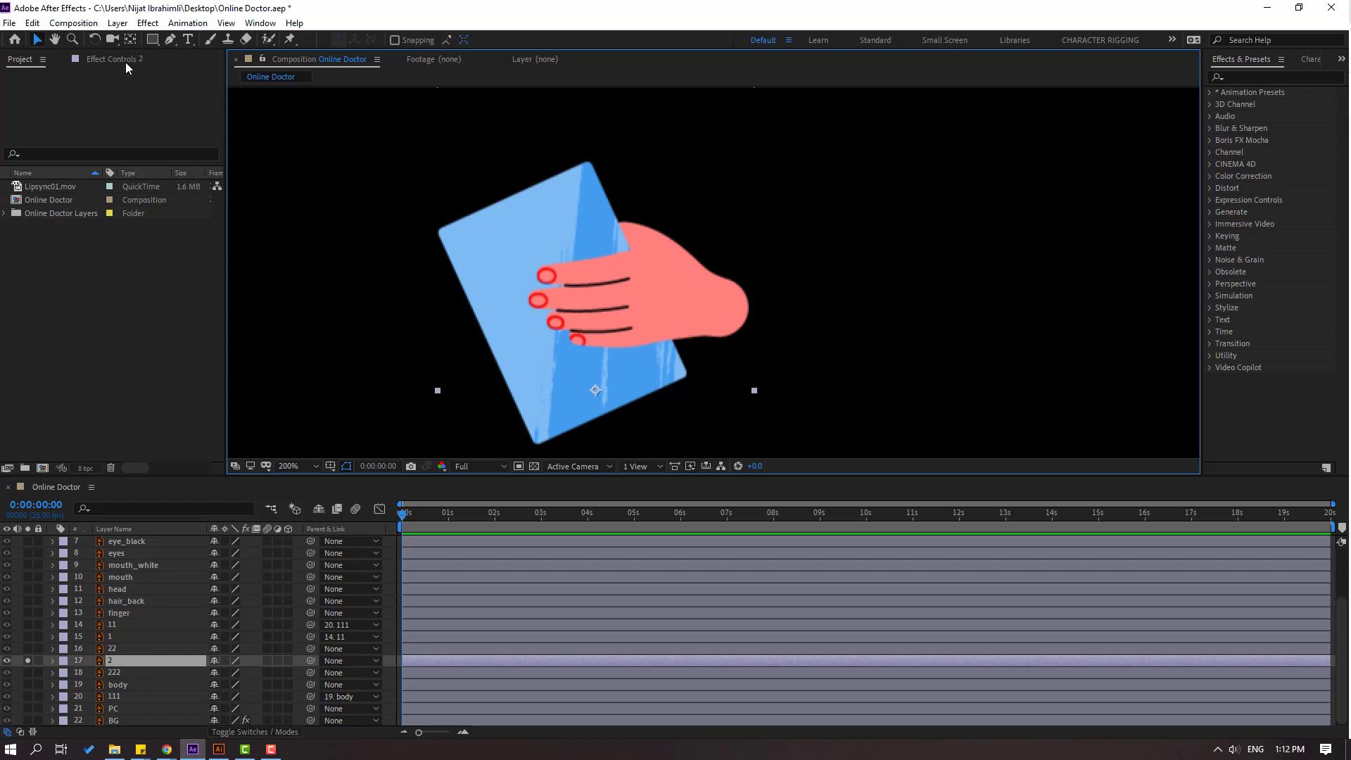
pyautogui.press('y')
pyautogui.moveTo(594, 392); pyautogui.dragTo(671, 348)
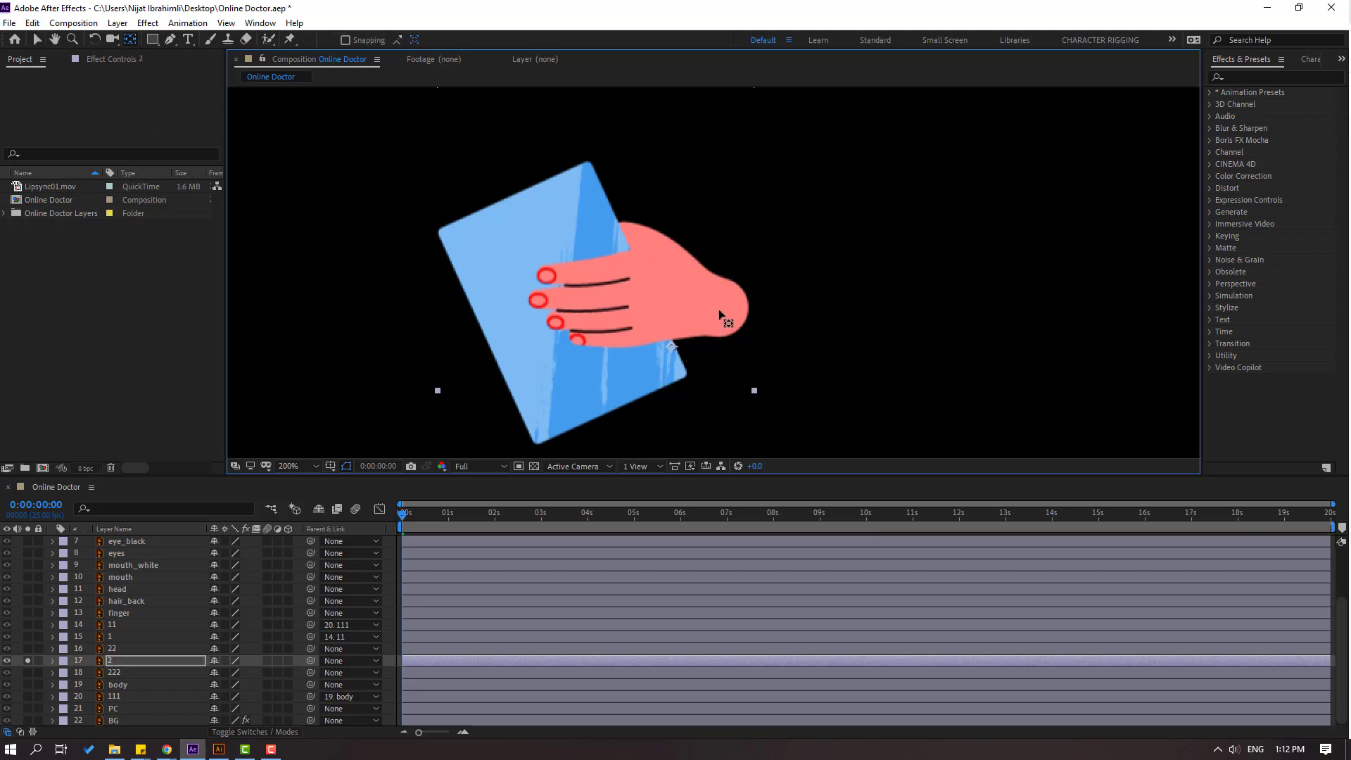
pyautogui.moveTo(735, 314); pyautogui.dragTo(736, 316)
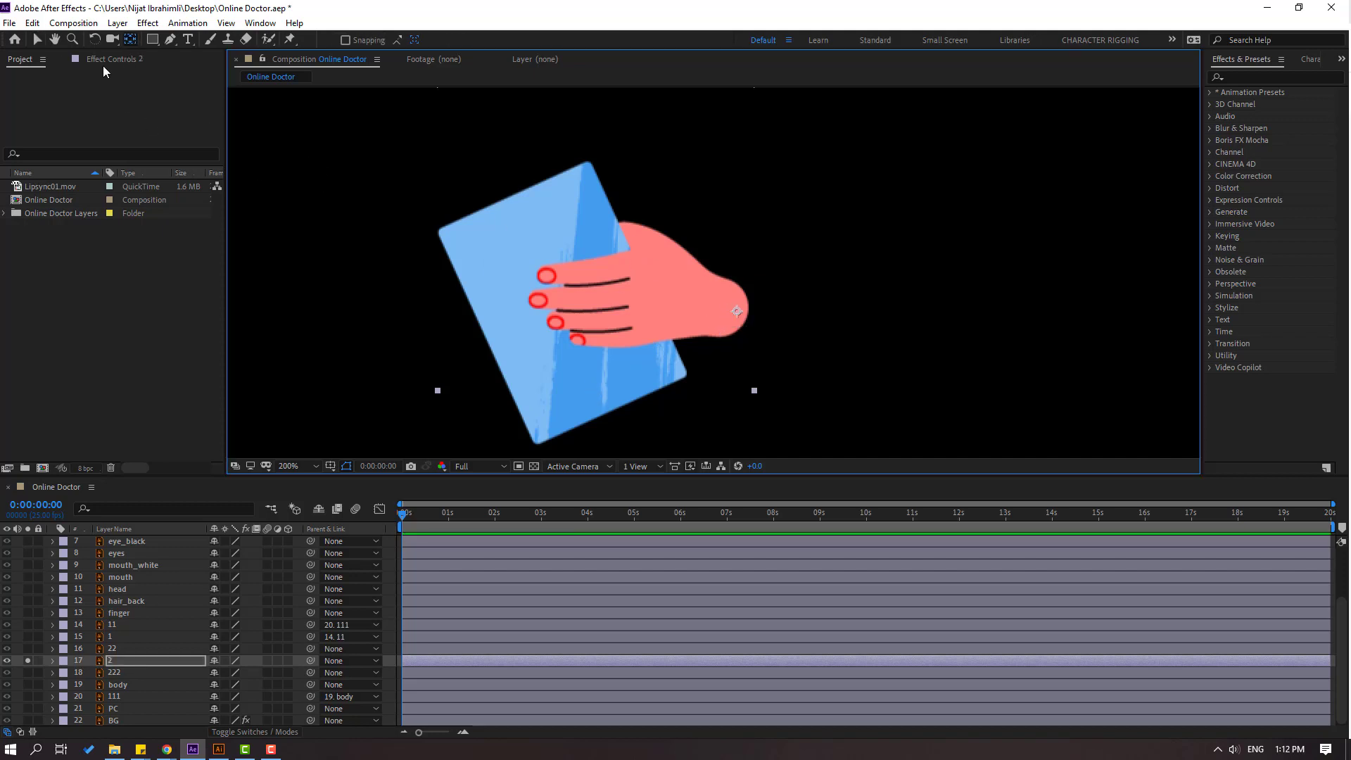
pyautogui.click(42, 43)
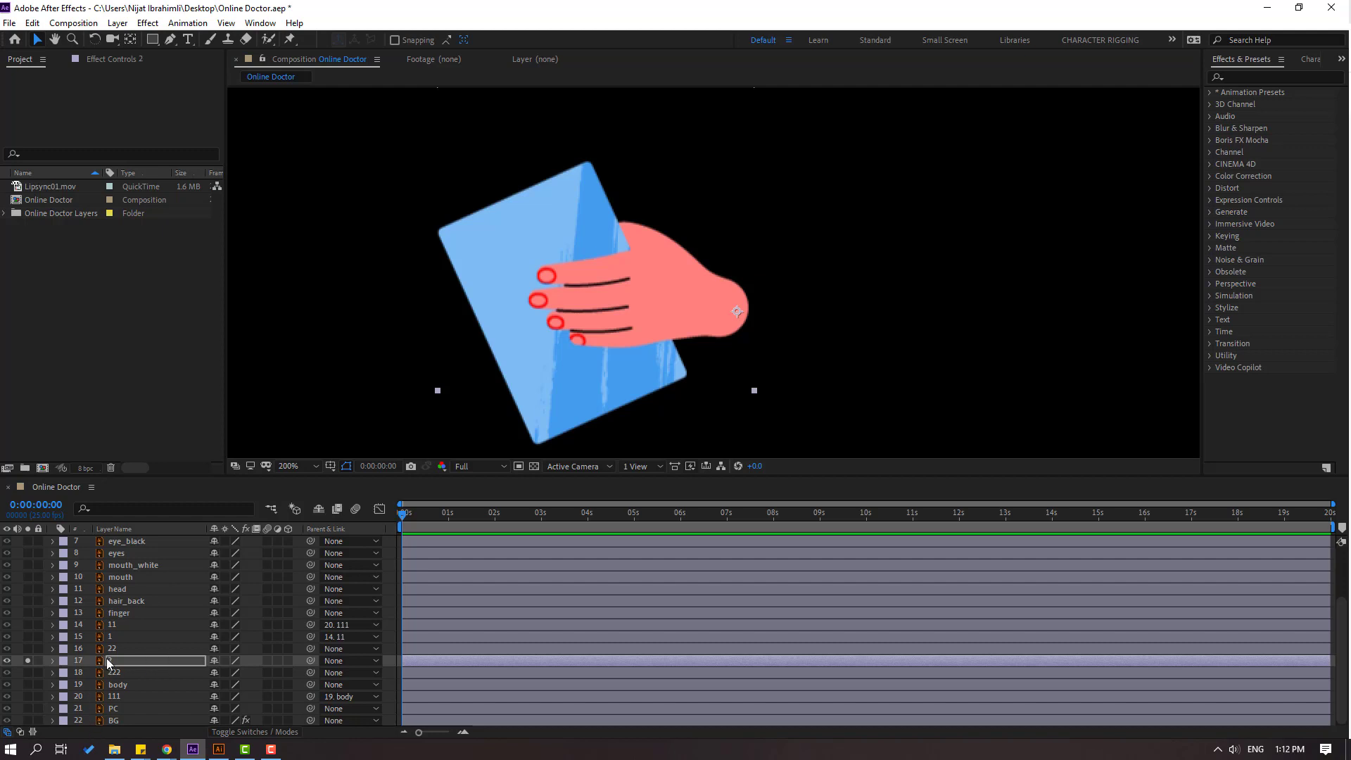
# Solo forearm layer 22 as well and move its anchor point to the elbow end.
pyautogui.click(113, 650)
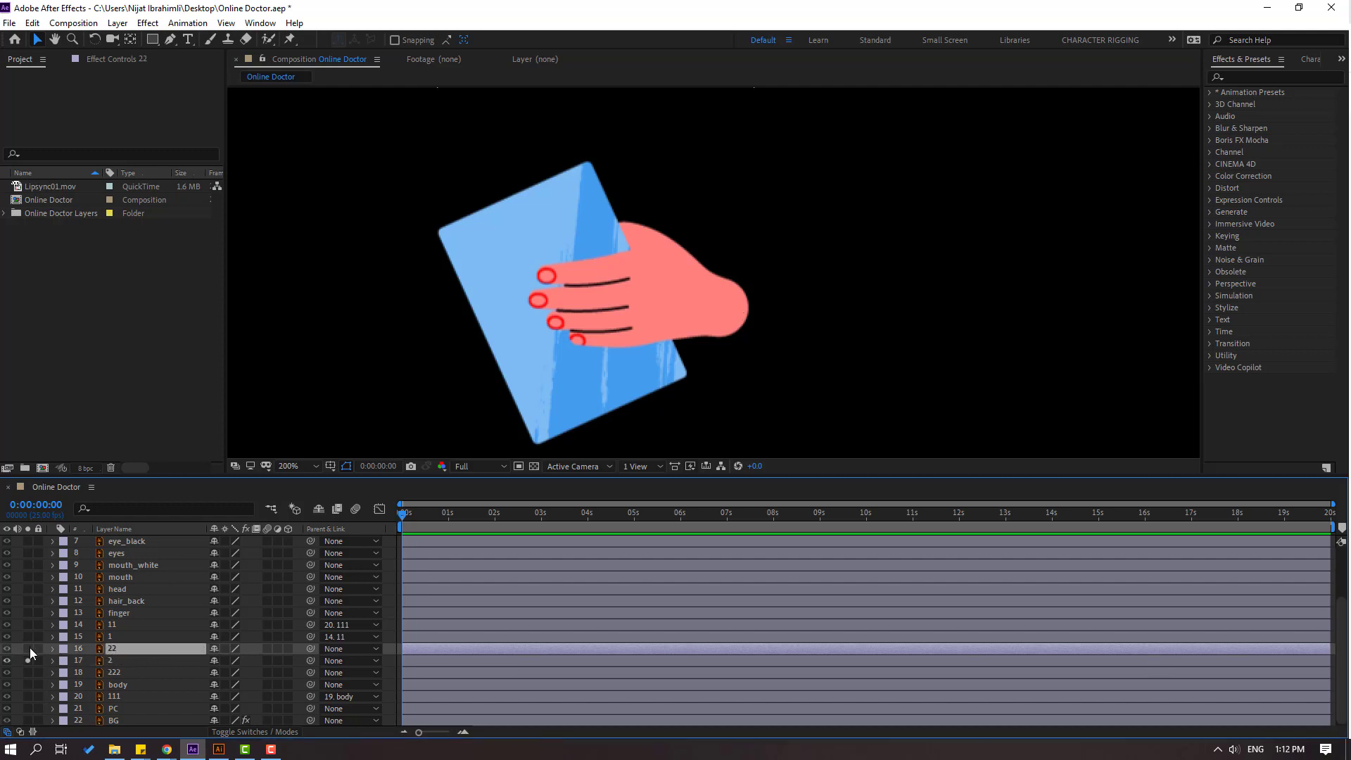
pyautogui.click(27, 648)
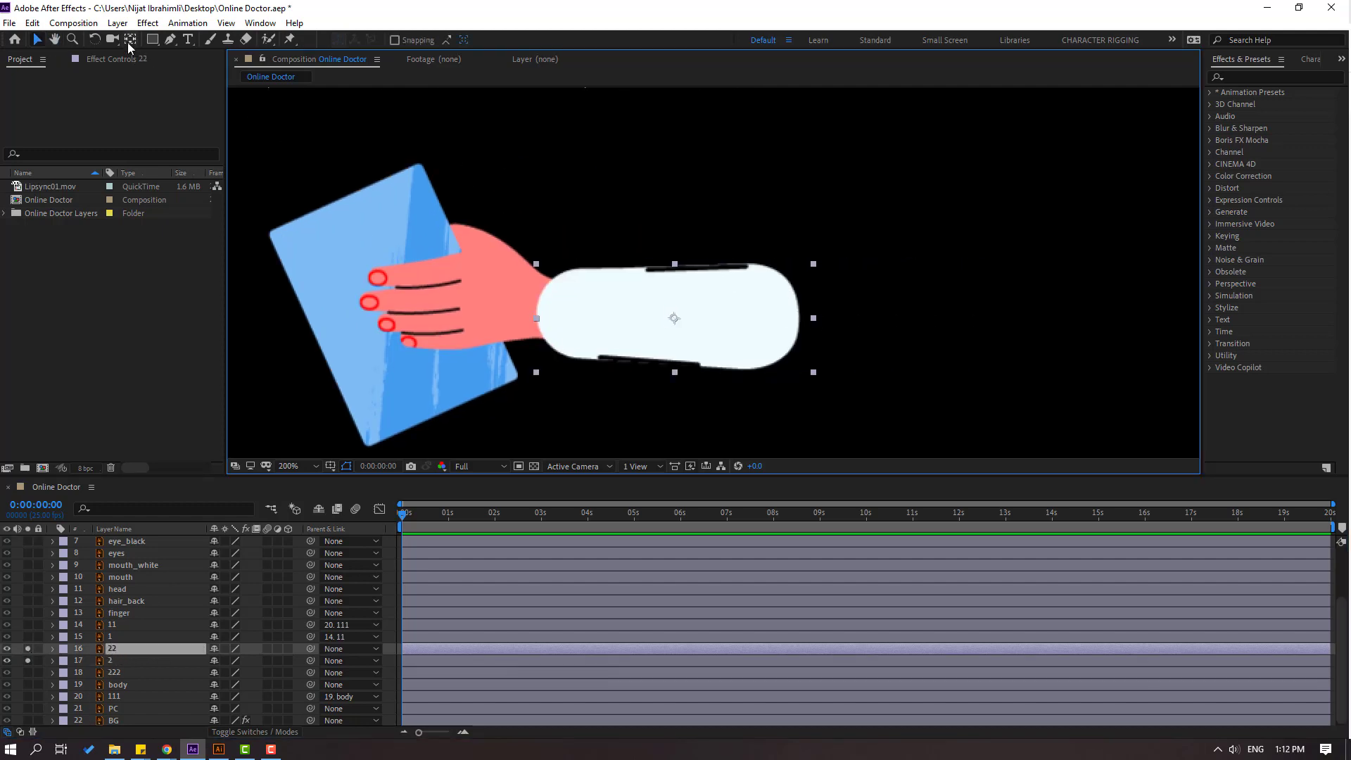
pyautogui.click(129, 44)
pyautogui.moveTo(677, 320); pyautogui.dragTo(788, 322)
pyautogui.click(39, 42)
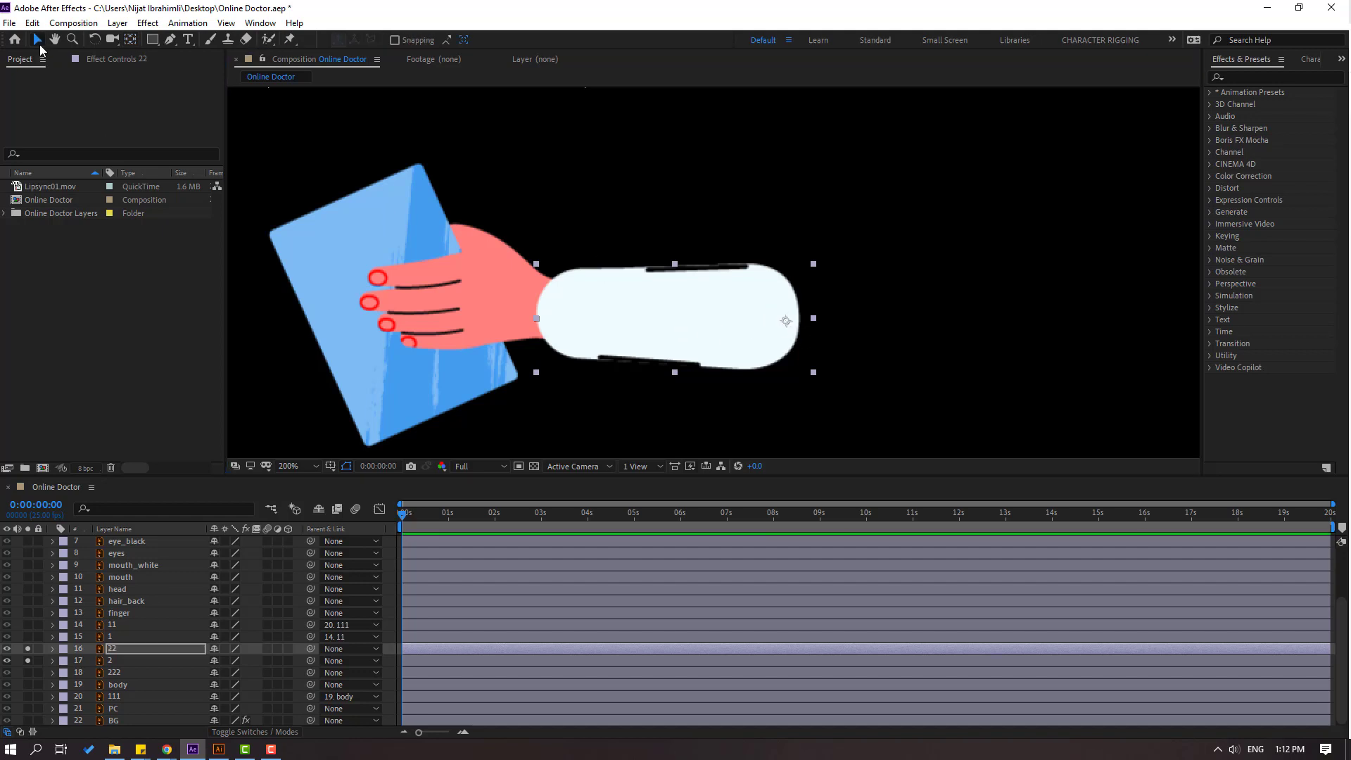
# Solo upper-arm layer 222 as well and move its anchor point to the shoulder.
pyautogui.click(110, 674)
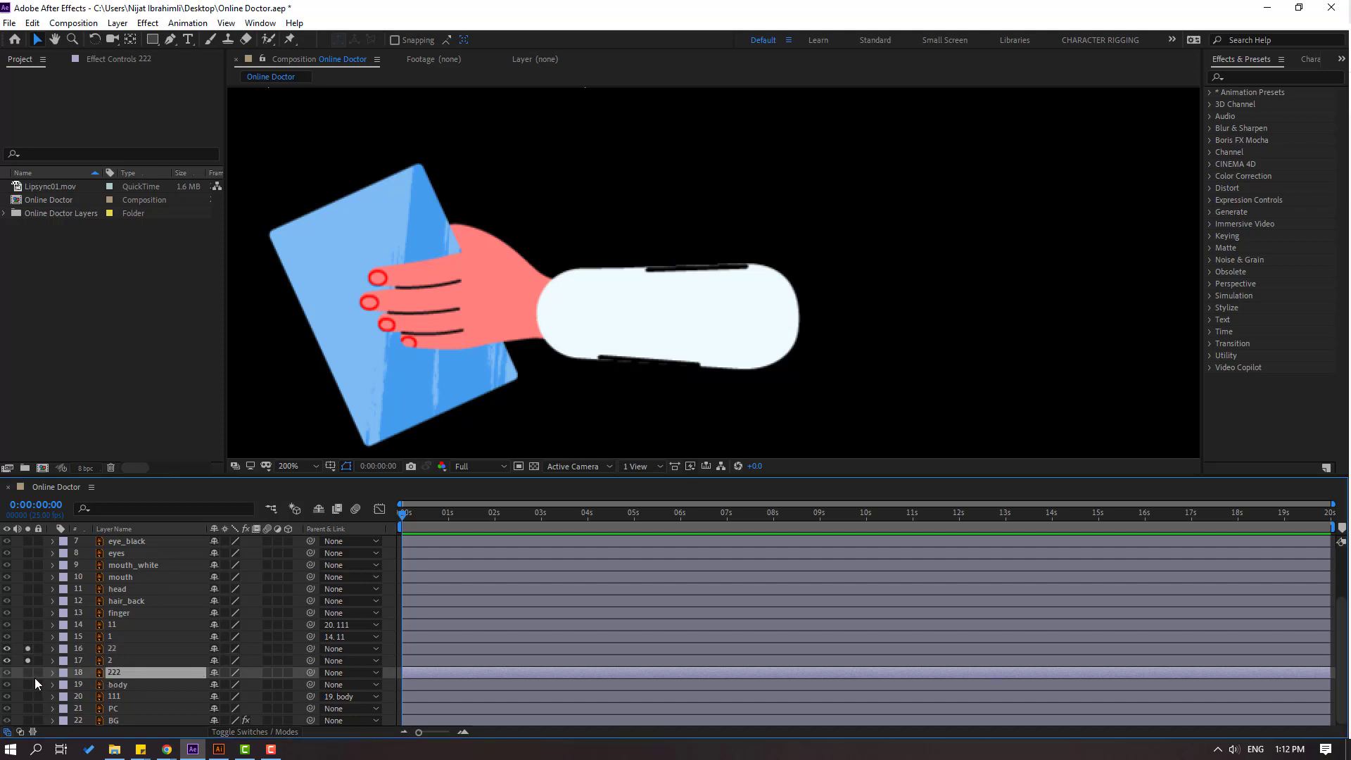
pyautogui.click(27, 674)
pyautogui.moveTo(693, 261); pyautogui.dragTo(649, 392)
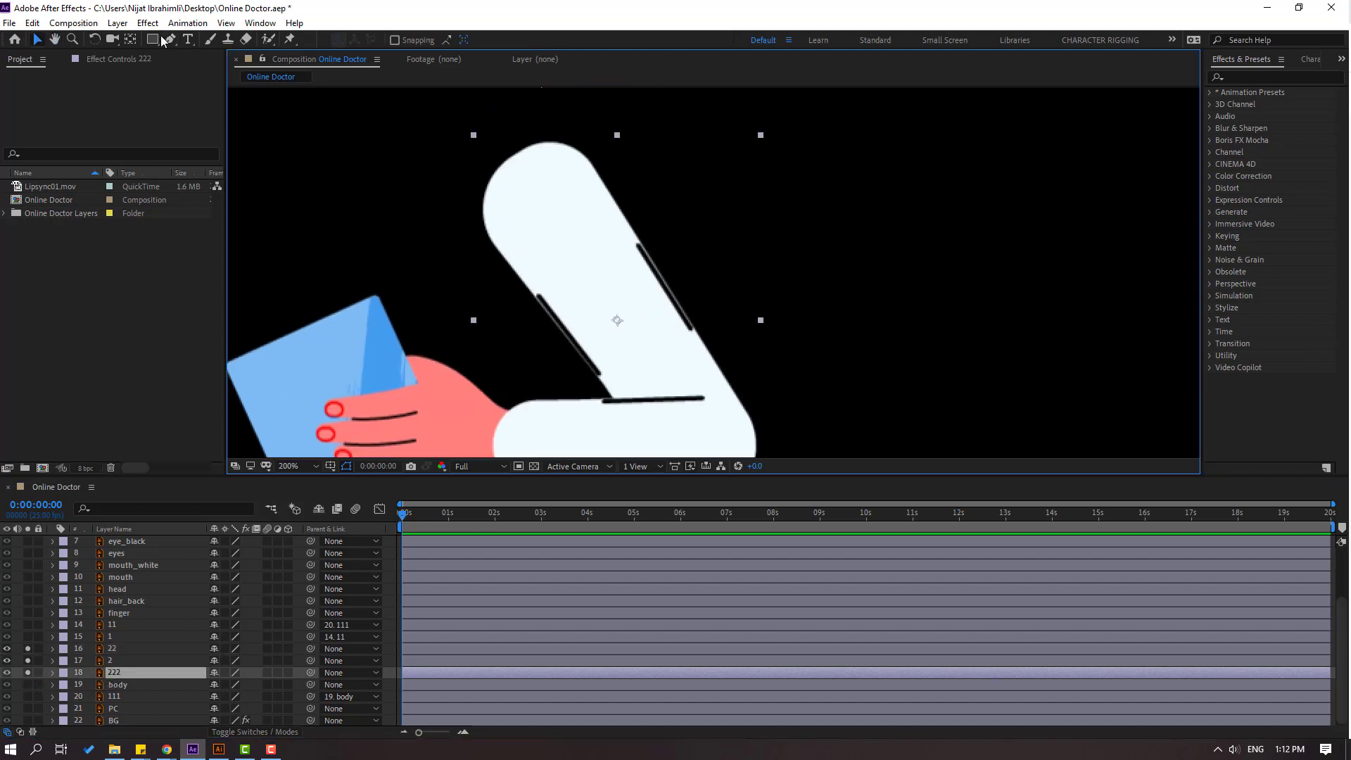
pyautogui.click(131, 40)
pyautogui.moveTo(619, 318); pyautogui.dragTo(526, 167)
pyautogui.click(39, 40)
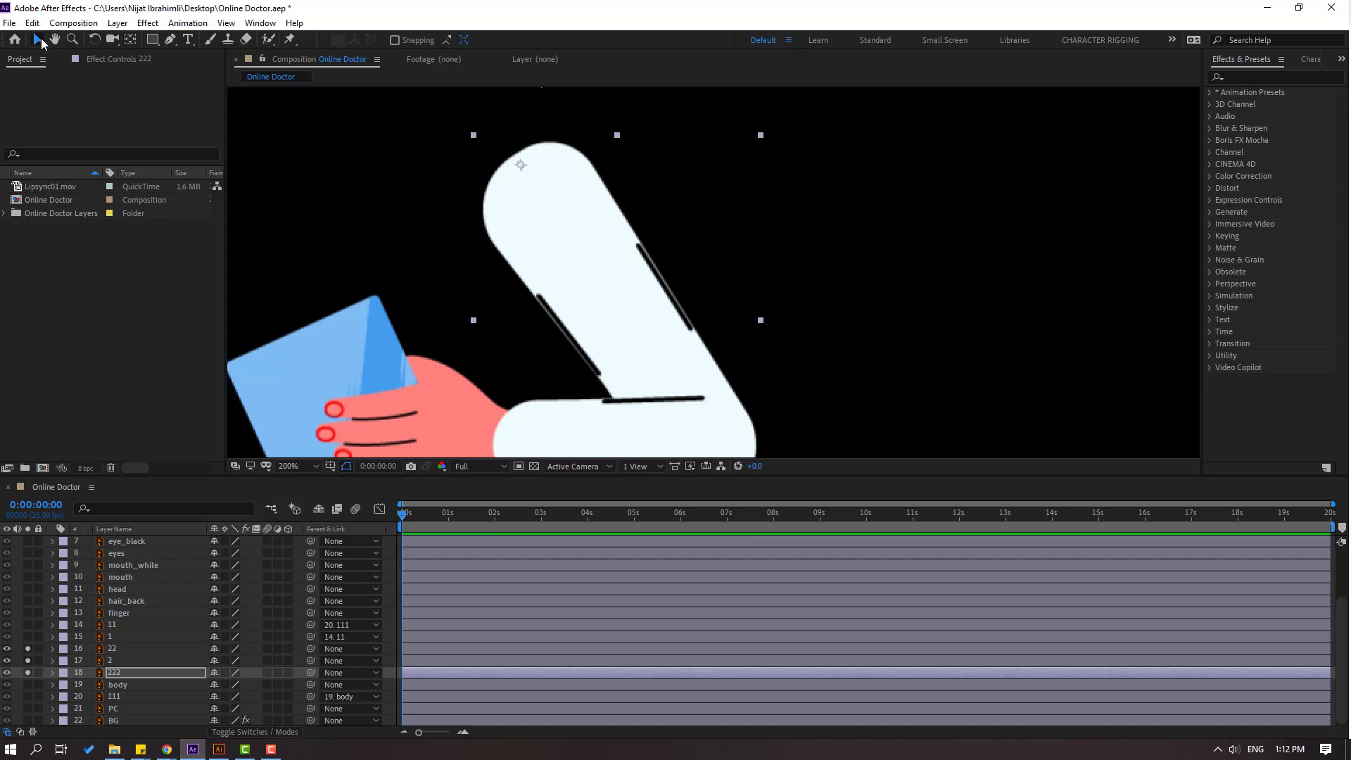
# Turn off solo for layers 22, 2 and 222 to bring back the full illustration.
pyautogui.moveTo(28, 649); pyautogui.dragTo(27, 681)
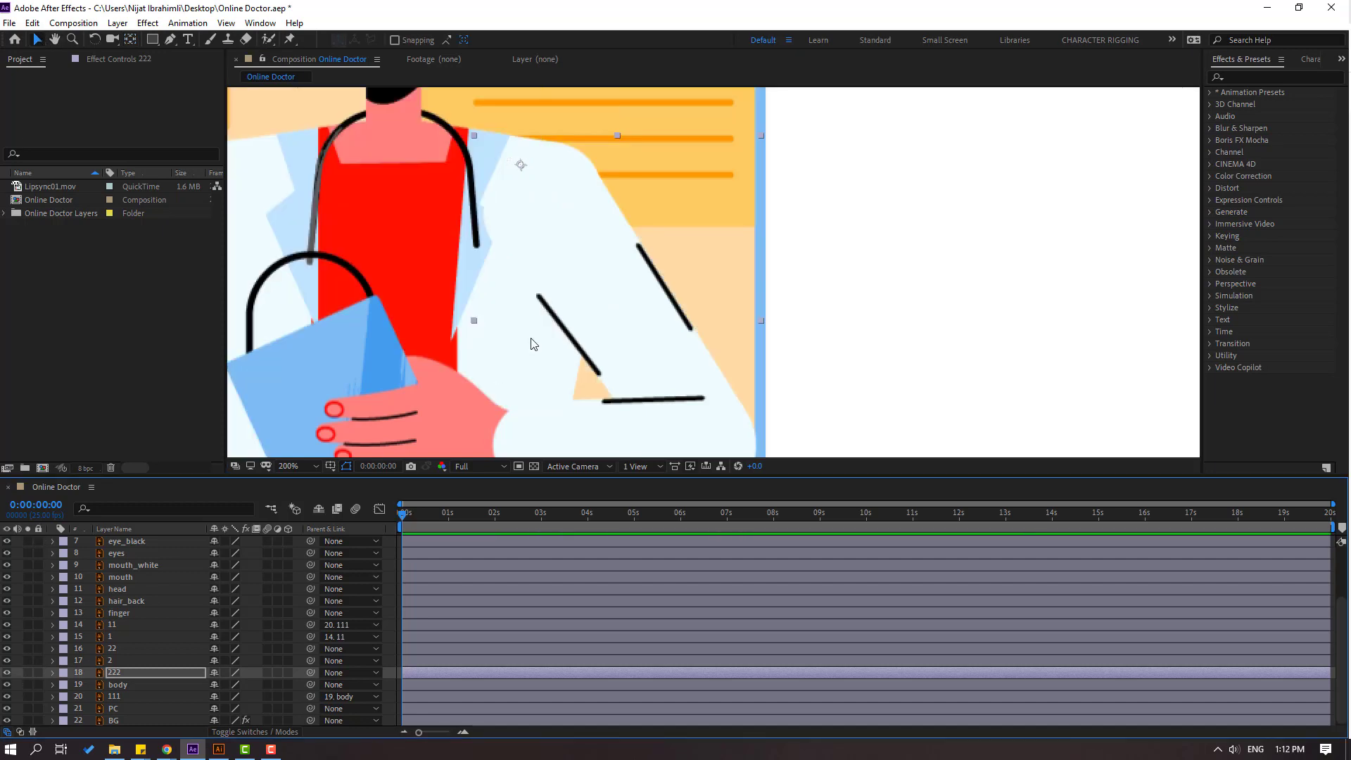
pyautogui.scroll(-1, 525, 330)
pyautogui.moveTo(554, 397); pyautogui.dragTo(555, 338)
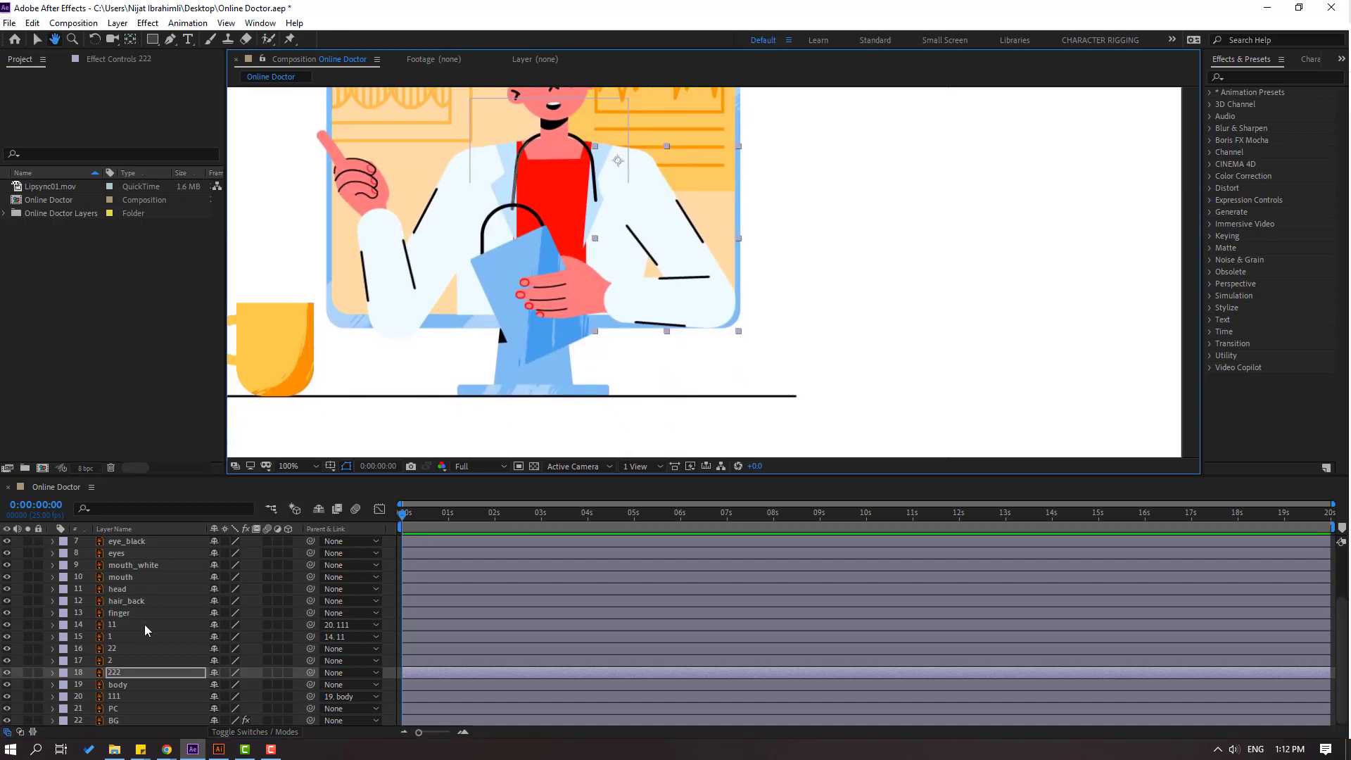
# Parent hand layer 2 to forearm 22, forearm 22 to upper arm 222, and upper arm 222 to the body layer.
pyautogui.click(133, 659)
pyautogui.moveTo(310, 660); pyautogui.dragTo(103, 652)
pyautogui.click(121, 648)
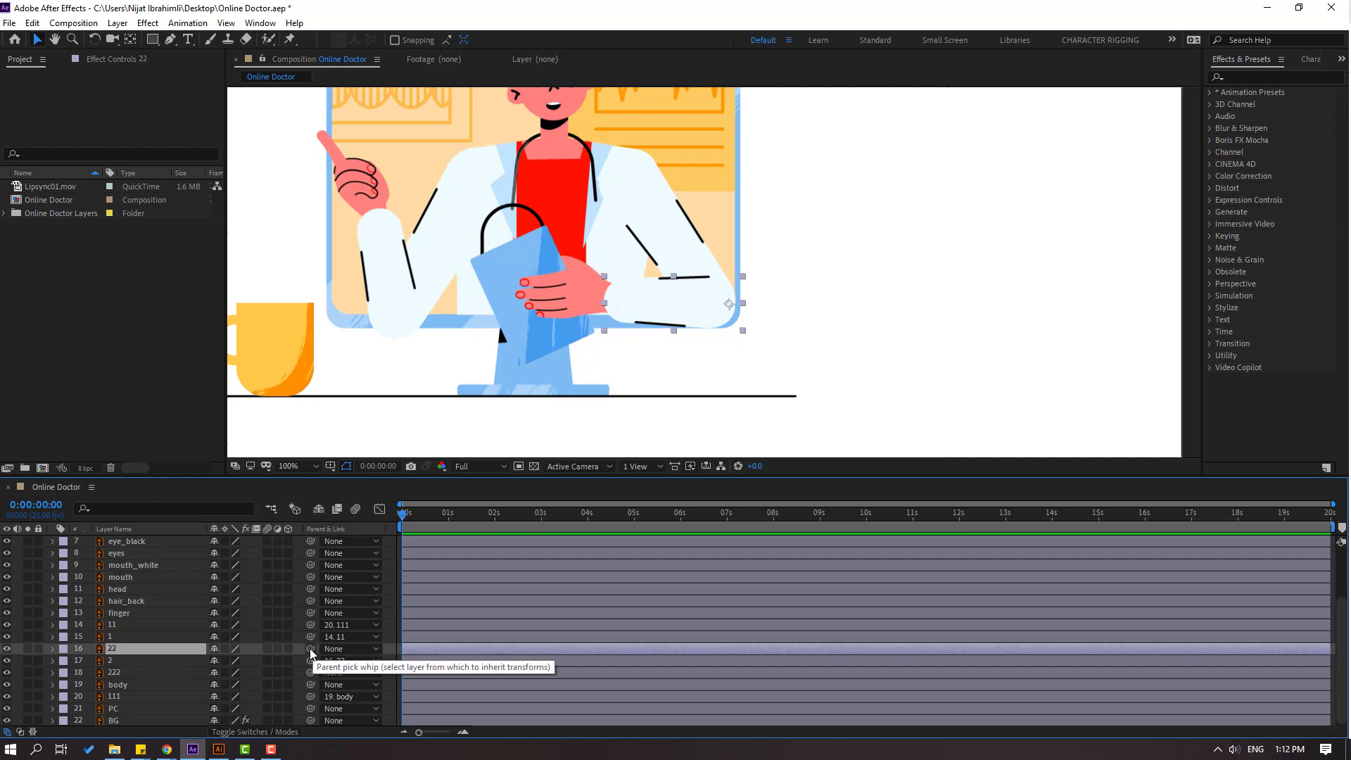
pyautogui.moveTo(311, 648); pyautogui.dragTo(132, 674)
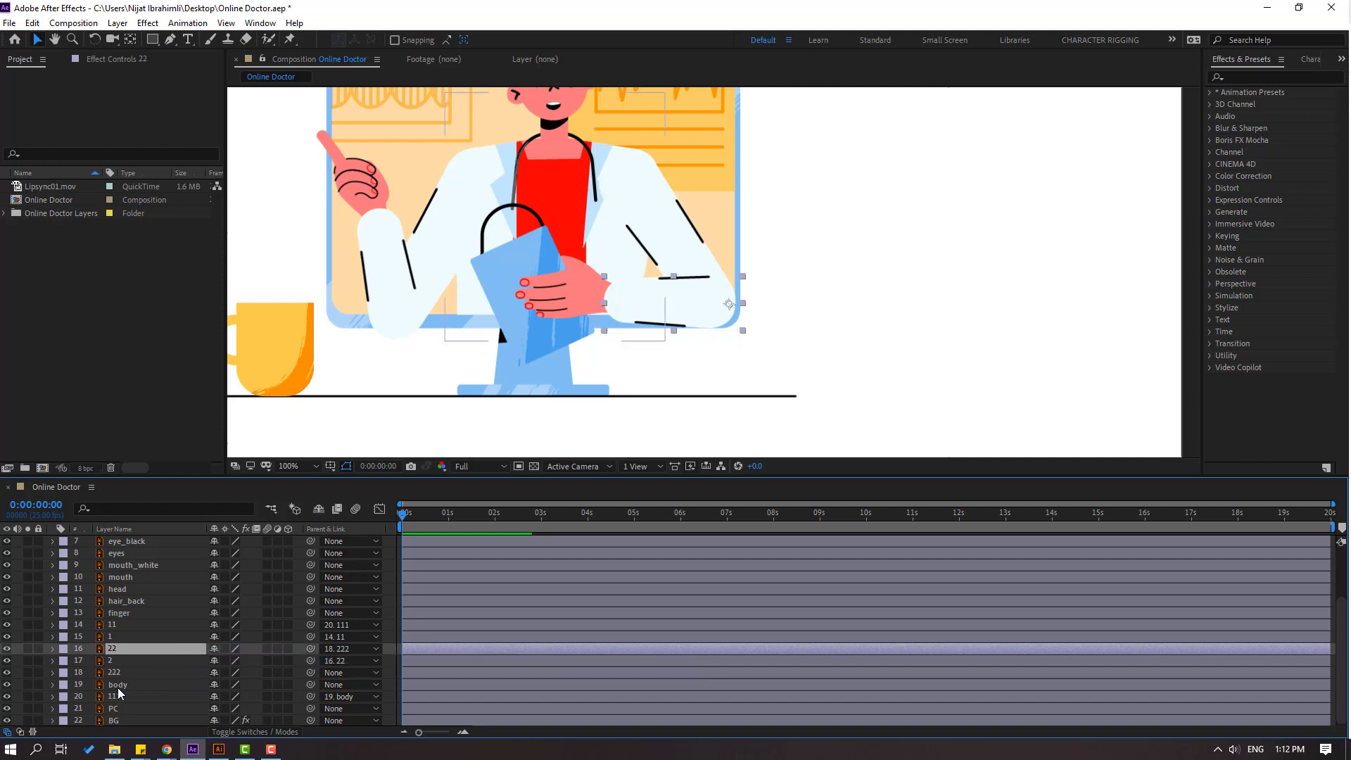
pyautogui.click(114, 672)
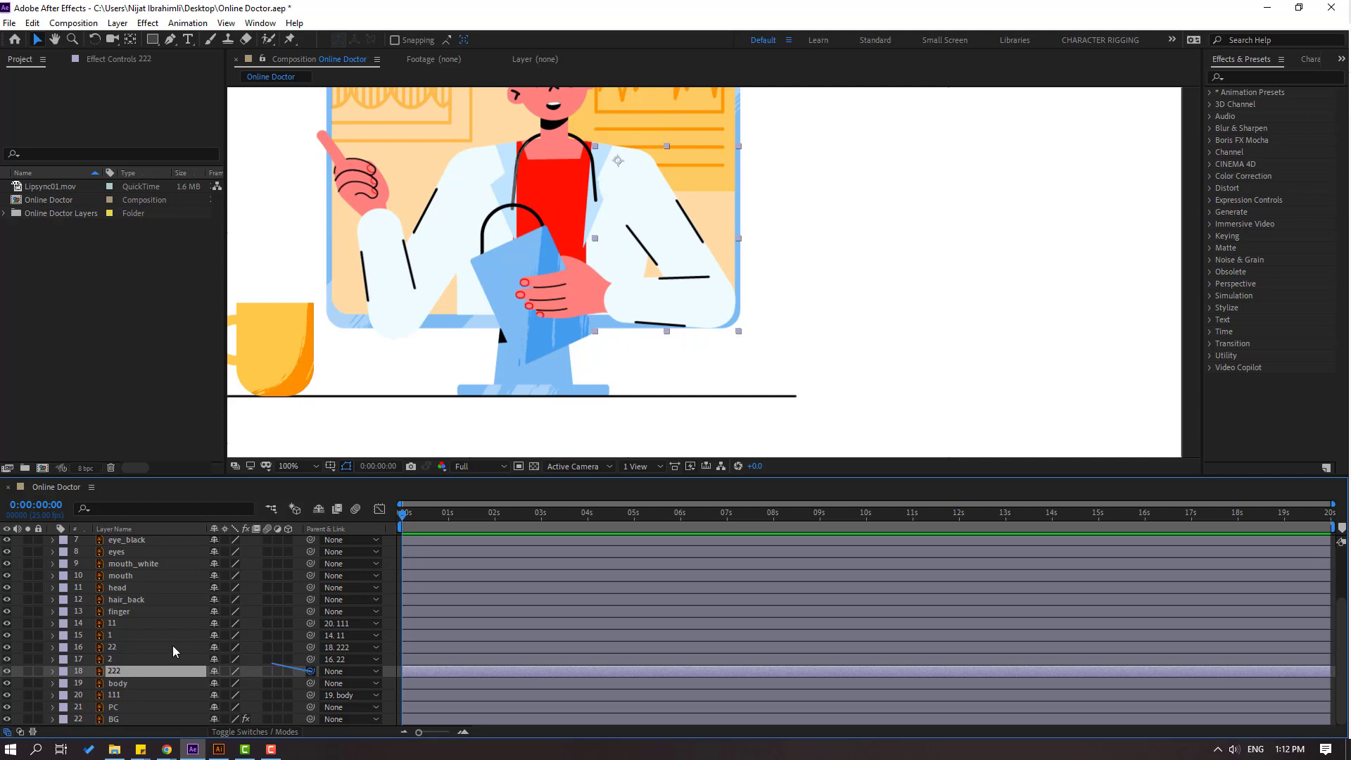
pyautogui.moveTo(175, 650); pyautogui.dragTo(116, 684)
# Solo the body layer, move its anchor point to the bottom centre of the torso, and turn solo off again.
pyautogui.click(113, 685)
pyautogui.click(28, 683)
pyautogui.press('.')
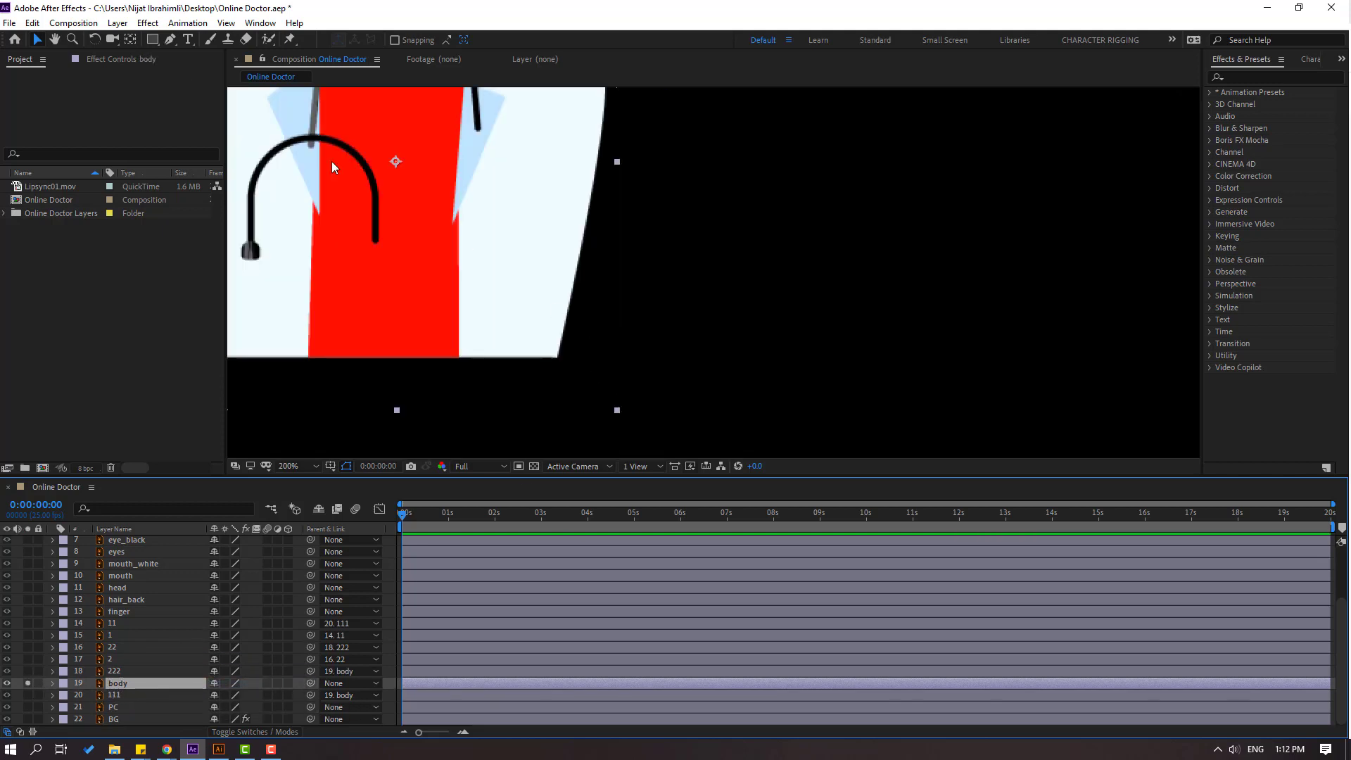
pyautogui.moveTo(501, 196); pyautogui.dragTo(599, 231)
pyautogui.click(130, 40)
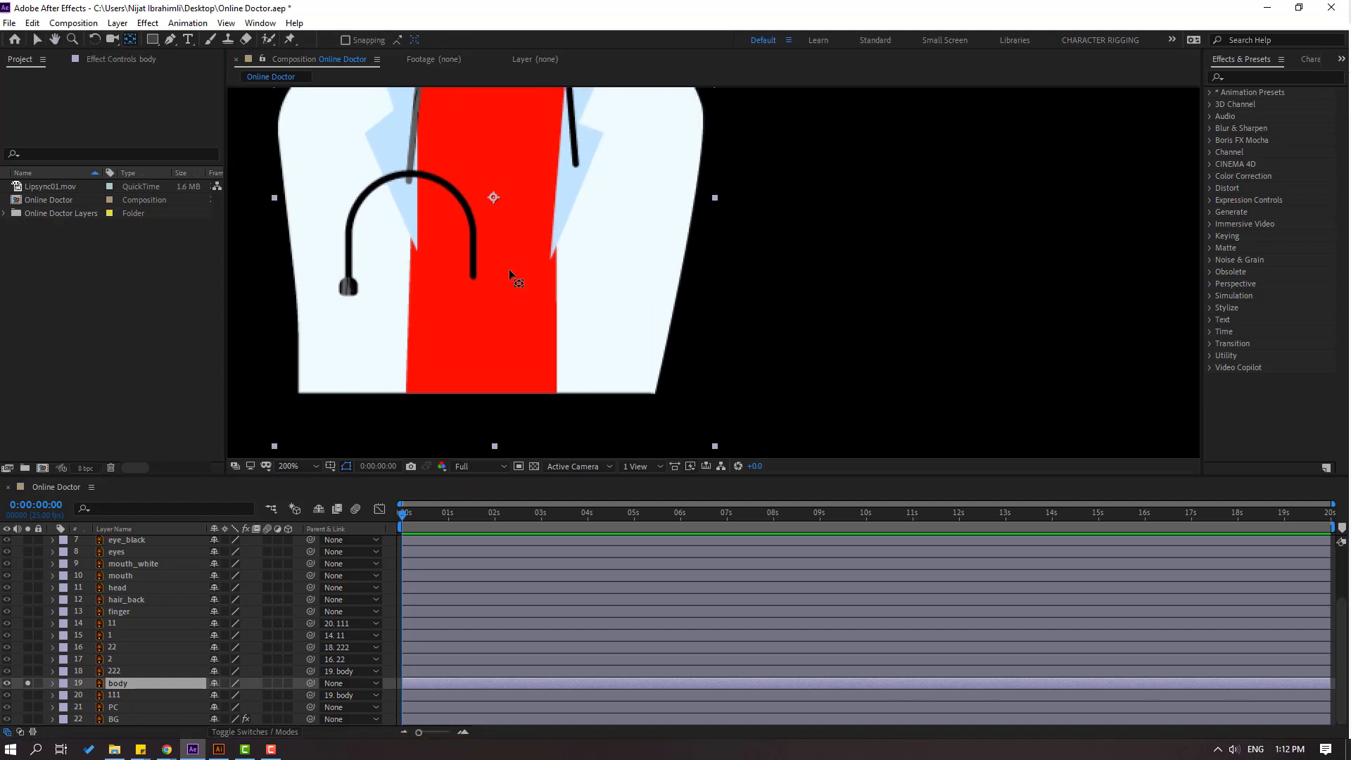
pyautogui.moveTo(495, 196); pyautogui.dragTo(473, 390)
pyautogui.click(39, 41)
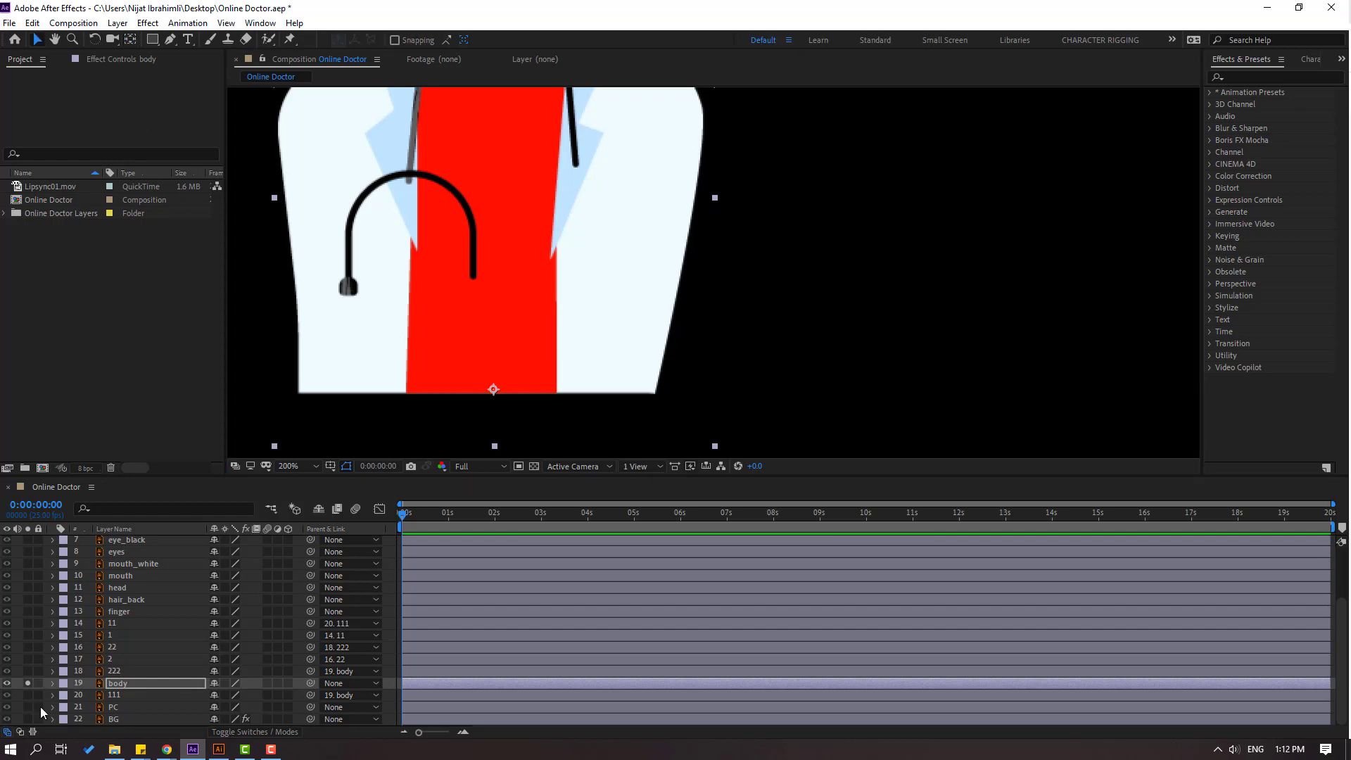
pyautogui.click(26, 684)
pyautogui.scroll(-3, 725, 360)
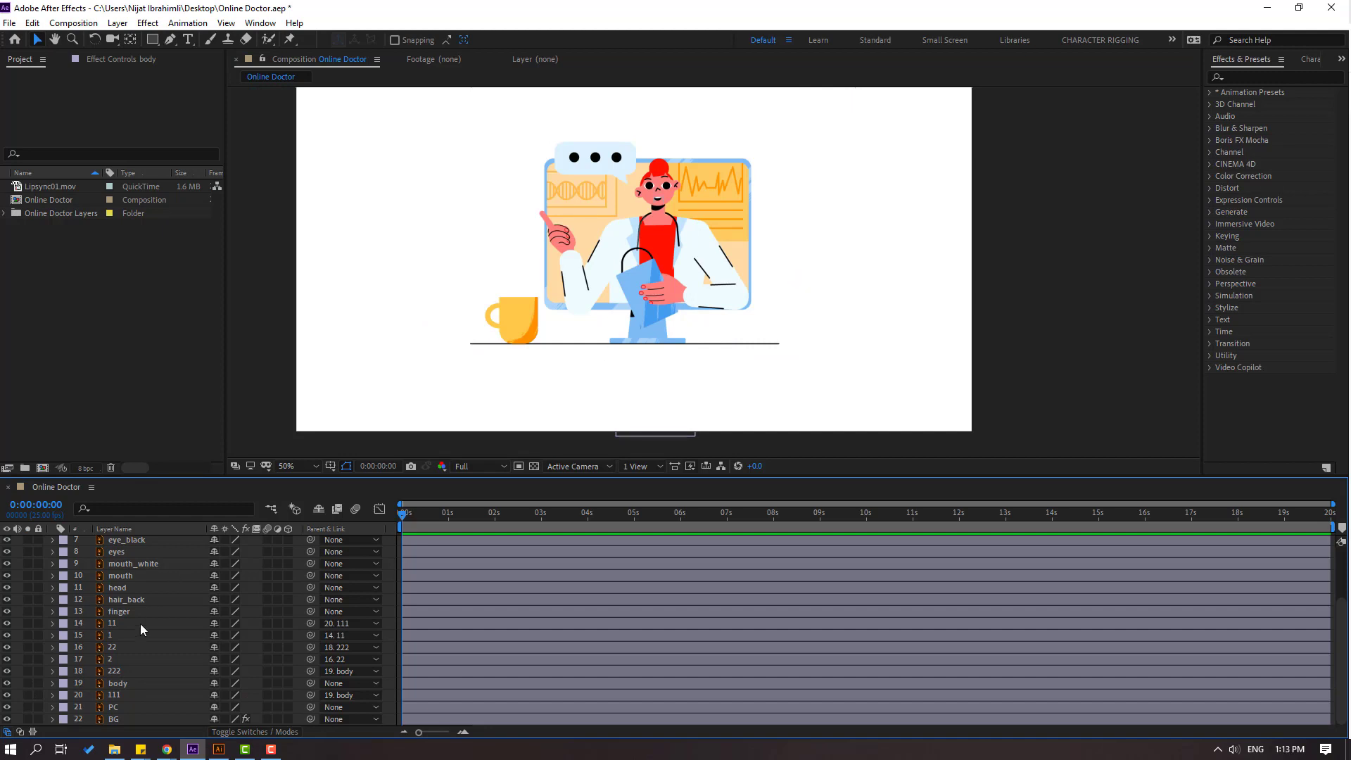
# Pre-compose the eye_black, eyes, mouth_white, mouth, head and hair_back layers into a new composition named HEAD.
pyautogui.scroll(2, 117, 648)
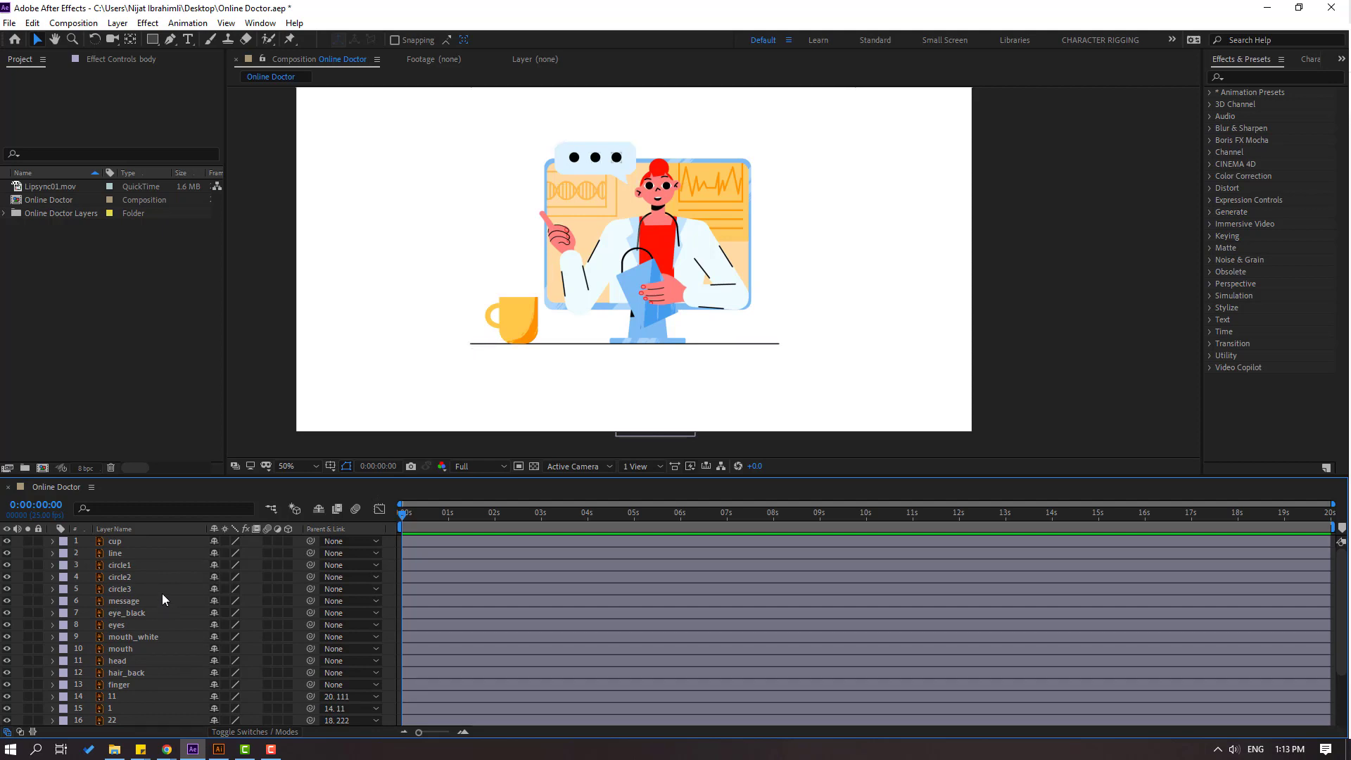
pyautogui.click(138, 613)
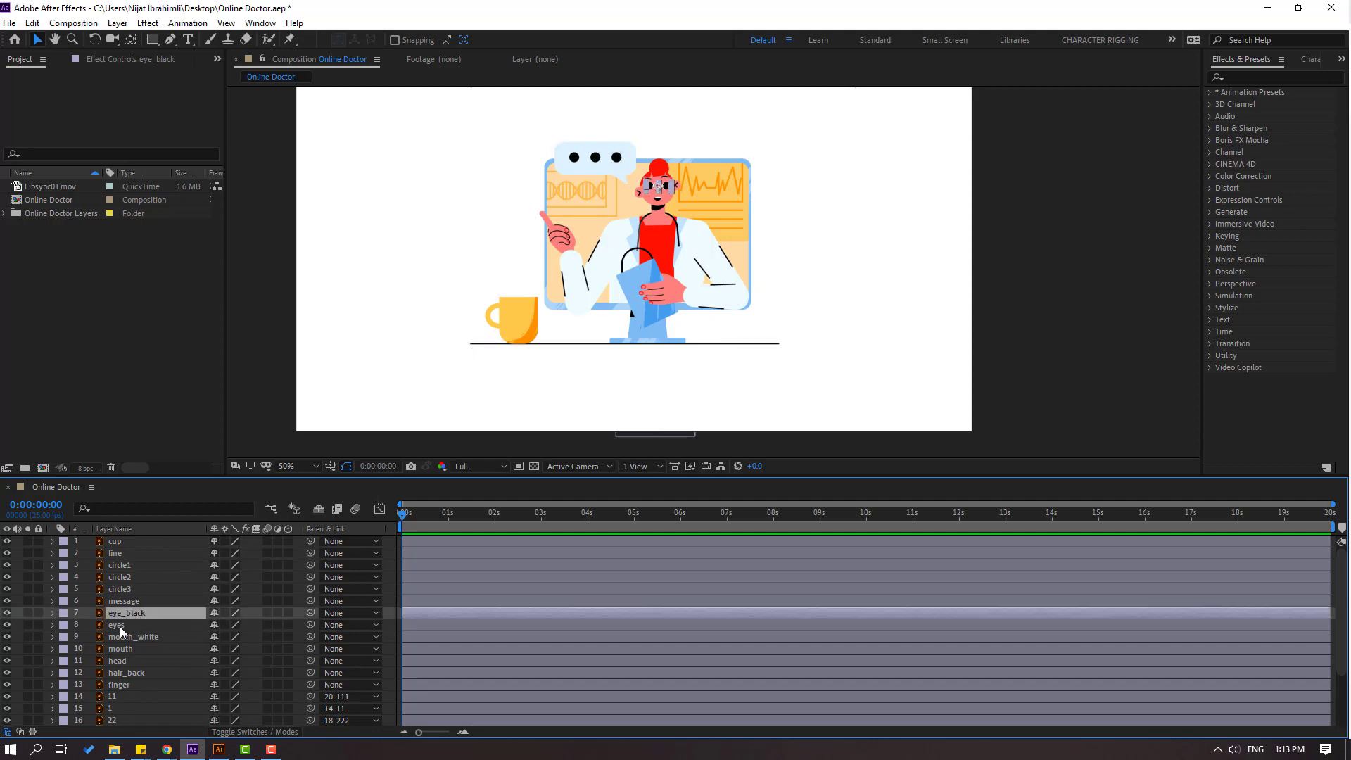
pyautogui.keyDown('shift'); pyautogui.click(119, 626); pyautogui.keyUp('shift')
pyautogui.keyDown('shift'); pyautogui.click(148, 641); pyautogui.keyUp('shift')
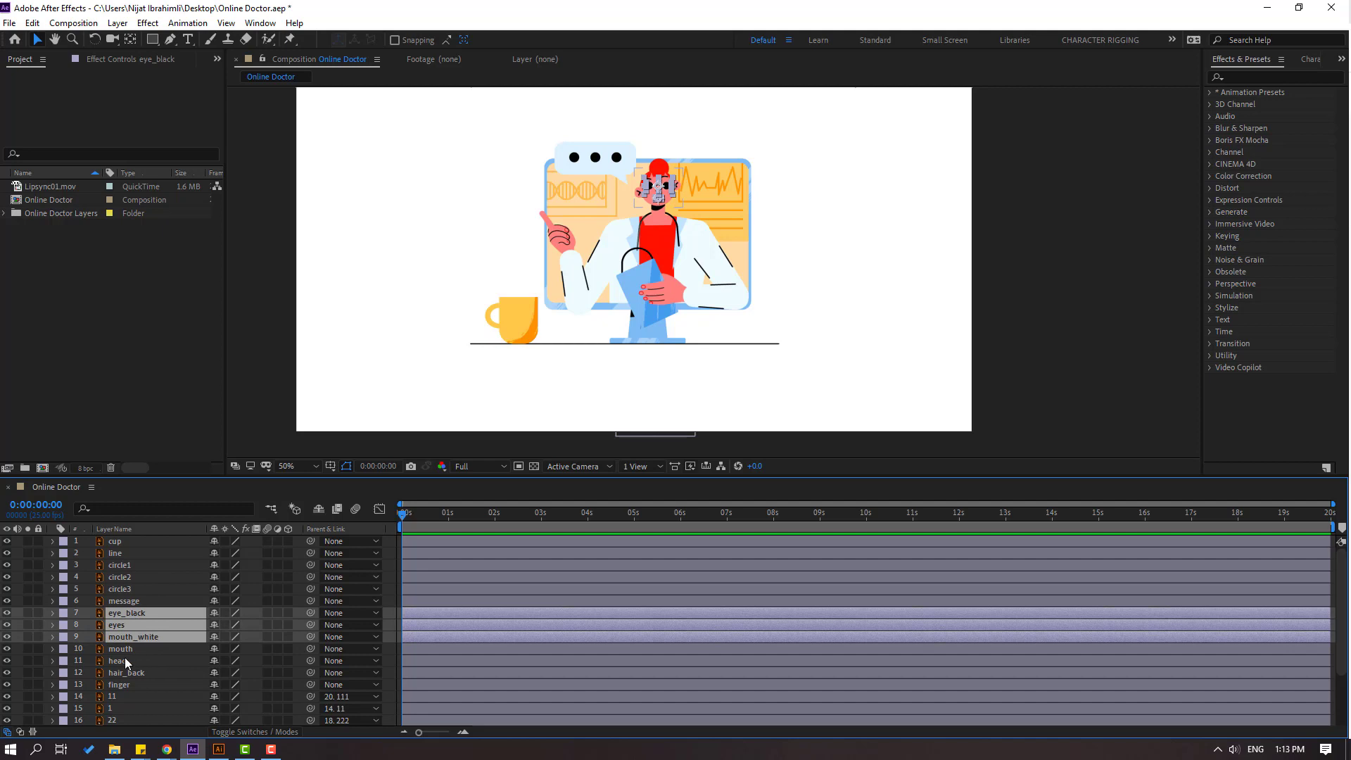
pyautogui.keyDown('shift'); pyautogui.click(119, 648); pyautogui.keyUp('shift')
pyautogui.keyDown('shift'); pyautogui.click(147, 661); pyautogui.keyUp('shift')
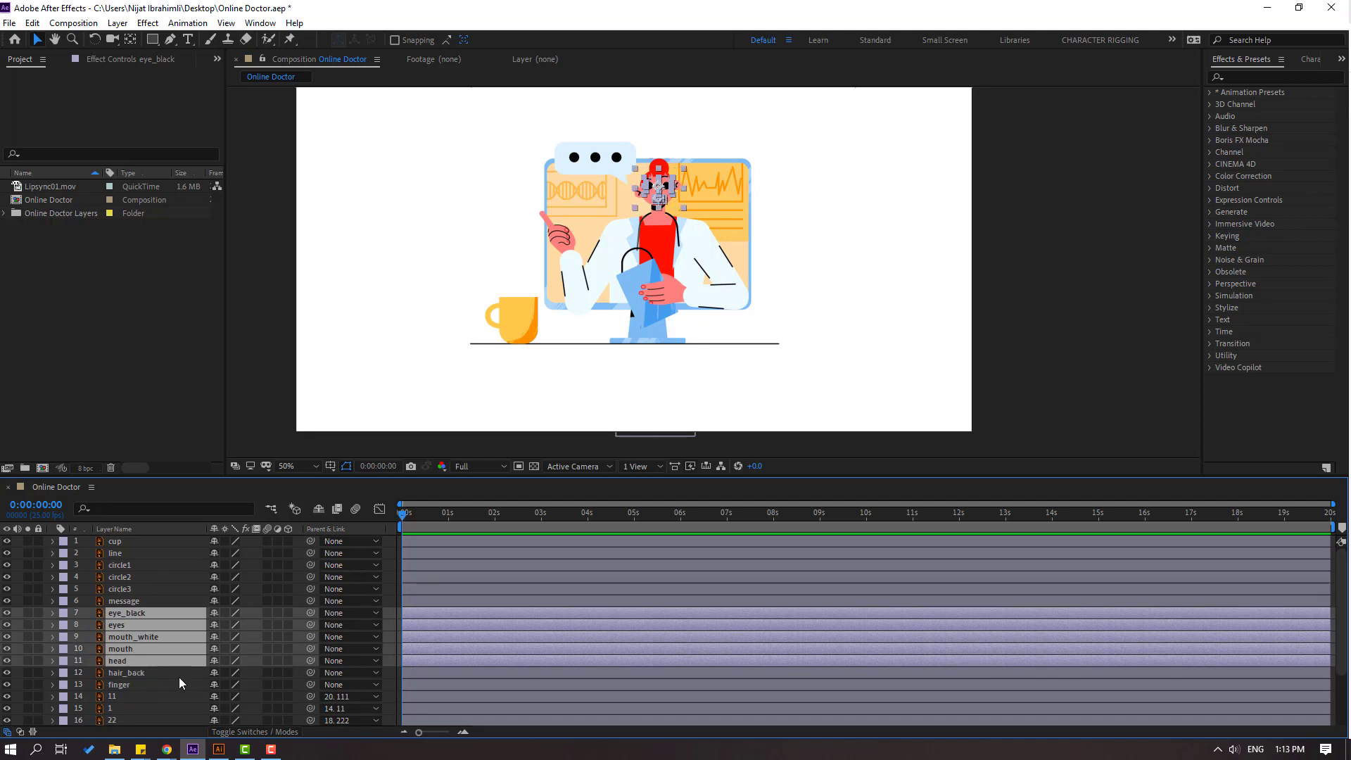
pyautogui.keyDown('shift'); pyautogui.click(145, 677); pyautogui.keyUp('shift')
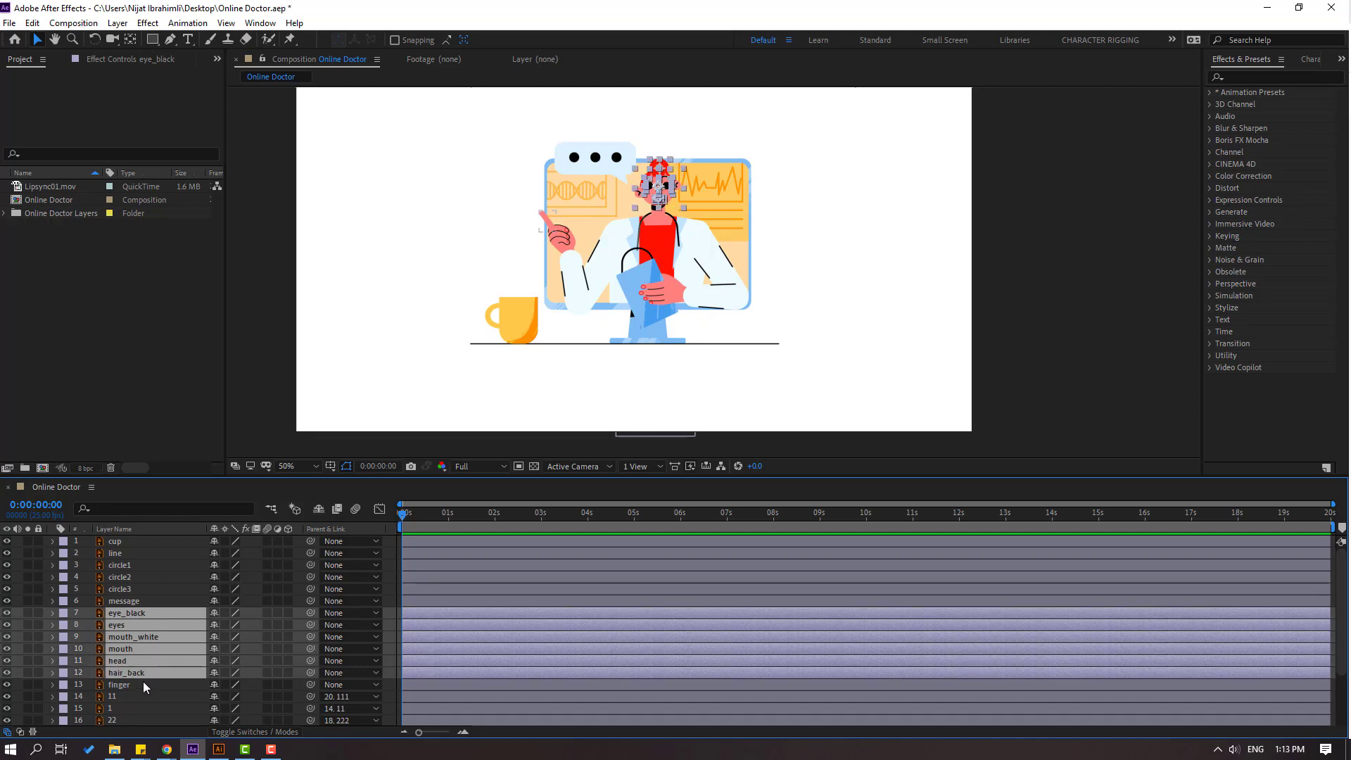
pyautogui.click(7, 613)
pyautogui.click(8, 613)
pyautogui.rightClick(130, 641)
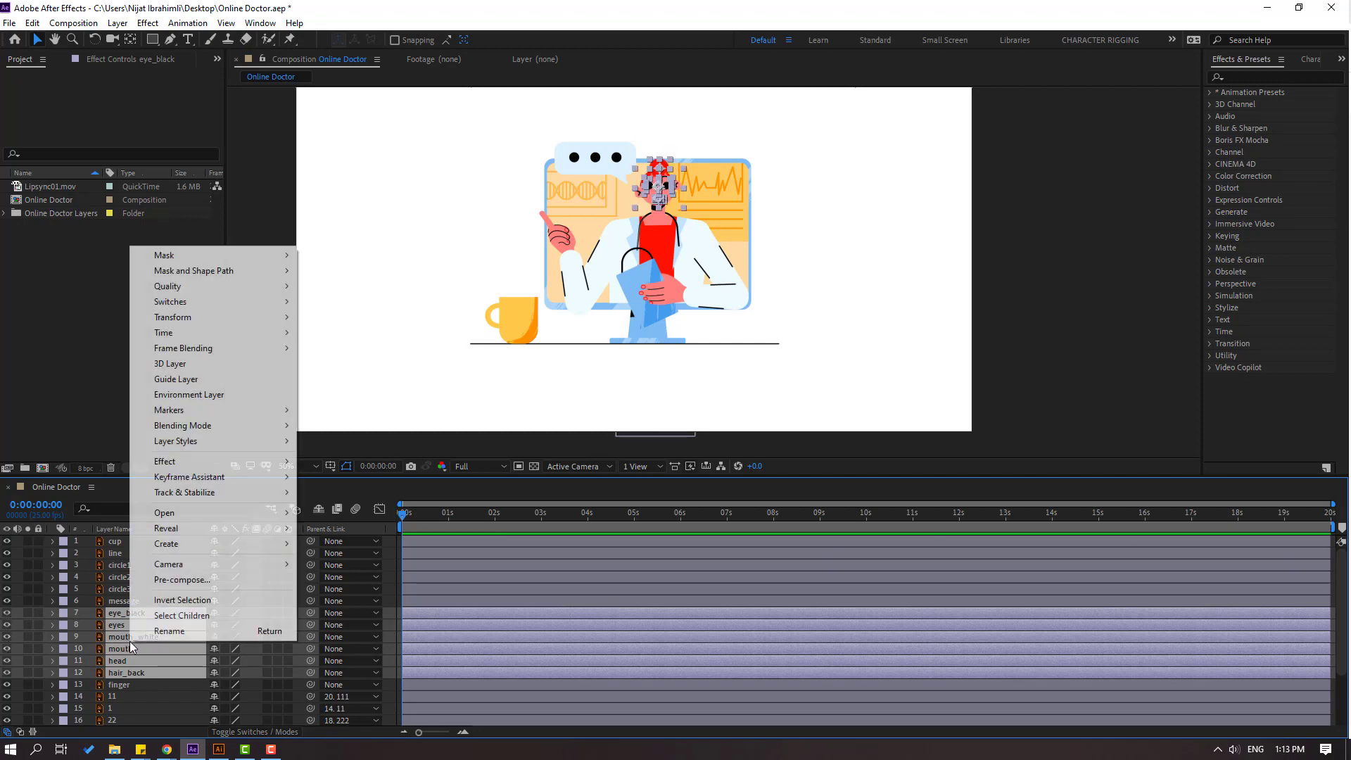
pyautogui.click(176, 580)
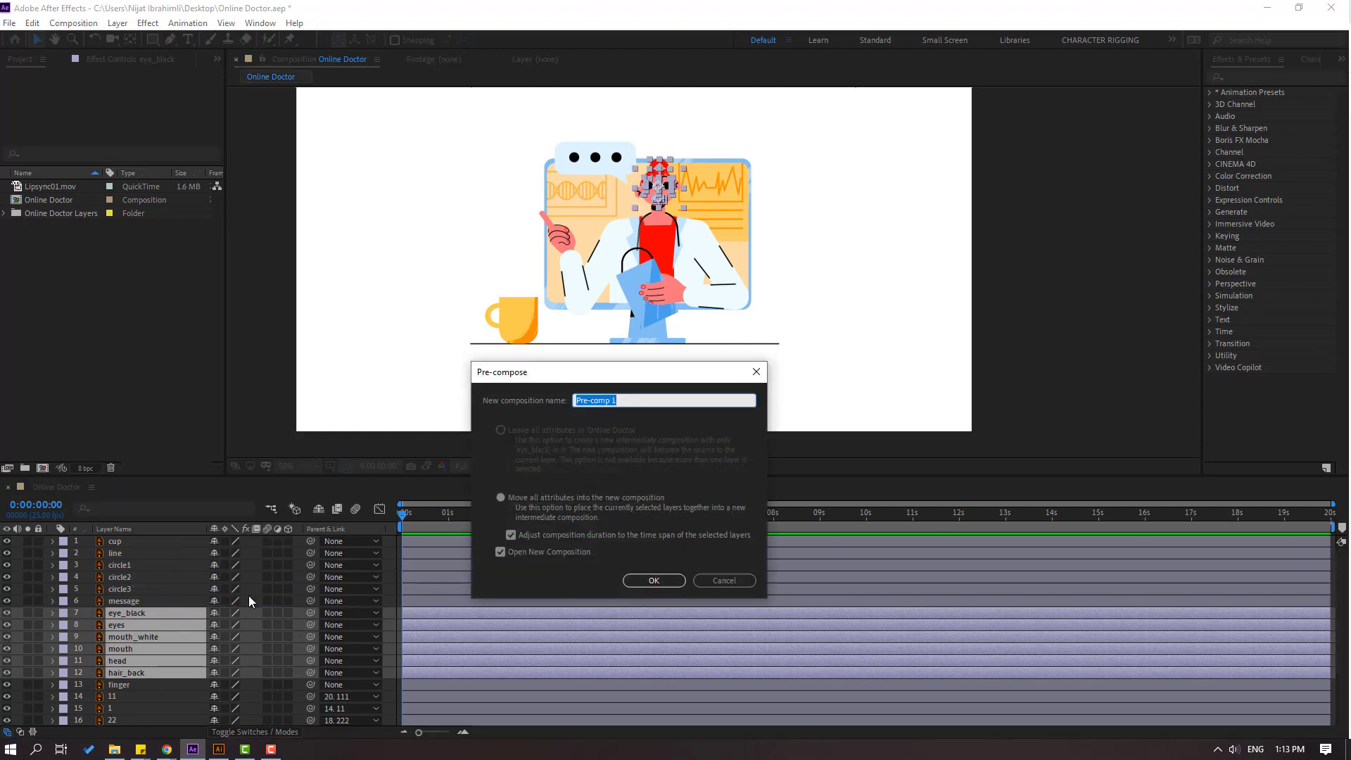
pyautogui.write('HEAD')
pyautogui.click(653, 581)
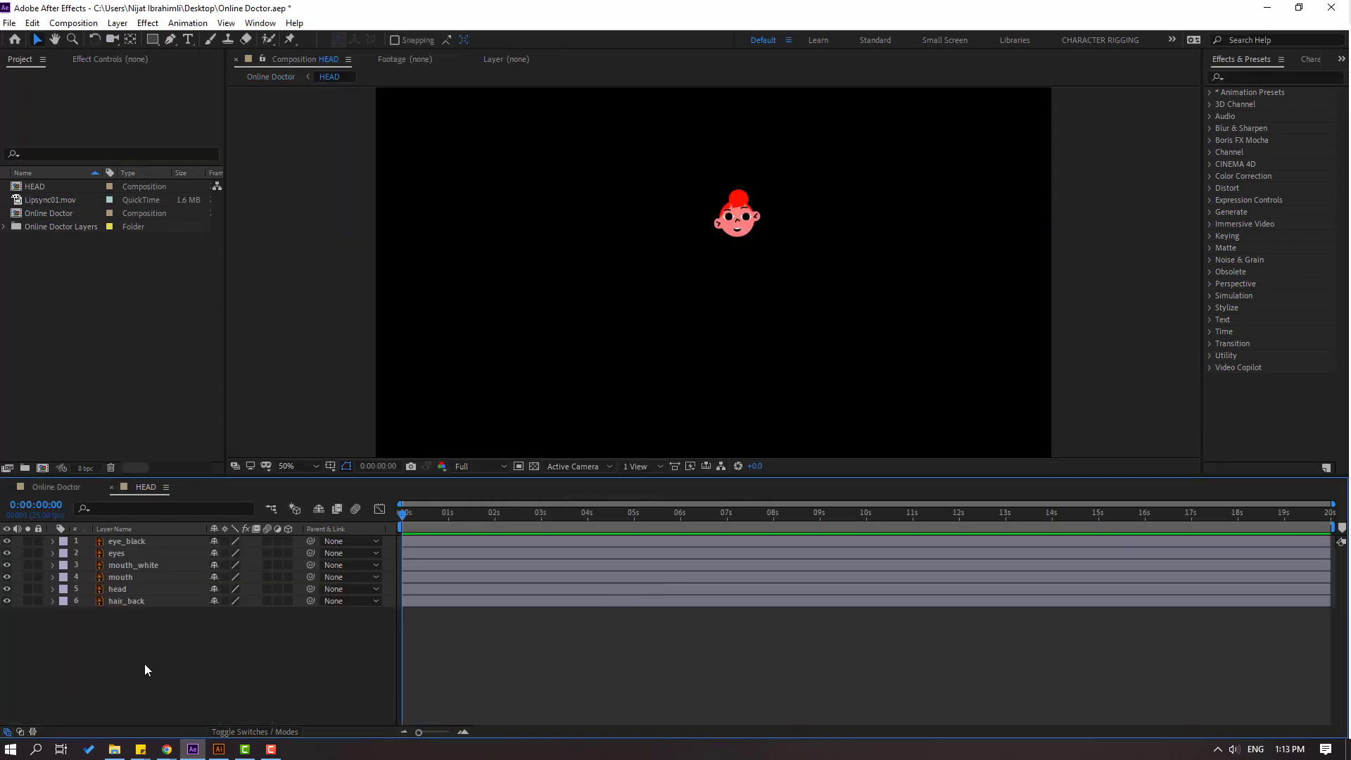
# Parent the other five HEAD layers to eye_black and scale eye_black up to 601% to enlarge the whole head.
pyautogui.moveTo(113, 665); pyautogui.dragTo(124, 555)
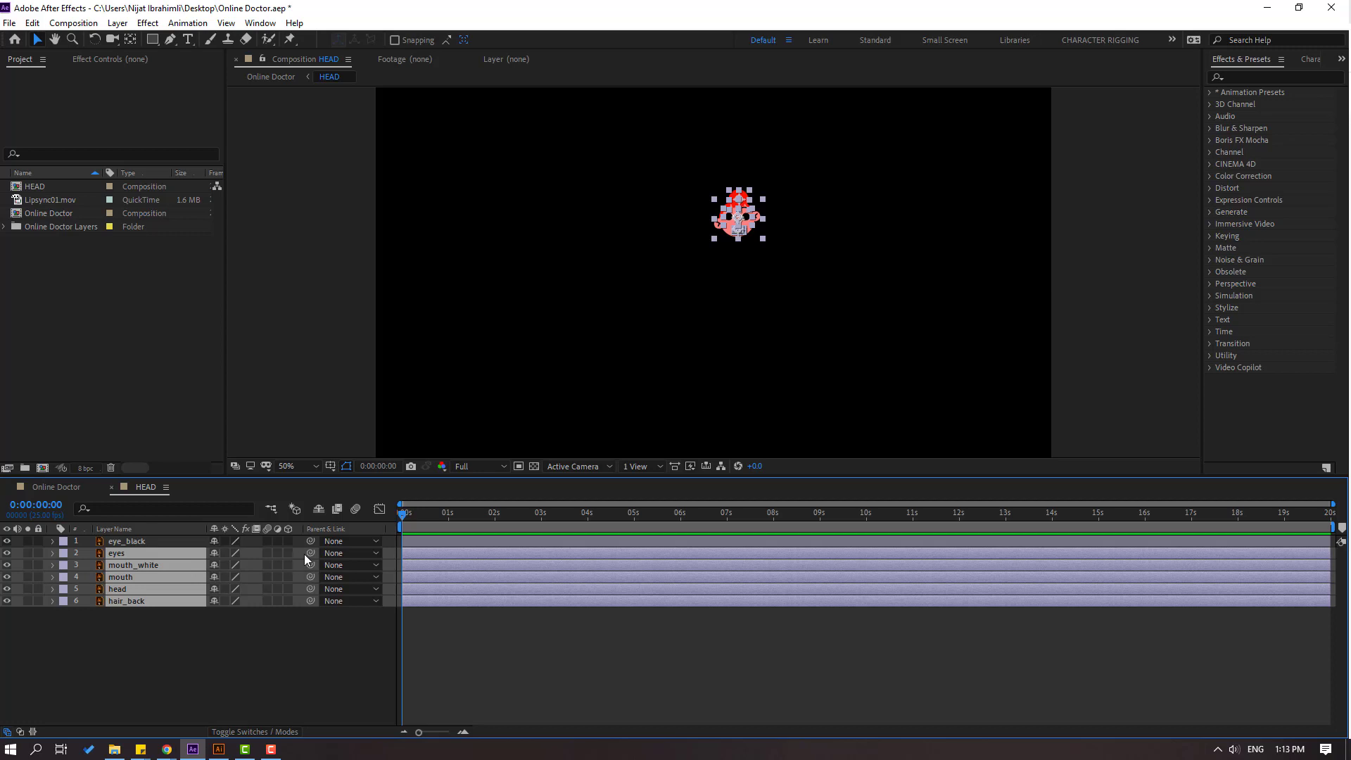
pyautogui.moveTo(250, 560); pyautogui.dragTo(127, 541)
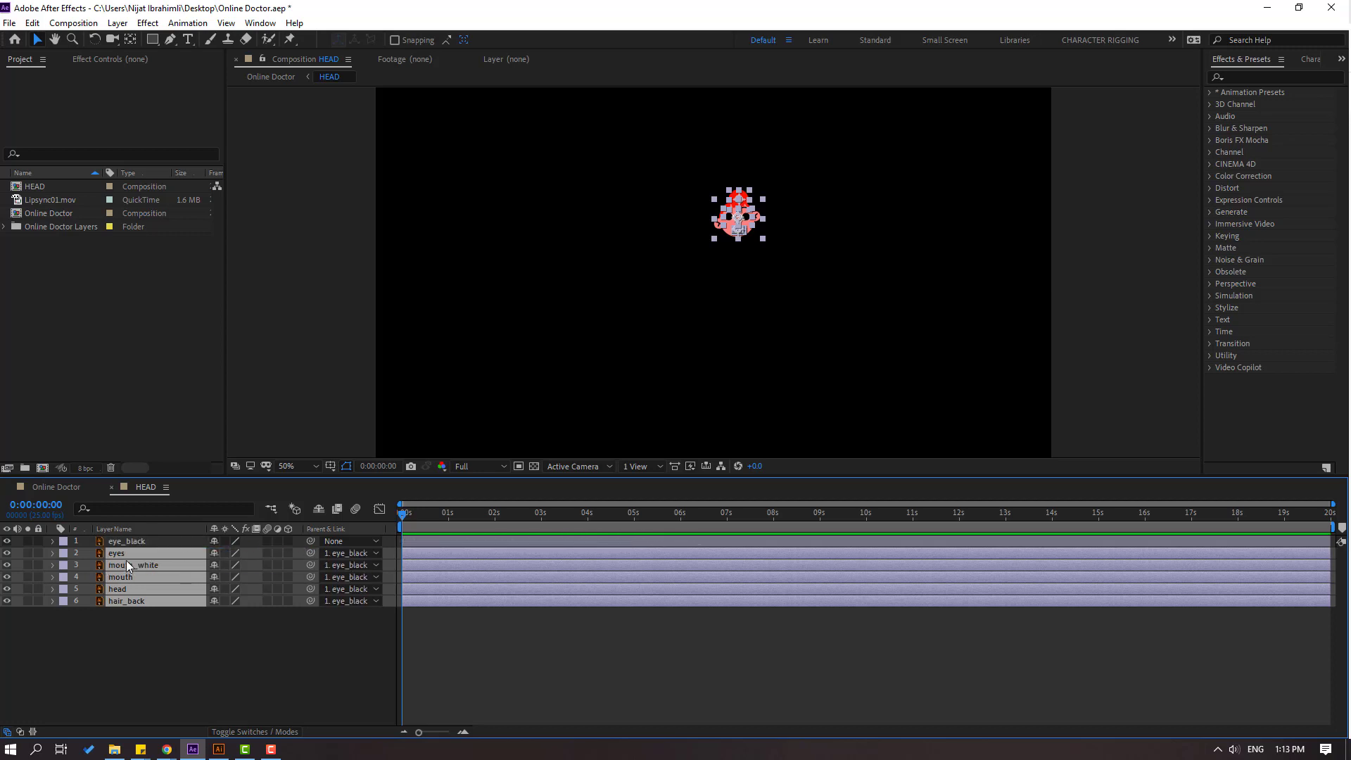
pyautogui.click(128, 541)
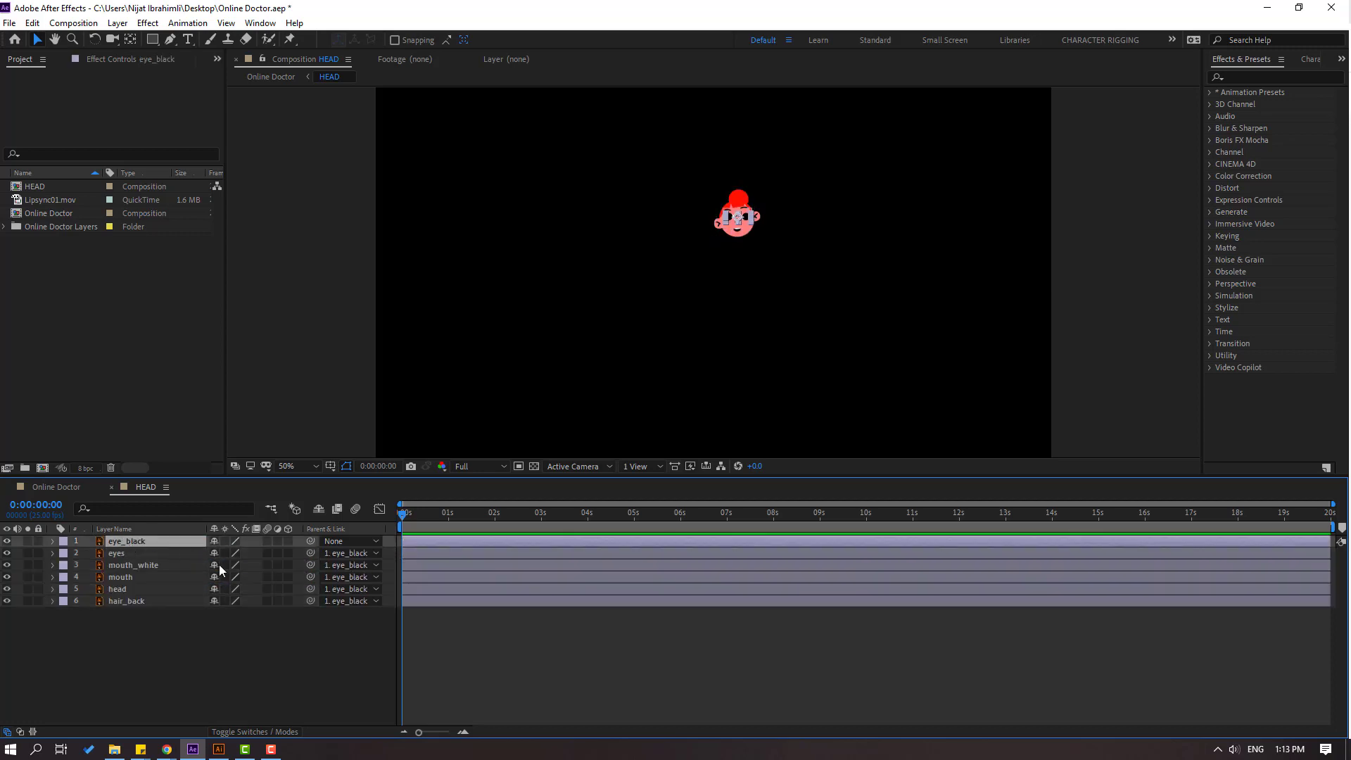
pyautogui.press('s')
pyautogui.moveTo(230, 561); pyautogui.dragTo(791, 270)
pyautogui.scroll(2, 631, 346)
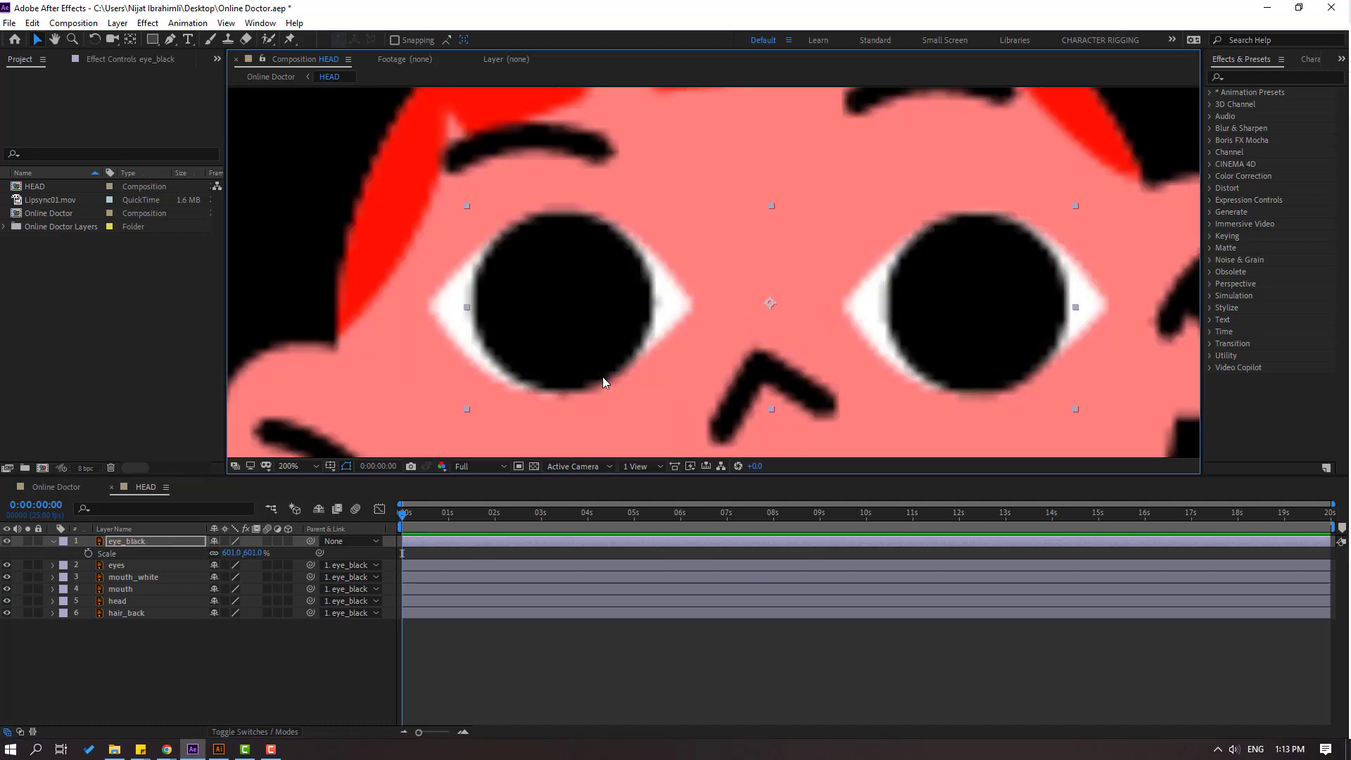
# Turn on continuous rasterization for all six layers in the HEAD composition and collapse the eye_black properties.
pyautogui.moveTo(115, 662); pyautogui.dragTo(129, 449)
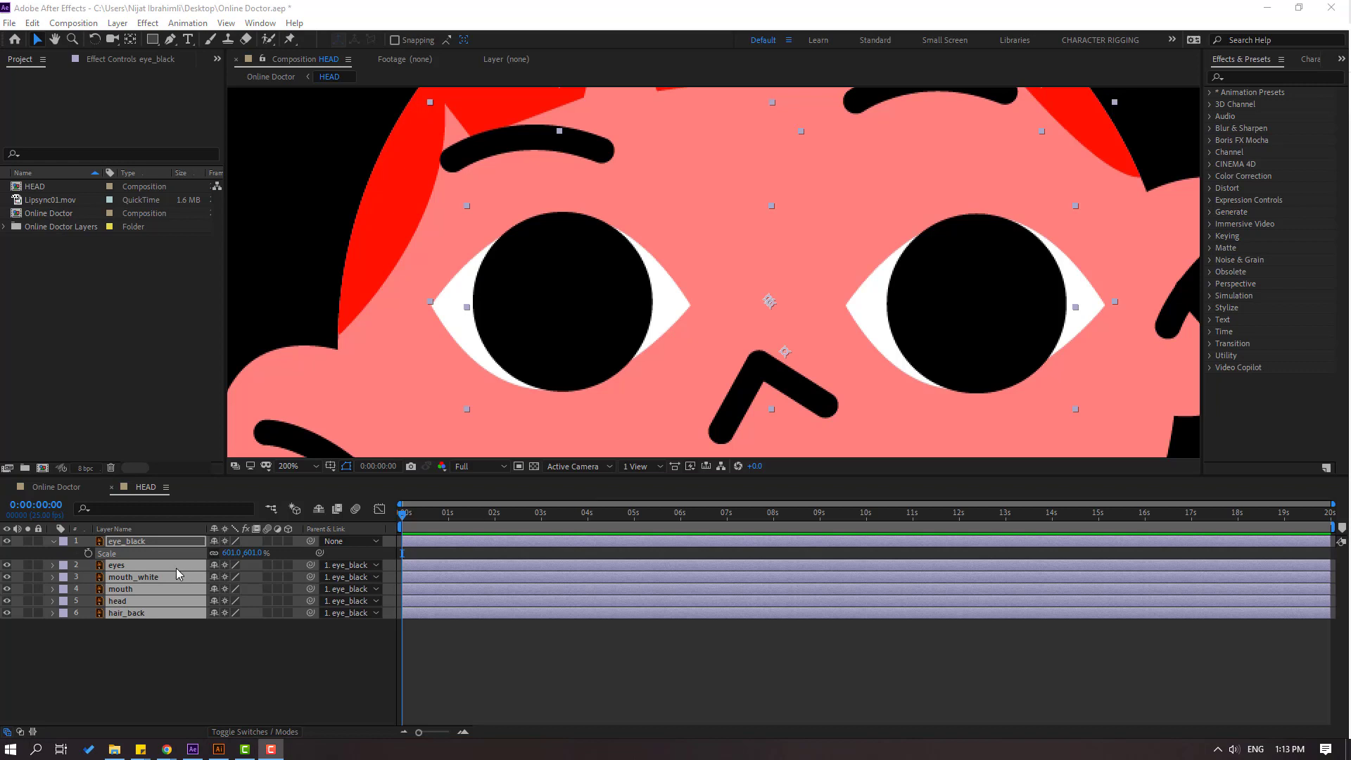
pyautogui.click(52, 542)
pyautogui.click(85, 639)
# Set the parent of the eyes, mouth_white, mouth, head and hair_back layers to None.
pyautogui.moveTo(96, 635); pyautogui.dragTo(123, 556)
pyautogui.click(342, 554)
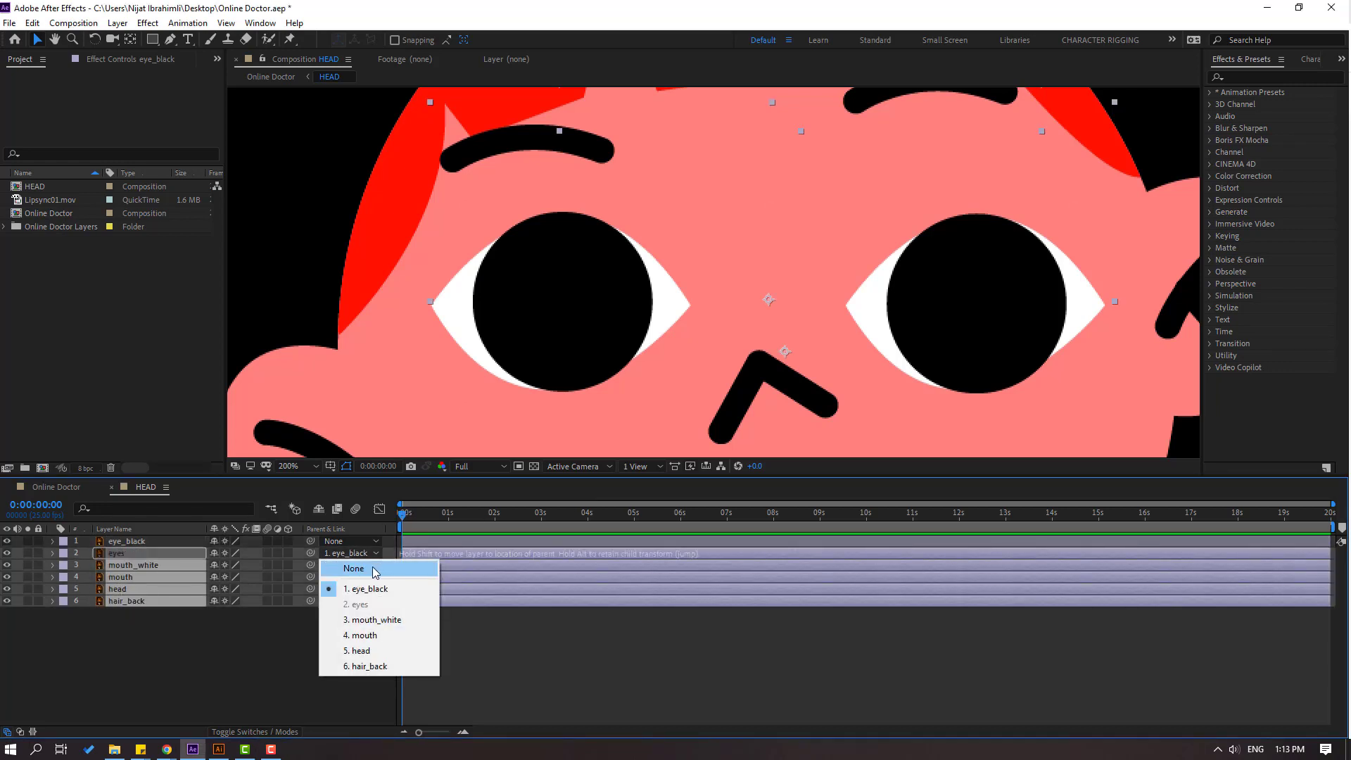
pyautogui.click(380, 570)
pyautogui.press(',')
# Duplicate the eyes layer and arrange the copy directly above eye_black in the layer stack.
pyautogui.click(120, 556)
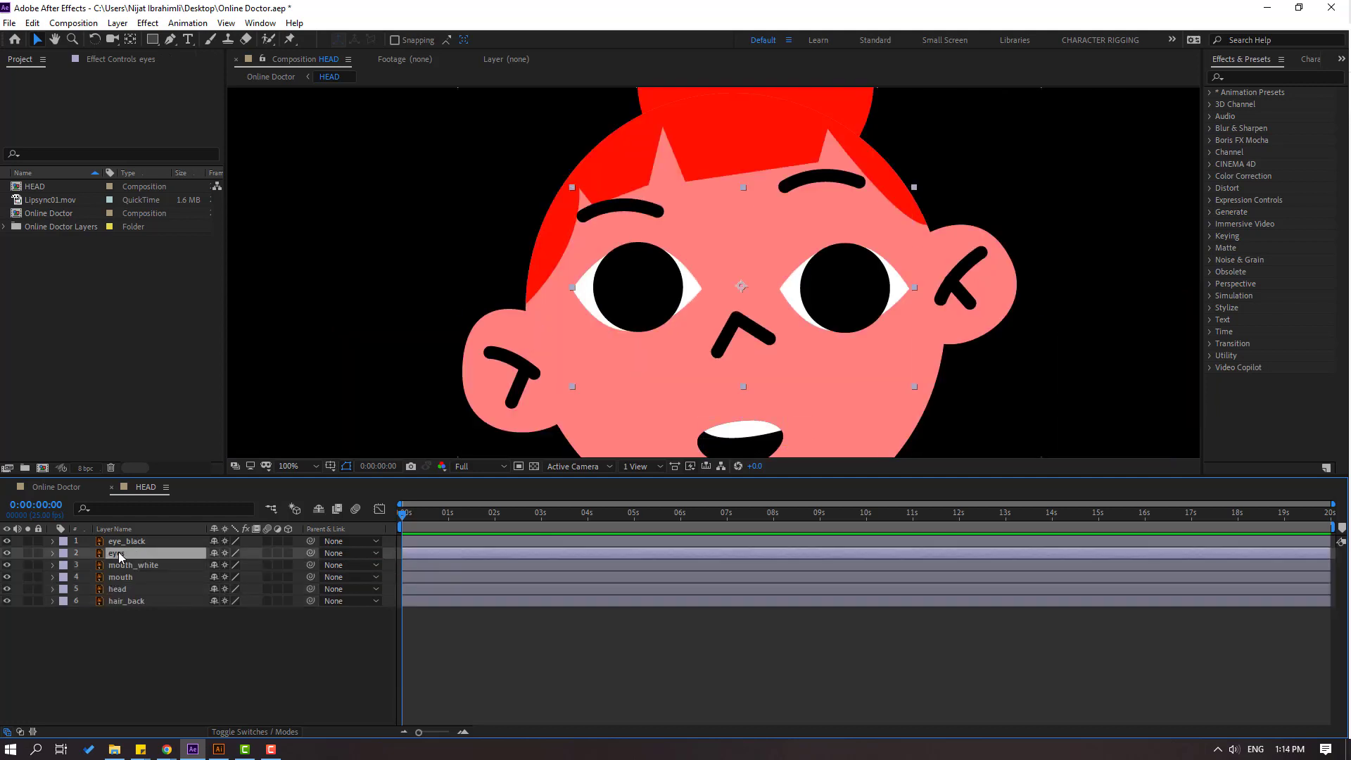
pyautogui.hotkey('ctrl', 'd')
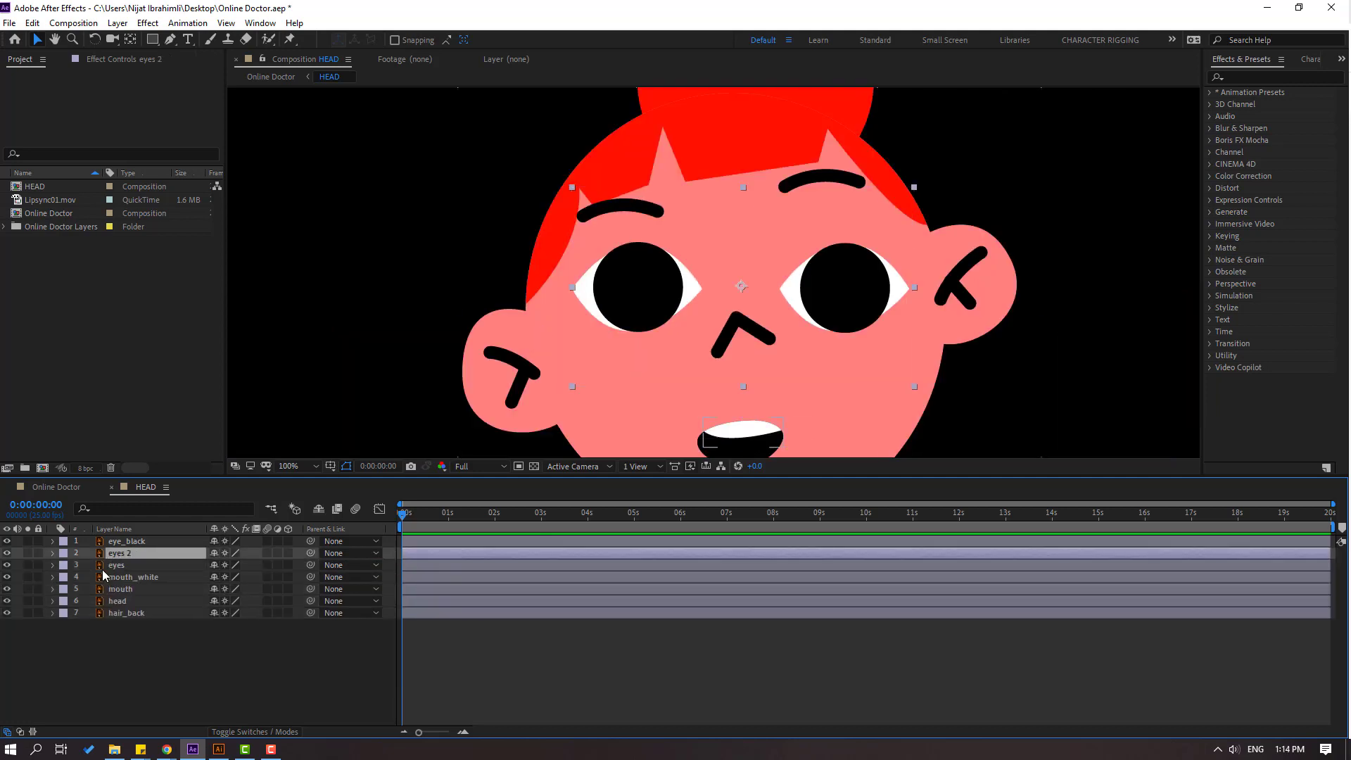
pyautogui.click(156, 546)
pyautogui.moveTo(156, 547); pyautogui.dragTo(139, 560)
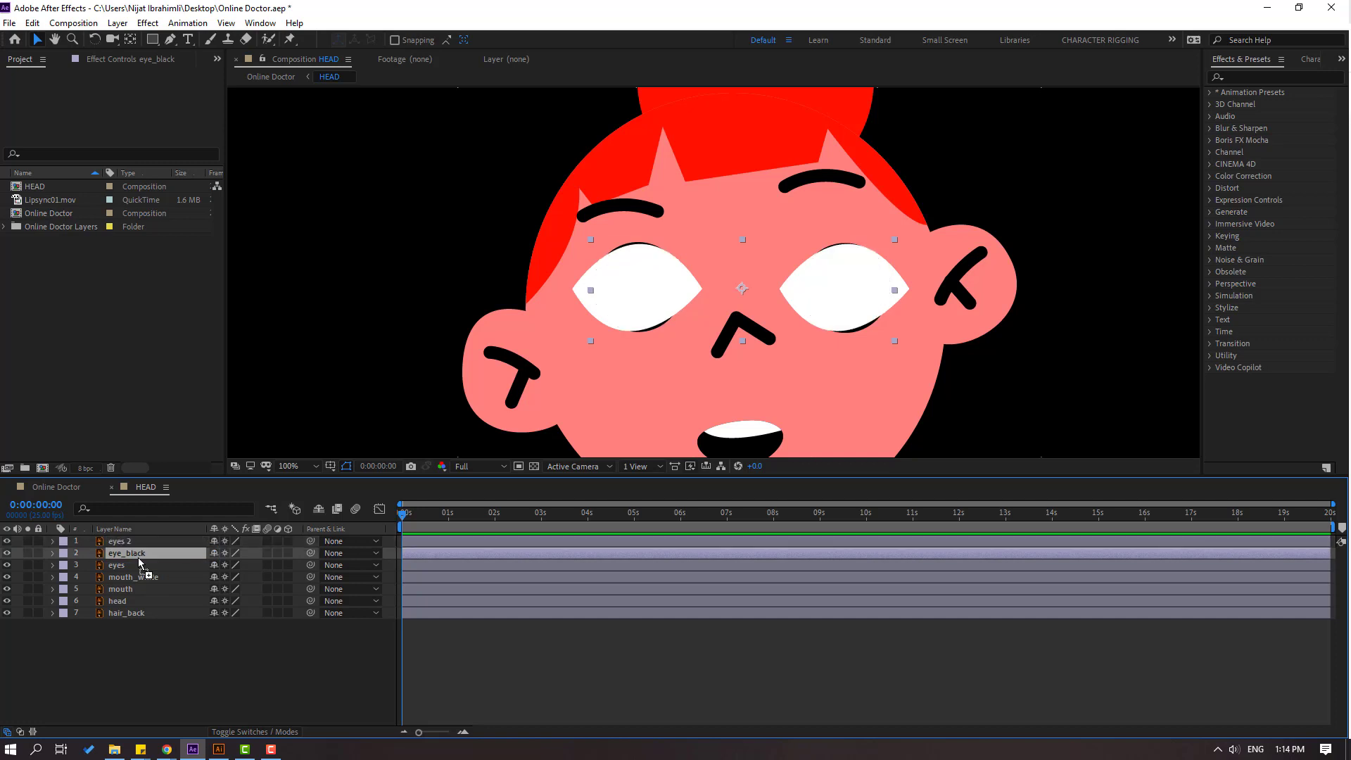
# Set eye_black's track matte to Alpha Matte "eyes 2" and parent the eyes 2 layer to eyes.
pyautogui.click(239, 732)
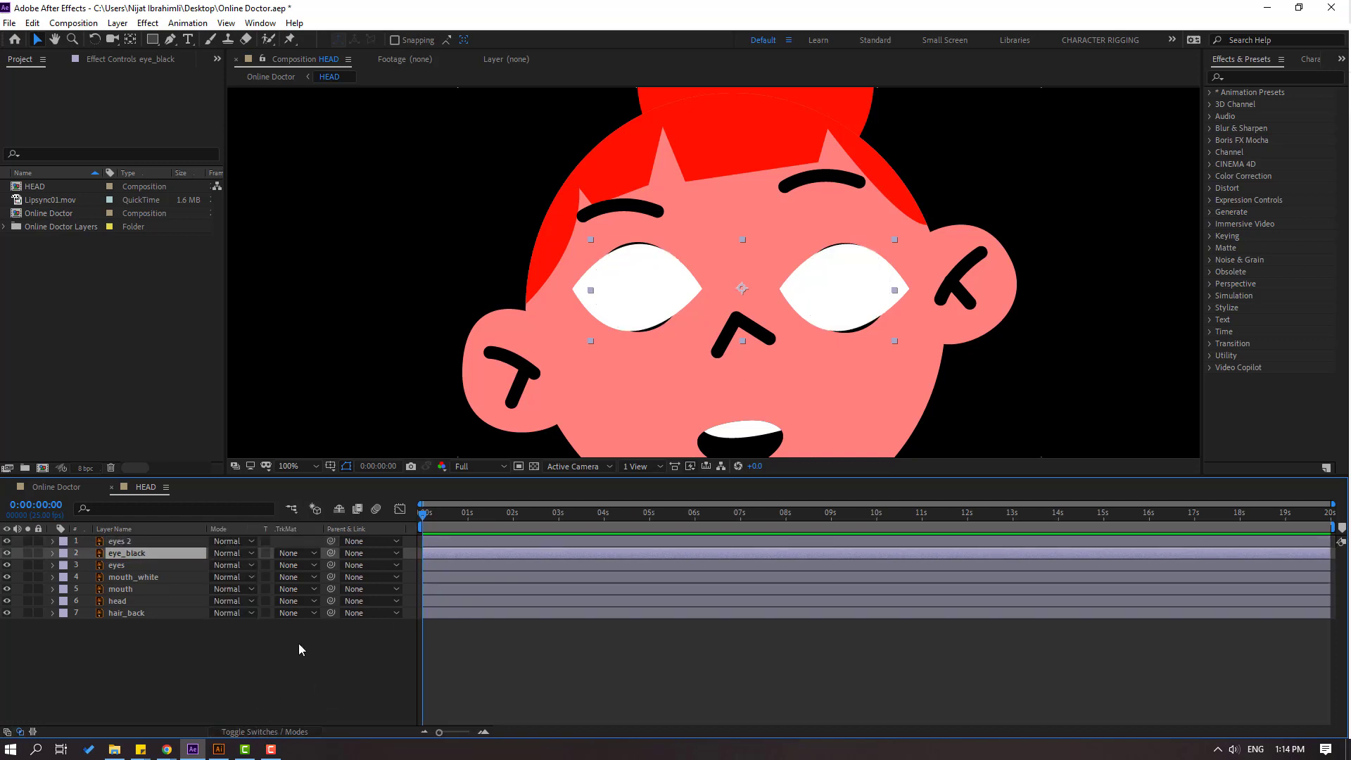
pyautogui.click(290, 555)
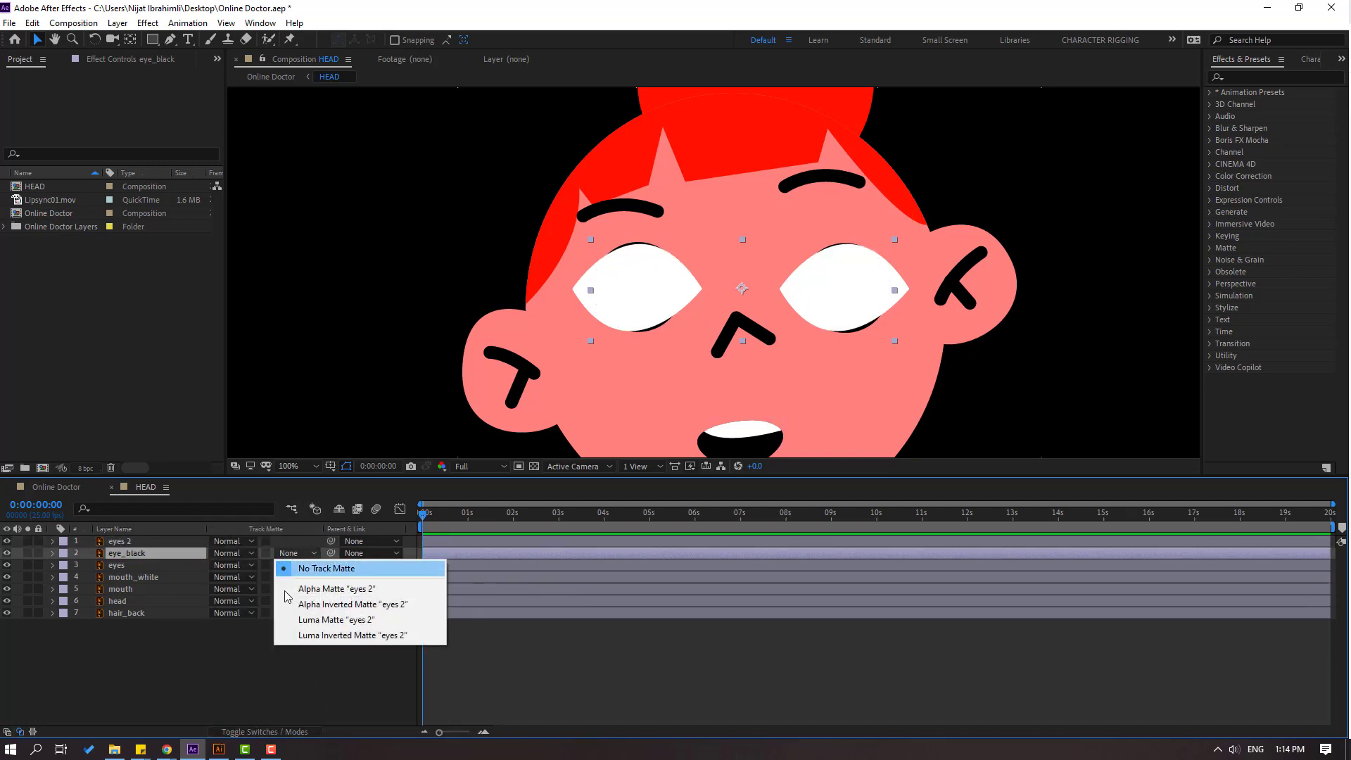
pyautogui.click(401, 591)
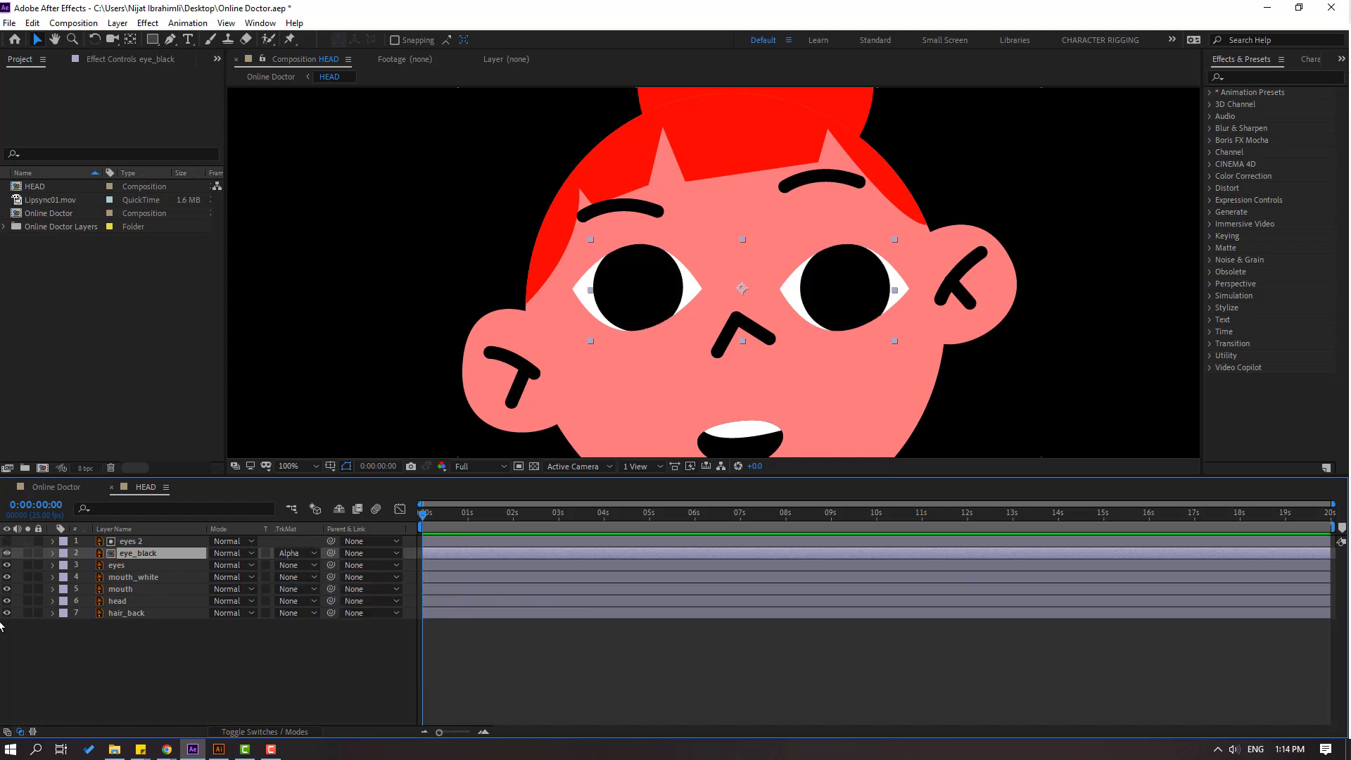
pyautogui.click(128, 542)
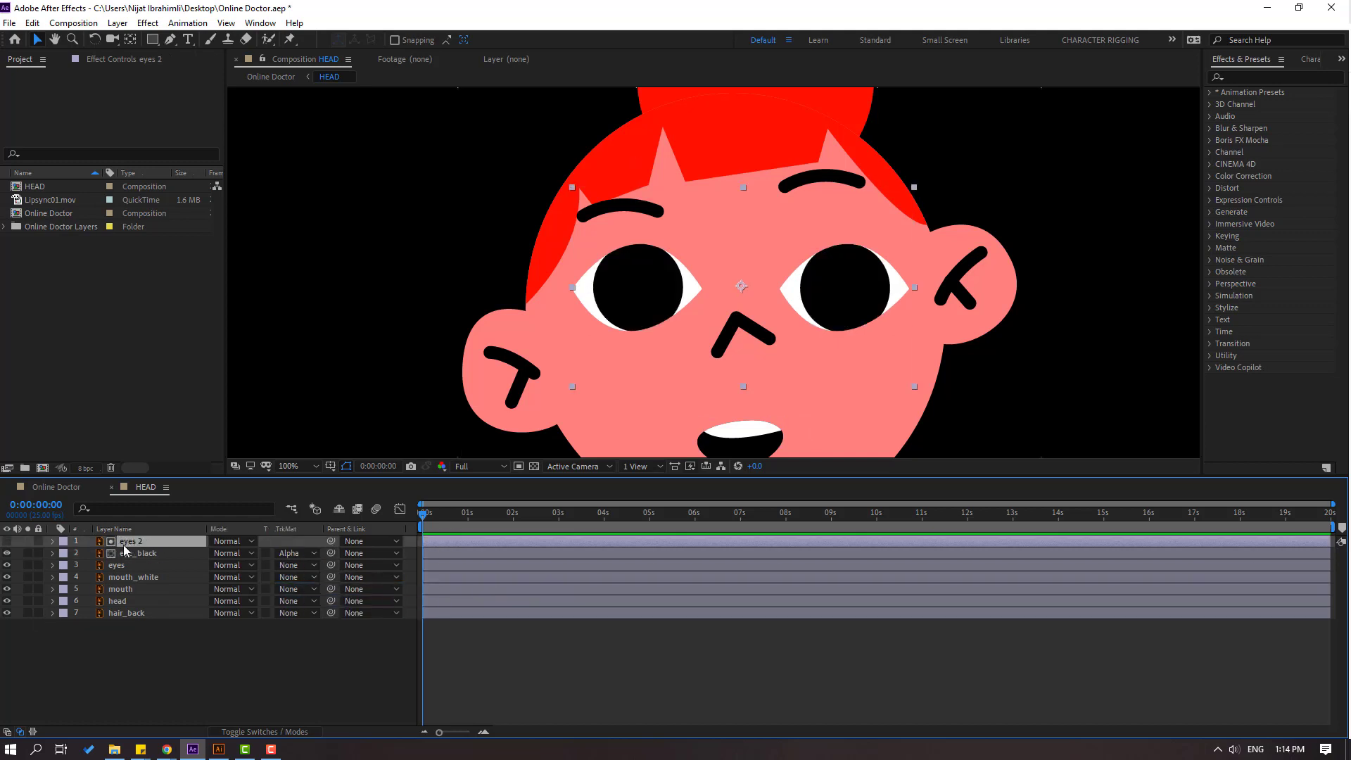
pyautogui.moveTo(331, 541); pyautogui.dragTo(116, 571)
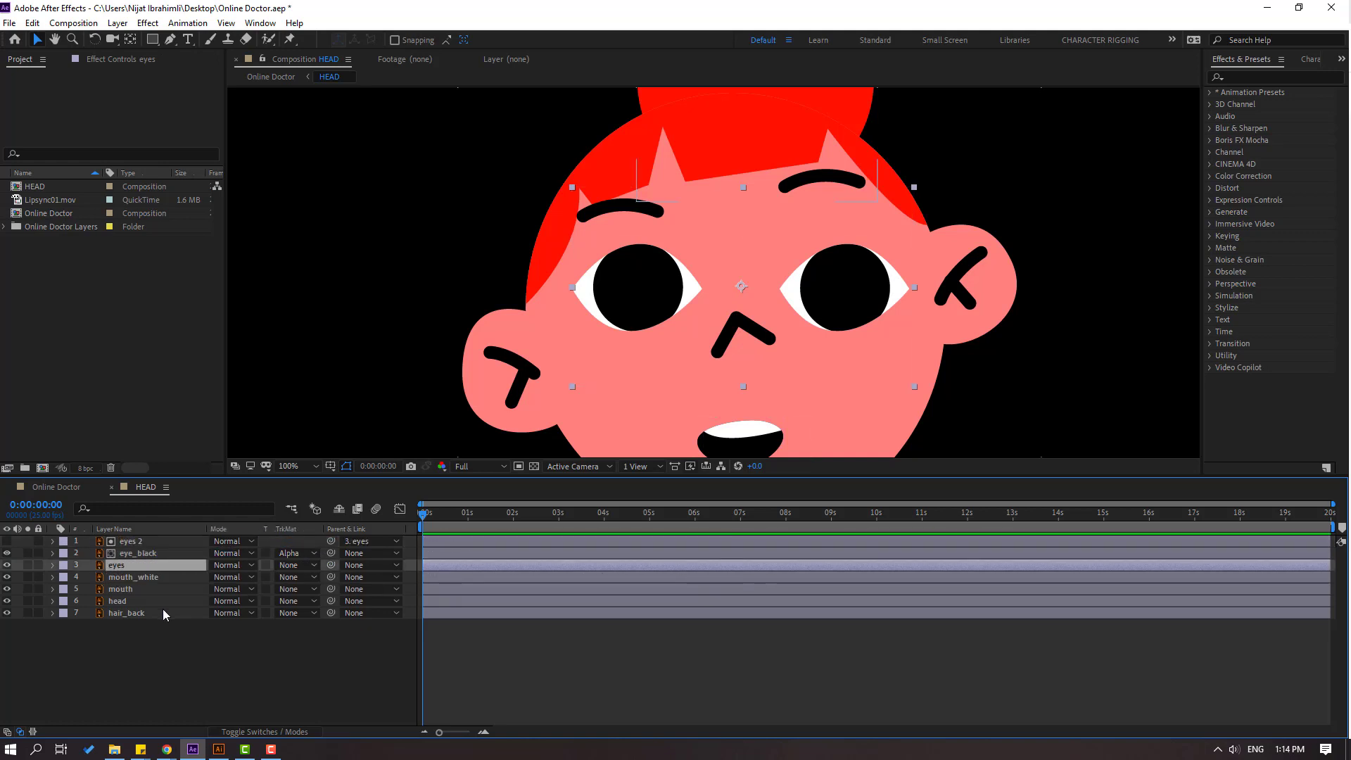
# Keyframe the eyes layer's scale at frame 12, and at frame 15 reduce only its vertical scale to 31% for a closed eye.
pyautogui.press('s')
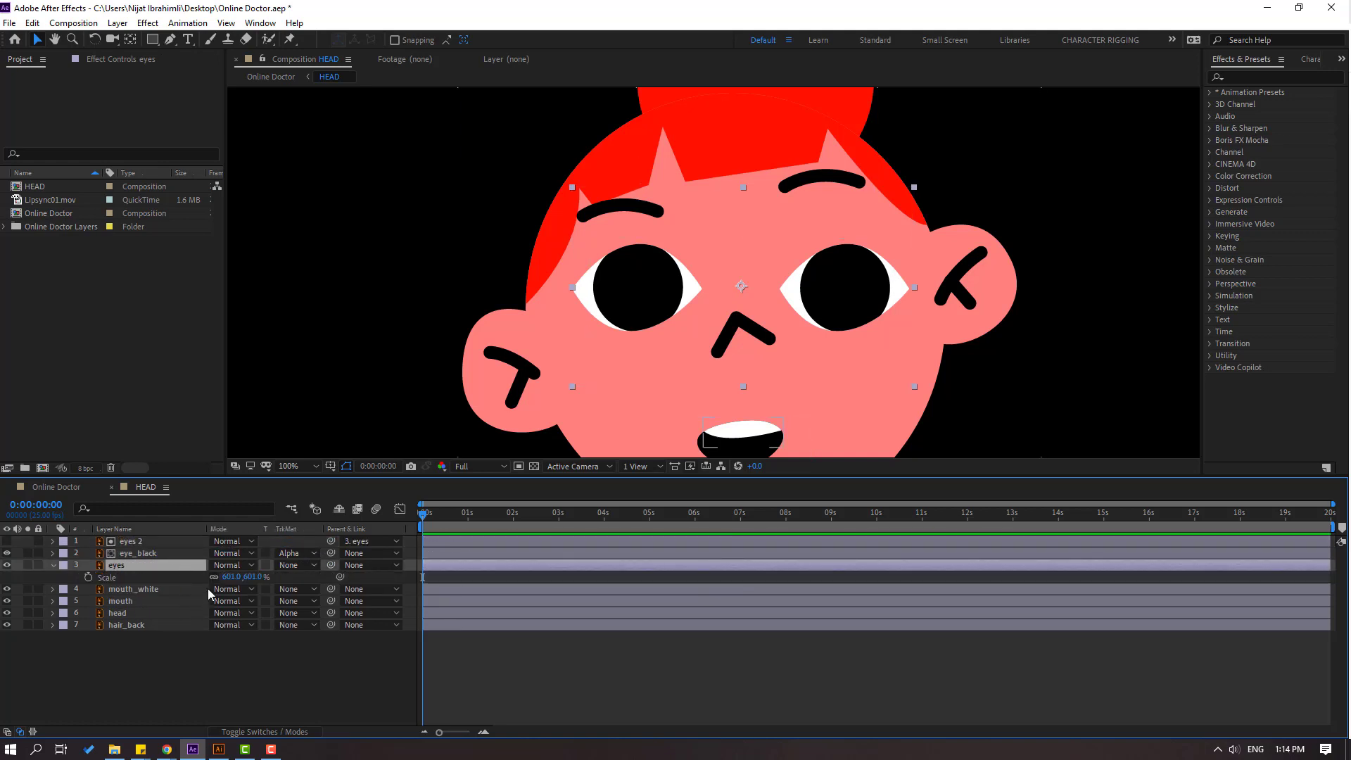
pyautogui.moveTo(425, 519); pyautogui.dragTo(444, 518)
pyautogui.click(88, 577)
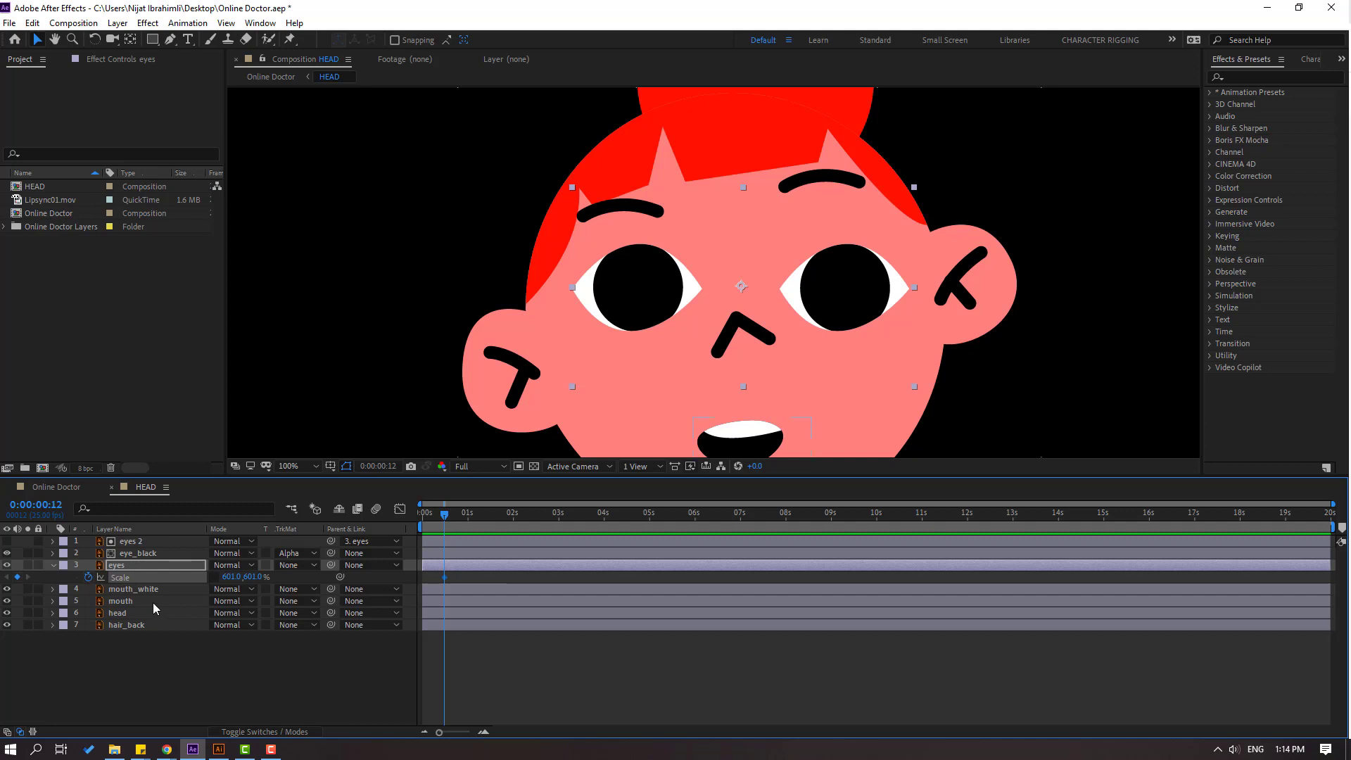
pyautogui.press('pagedown')
pyautogui.press('pagedown')
pyautogui.press('pagedown')
pyautogui.moveTo(254, 579); pyautogui.dragTo(167, 579)
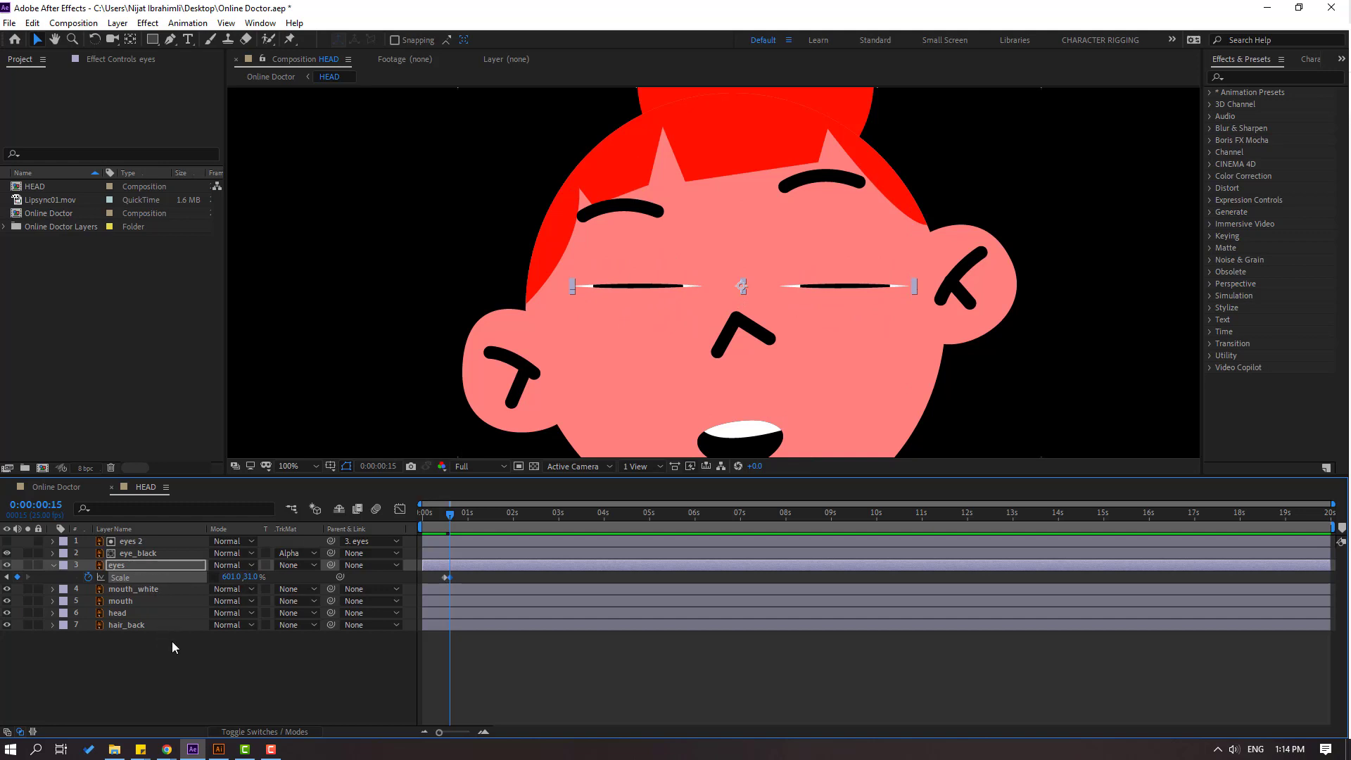
# Paste the open-eye scale keyframe of 601% at frame 18 on the eyes layer.
pyautogui.press('pagedown')
pyautogui.press('pagedown')
pyautogui.press('pagedown')
pyautogui.hotkey('ctrl', 'v')
# Apply Easy Ease to the three scale keyframes of the eyes layer and preview the blink.
pyautogui.moveTo(464, 579); pyautogui.dragTo(434, 584)
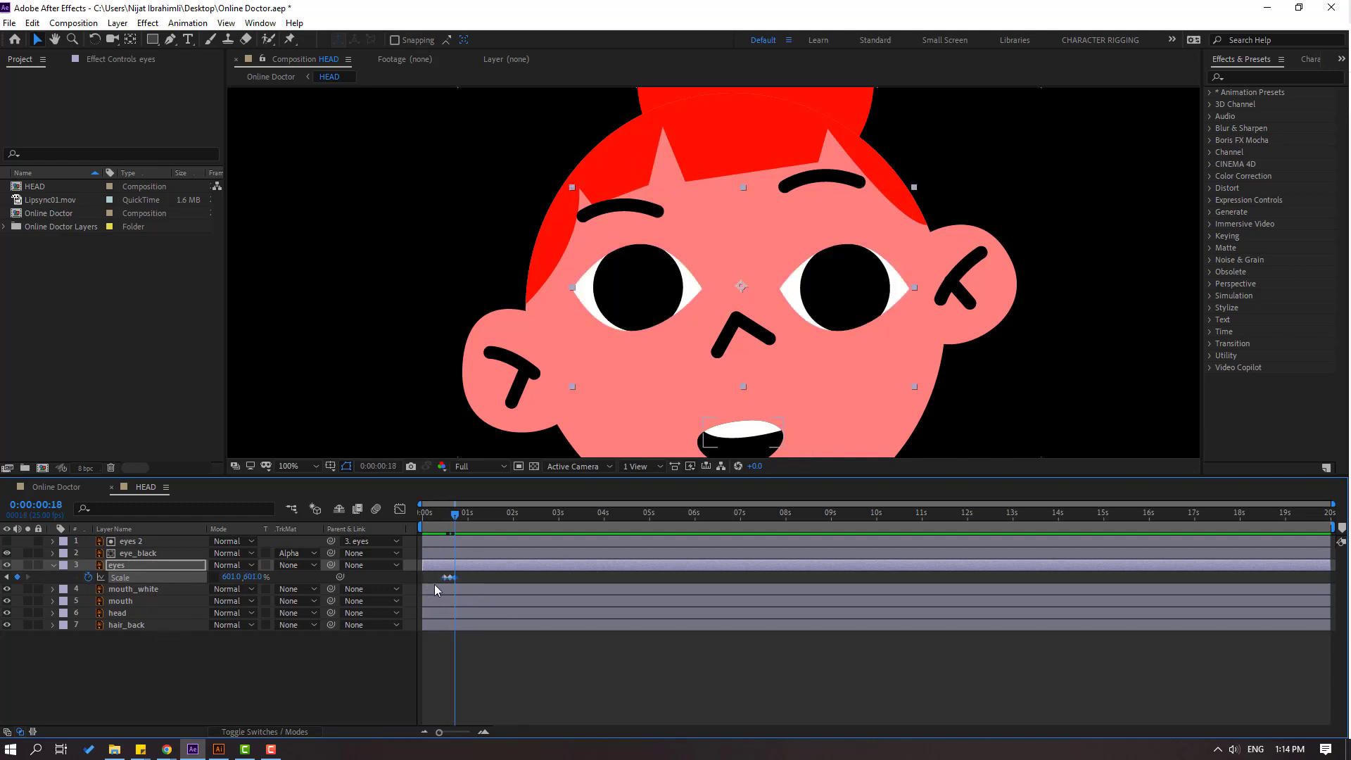
pyautogui.rightClick(447, 580)
pyautogui.moveTo(498, 570)
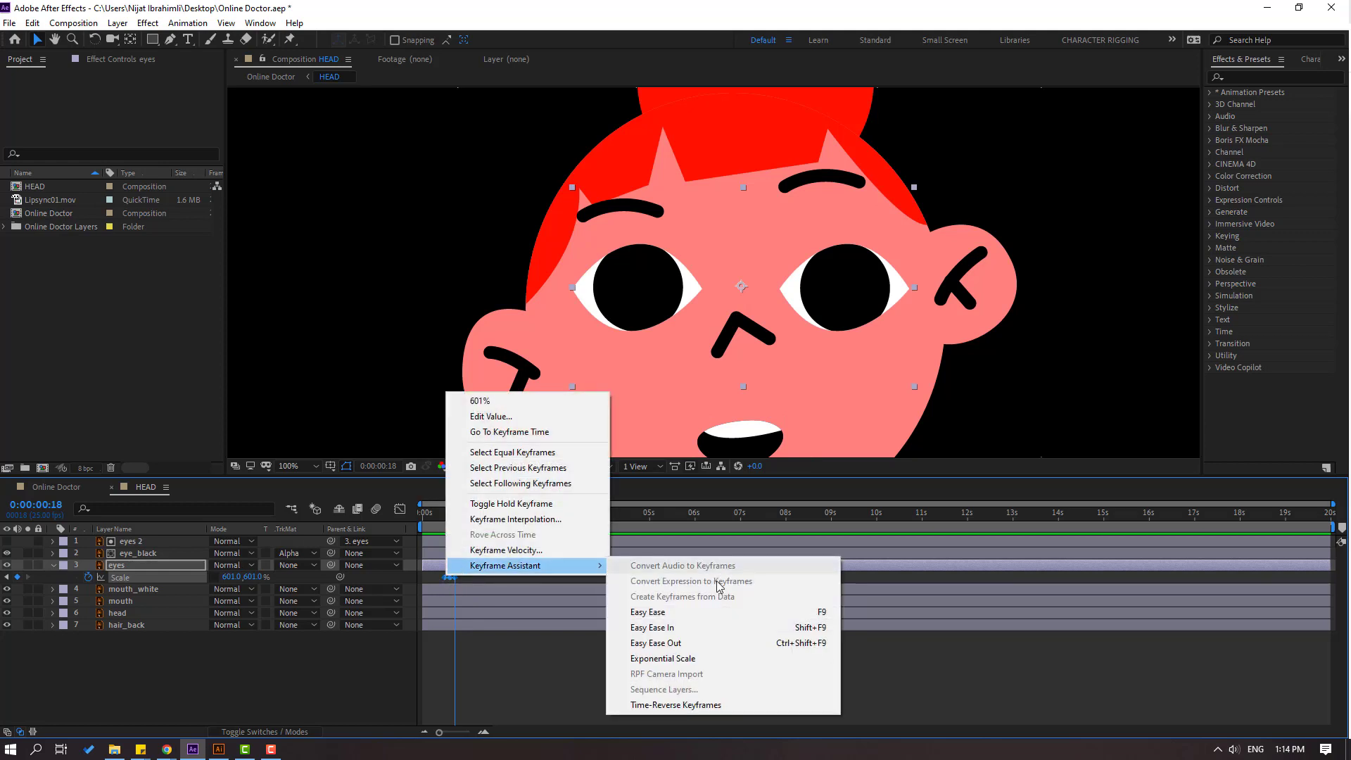
pyautogui.click(694, 609)
pyautogui.press('space')
pyautogui.press('space')
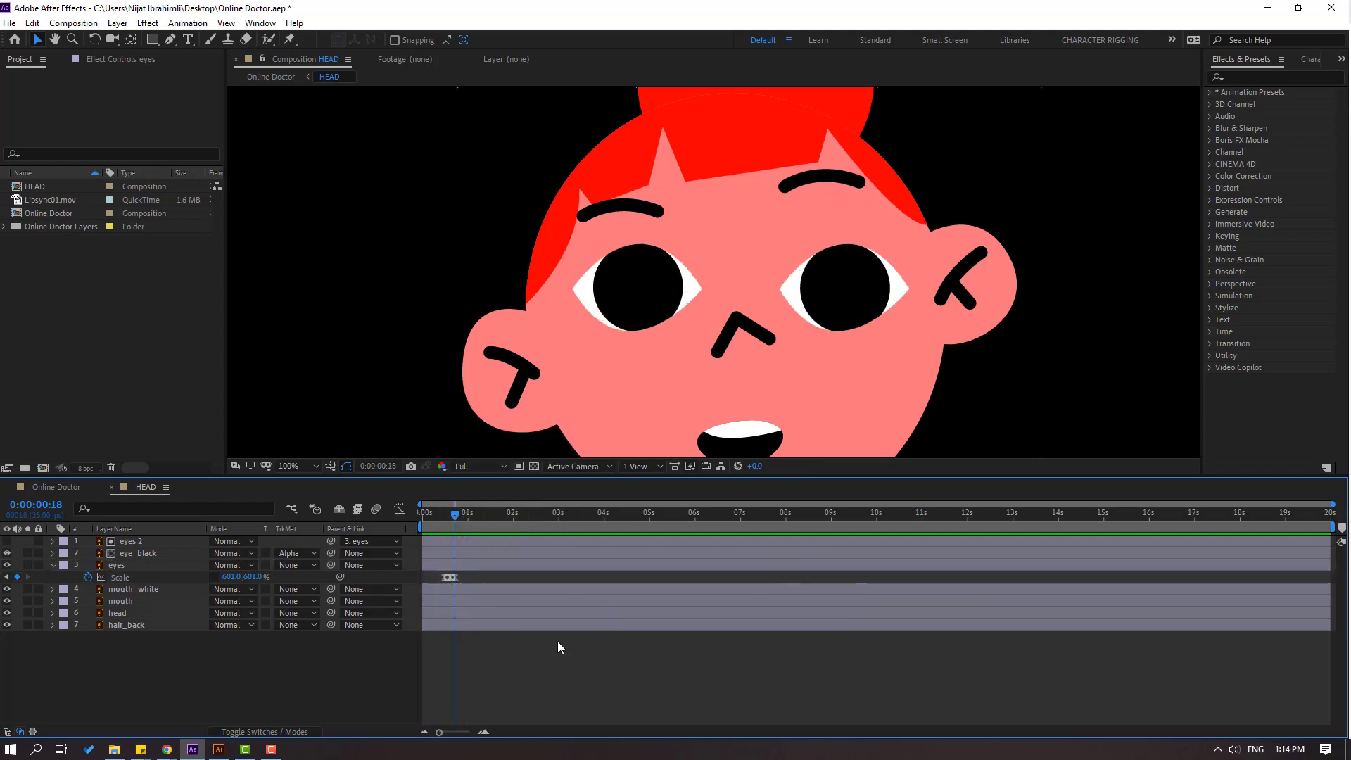
# Copy the three blink scale keyframes of the eyes layer, paste them five more times at roughly 1.5-second intervals up to 0:00:07:11, and preview.
pyautogui.moveTo(466, 576); pyautogui.dragTo(394, 593)
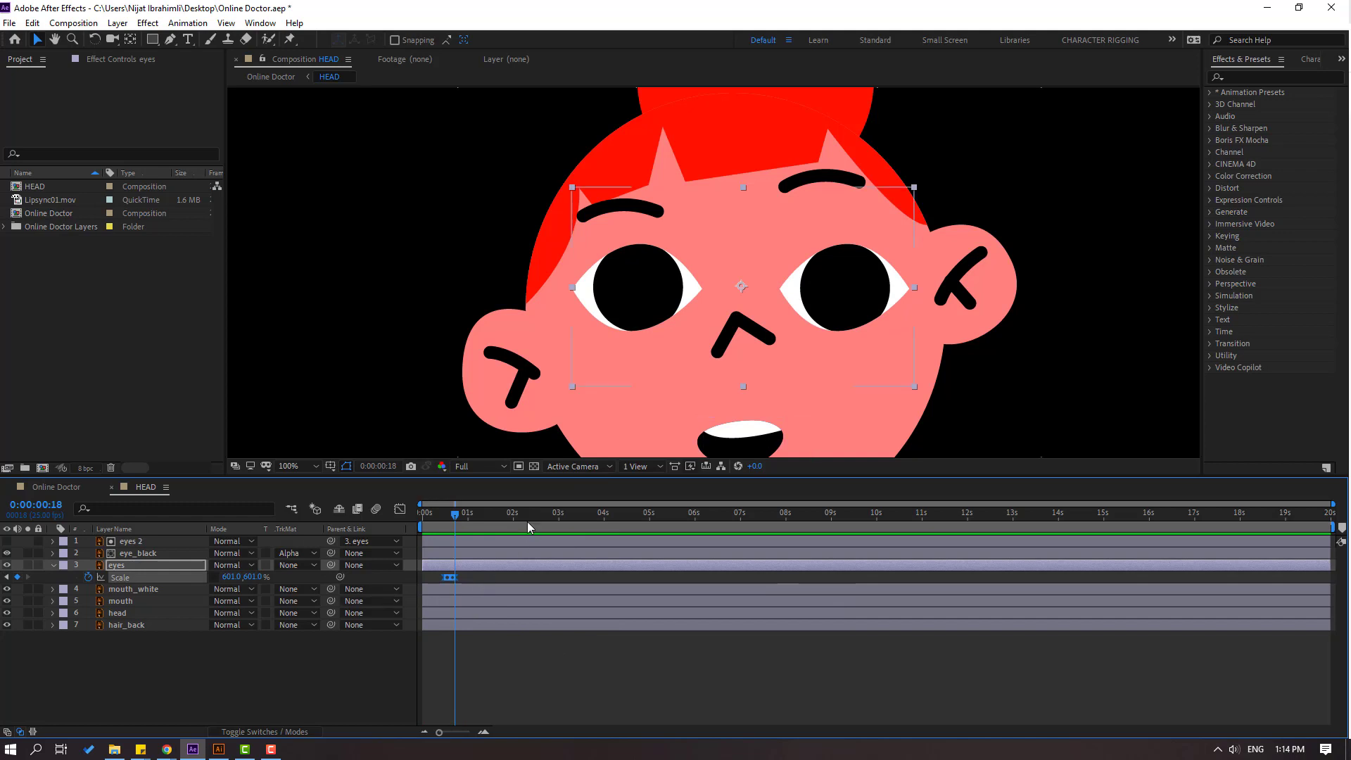
pyautogui.moveTo(462, 521); pyautogui.dragTo(501, 518)
pyautogui.hotkey('ctrl', 'v')
pyautogui.click(562, 518)
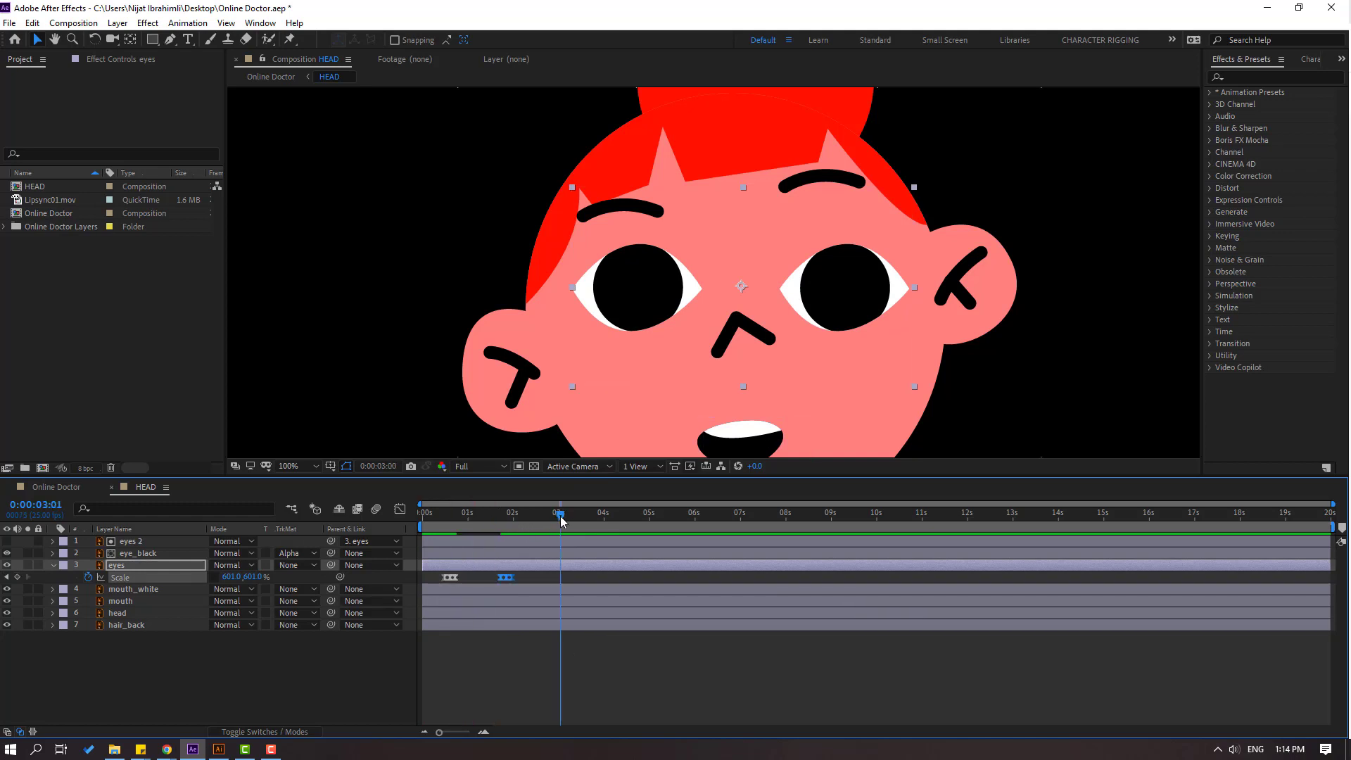
pyautogui.hotkey('ctrl', 'v')
pyautogui.click(627, 518)
pyautogui.hotkey('ctrl', 'v')
pyautogui.click(693, 517)
pyautogui.hotkey('ctrl', 'v')
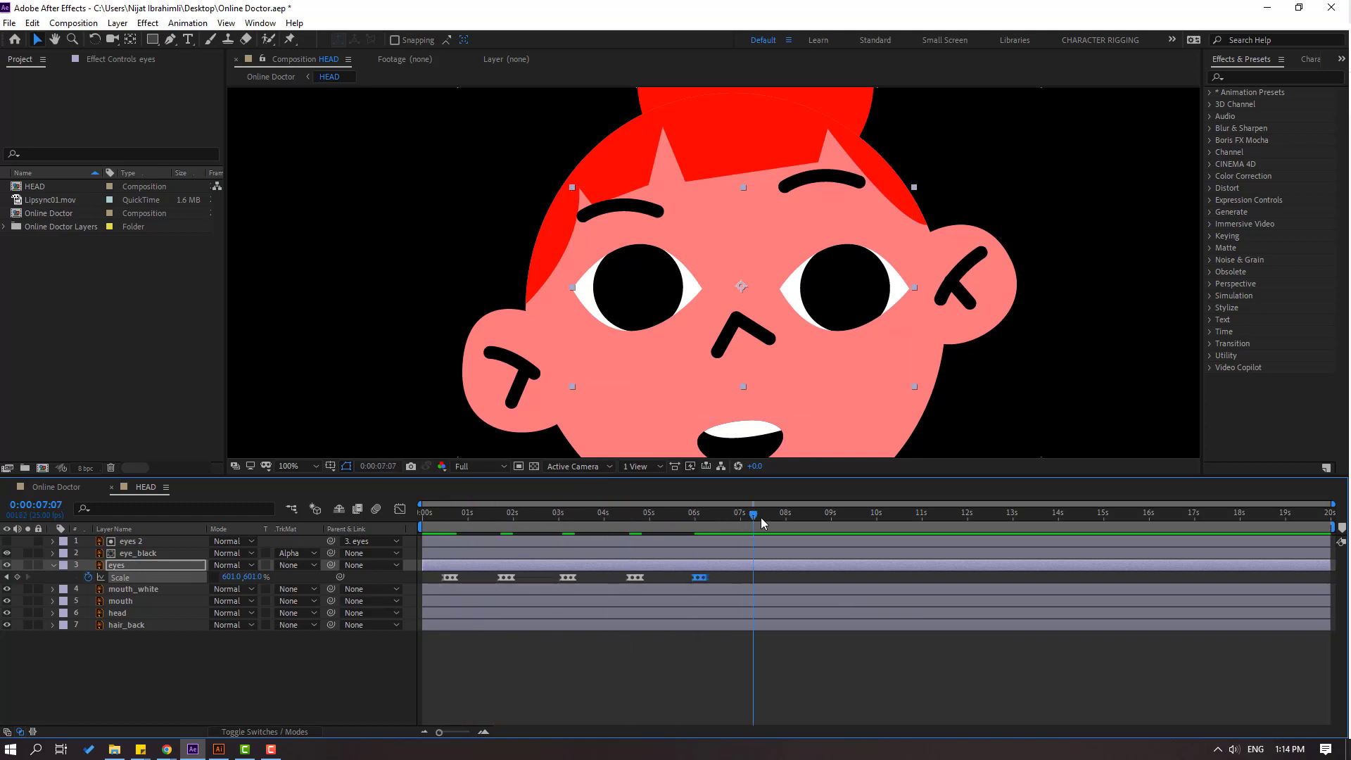
pyautogui.click(760, 518)
pyautogui.hotkey('ctrl', 'v')
pyautogui.click(555, 679)
pyautogui.press('space')
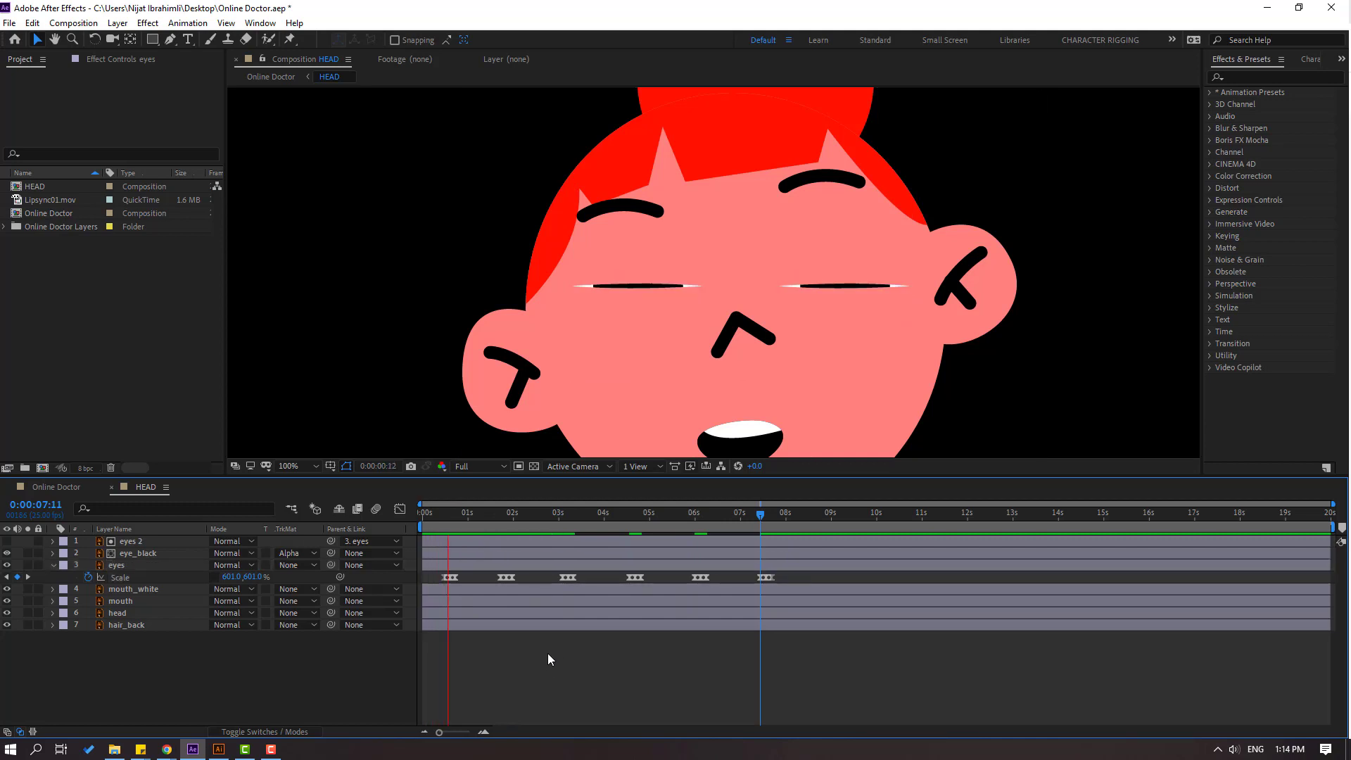
# Keyframe eye_black's position at frame 6, and at frame 8 move the pupils up and left to about 967.9, 547.6.
pyautogui.click(463, 519)
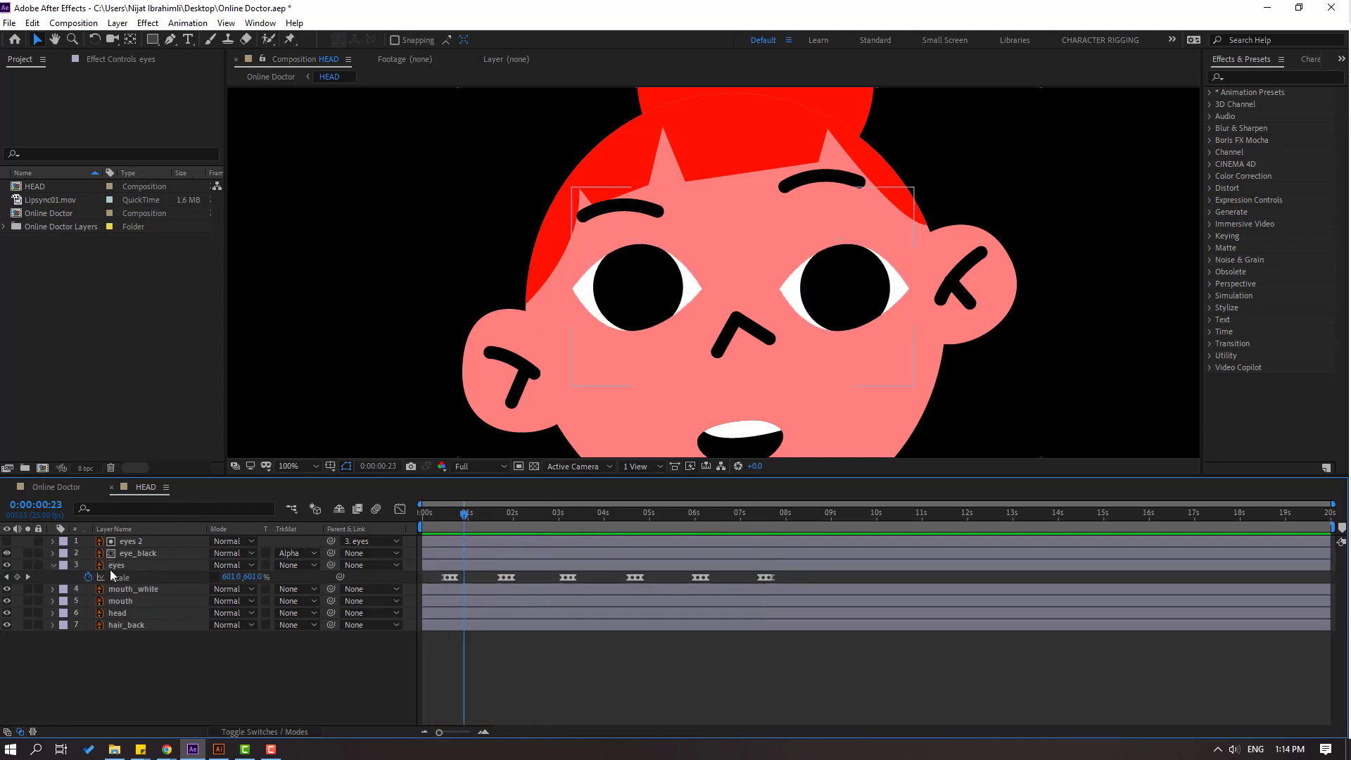
pyautogui.click(176, 557)
pyautogui.moveTo(457, 521); pyautogui.dragTo(432, 519)
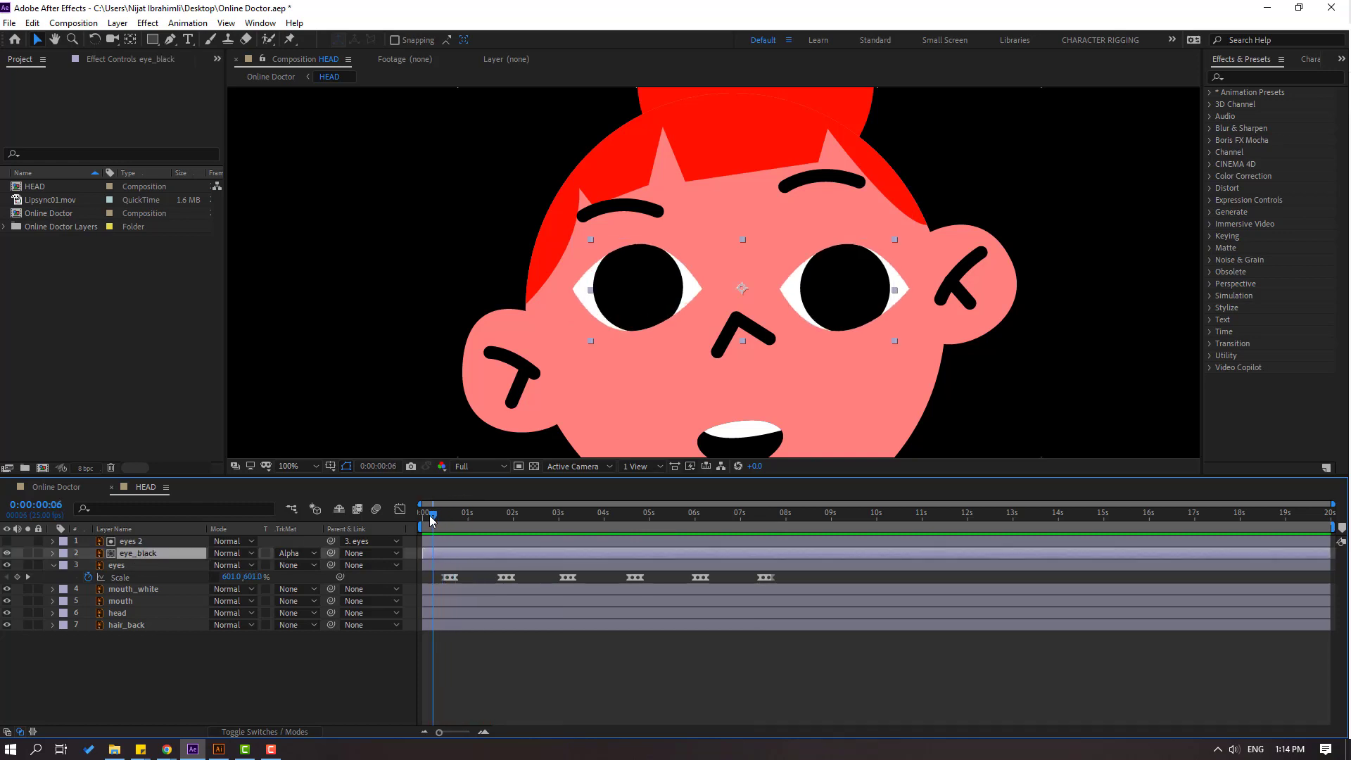
pyautogui.press('p')
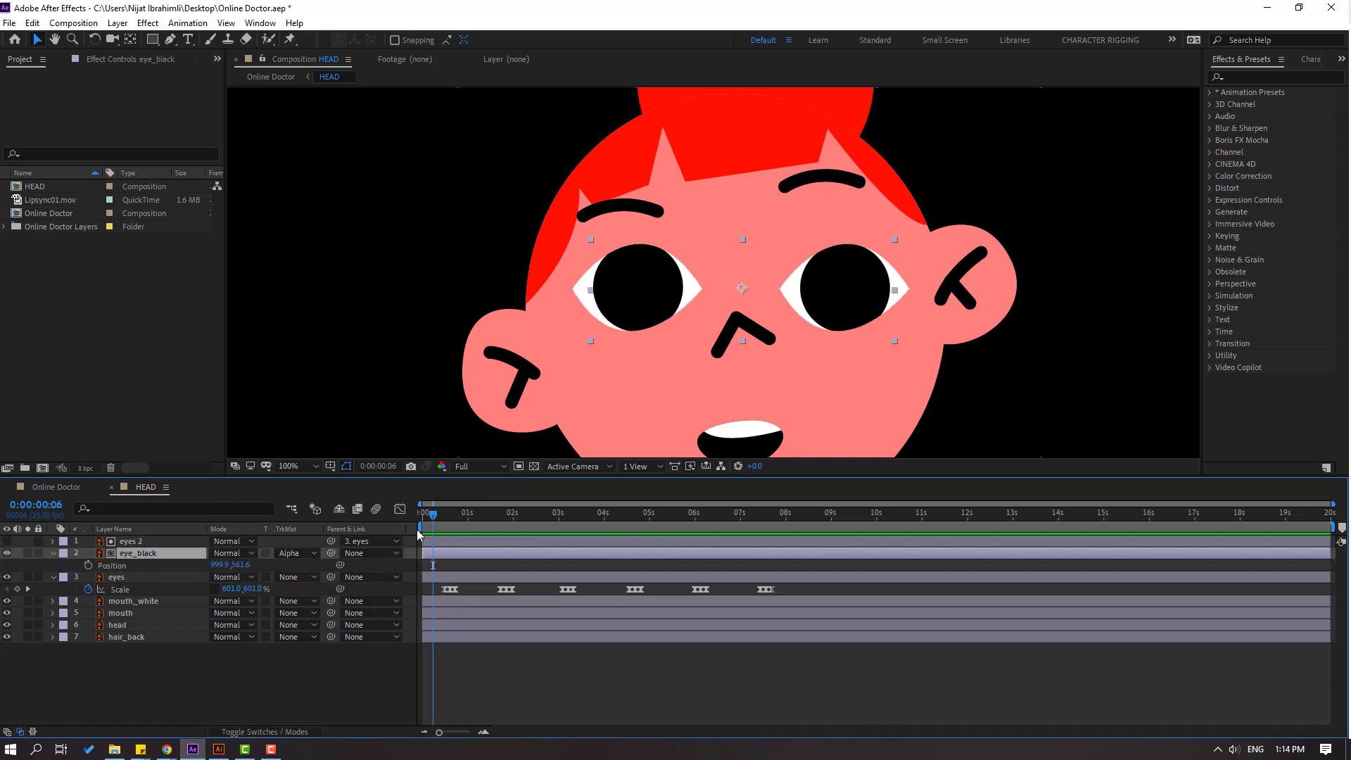
pyautogui.click(88, 565)
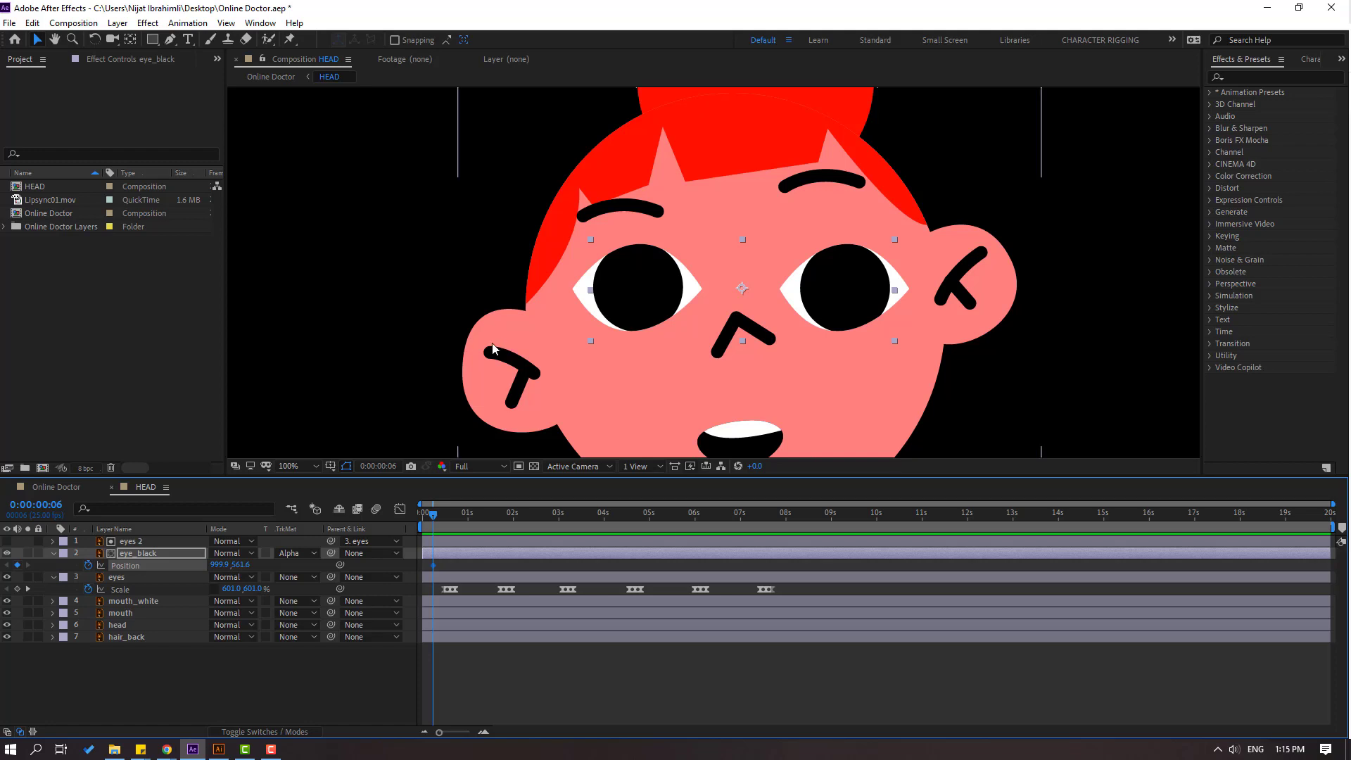
pyautogui.press('pagedown')
pyautogui.press('pagedown')
pyautogui.moveTo(648, 301); pyautogui.dragTo(630, 290)
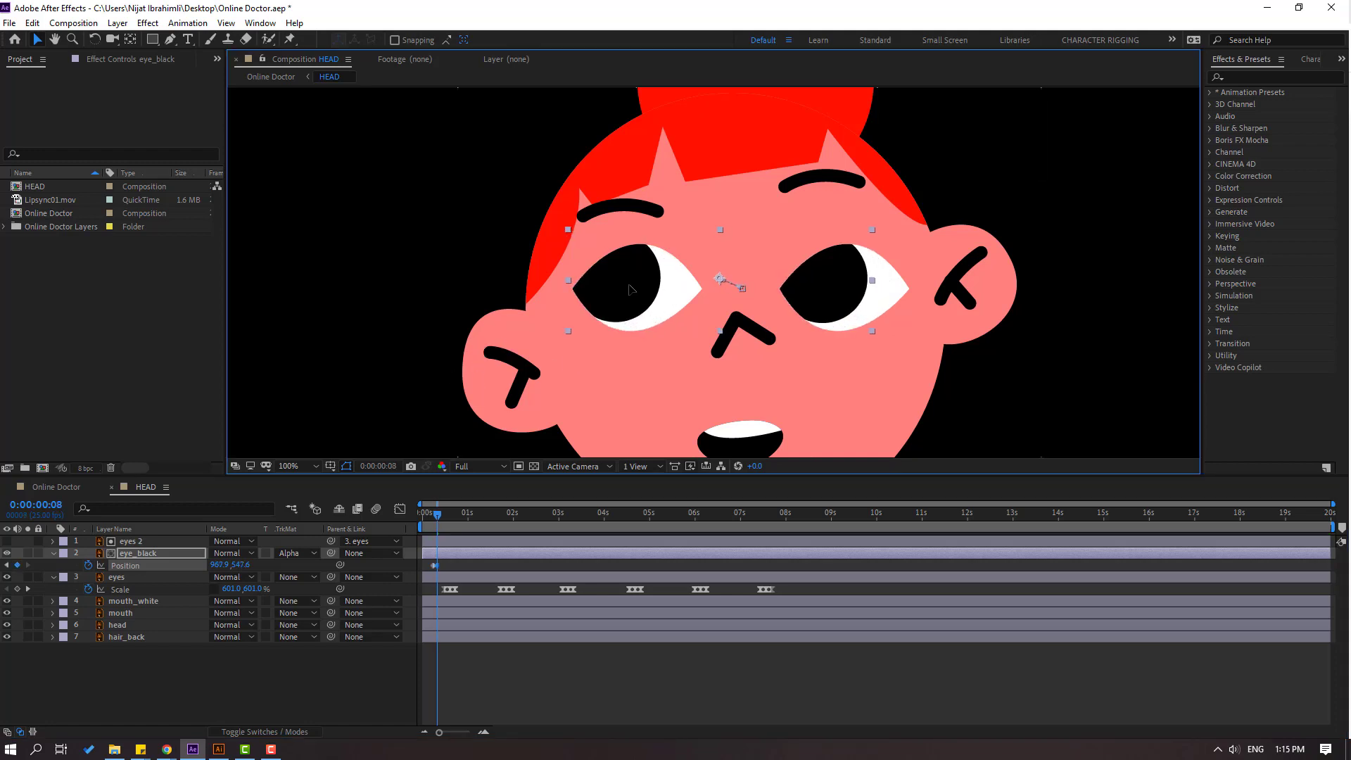
# Hold eye_black's position with a keyframe at 0:00:01:02, and at 0:00:01:04 move the pupils down to about 992.9, 597.6.
pyautogui.moveTo(442, 520); pyautogui.dragTo(472, 521)
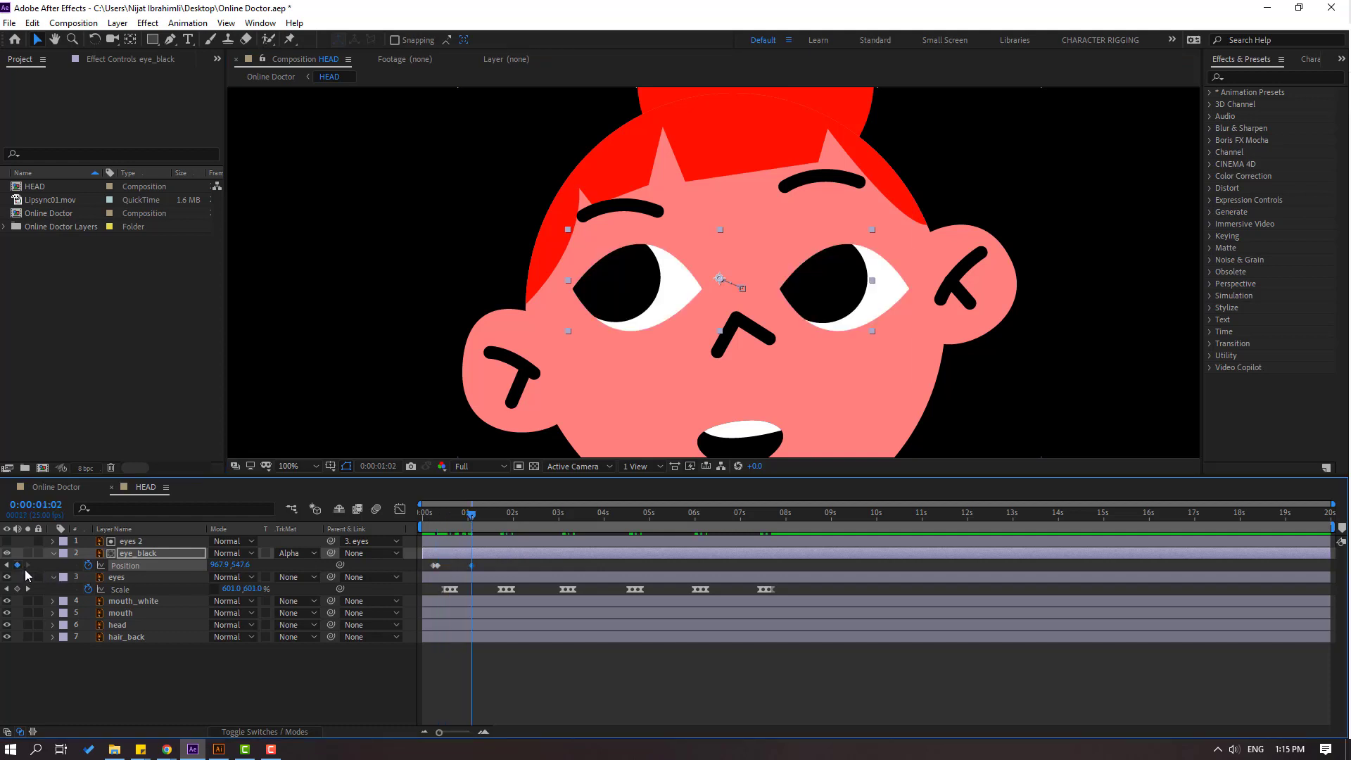
pyautogui.press('pagedown')
pyautogui.press('pagedown')
pyautogui.moveTo(619, 299); pyautogui.dragTo(637, 335)
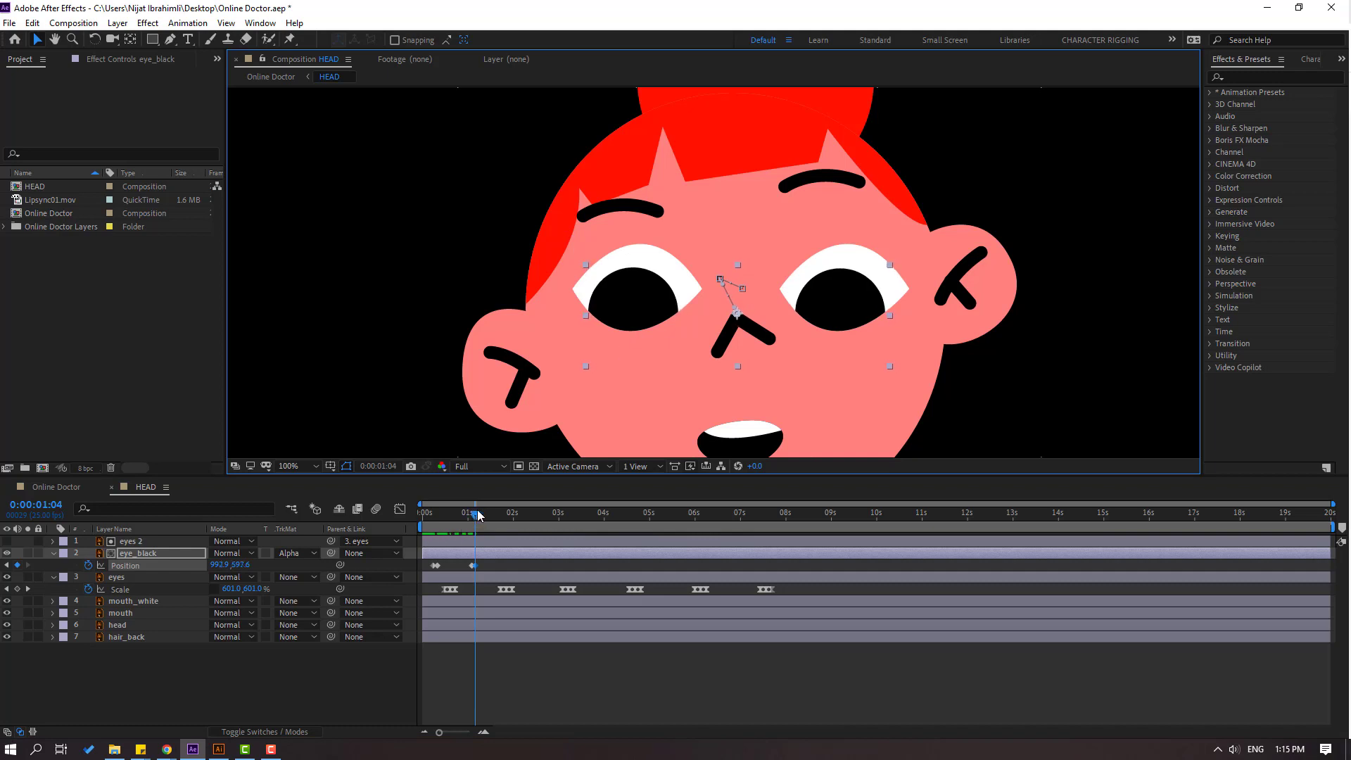
# Hold eye_black's position with a keyframe at 0:00:01:11, and at 0:00:01:13 raise the pupils to about 995.9, 563.6.
pyautogui.moveTo(477, 516); pyautogui.dragTo(487, 516)
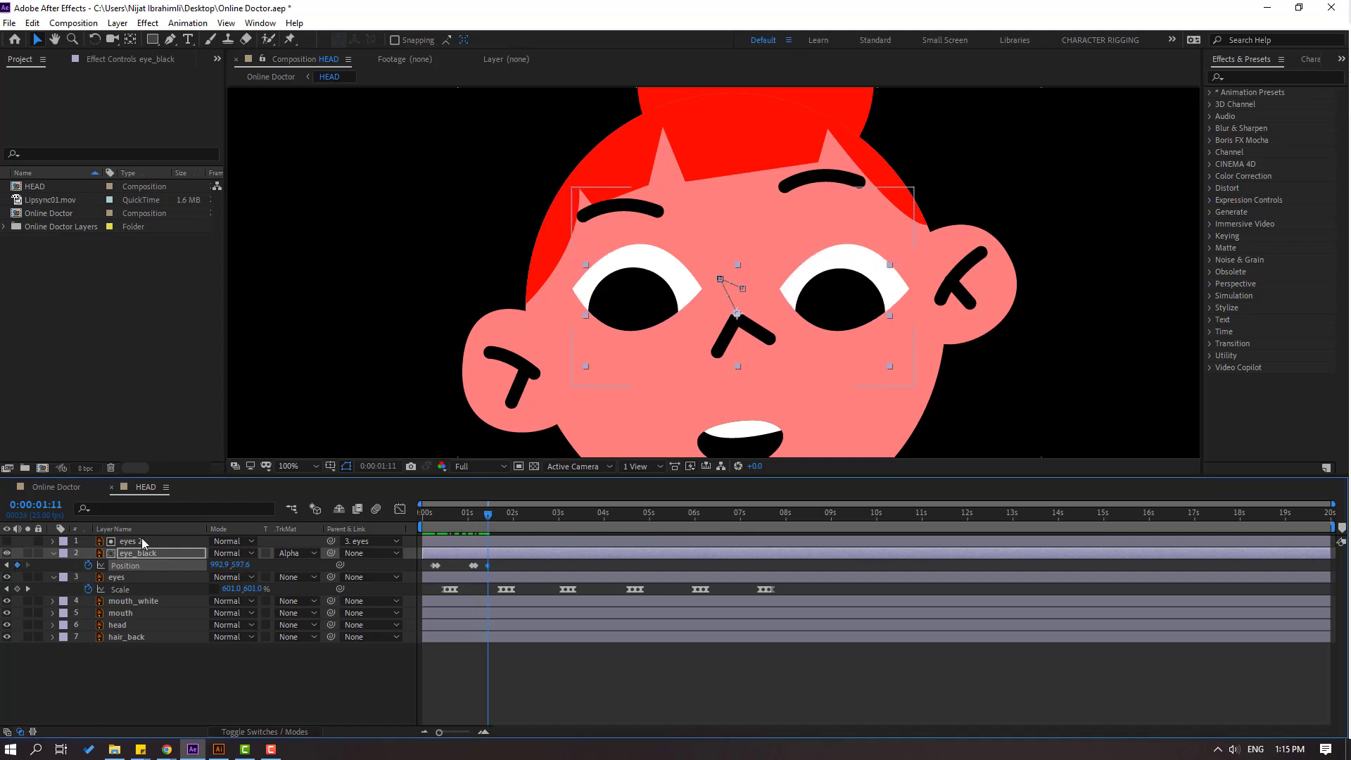
pyautogui.press('pagedown')
pyautogui.press('pagedown')
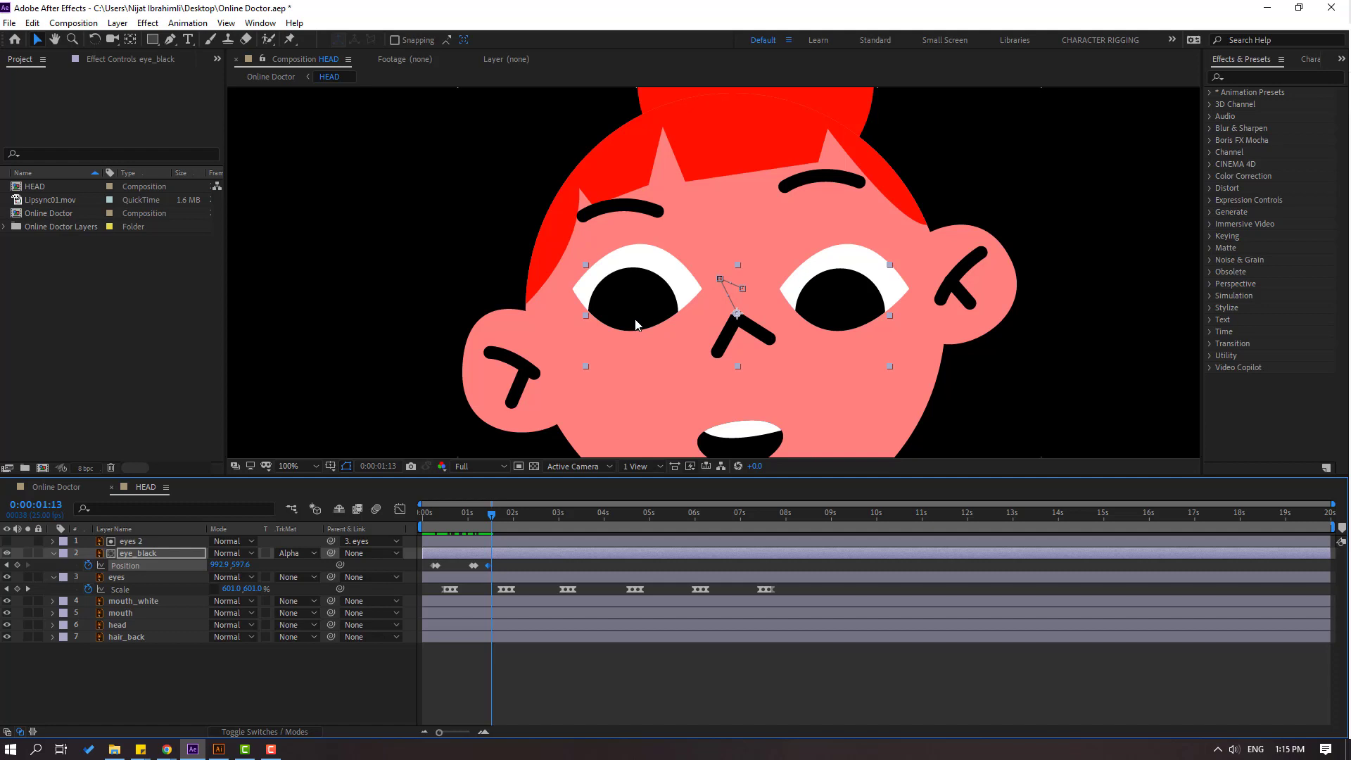
pyautogui.moveTo(636, 324); pyautogui.dragTo(638, 299)
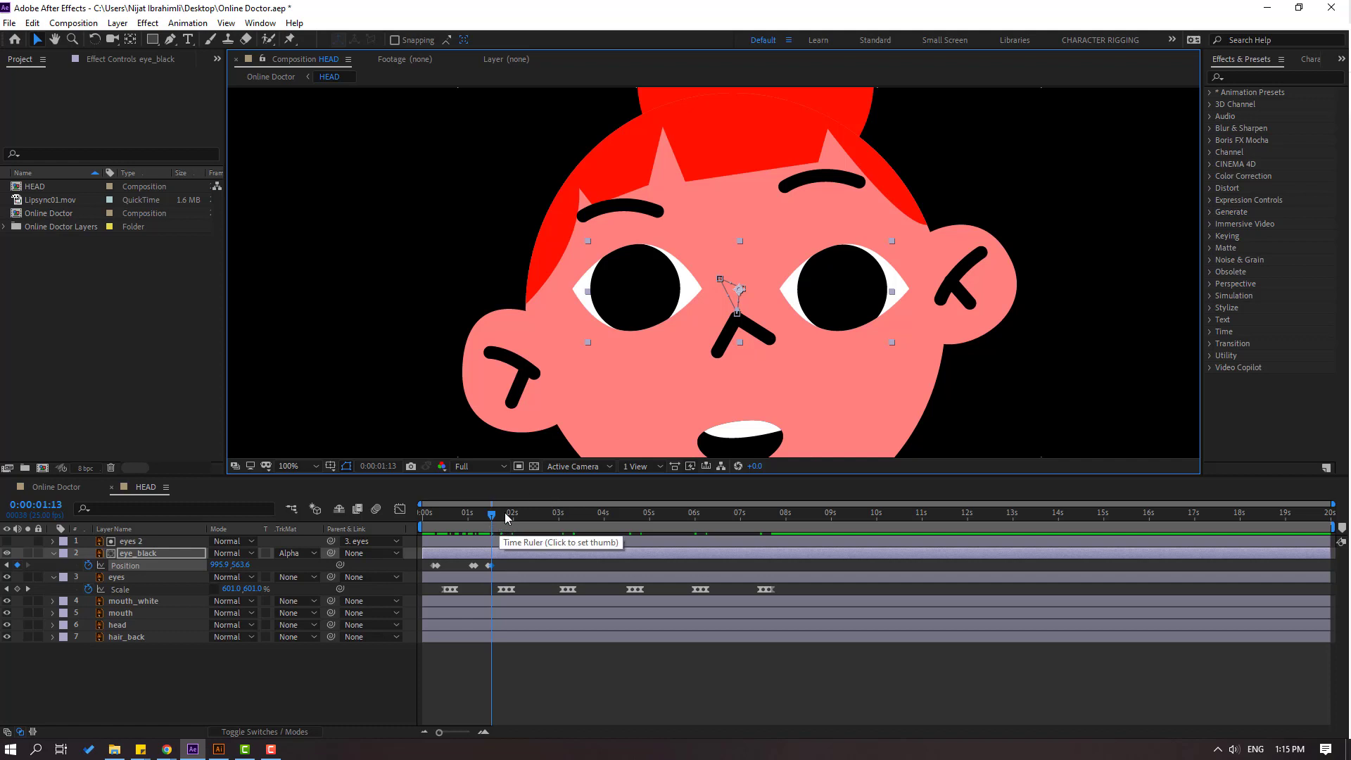
# Hold eye_black's position with a keyframe at 0:00:02:08, and at 0:00:02:10 move the pupils up and right to about 1021.9, 544.6.
pyautogui.moveTo(512, 516); pyautogui.dragTo(528, 516)
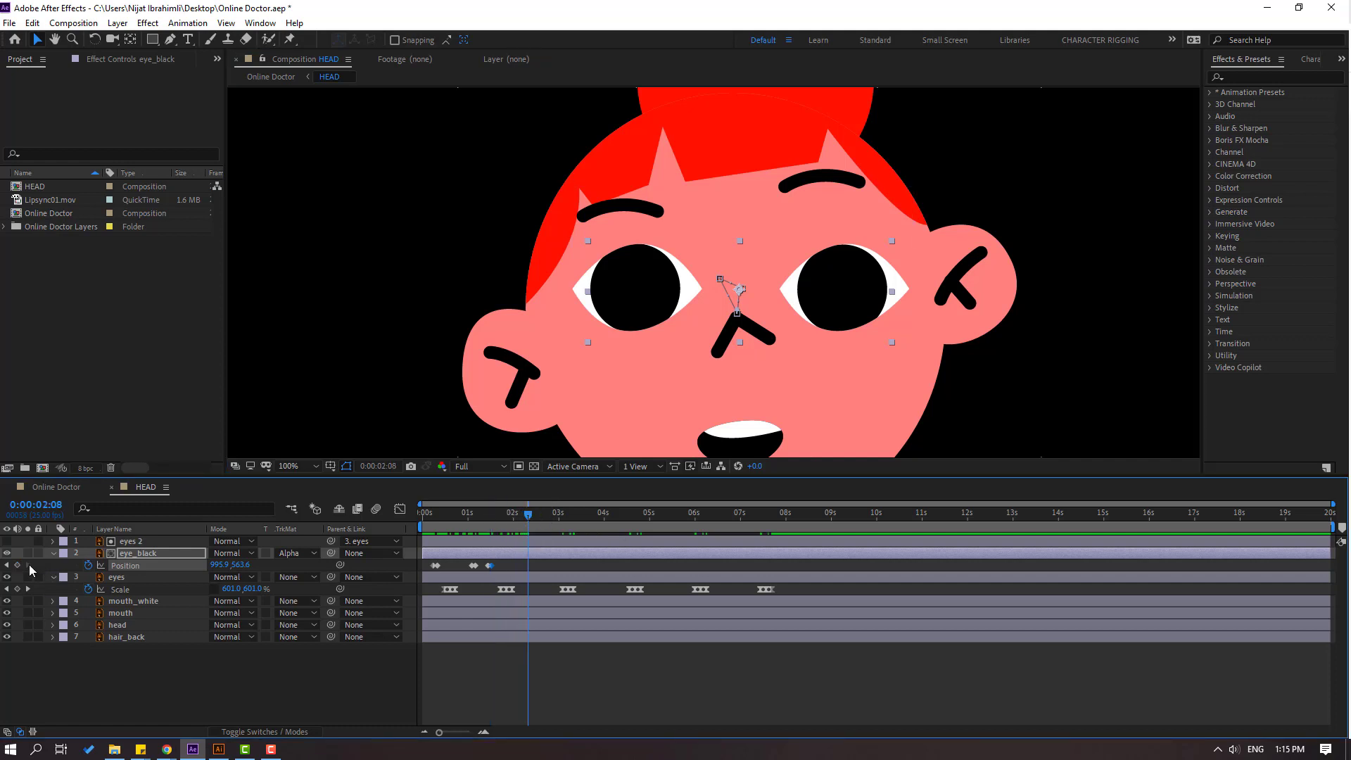
pyautogui.press('pagedown')
pyautogui.press('pagedown')
pyautogui.moveTo(649, 323); pyautogui.dragTo(668, 308)
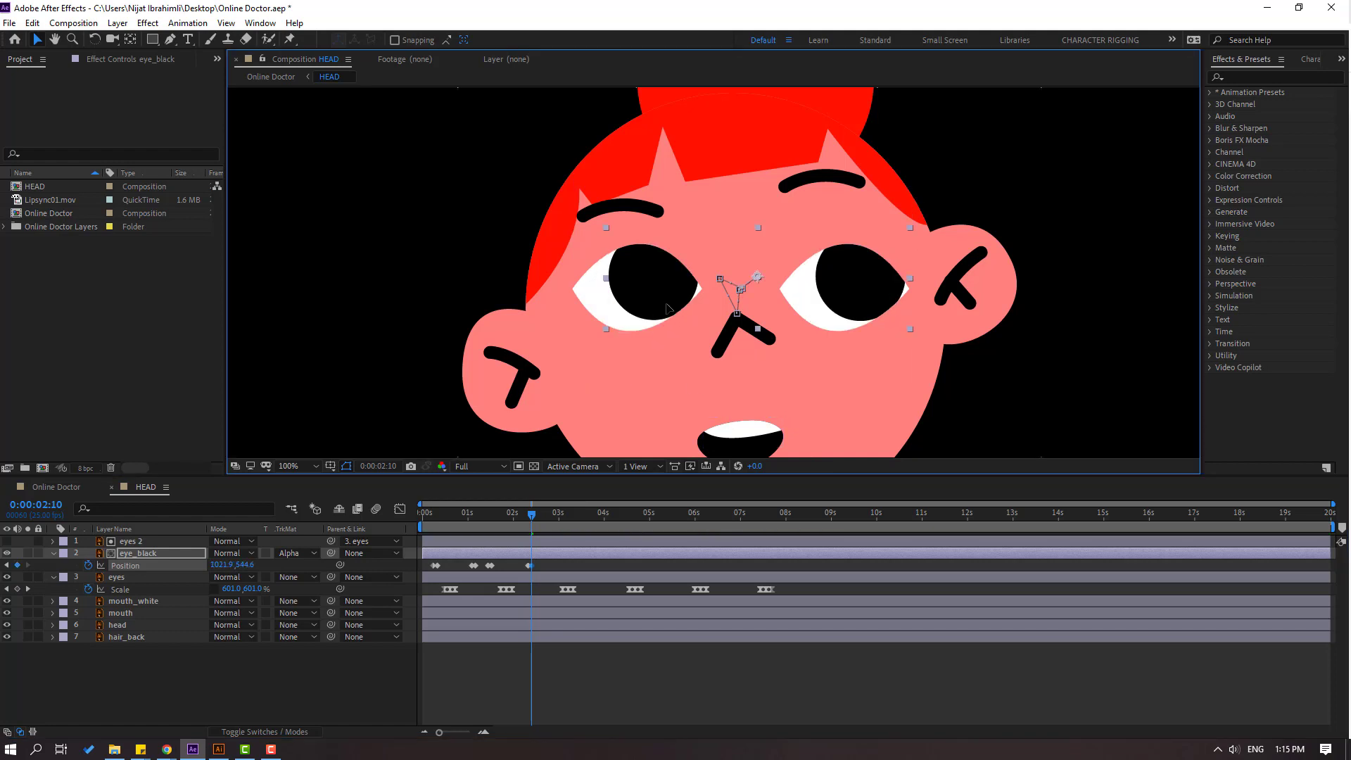
# Hold eye_black's position with a keyframe at 0:00:02:21, and at 0:00:02:23 move the pupils down and left to about 994.9, 580.6.
pyautogui.click(550, 512)
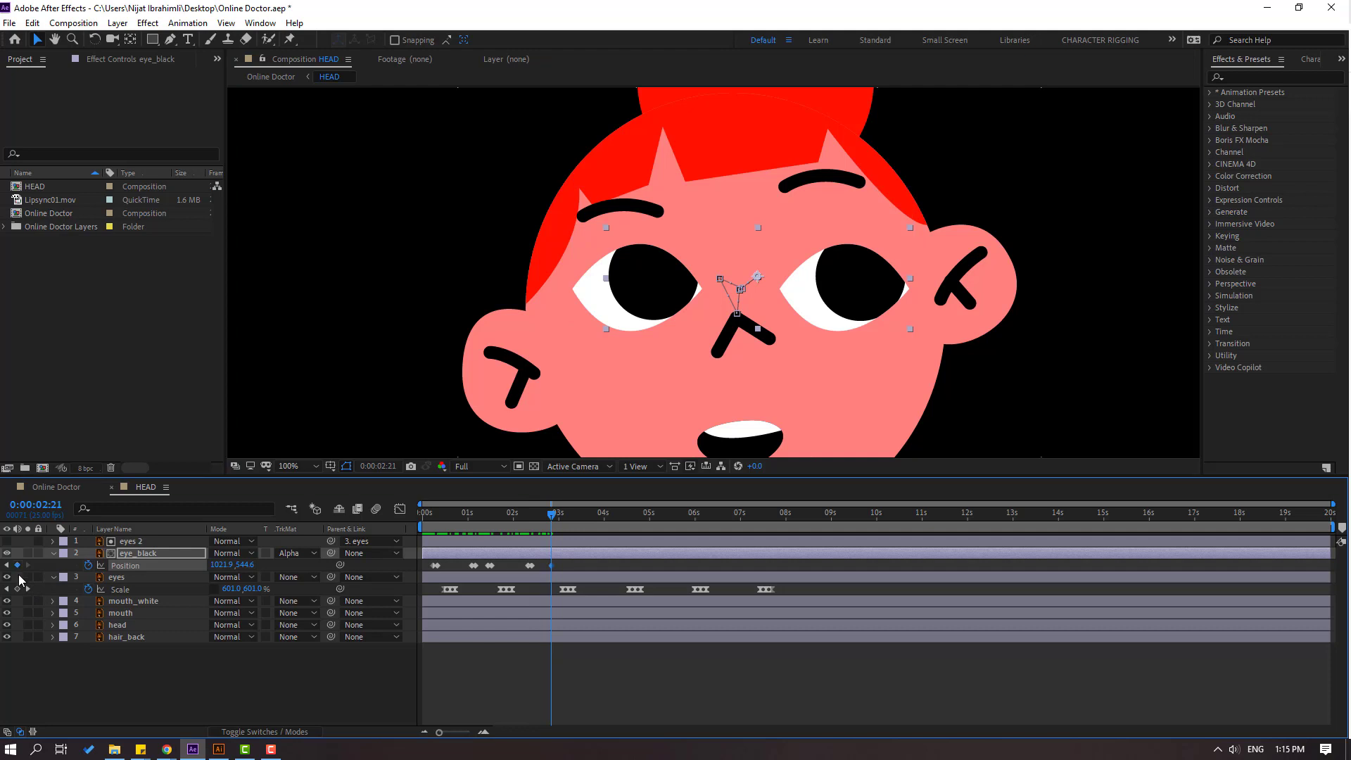
pyautogui.press('pagedown')
pyautogui.press('pagedown')
pyautogui.moveTo(640, 315); pyautogui.dragTo(628, 327)
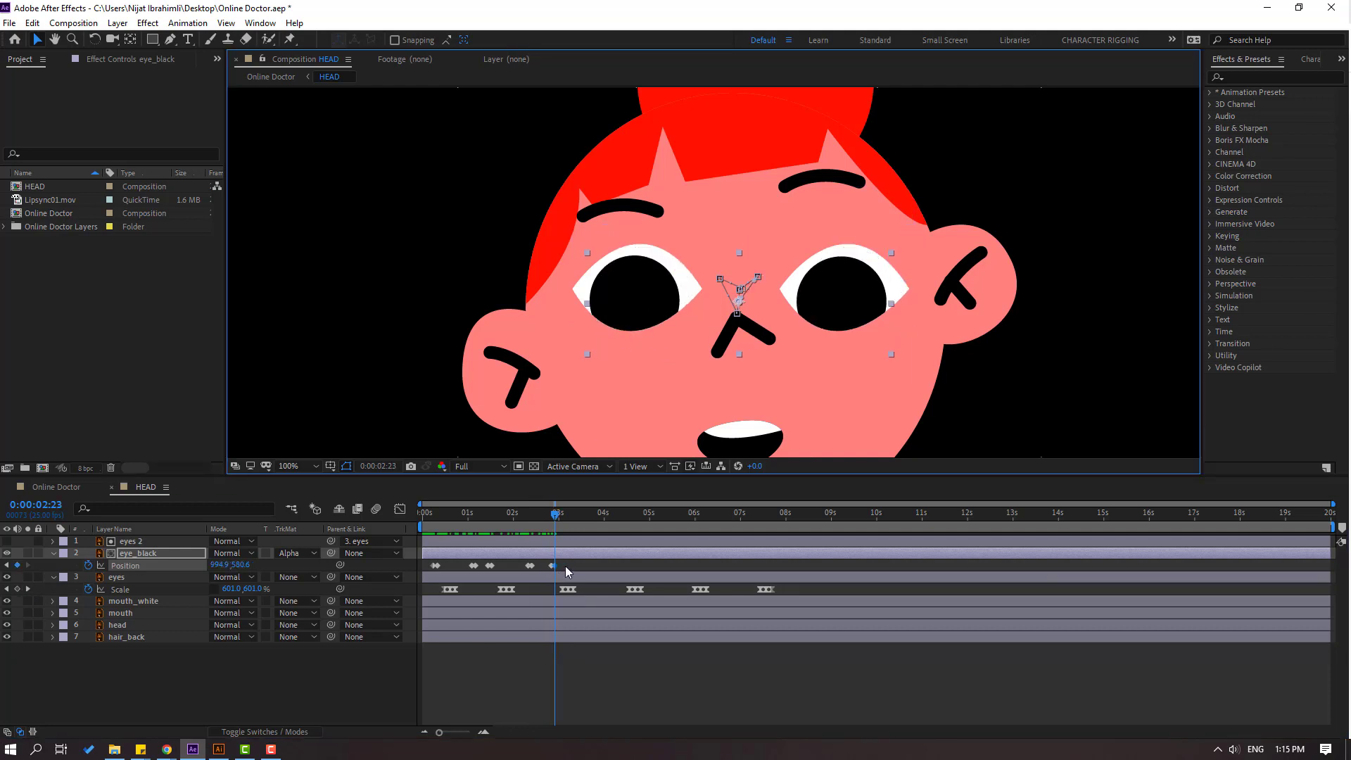
# Apply Easy Ease to all of eye_black's position keyframes.
pyautogui.moveTo(570, 563); pyautogui.dragTo(427, 569)
pyautogui.rightClick(438, 569)
pyautogui.moveTo(485, 552)
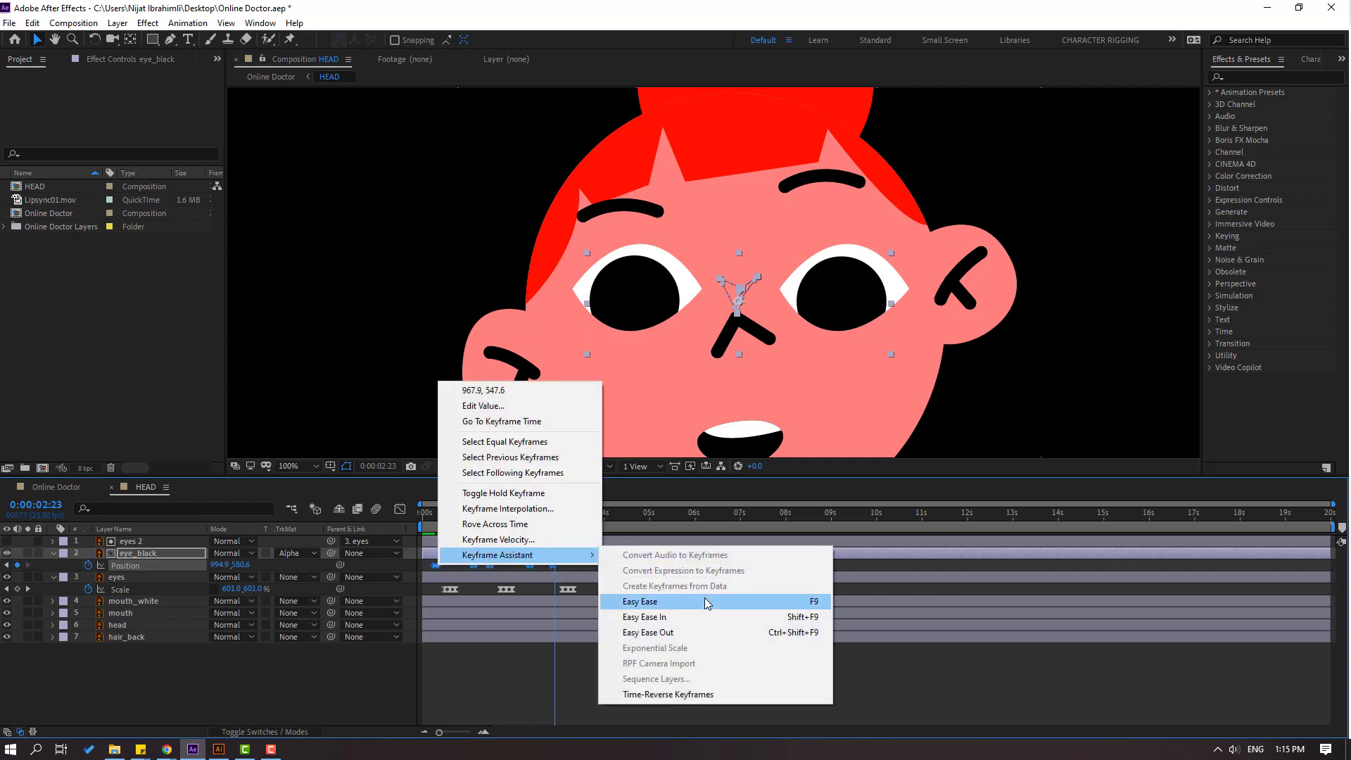
pyautogui.click(707, 600)
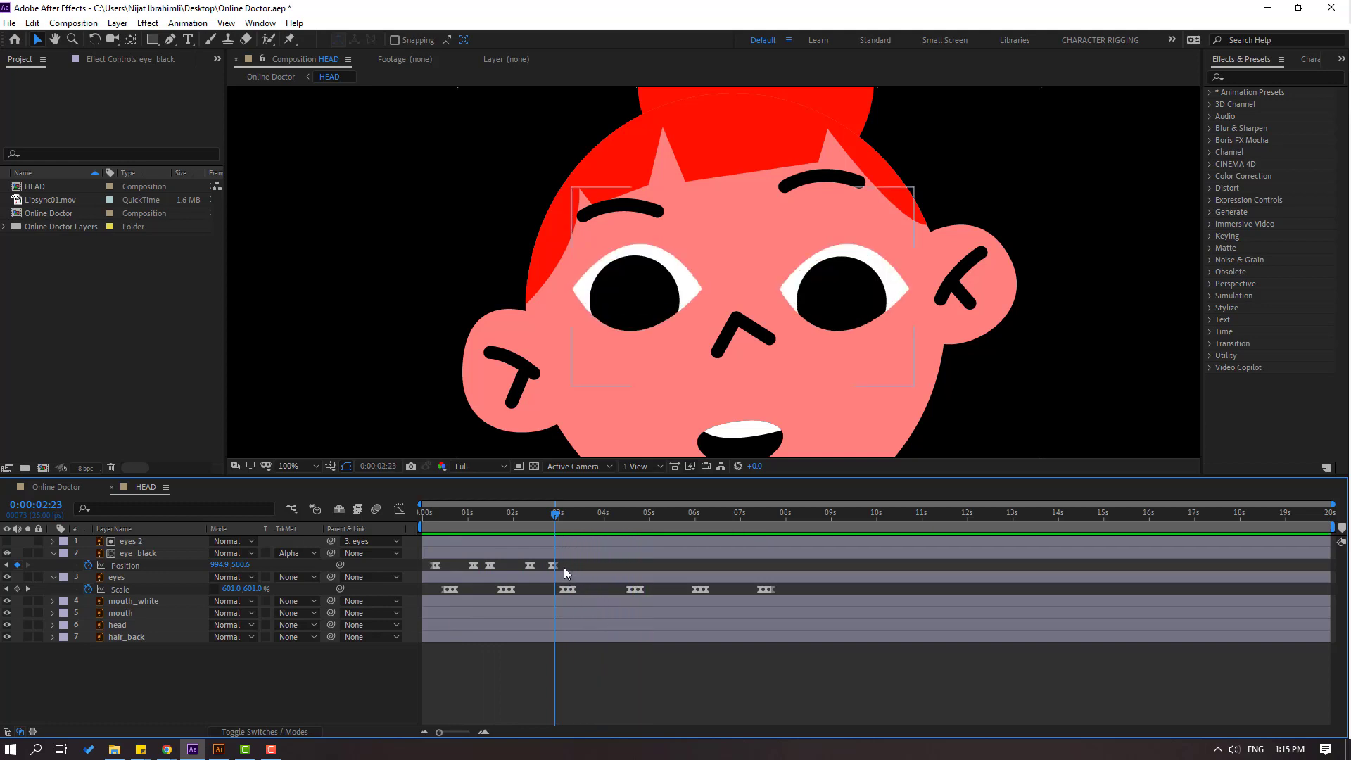
# Shift the second to fifth pairs of eye_black position keyframes so they line up with the second to fifth blinks.
pyautogui.moveTo(588, 563); pyautogui.dragTo(506, 565)
pyautogui.moveTo(615, 562); pyautogui.dragTo(567, 564)
pyautogui.click(628, 566)
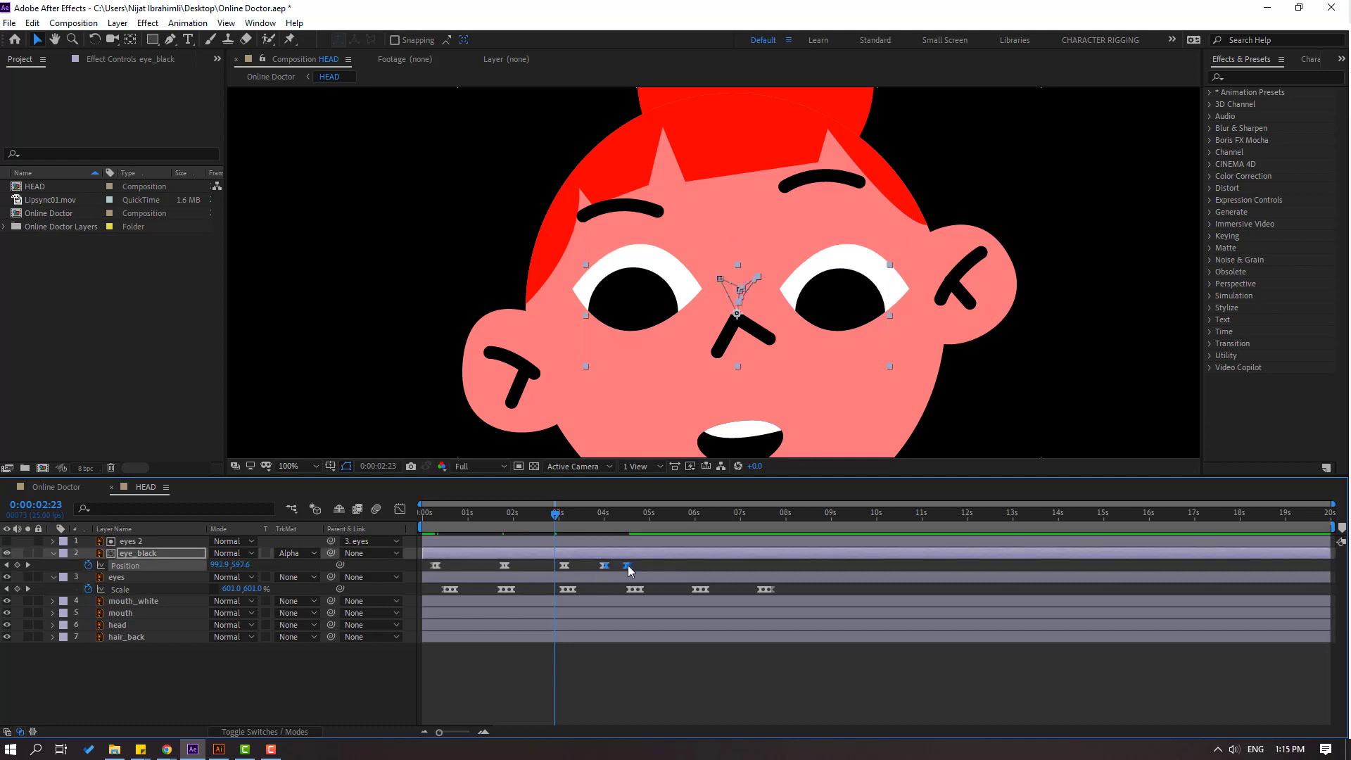
pyautogui.moveTo(628, 565); pyautogui.dragTo(701, 567)
pyautogui.click(622, 647)
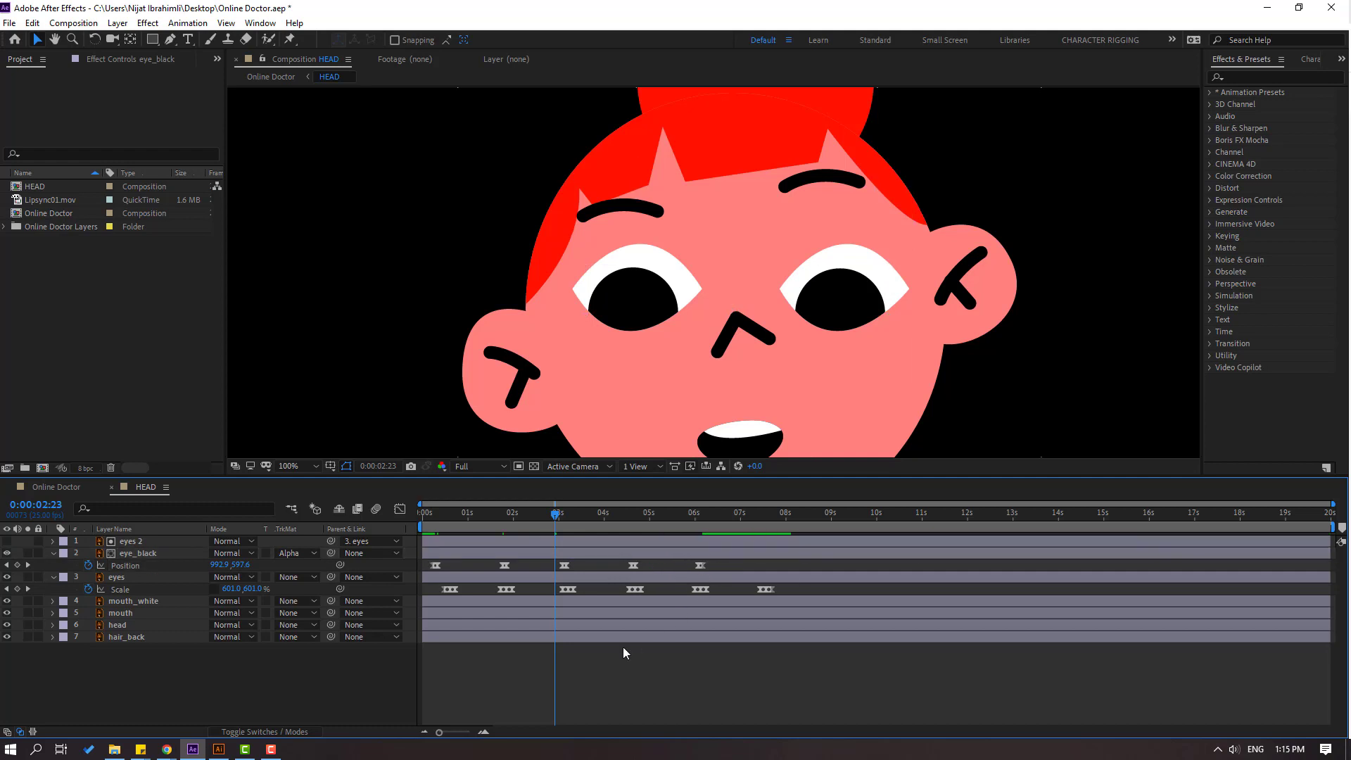
# Move the first blink's three scale keyframes earlier to line up with the first pupil movement, and preview the animation.
pyautogui.click(445, 589)
pyautogui.moveTo(445, 589); pyautogui.dragTo(431, 589)
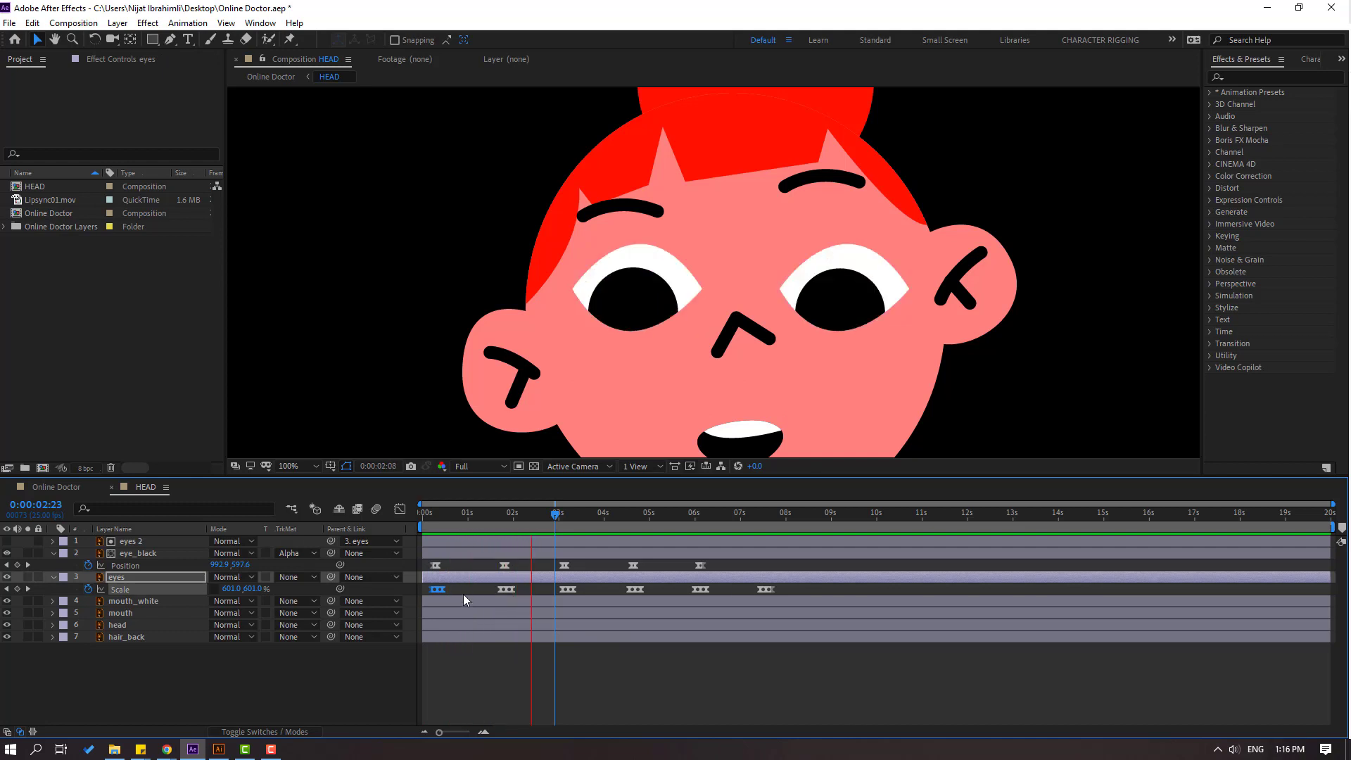
pyautogui.press('space')
# Move the second to fifth groups of pupil position and blink scale keyframes earlier, to about 1.3, 2.5, 4 and 5.3 seconds, and preview.
pyautogui.moveTo(531, 567); pyautogui.dragTo(481, 591)
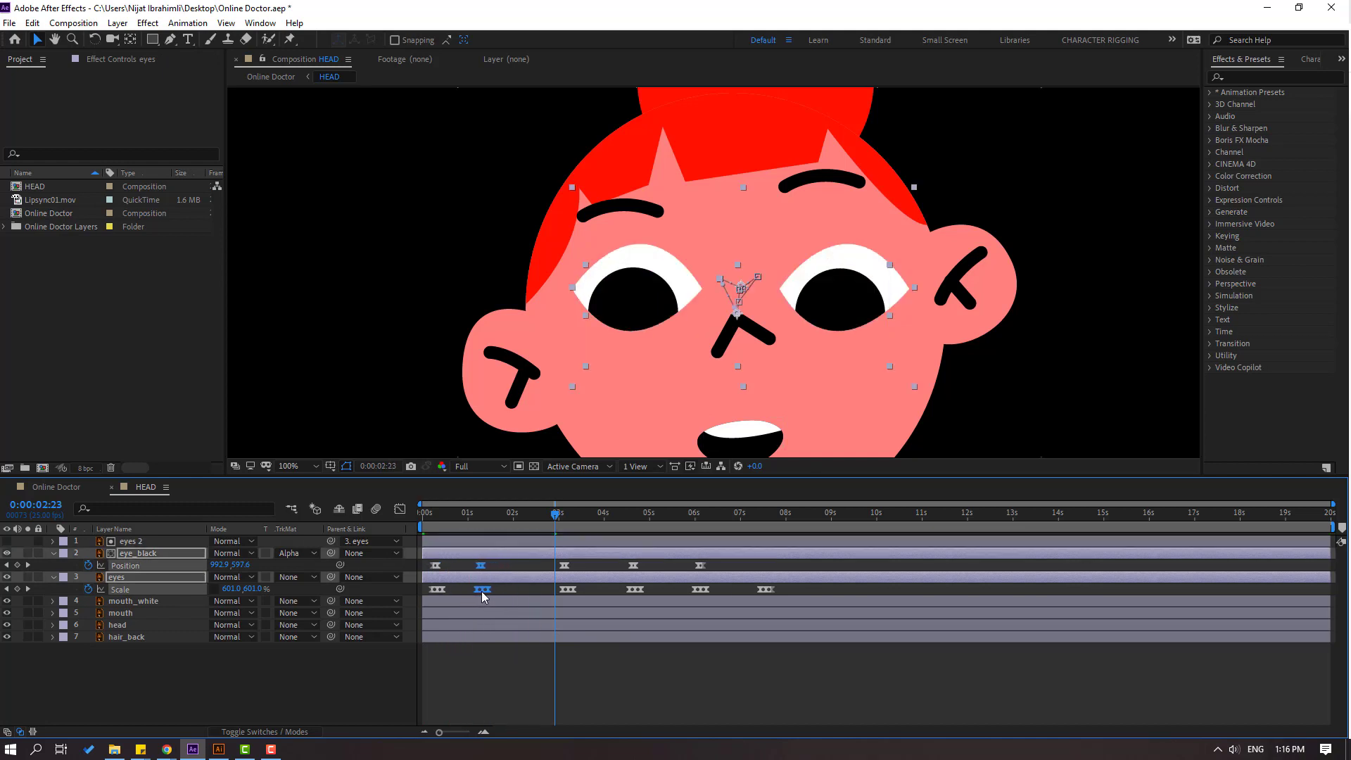
pyautogui.moveTo(586, 562); pyautogui.dragTo(536, 591)
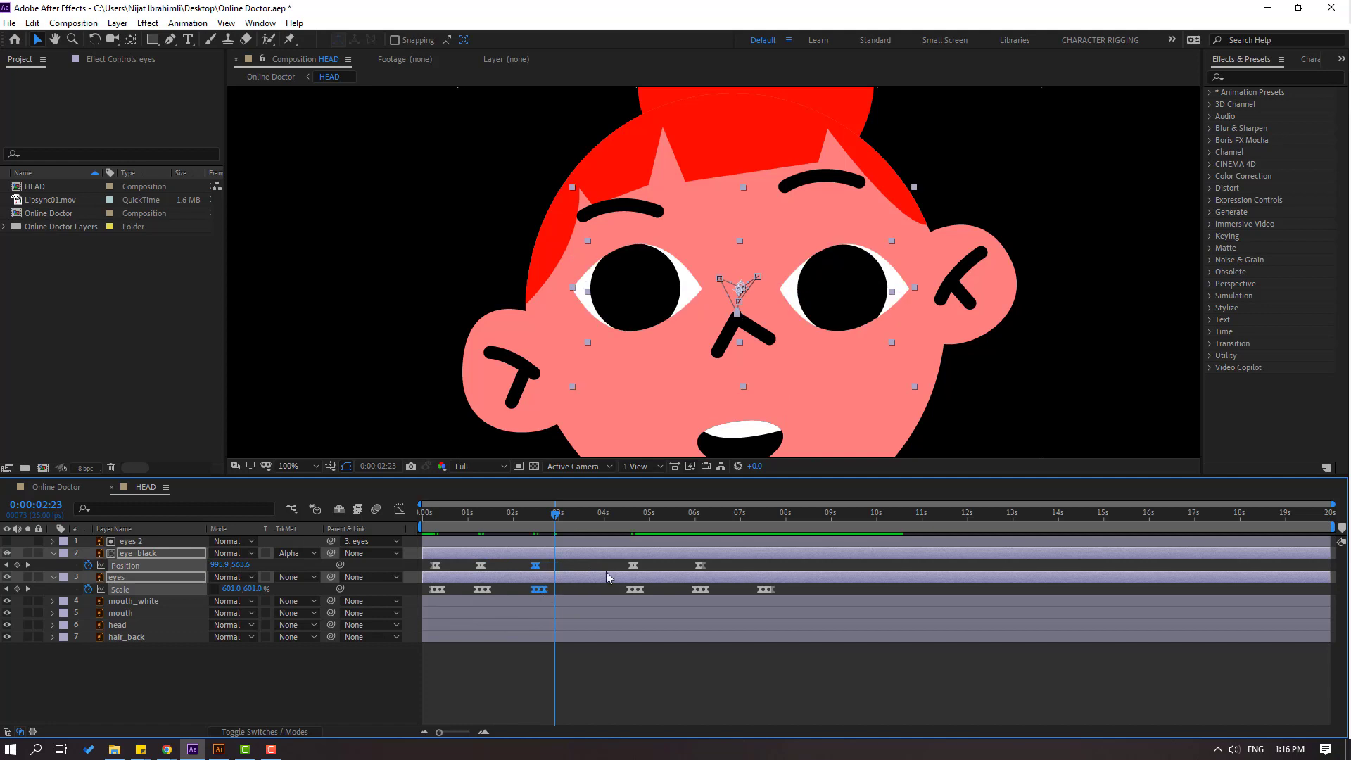
pyautogui.moveTo(635, 588); pyautogui.dragTo(606, 590)
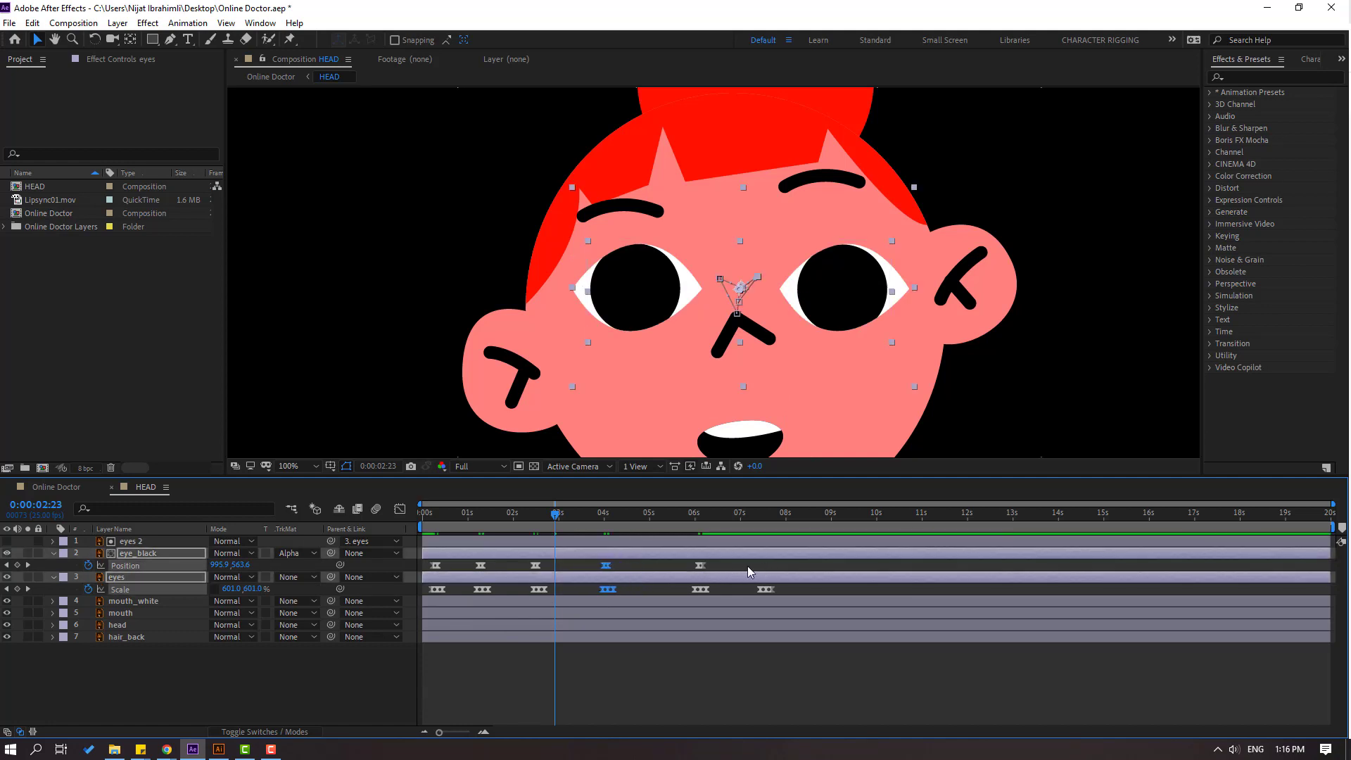
pyautogui.moveTo(739, 563); pyautogui.dragTo(661, 590)
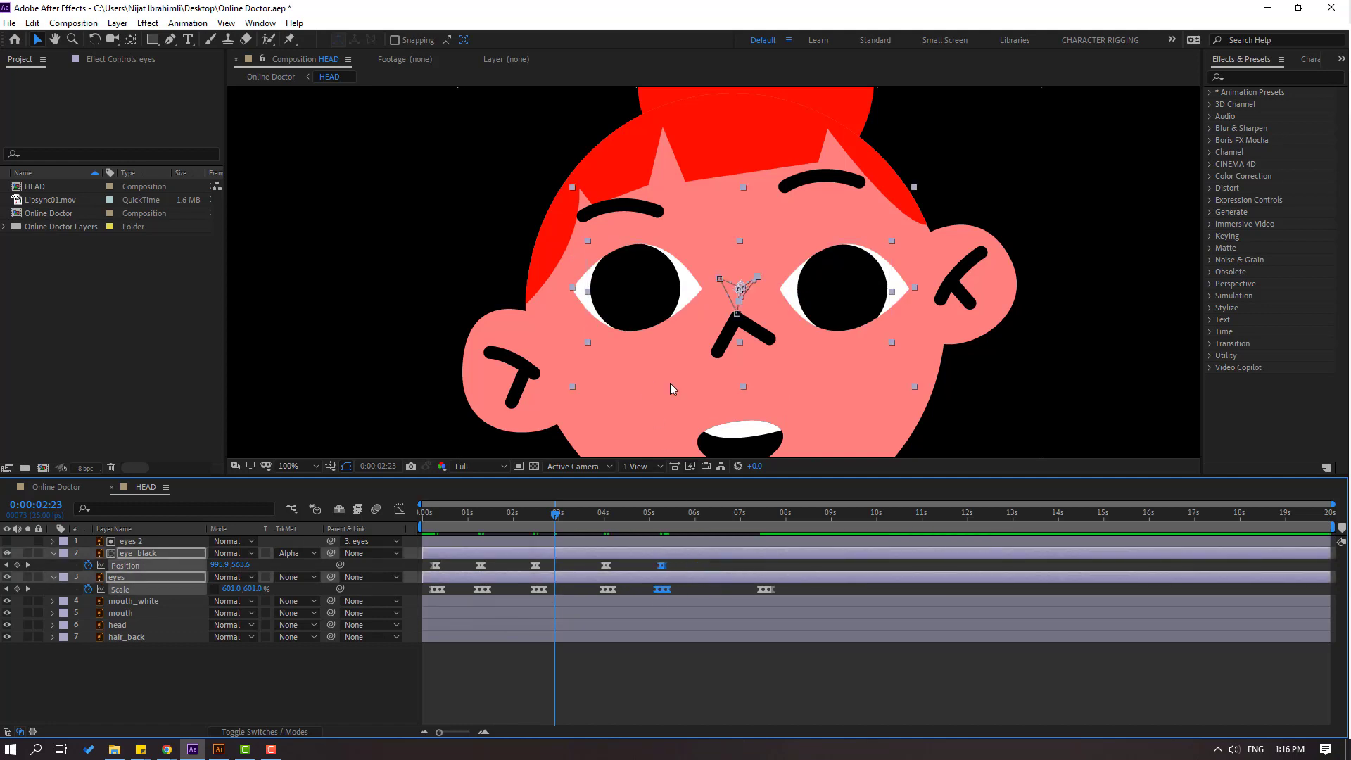
pyautogui.press(',')
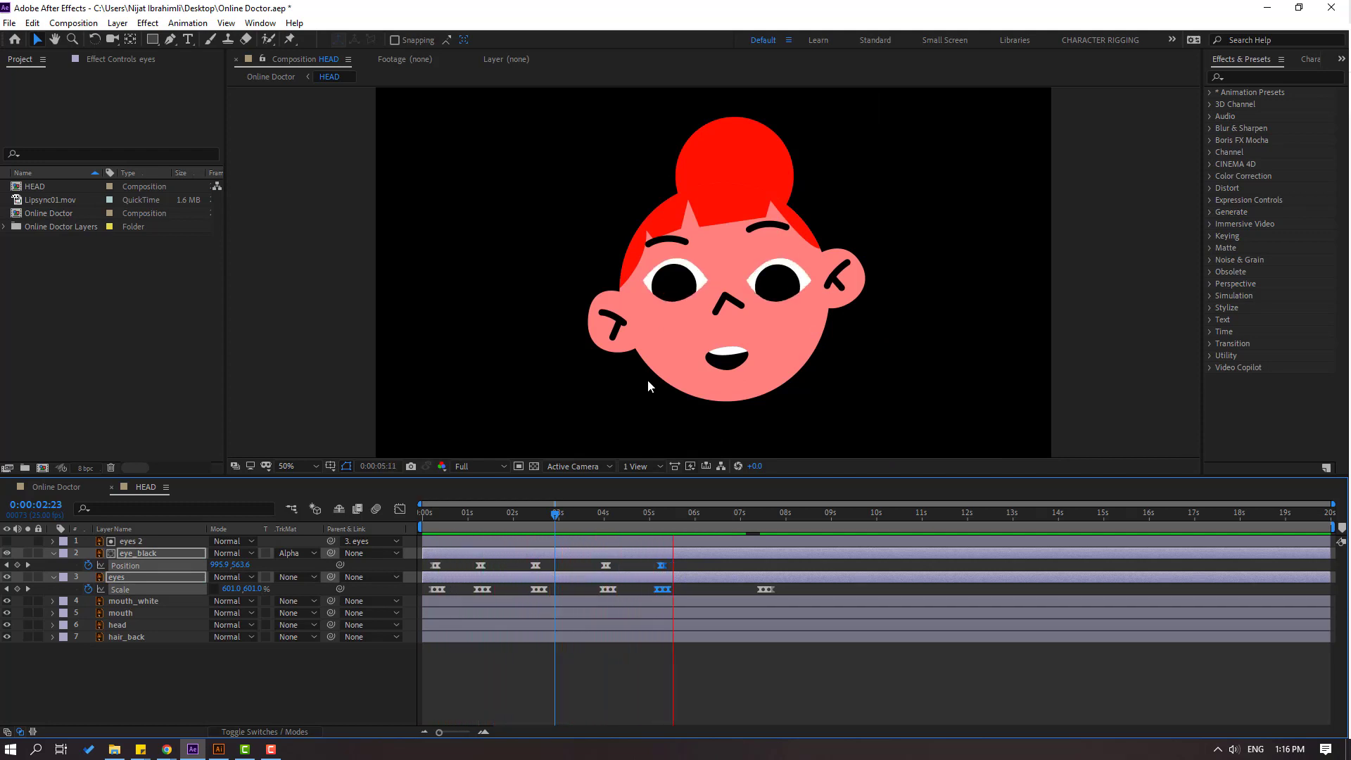
pyautogui.press('space')
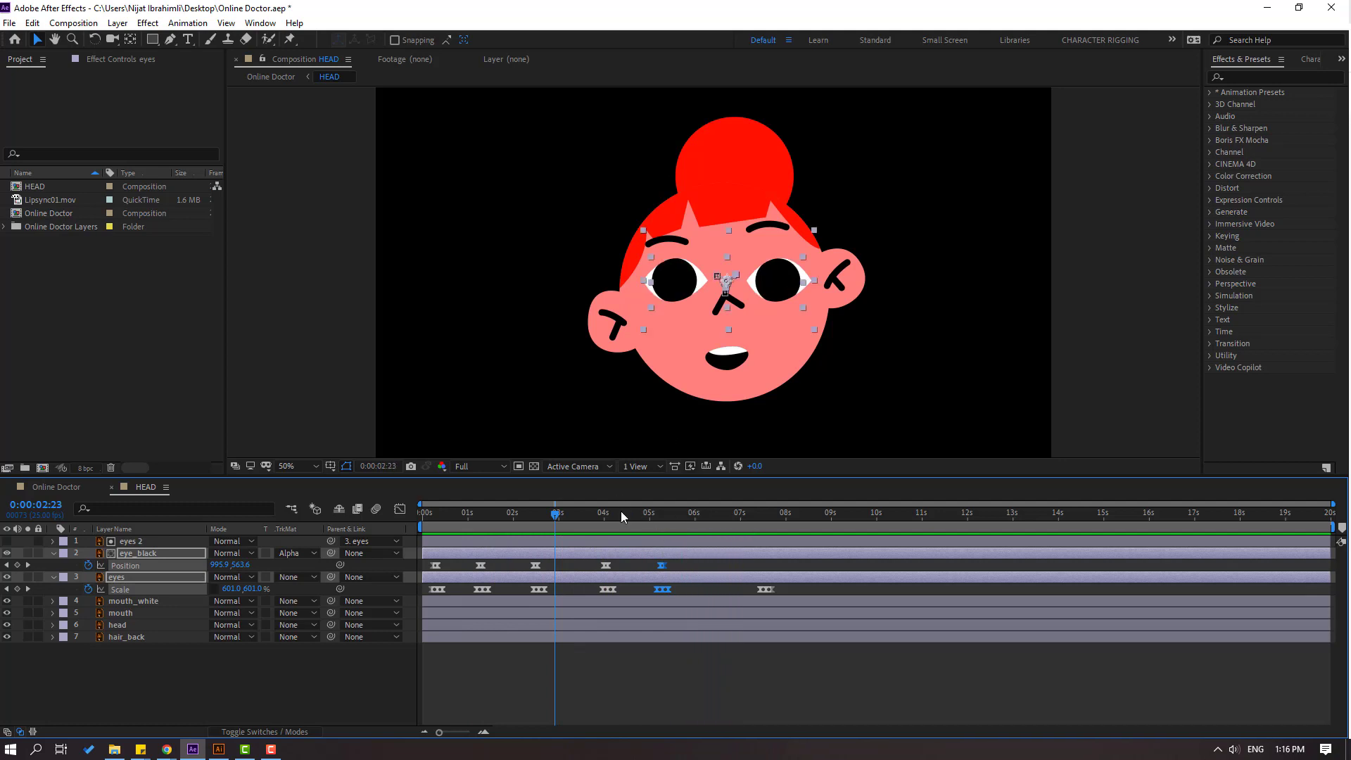
# Add a holding position keyframe on eye_black at 0:00:06:06 and paste its first, centred position keyframe at 0:00:06:08.
pyautogui.moveTo(621, 511); pyautogui.dragTo(706, 512)
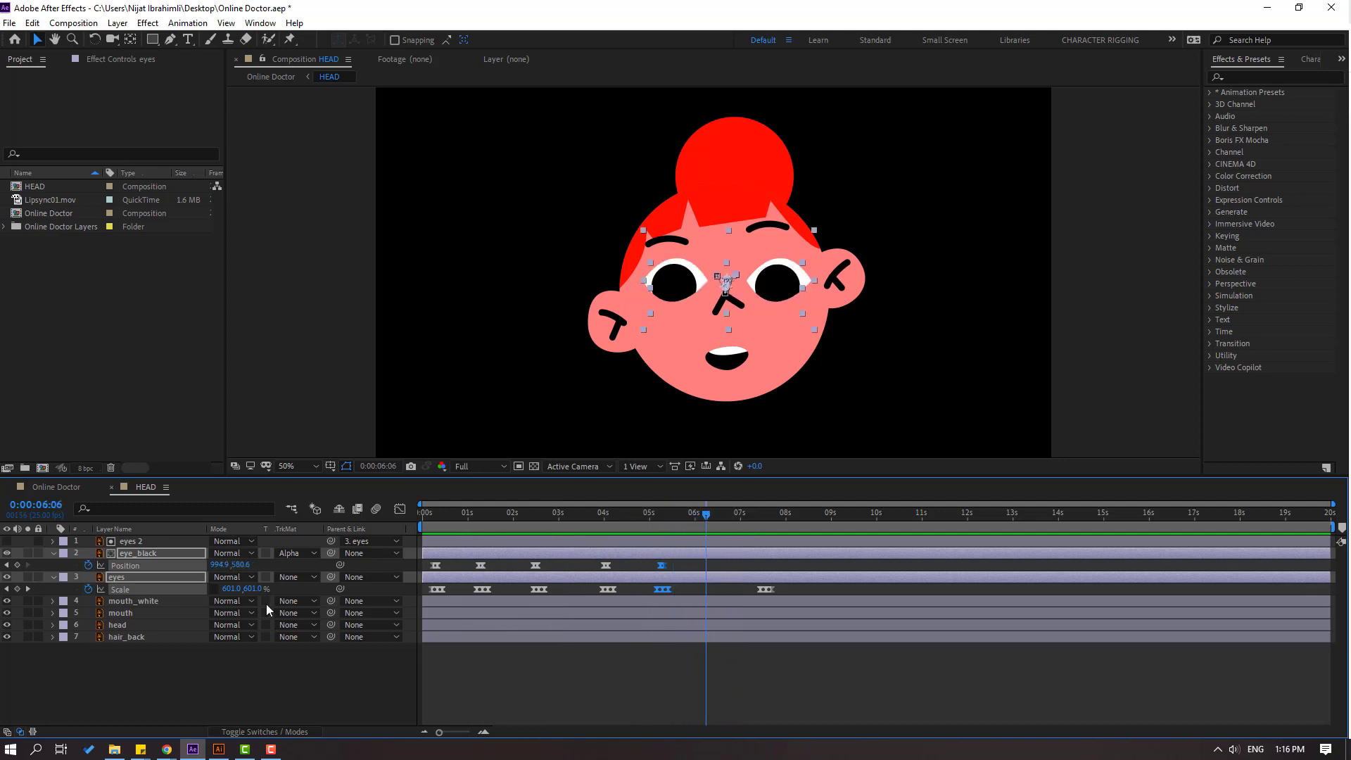
pyautogui.click(144, 674)
pyautogui.click(18, 565)
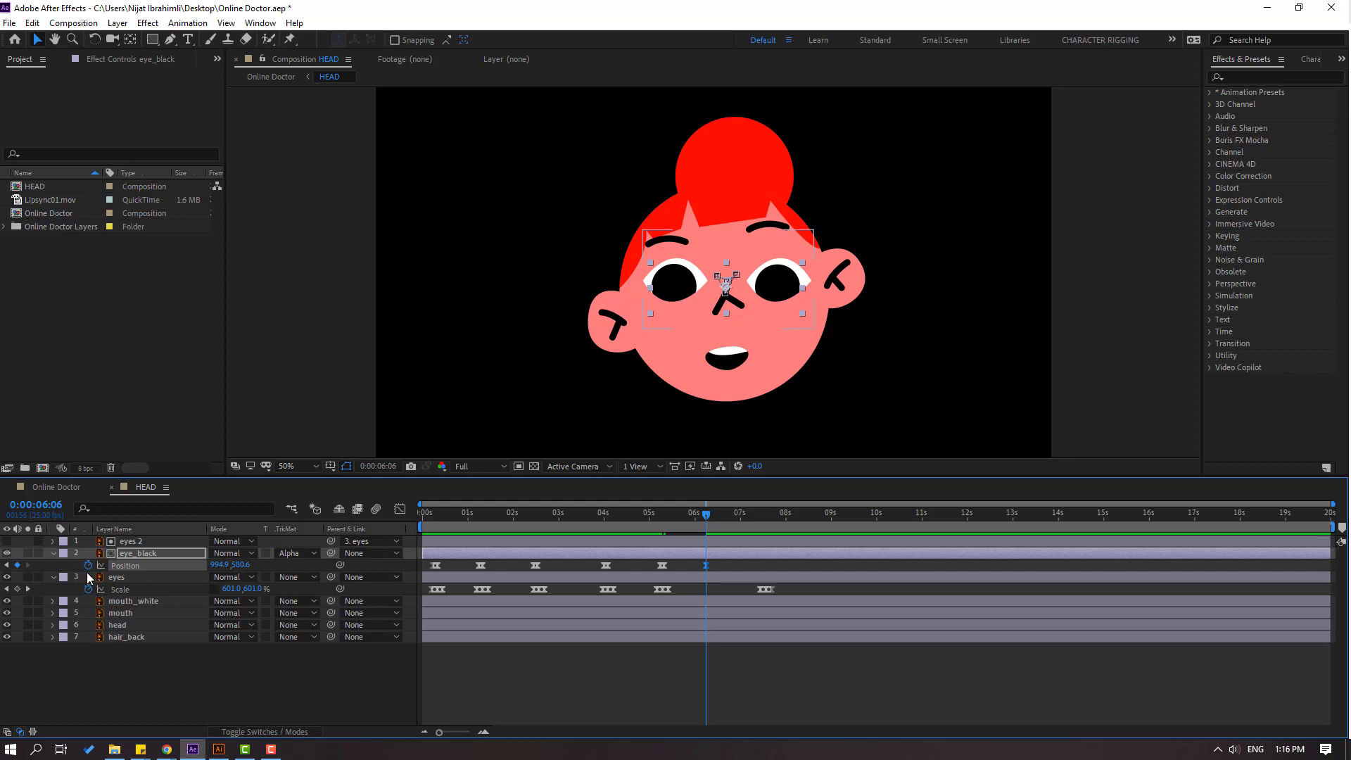
pyautogui.press('pagedown')
pyautogui.press('pagedown')
pyautogui.click(432, 567)
pyautogui.hotkey('ctrl', 'v')
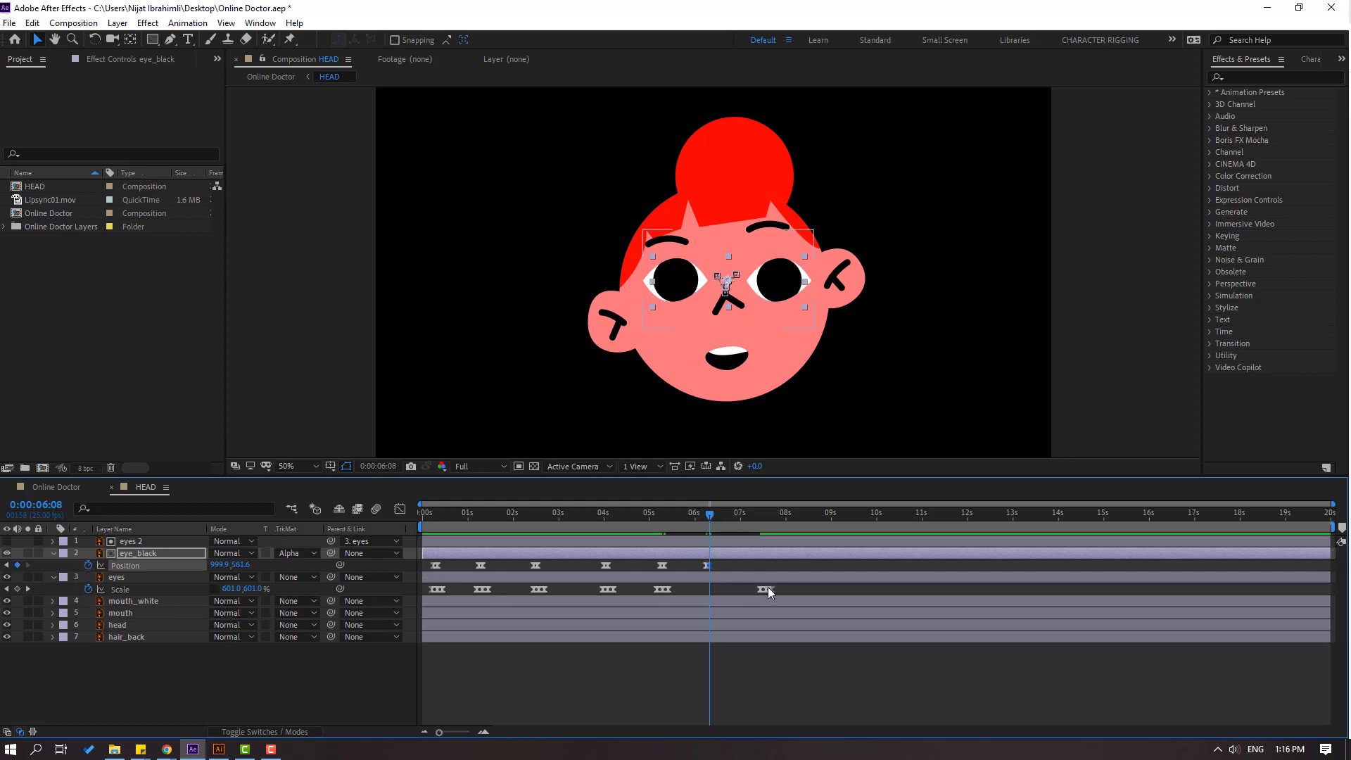
# Move the last blink's scale keyframes on the eyes layer to align with the final pupil movement near 0:00:06:06, and preview.
pyautogui.click(765, 589)
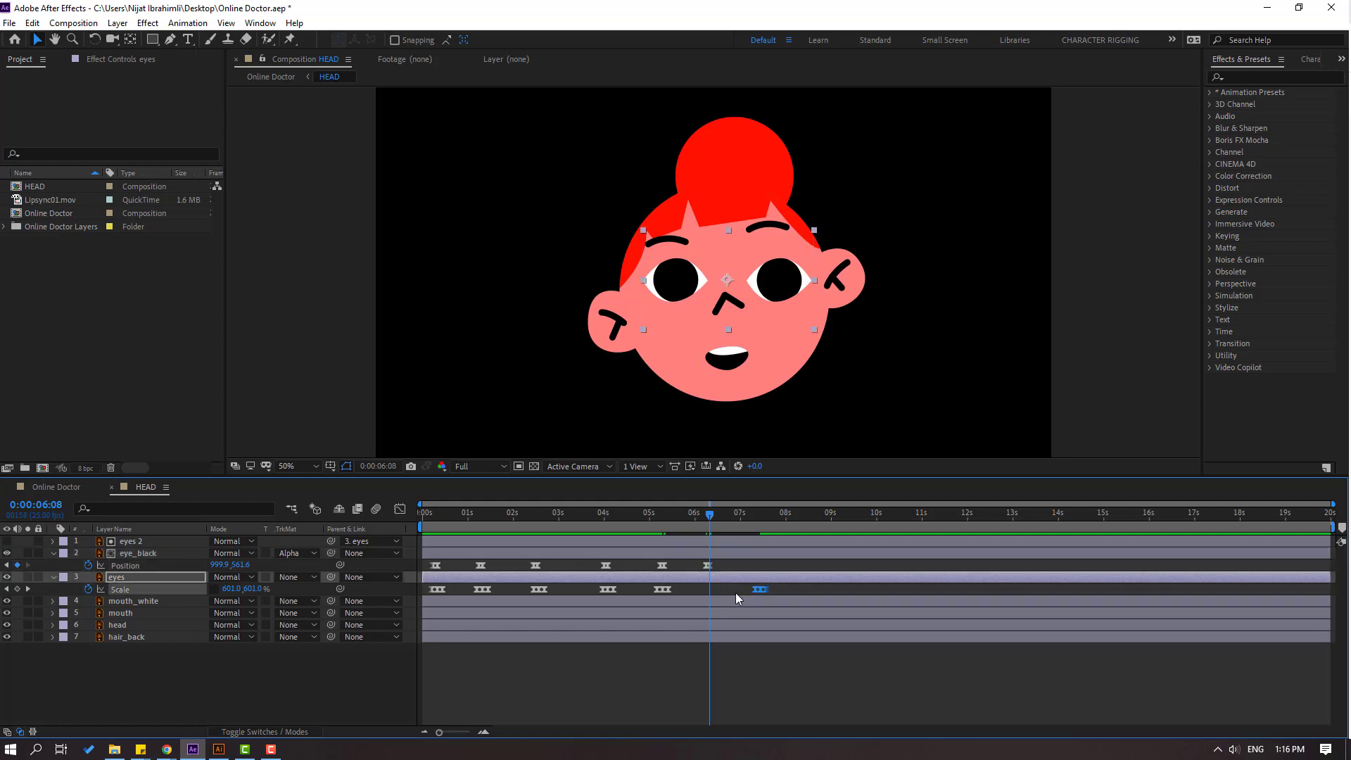
pyautogui.moveTo(758, 590); pyautogui.dragTo(702, 593)
pyautogui.click(719, 521)
pyautogui.click(723, 528)
pyautogui.press('space')
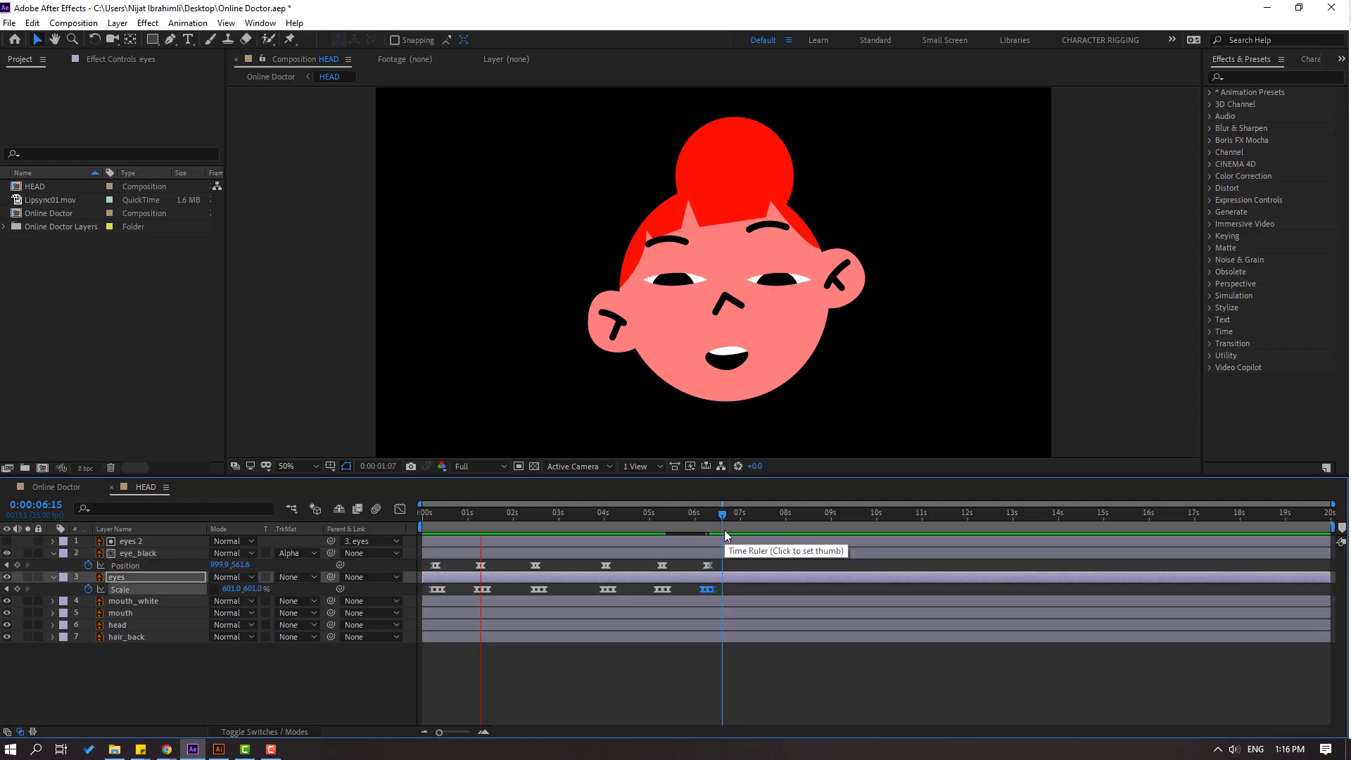
pyautogui.click(700, 530)
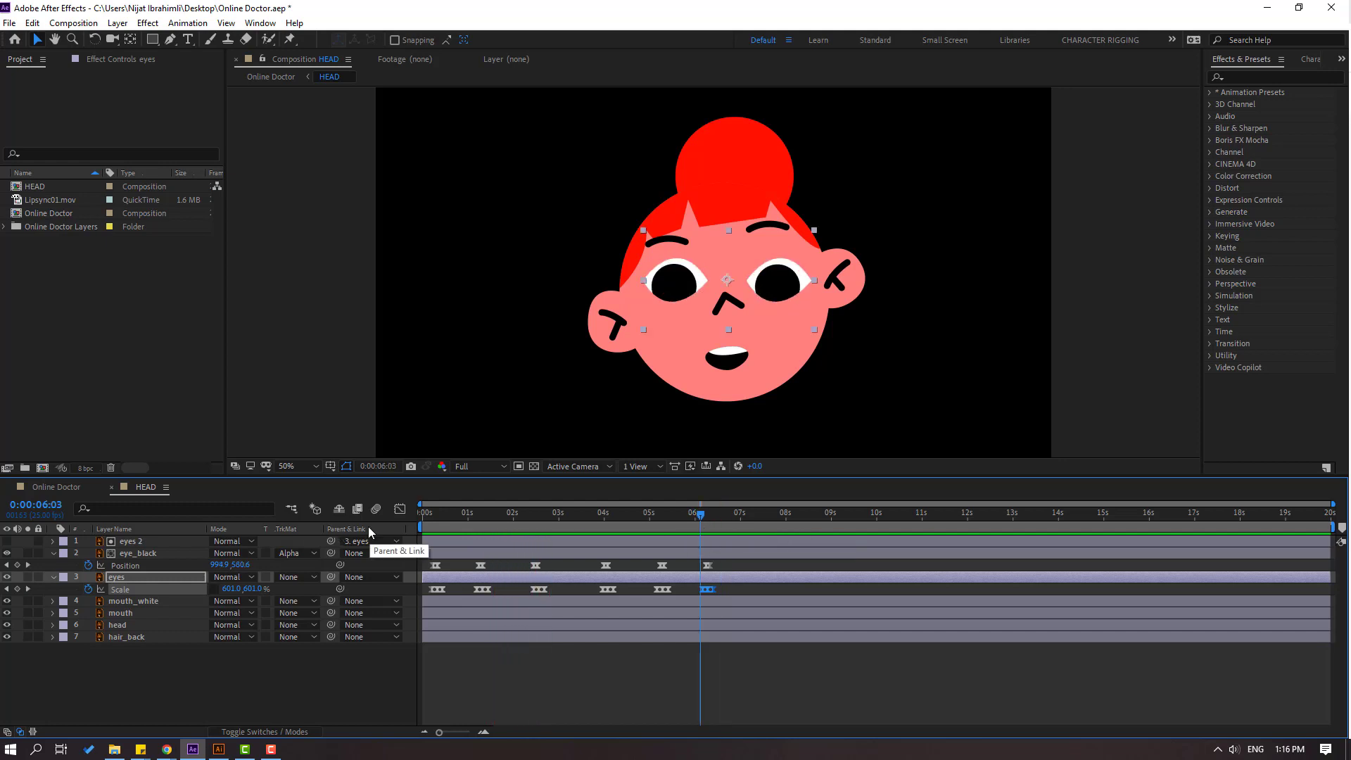
# Delete the mouth_white and mouth layers from the HEAD composition.
pyautogui.click(727, 356)
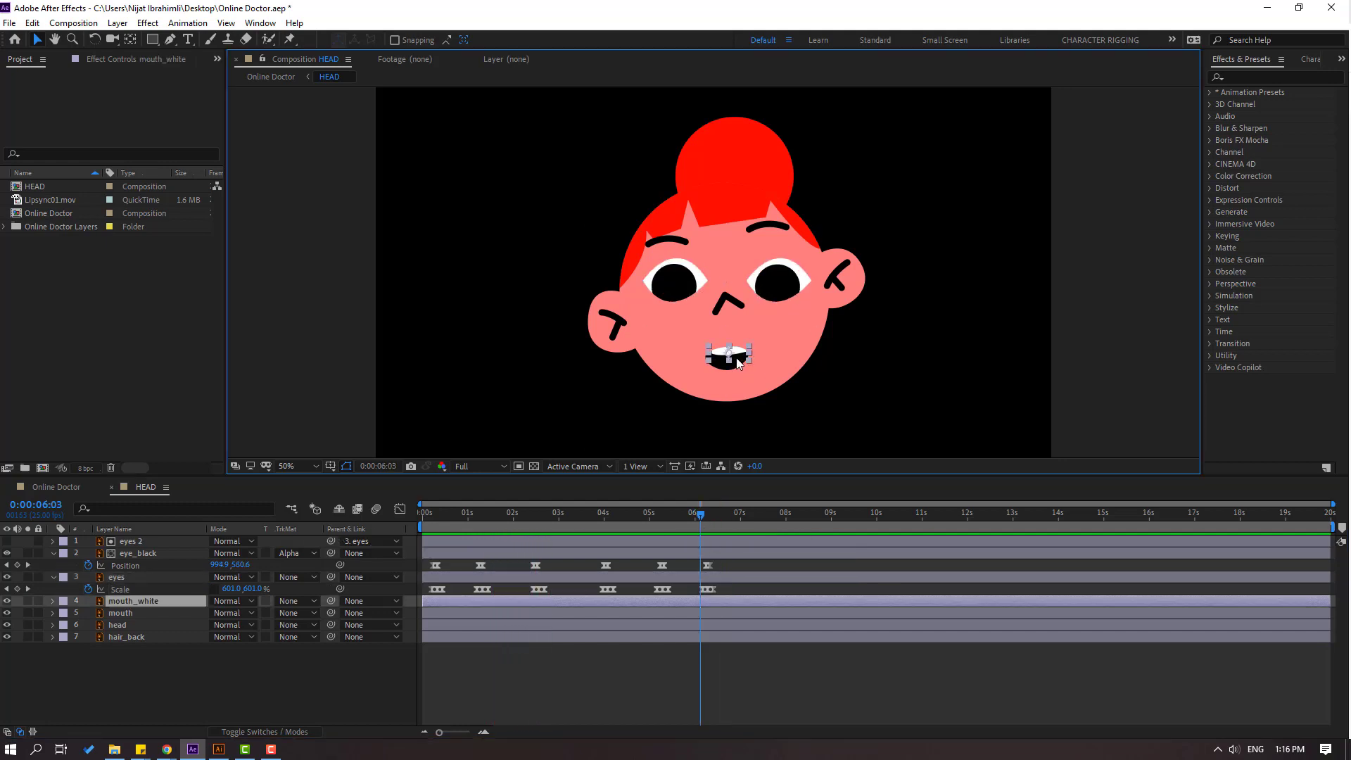
pyautogui.keyDown('shift'); pyautogui.click(121, 613); pyautogui.keyUp('shift')
pyautogui.press('Delete')
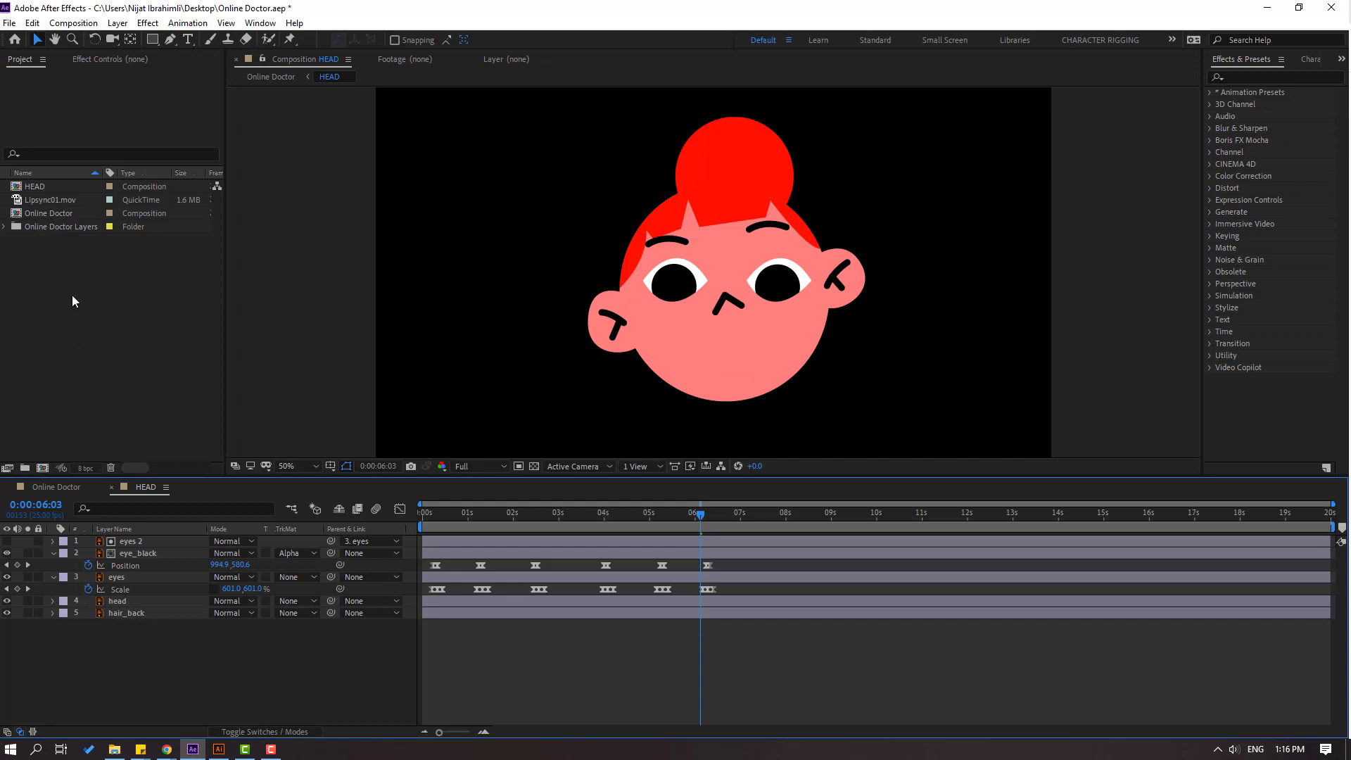
# Add Lipsync01.mov as the top layer of HEAD starting at 0:00:00:00, and position its mouth below the nose.
pyautogui.moveTo(53, 201); pyautogui.dragTo(146, 539)
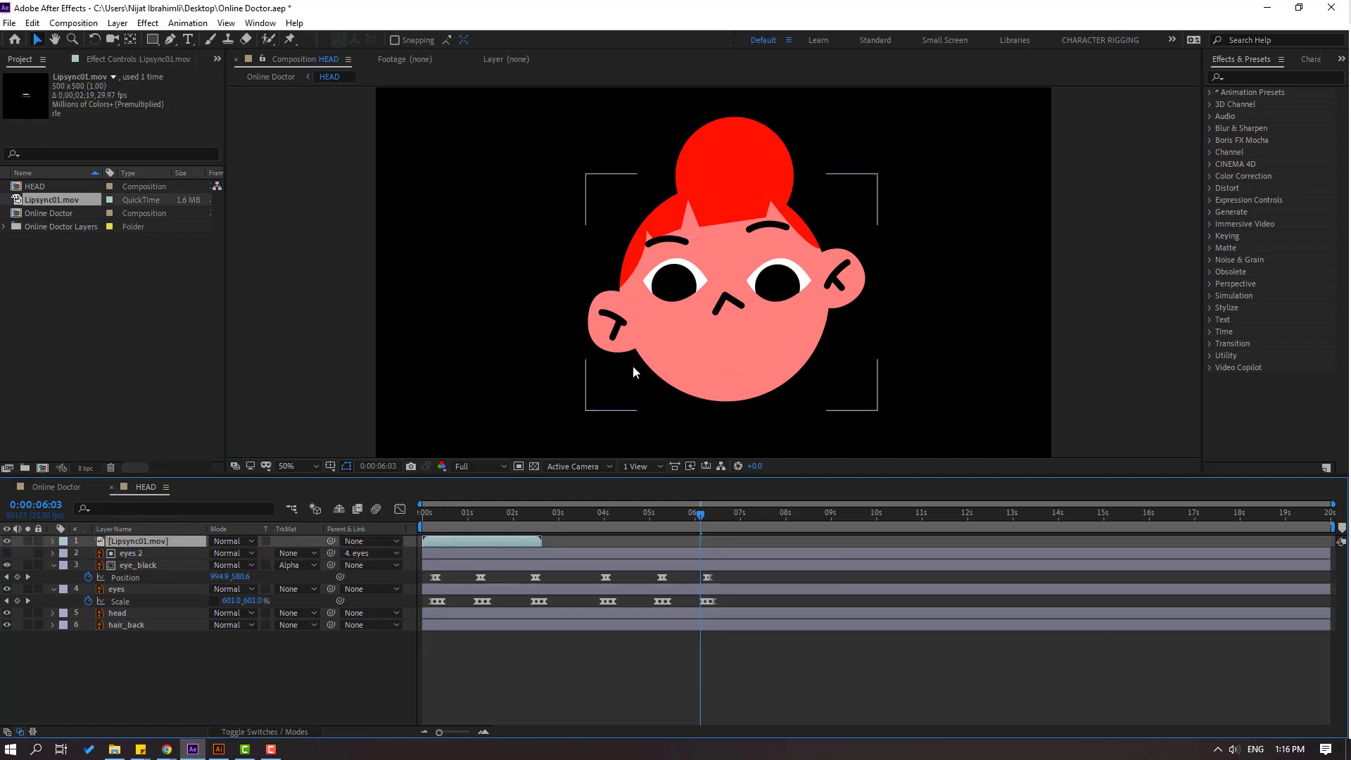
pyautogui.scroll(-2, 712, 384)
pyautogui.scroll(1, 711, 385)
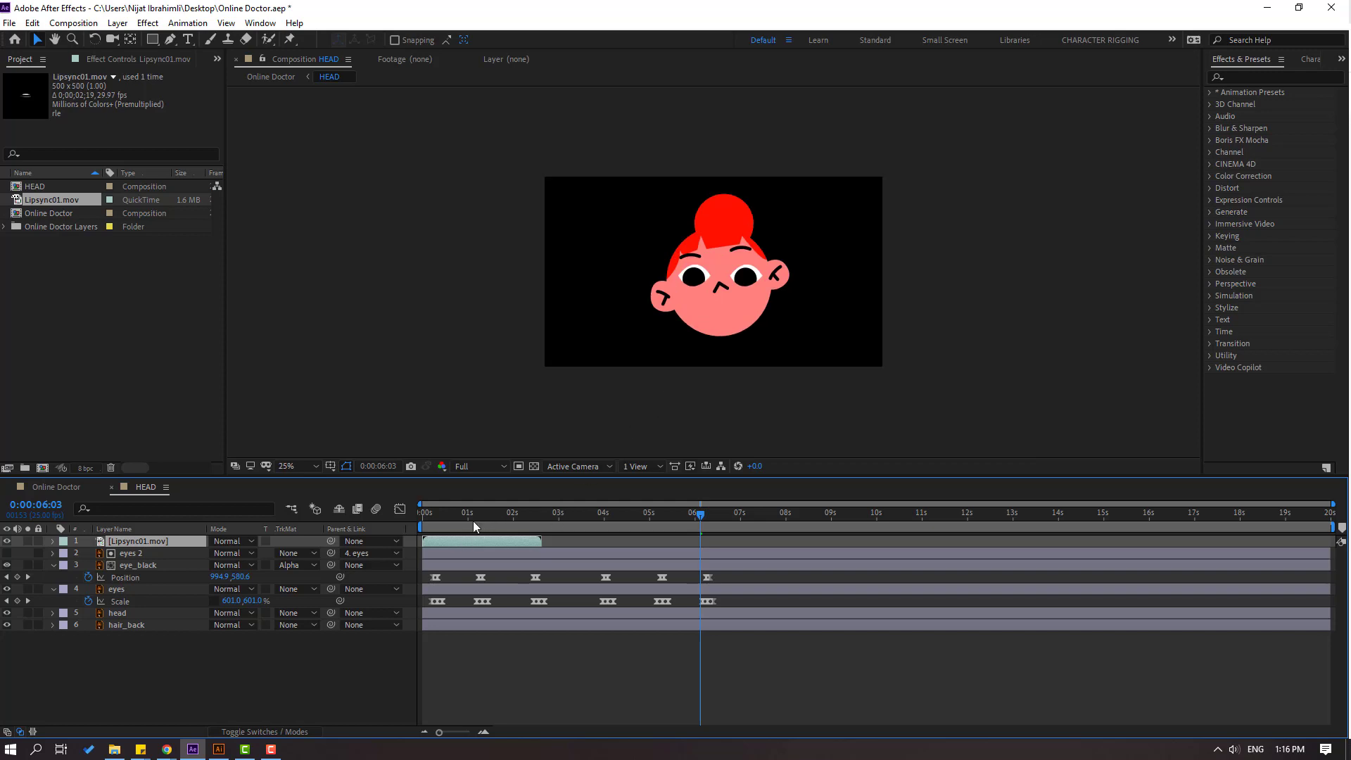
pyautogui.moveTo(473, 524); pyautogui.dragTo(422, 518)
pyautogui.press('.')
pyautogui.press('.')
pyautogui.press('.')
pyautogui.press('.')
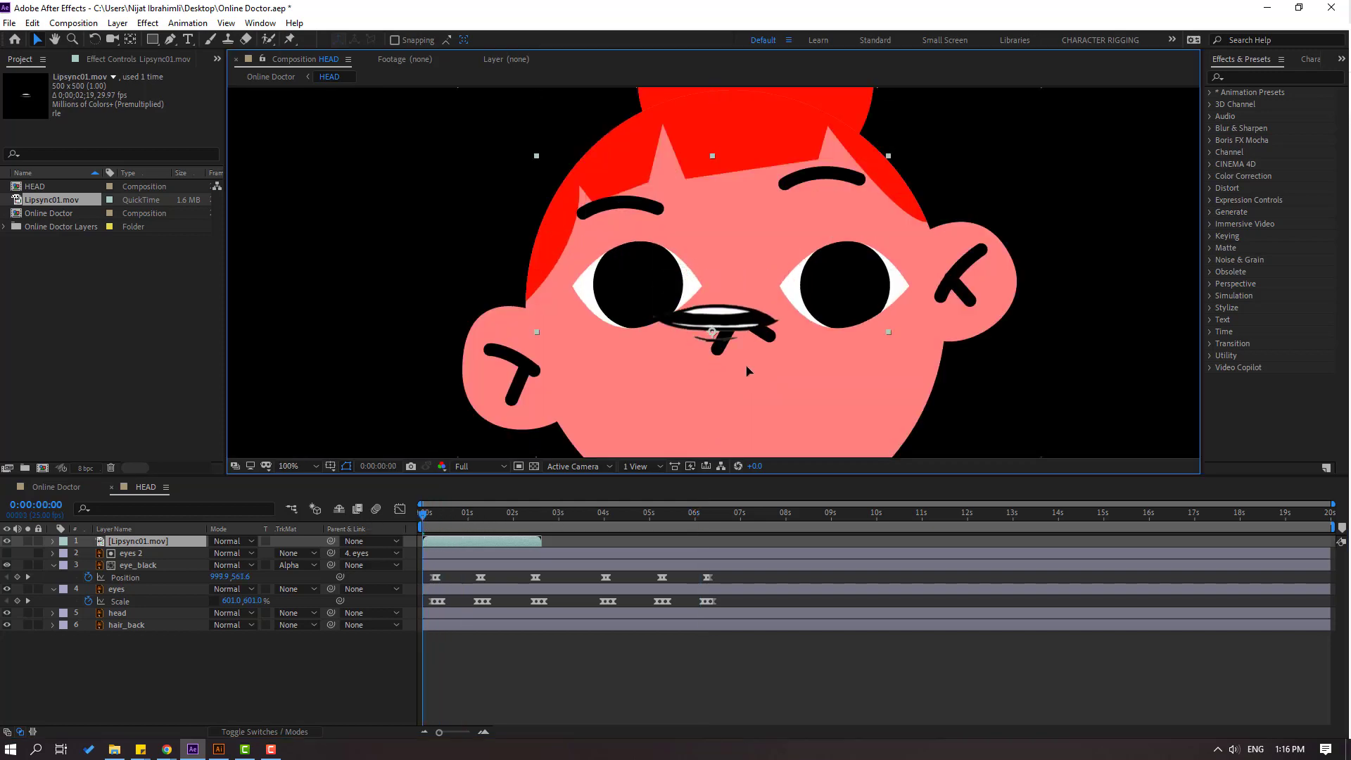
pyautogui.moveTo(747, 371); pyautogui.dragTo(747, 373)
pyautogui.moveTo(748, 373); pyautogui.dragTo(773, 341)
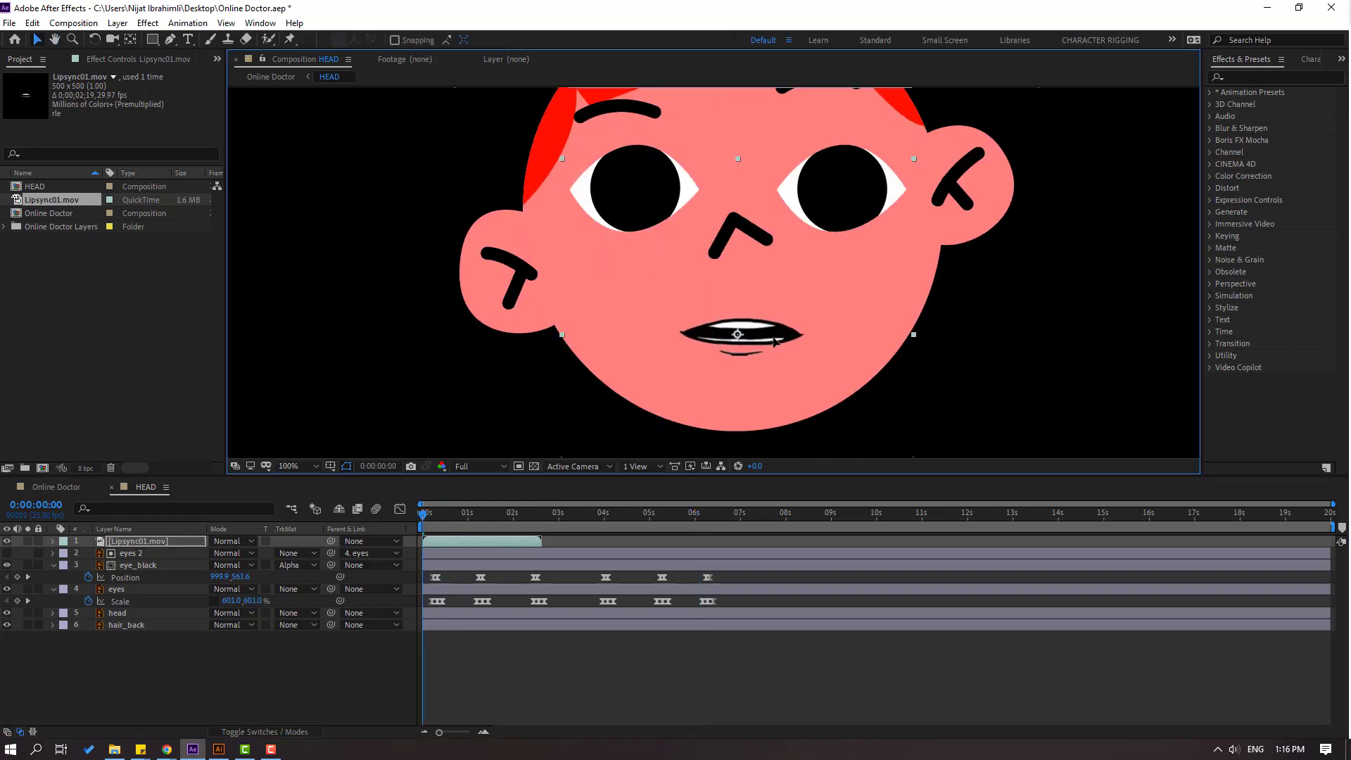
# Time-stretch the Lipsync01.mov layer to last about 4.2 seconds, previewing the mouth animation before and after.
pyautogui.click(199, 670)
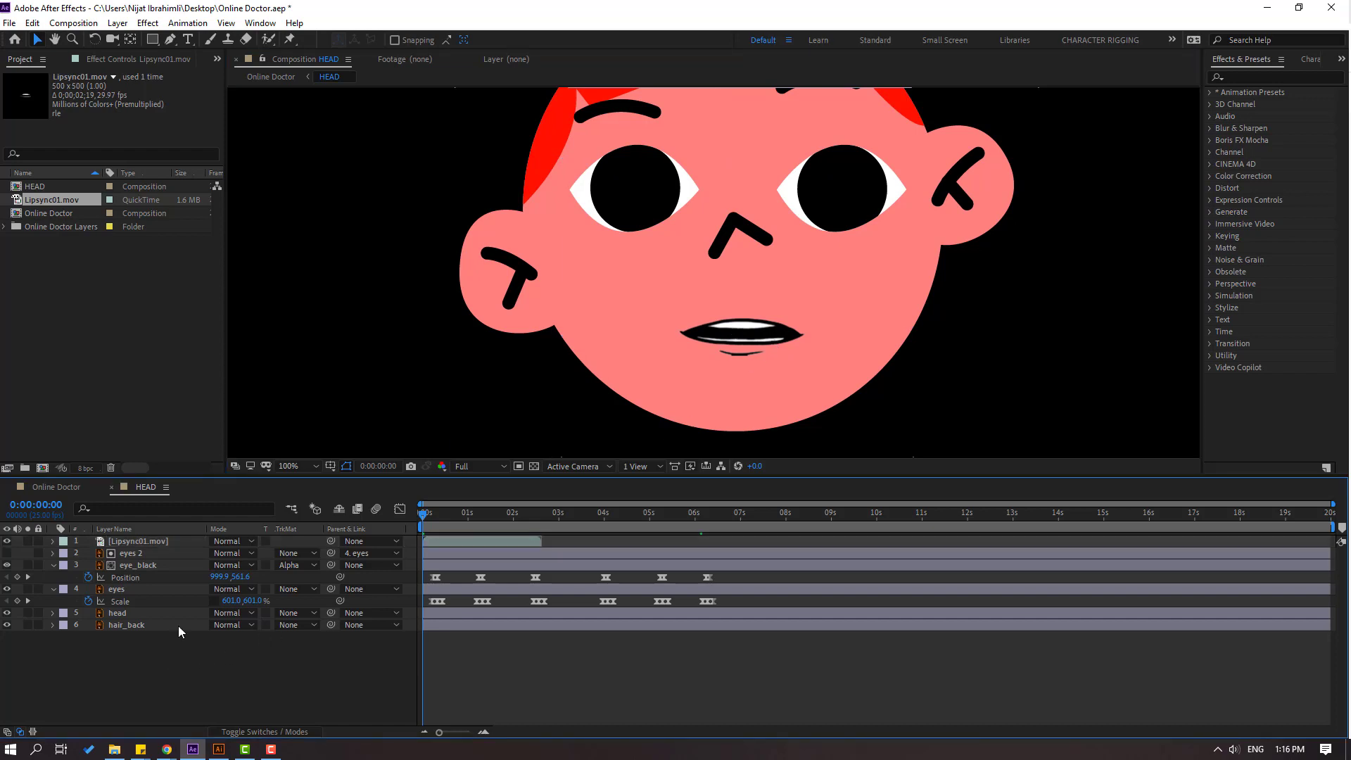
pyautogui.click(162, 542)
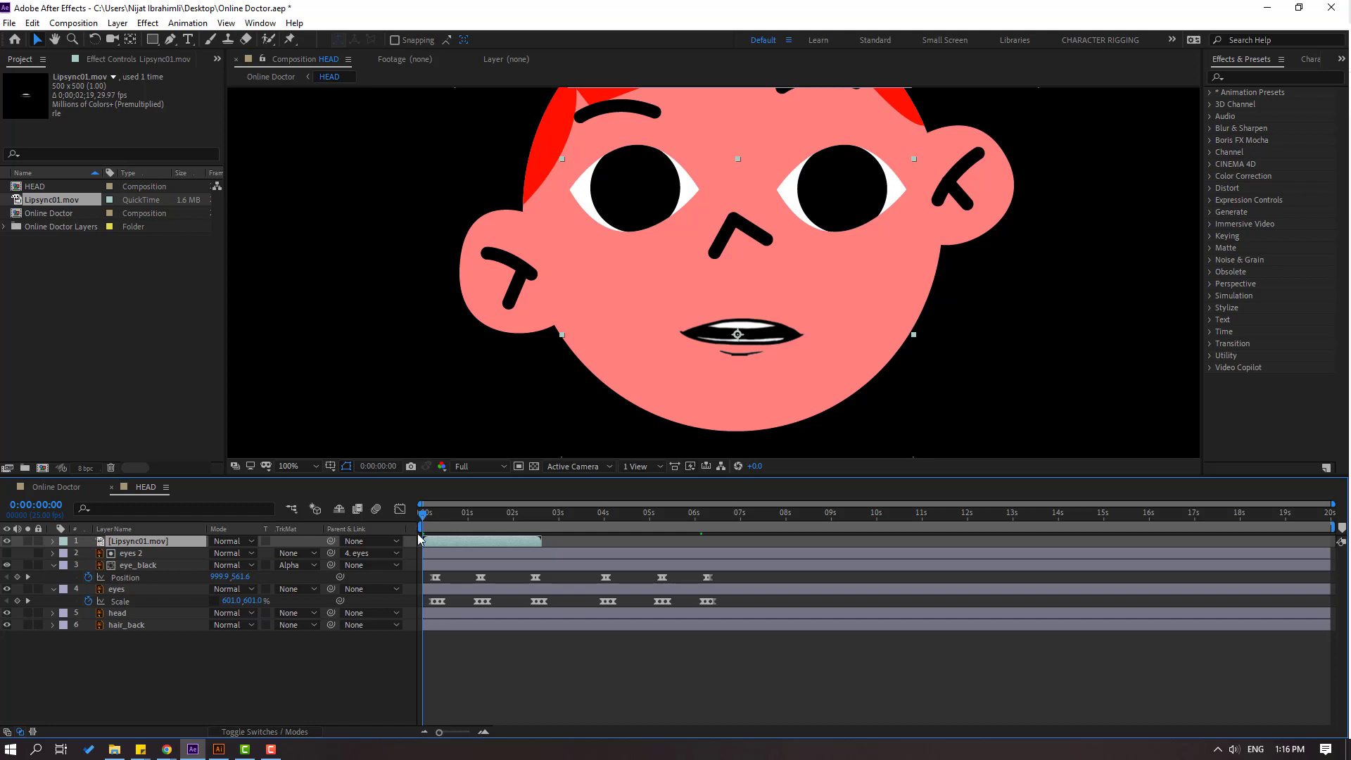
pyautogui.press('space')
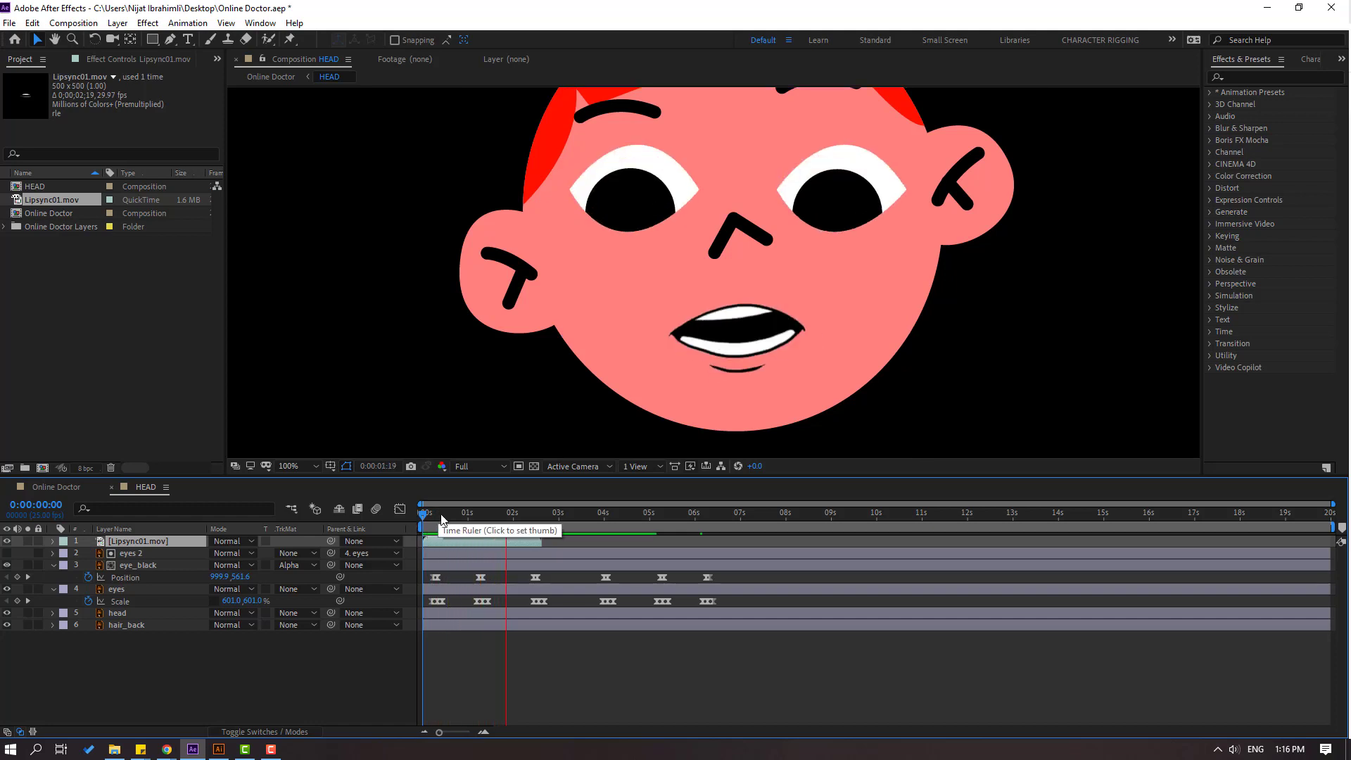
pyautogui.click(432, 517)
pyautogui.rightClick(162, 541)
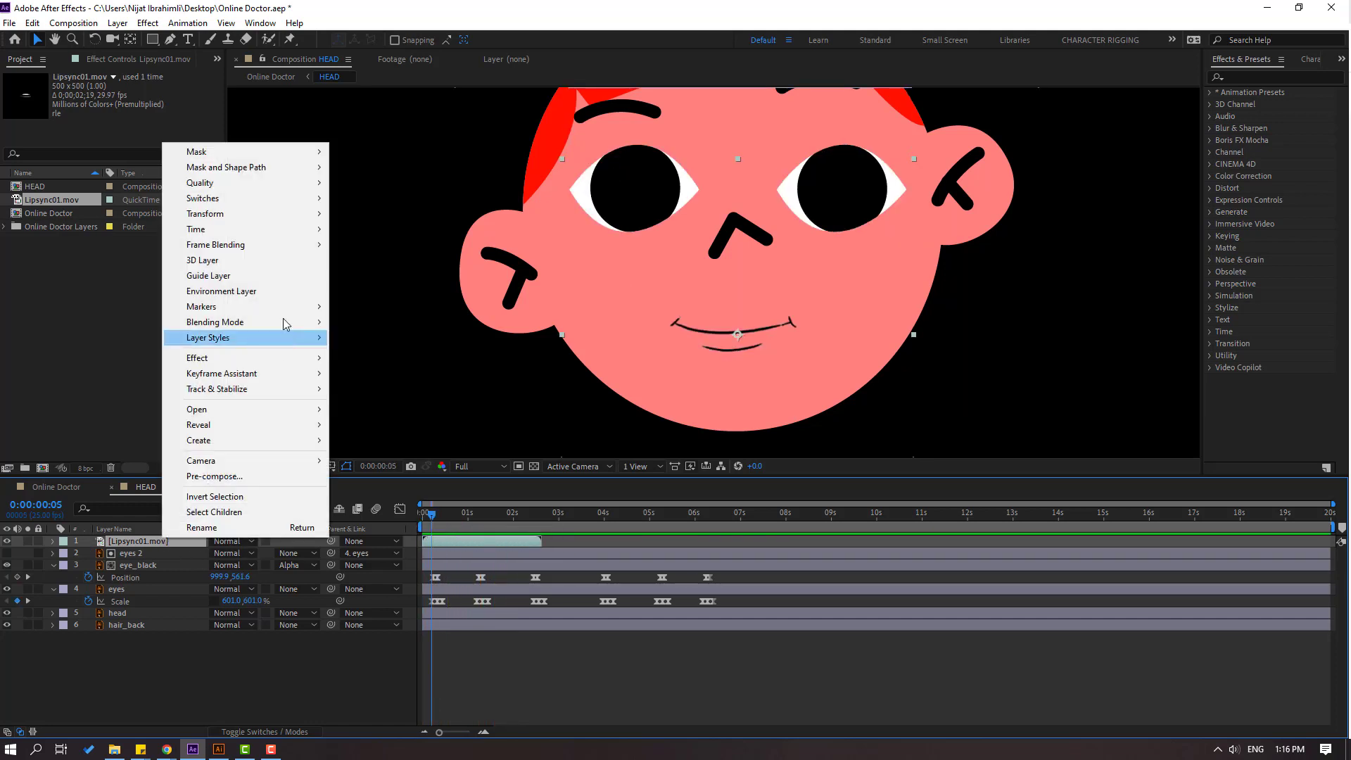
pyautogui.moveTo(294, 230)
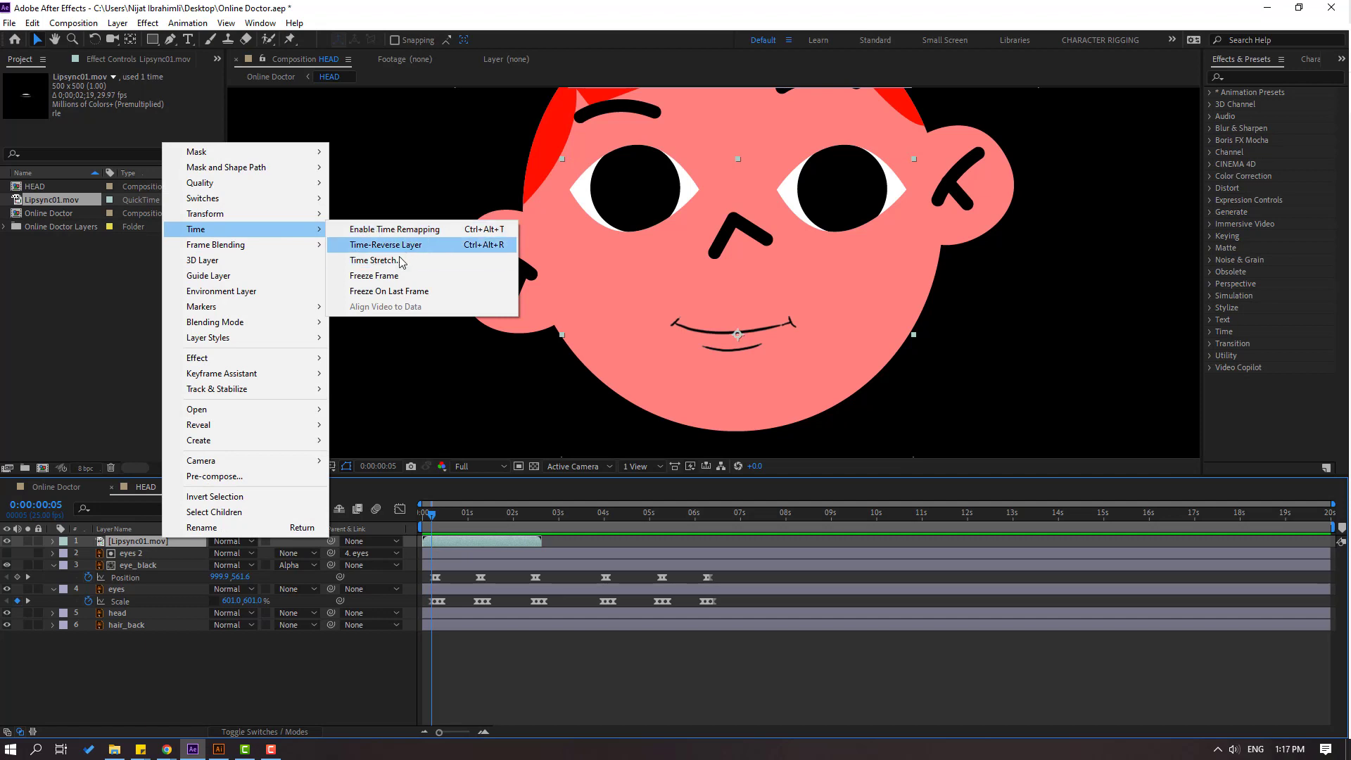
pyautogui.click(383, 260)
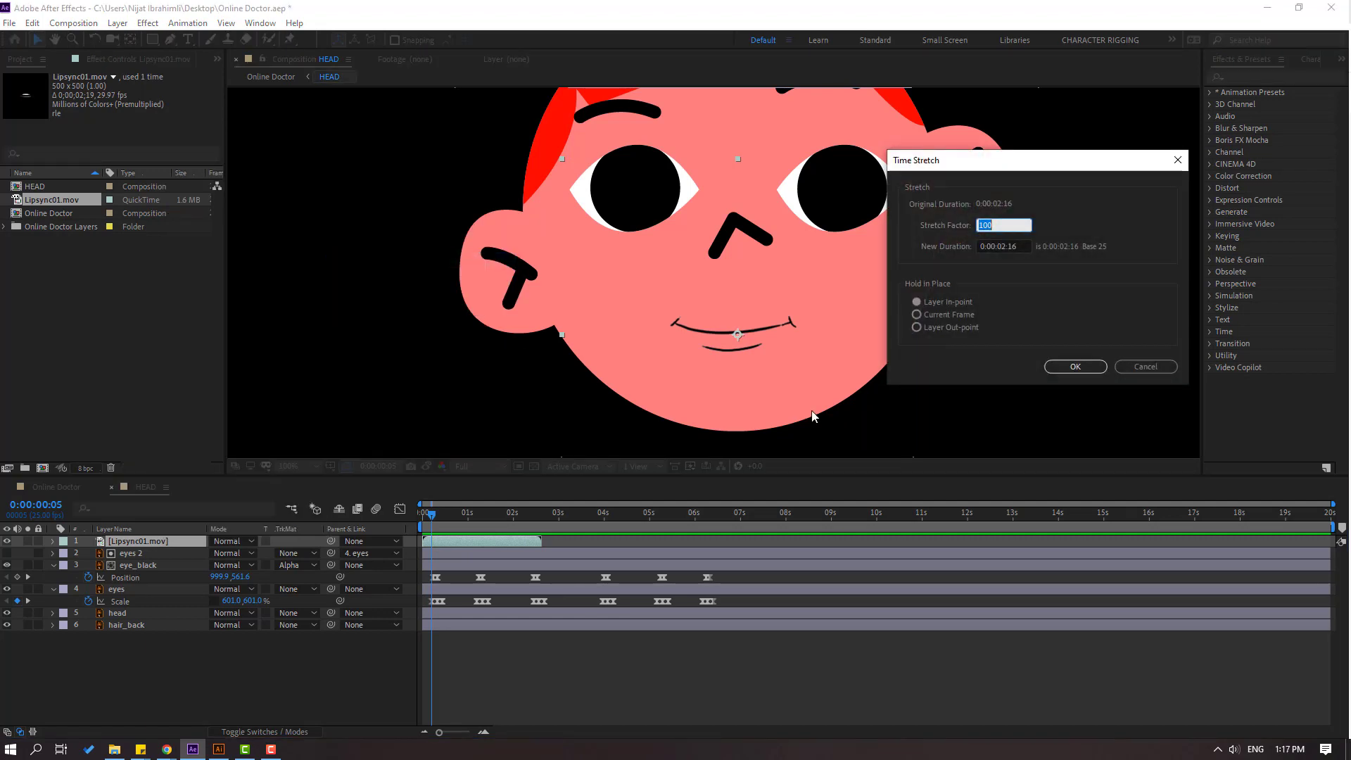
pyautogui.write('1.')
pyautogui.write('6')
pyautogui.click(1069, 366)
pyautogui.press('space')
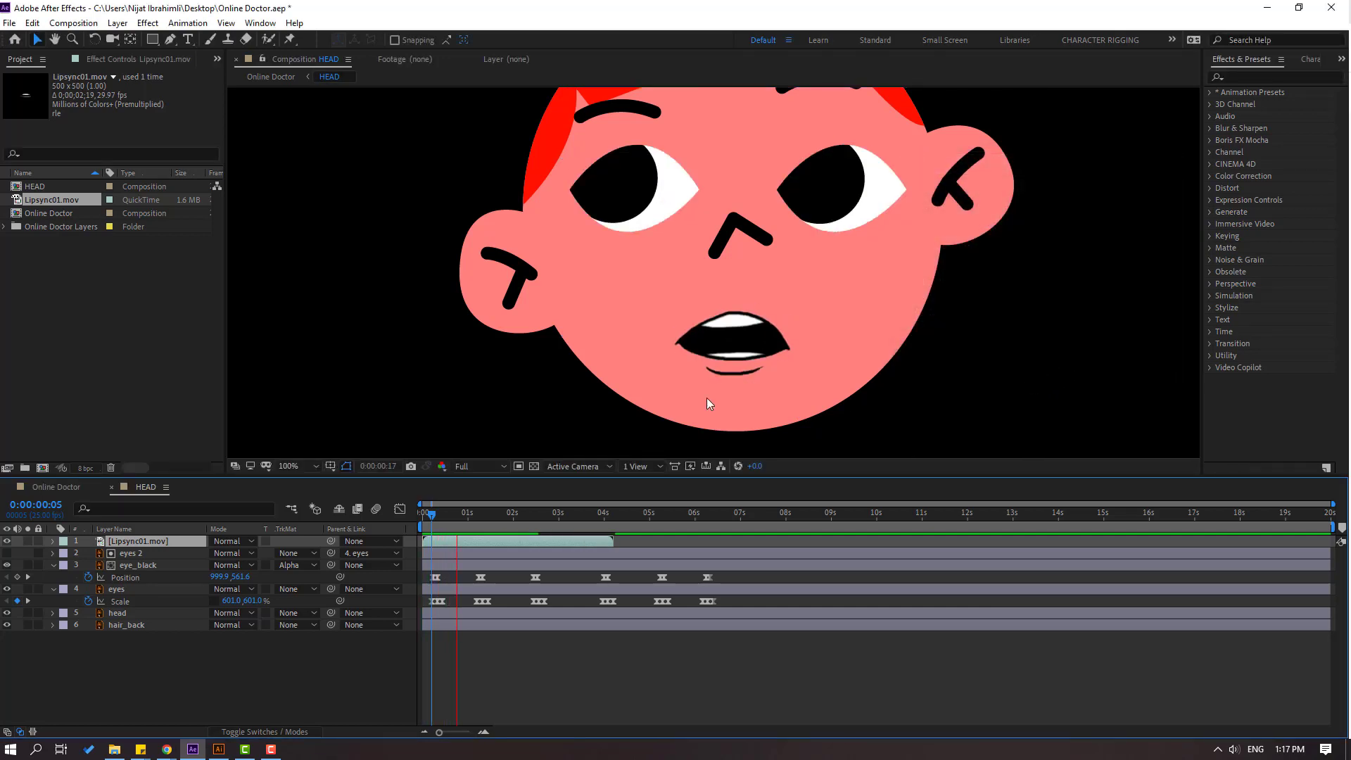
# Scale the Lipsync01.mov layer to 64% and check the mouth at other times, including 0:00:01:05.
pyautogui.scroll(-4, 582, 399)
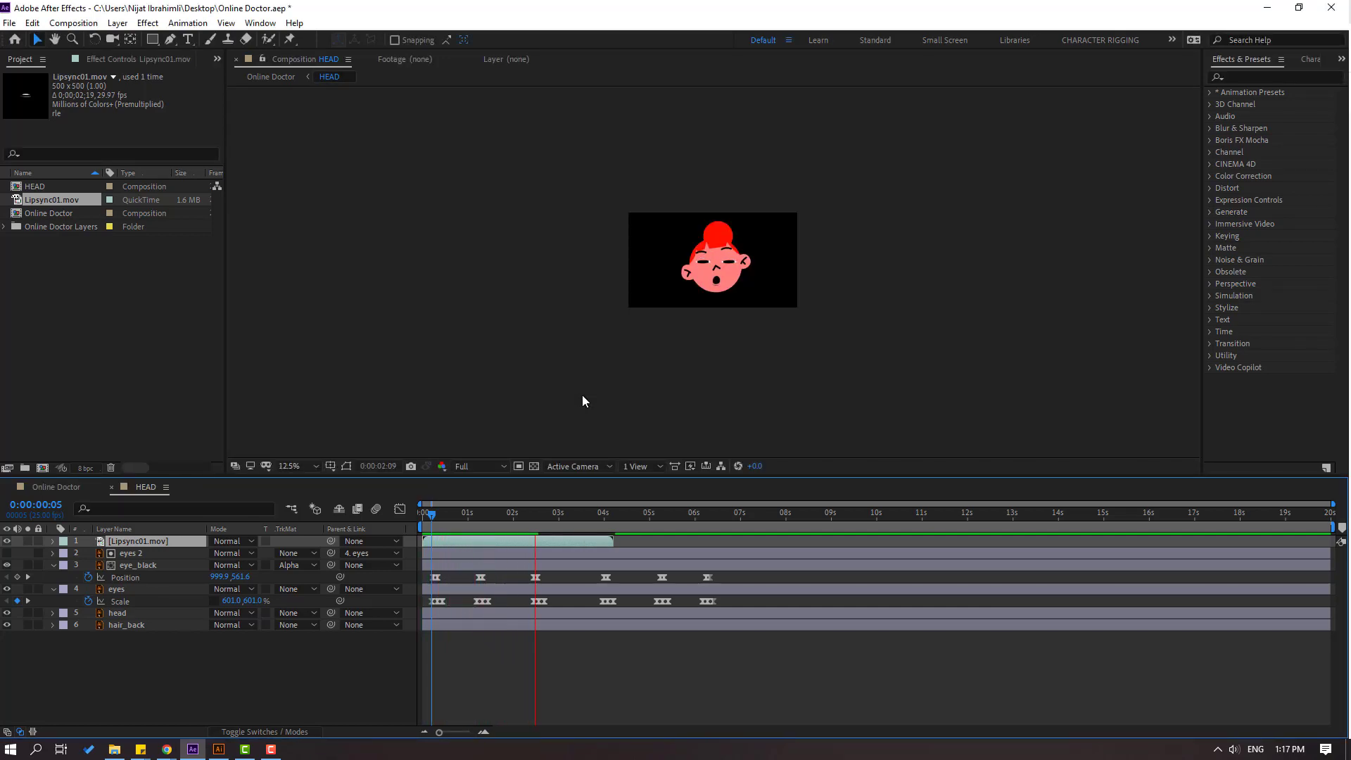
pyautogui.press('/')
pyautogui.click(537, 522)
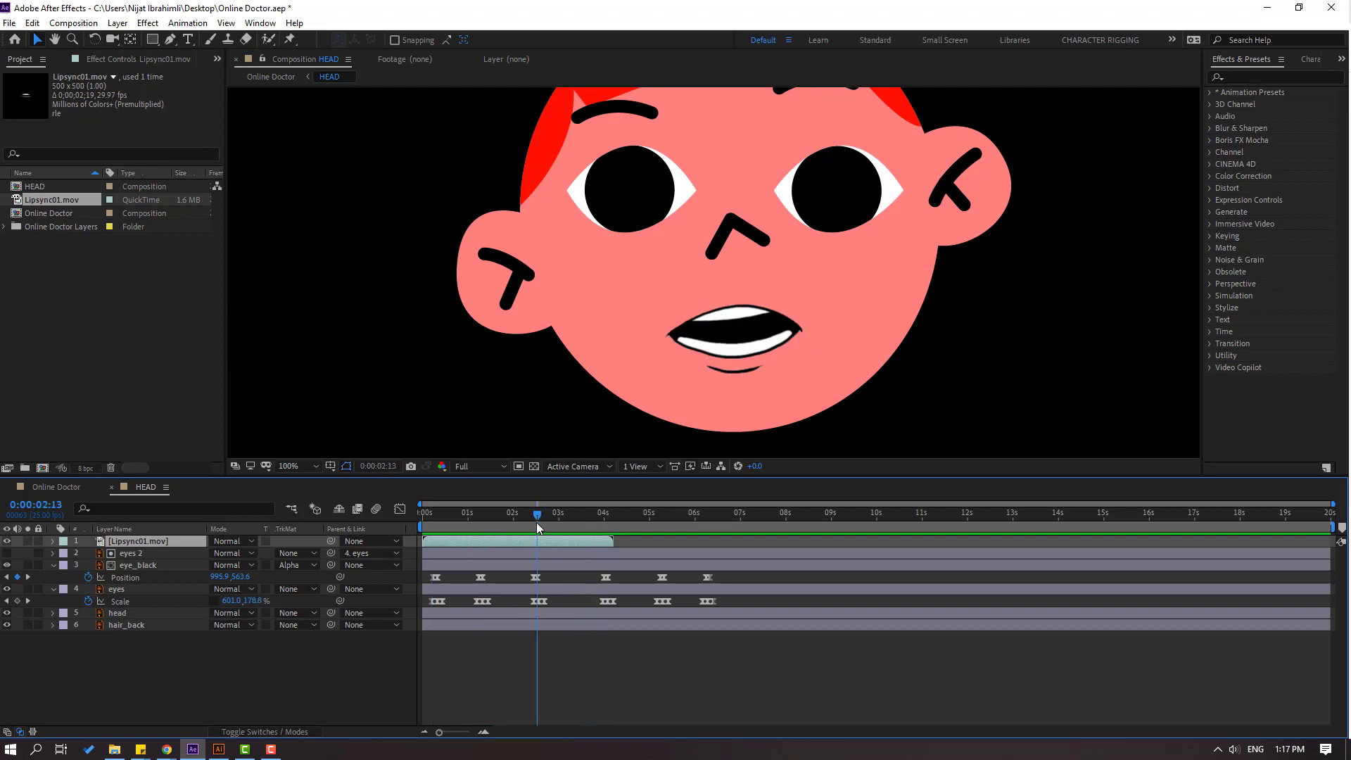
pyautogui.press('s')
pyautogui.moveTo(228, 560); pyautogui.dragTo(204, 559)
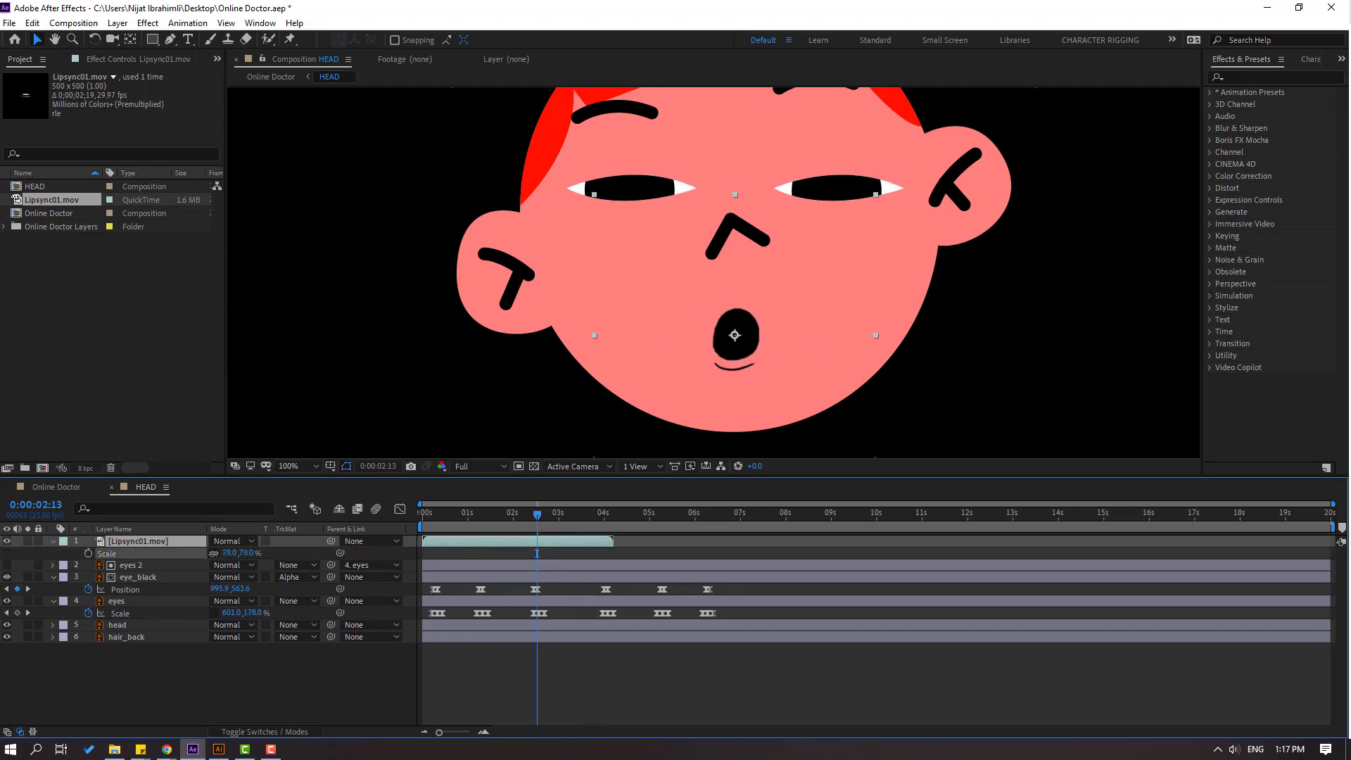
pyautogui.click(444, 519)
pyautogui.click(477, 520)
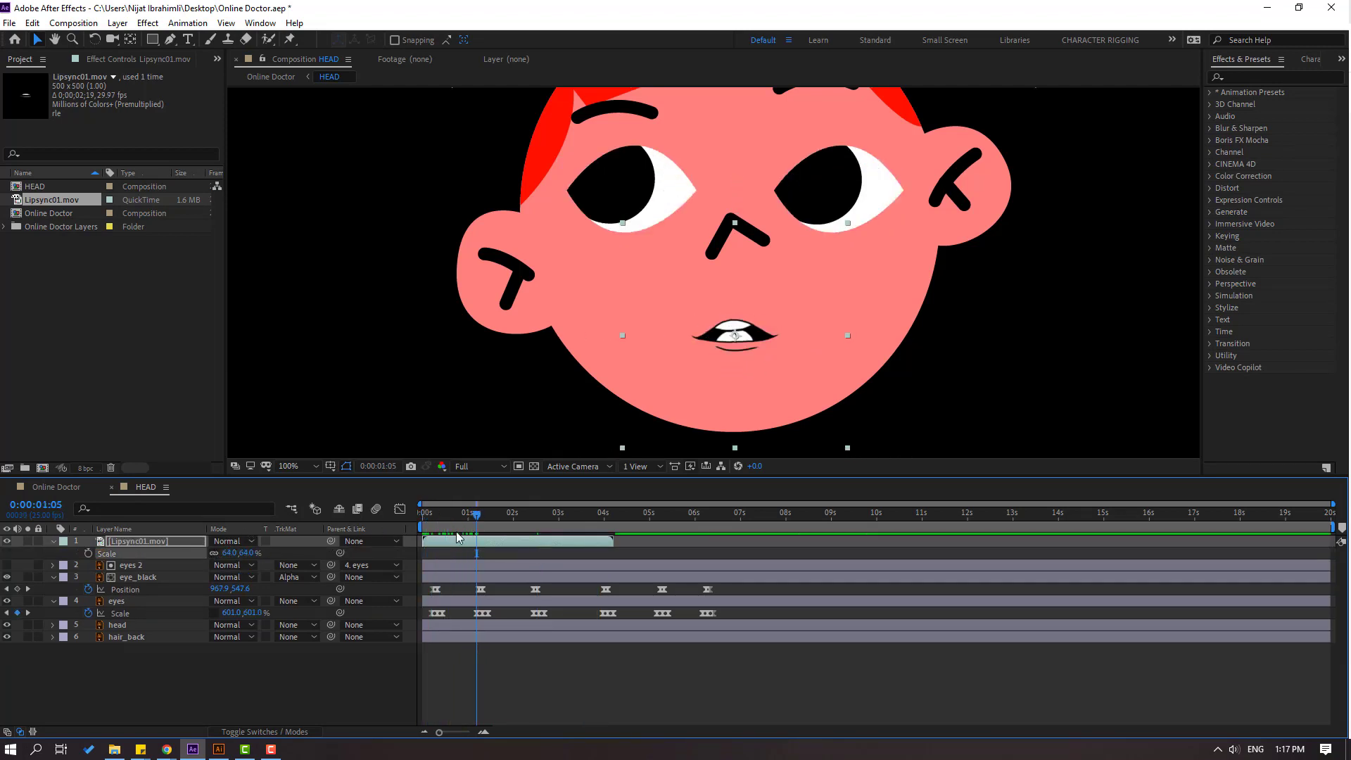
# Duplicate the Lipsync01.mov layer and place the copy directly after the first clip, from about 4.2 to 8.4 seconds.
pyautogui.hotkey('ctrl', 'd')
pyautogui.moveTo(431, 541); pyautogui.dragTo(639, 516)
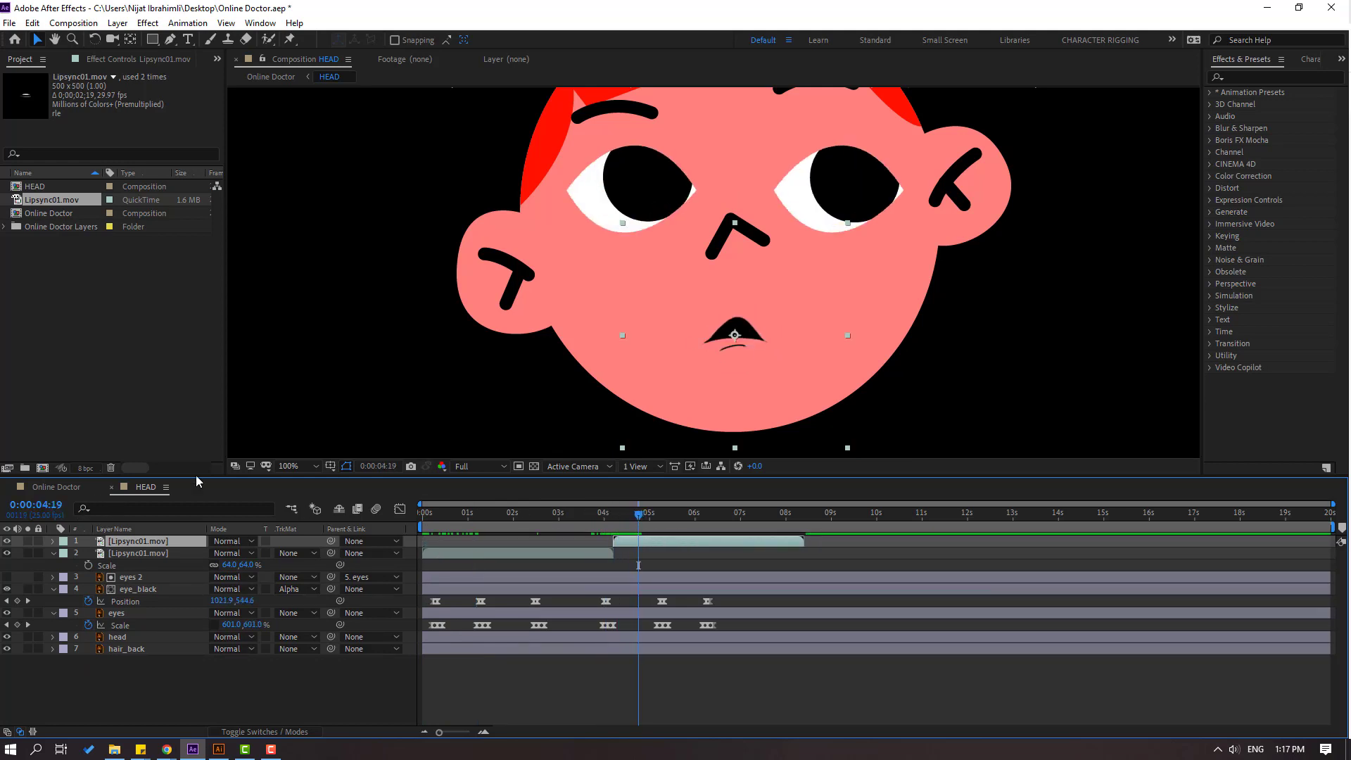
pyautogui.press(',')
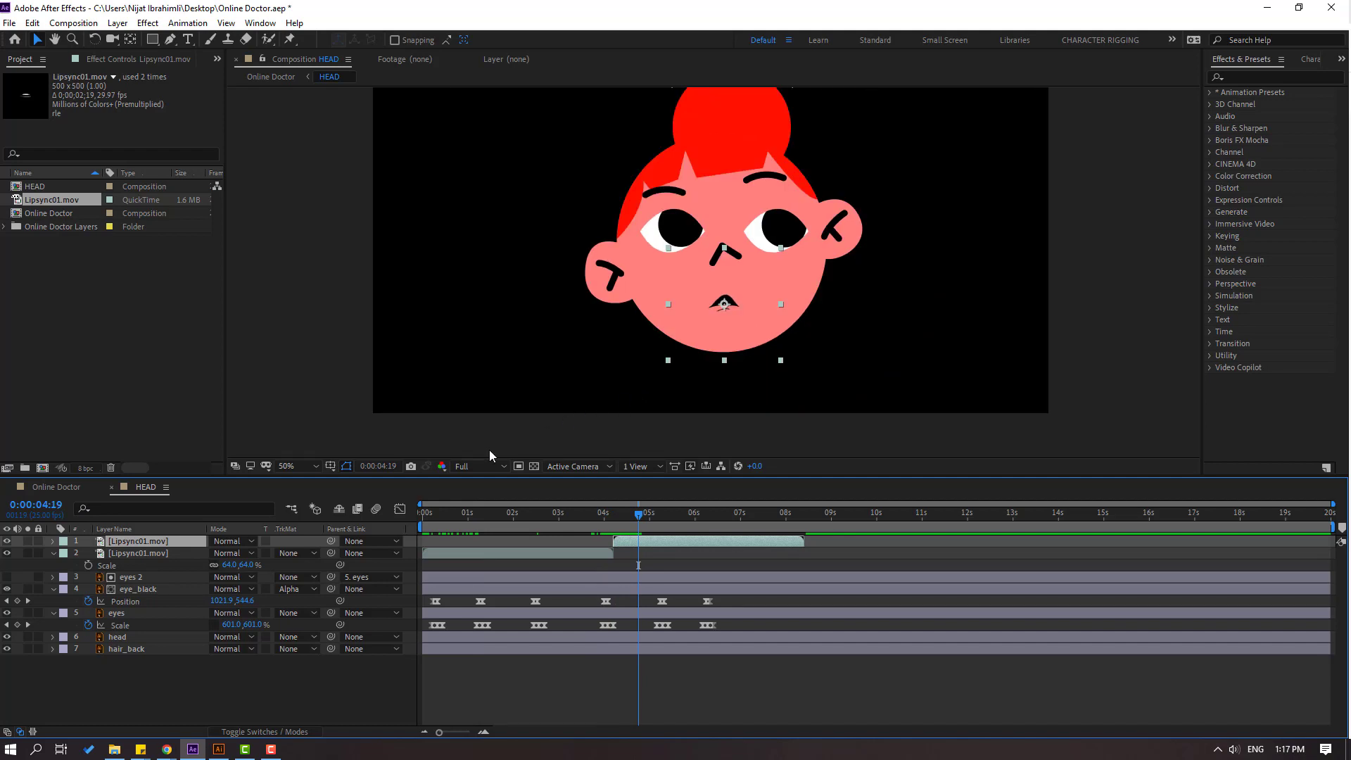
# Scale the HEAD layer to 24% in the Online Doctor composition.
pyautogui.click(57, 487)
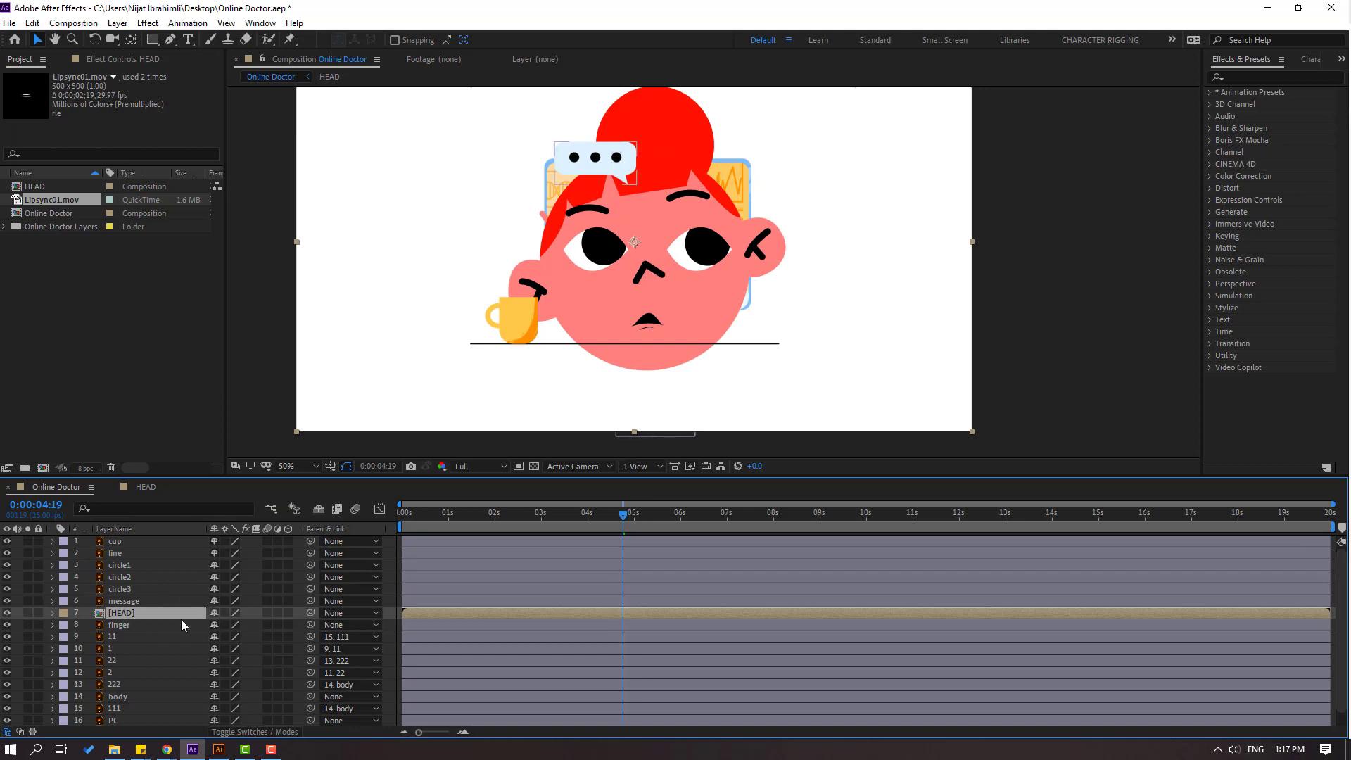
pyautogui.press('s')
pyautogui.moveTo(230, 626); pyautogui.dragTo(176, 626)
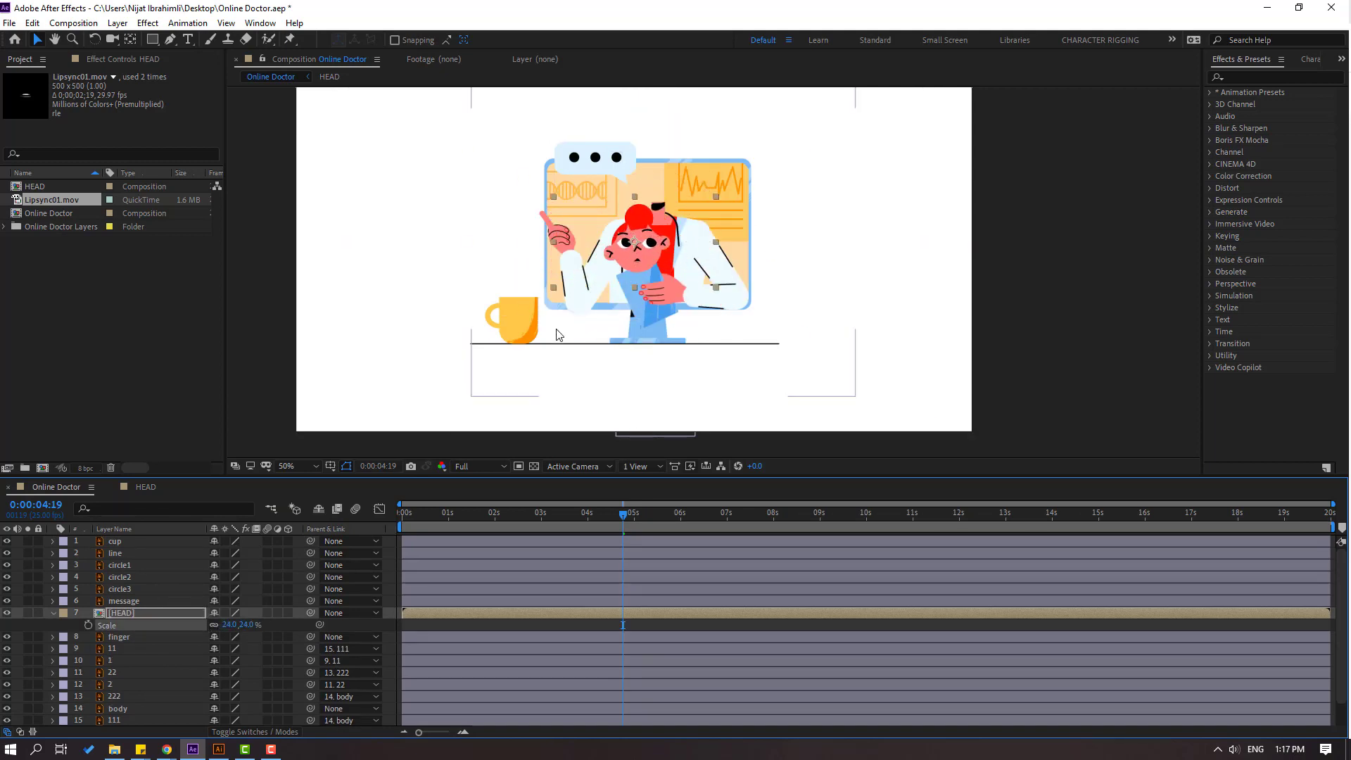
# Set the HEAD layer's anchor point at the chin and move the head onto the character's neck.
pyautogui.scroll(3, 662, 230)
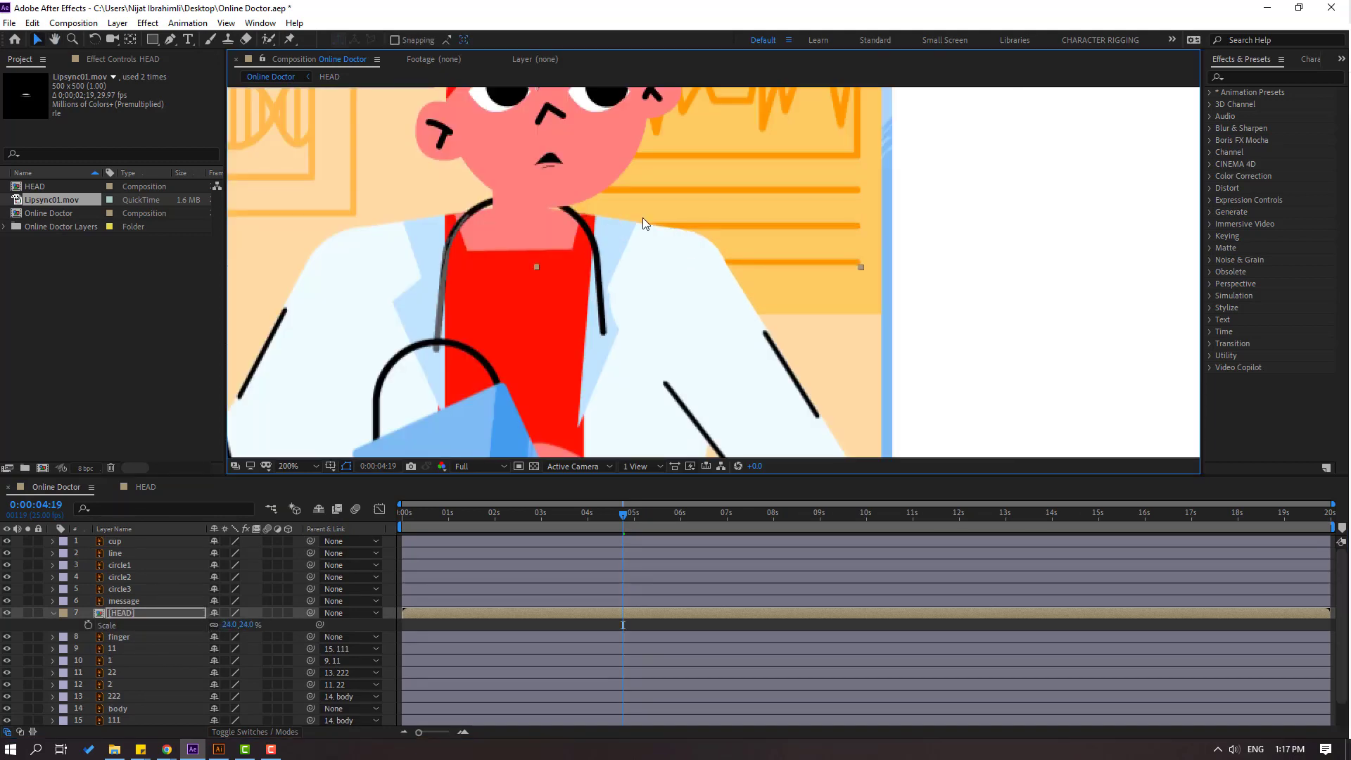
pyautogui.moveTo(646, 224); pyautogui.dragTo(731, 328)
pyautogui.moveTo(679, 275); pyautogui.dragTo(727, 226)
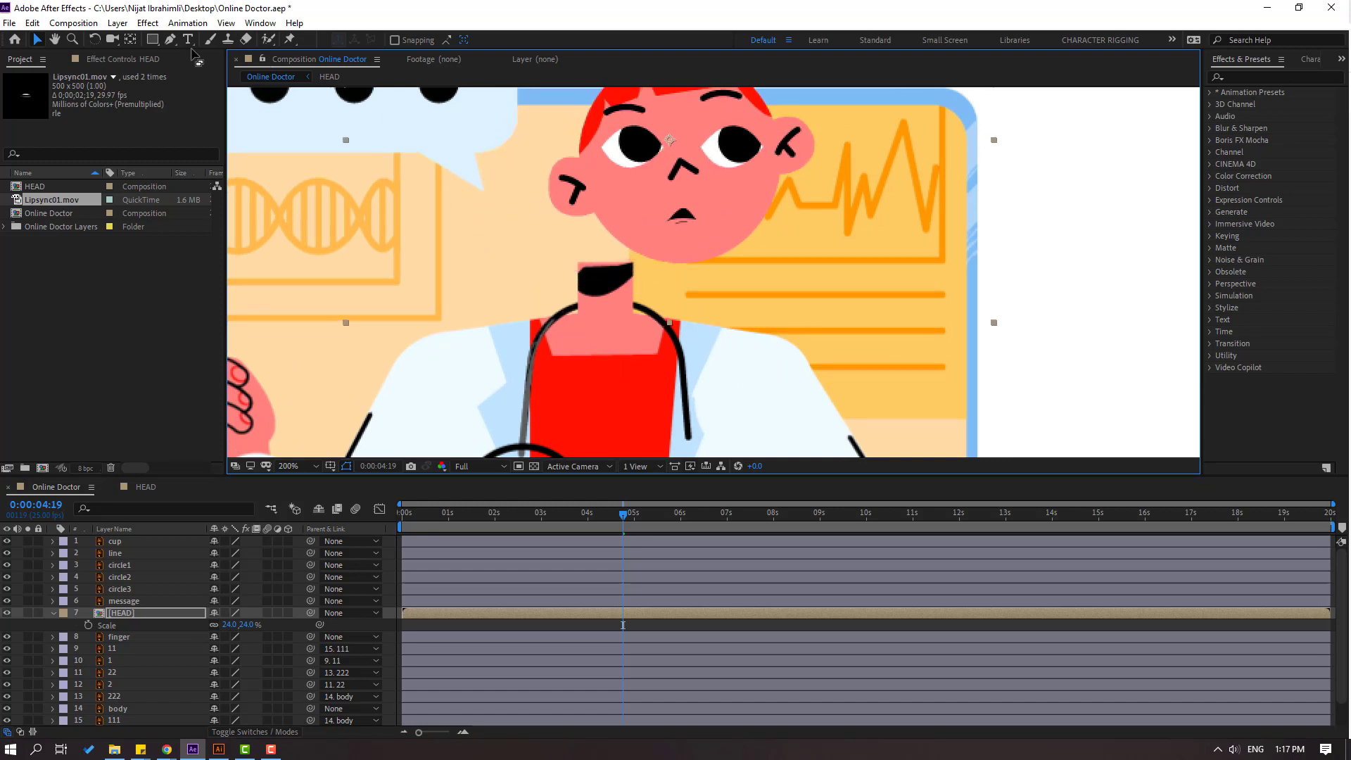
pyautogui.click(128, 39)
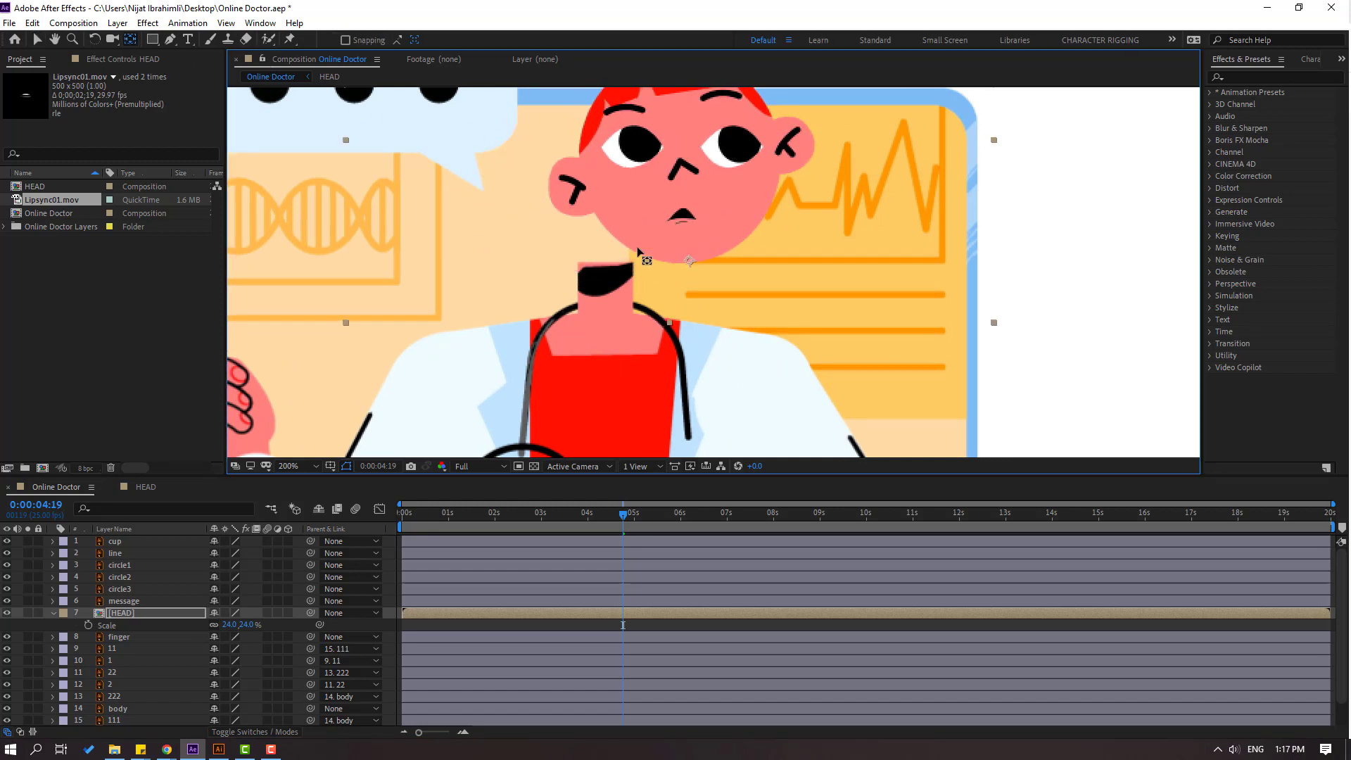
pyautogui.click(37, 40)
pyautogui.moveTo(706, 184); pyautogui.dragTo(624, 208)
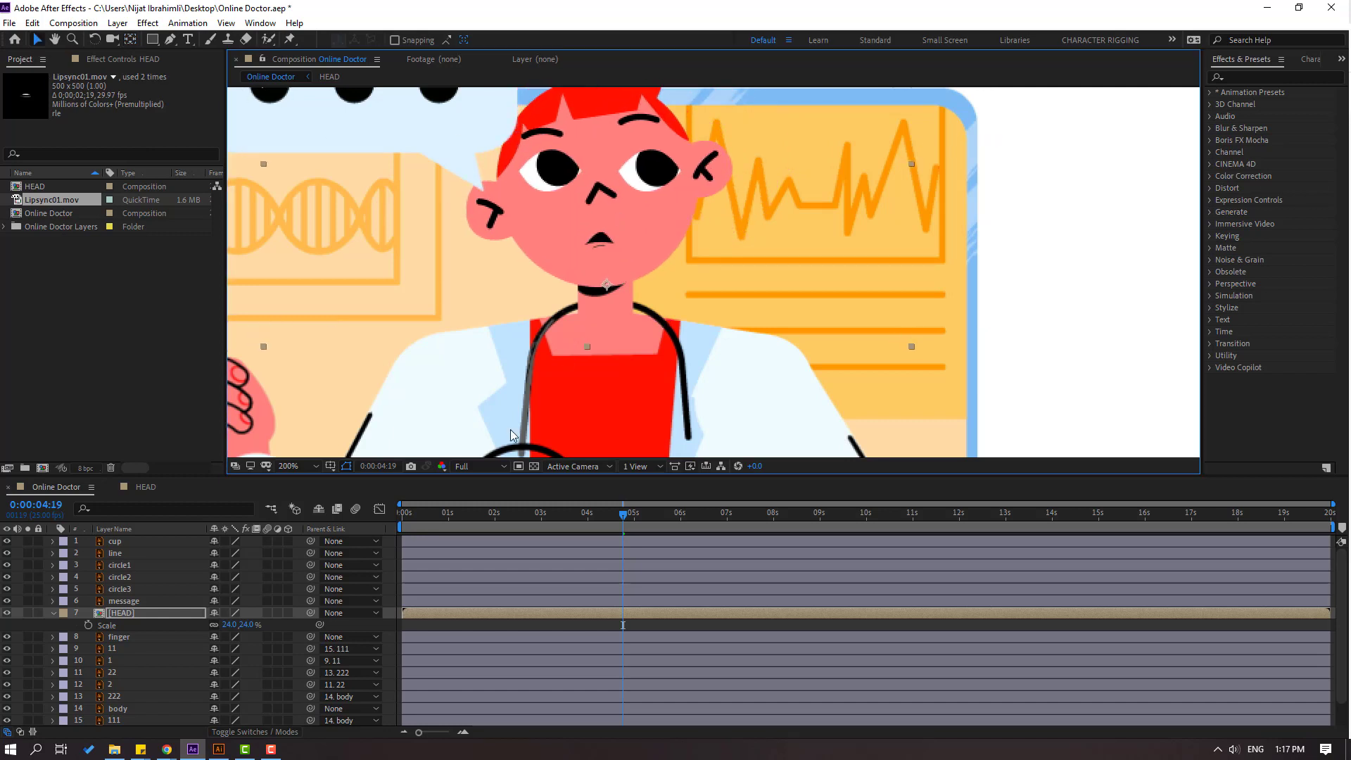
# Reduce the HEAD layer's scale to 18% and nudge the head to fit the neck.
pyautogui.click(227, 625)
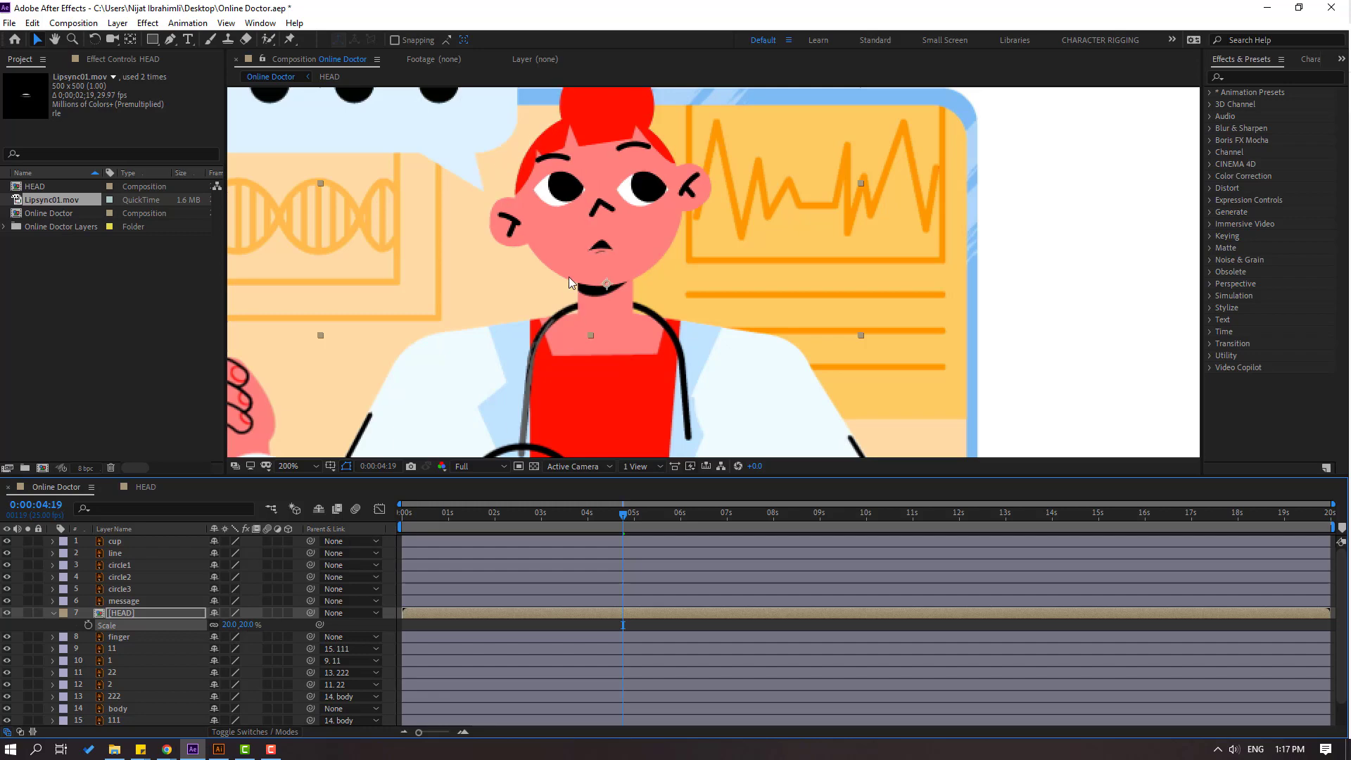
pyautogui.moveTo(609, 244); pyautogui.dragTo(609, 247)
pyautogui.scroll(-2, 707, 345)
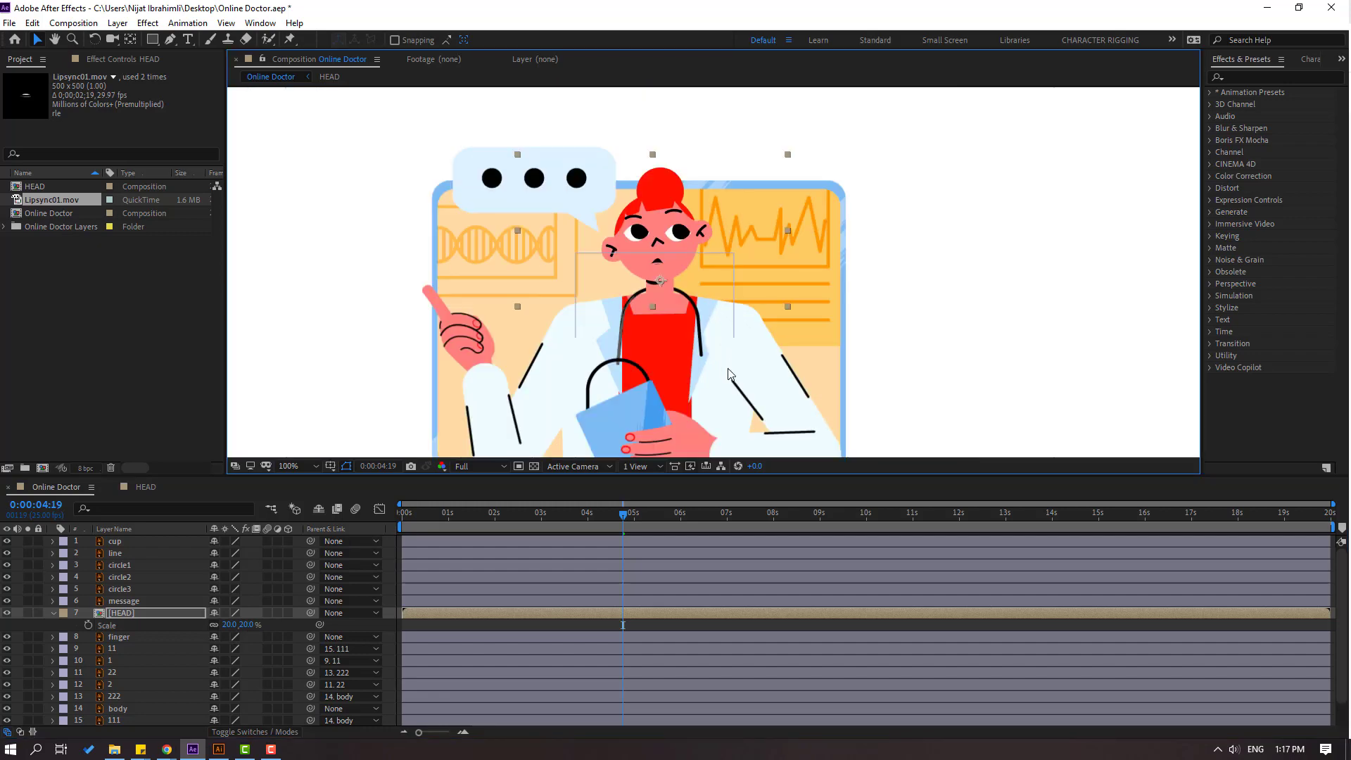
pyautogui.press('.')
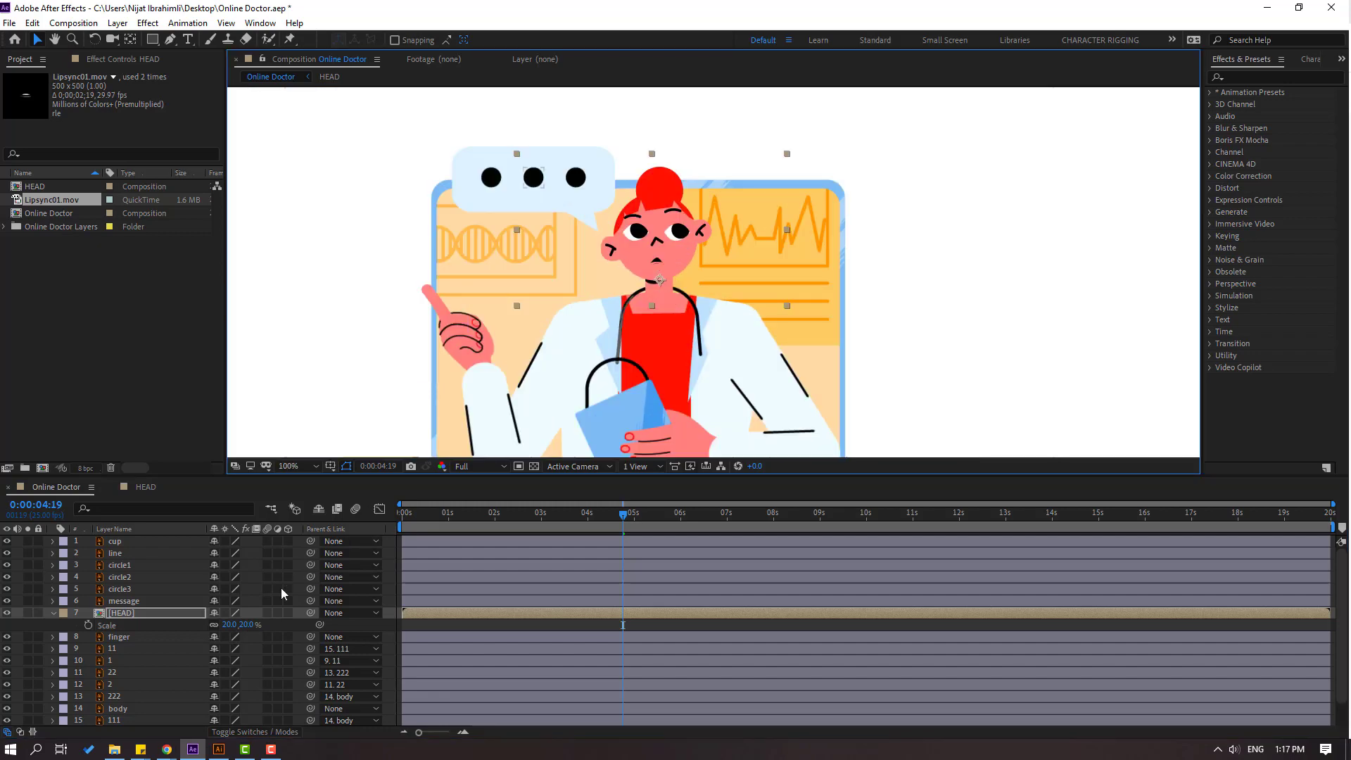
pyautogui.click(228, 626)
pyautogui.write('18')
pyautogui.press('Return')
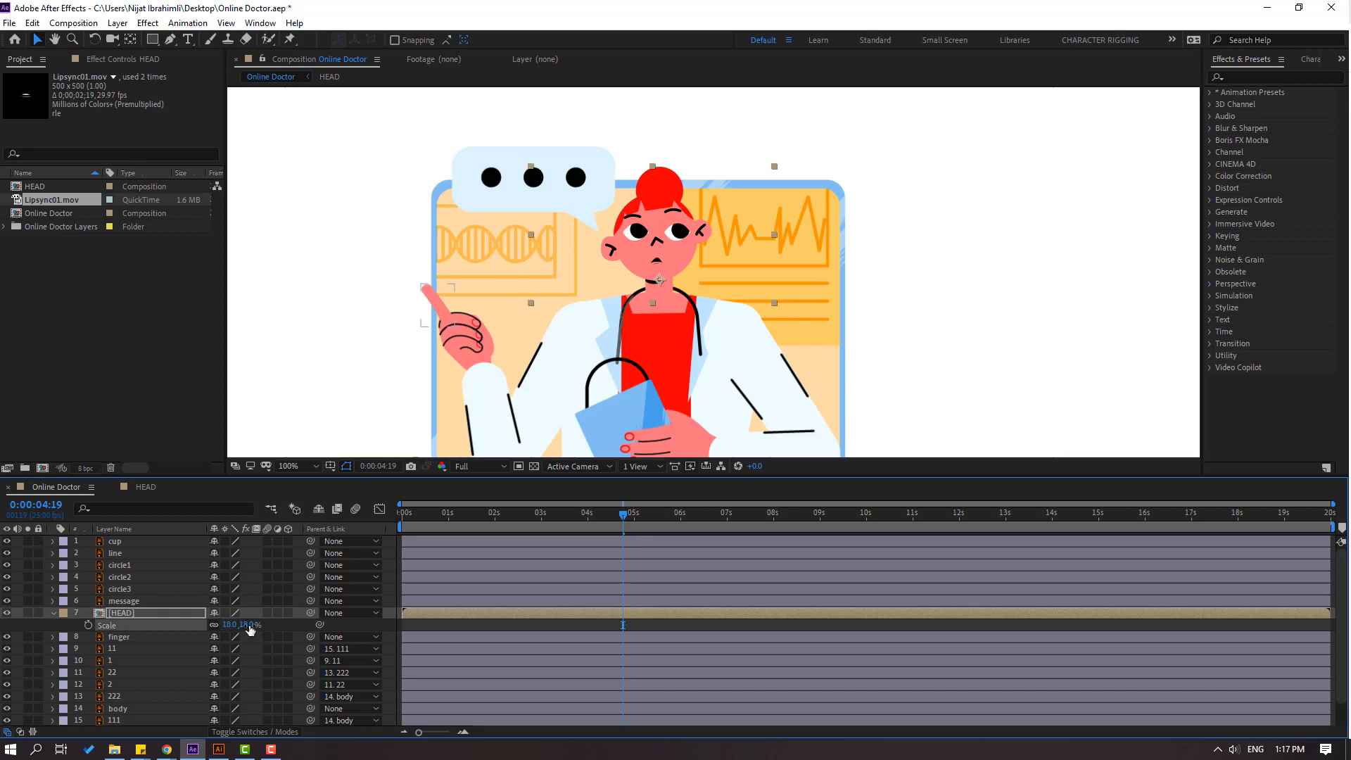
pyautogui.press('.')
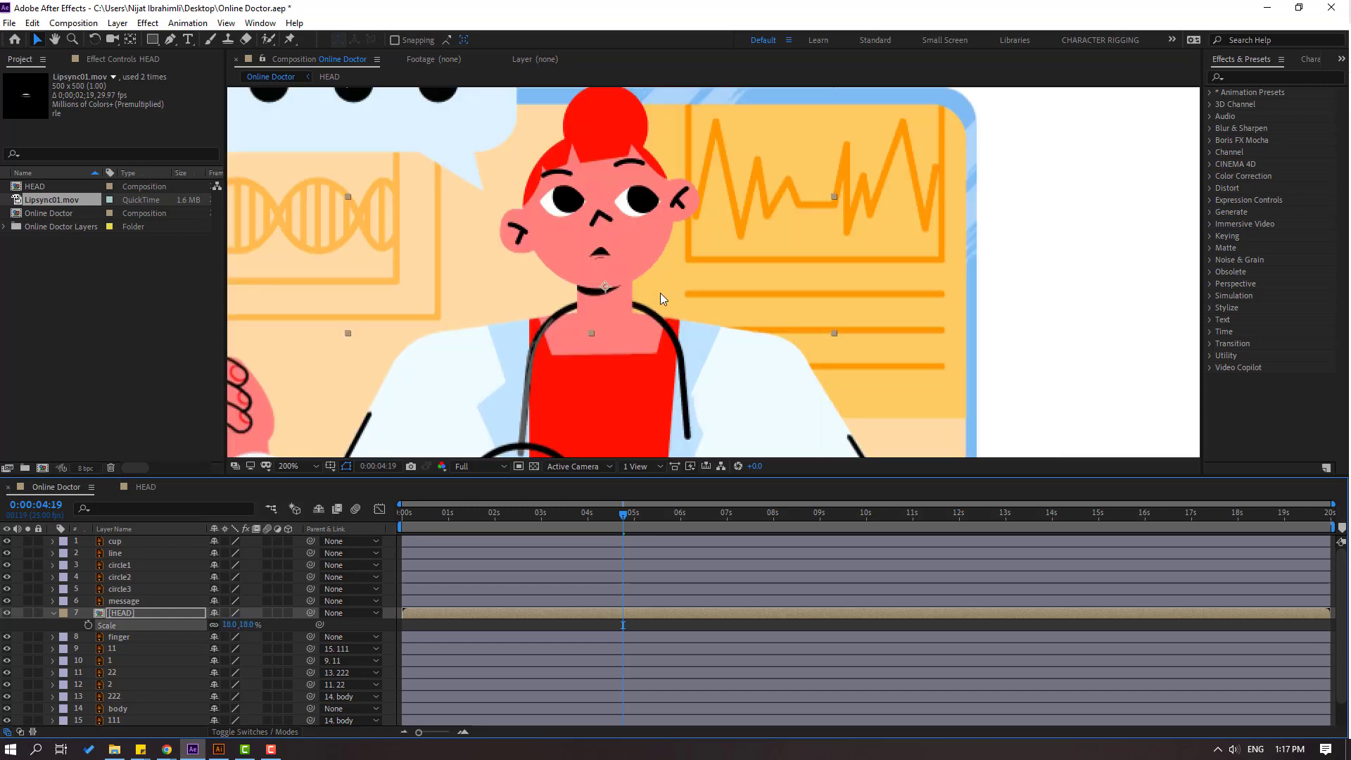
pyautogui.press(',')
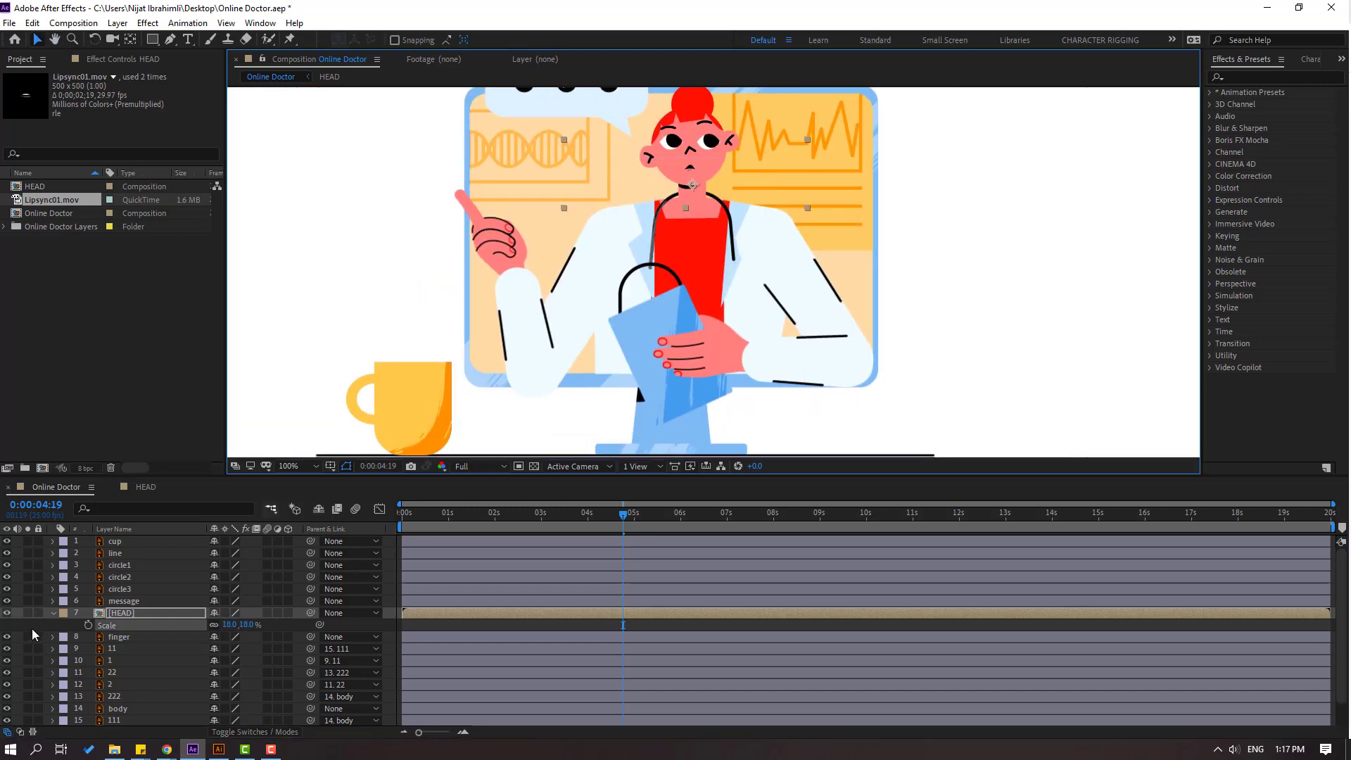
# Rig the raised arm's layers 11, 1 and 111 with Duik Bassel.2's Auto-rig & IK.
pyautogui.click(53, 612)
pyautogui.click(520, 337)
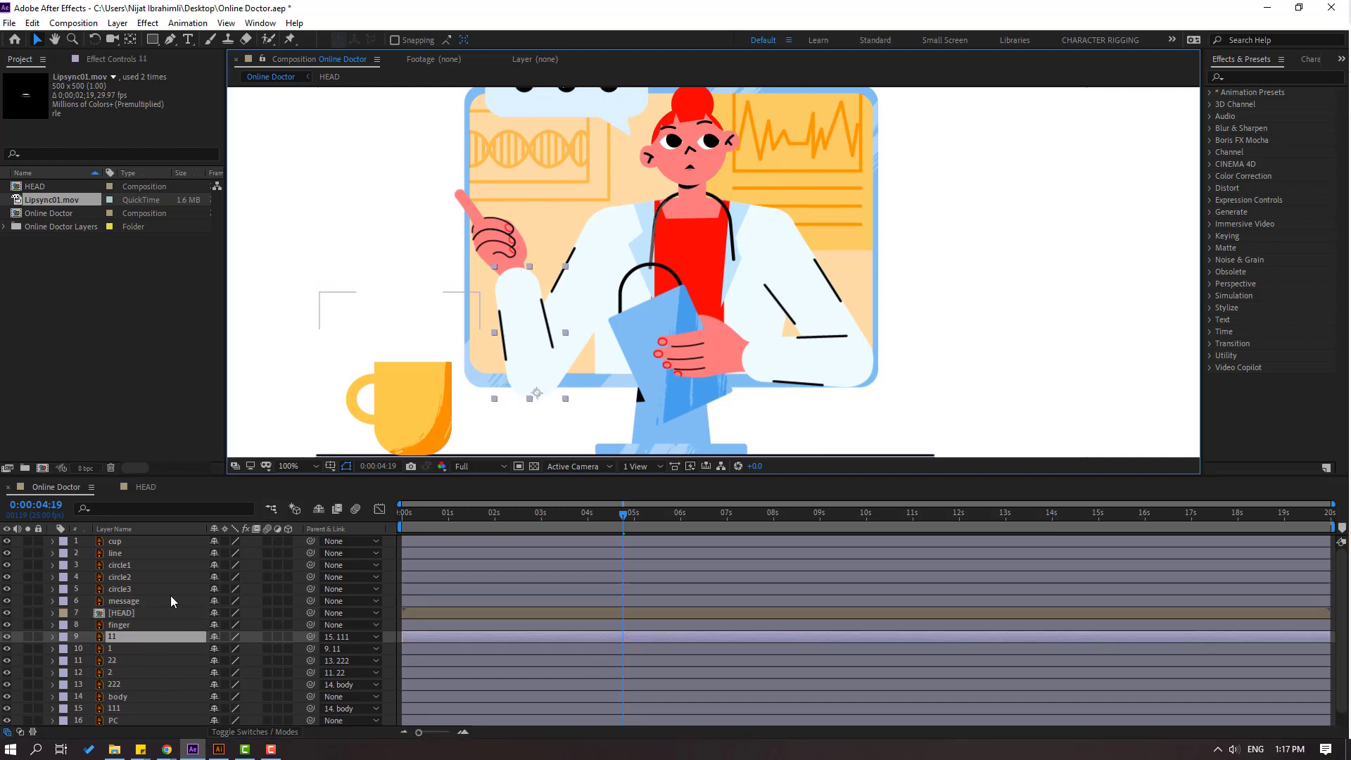
pyautogui.keyDown('shift'); pyautogui.click(141, 653); pyautogui.keyUp('shift')
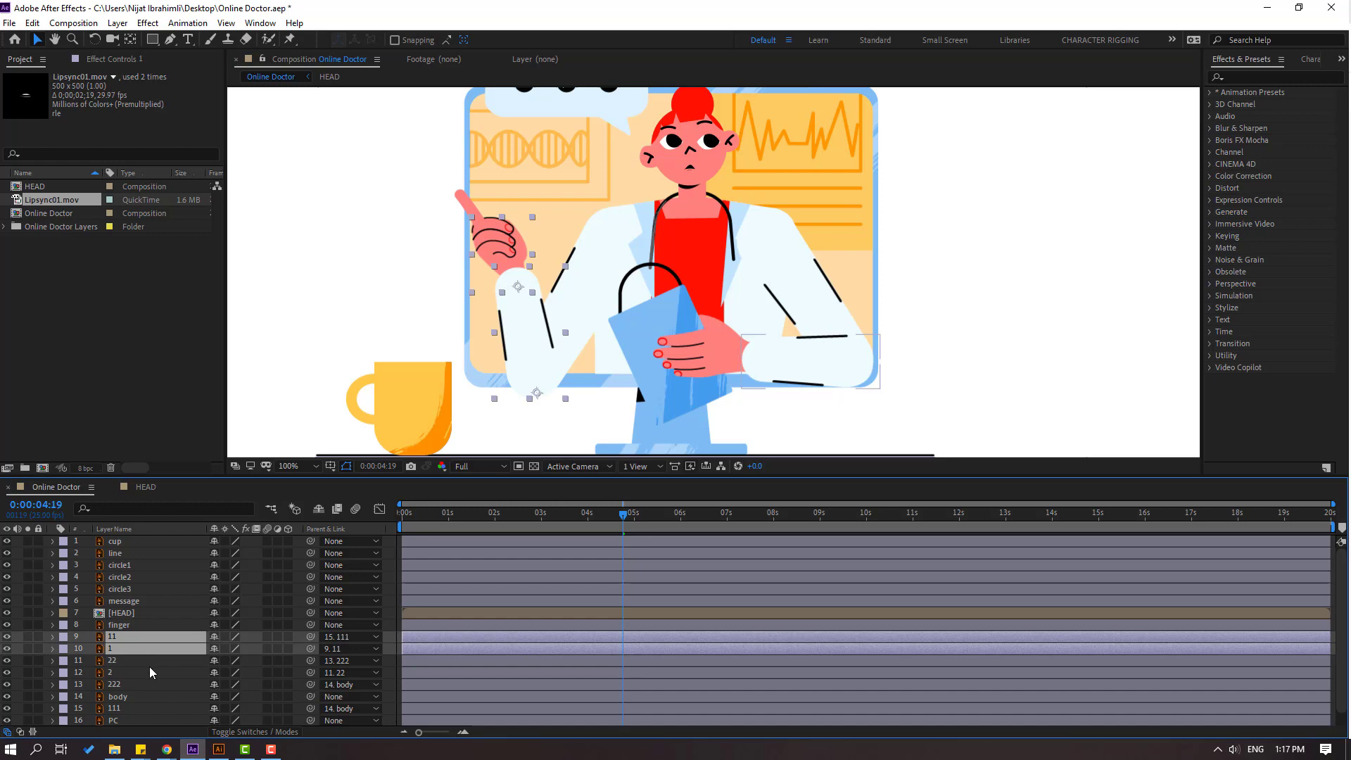
pyautogui.keyDown('ctrl'); pyautogui.click(113, 709); pyautogui.keyUp('ctrl')
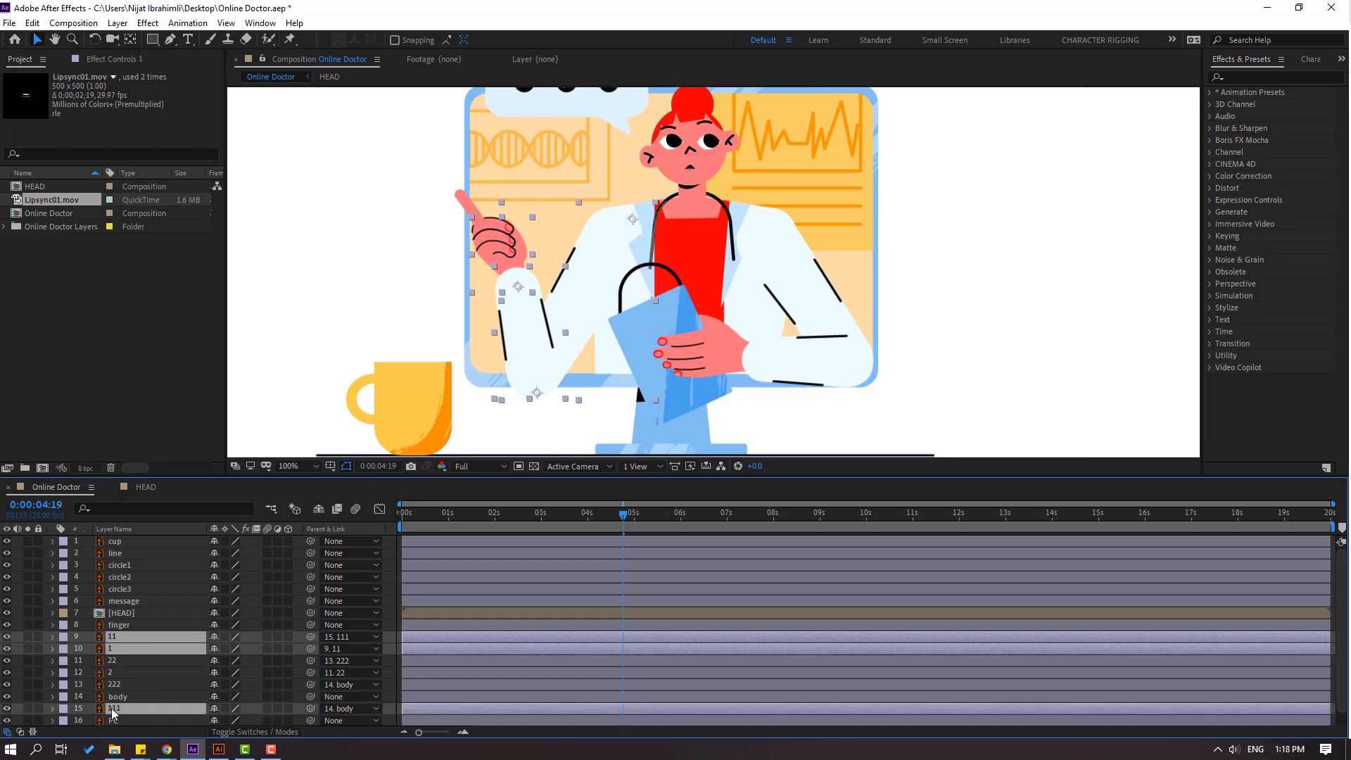
pyautogui.click(259, 23)
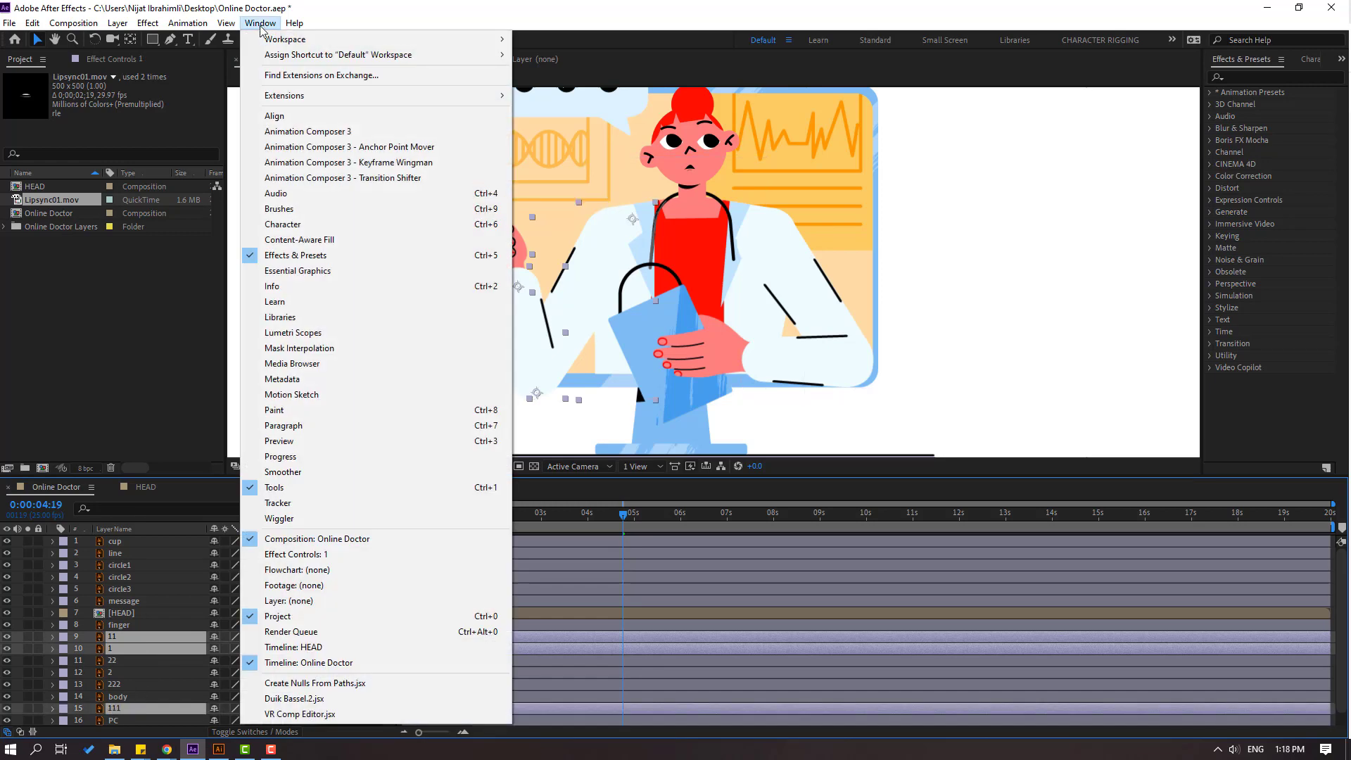
pyautogui.click(295, 698)
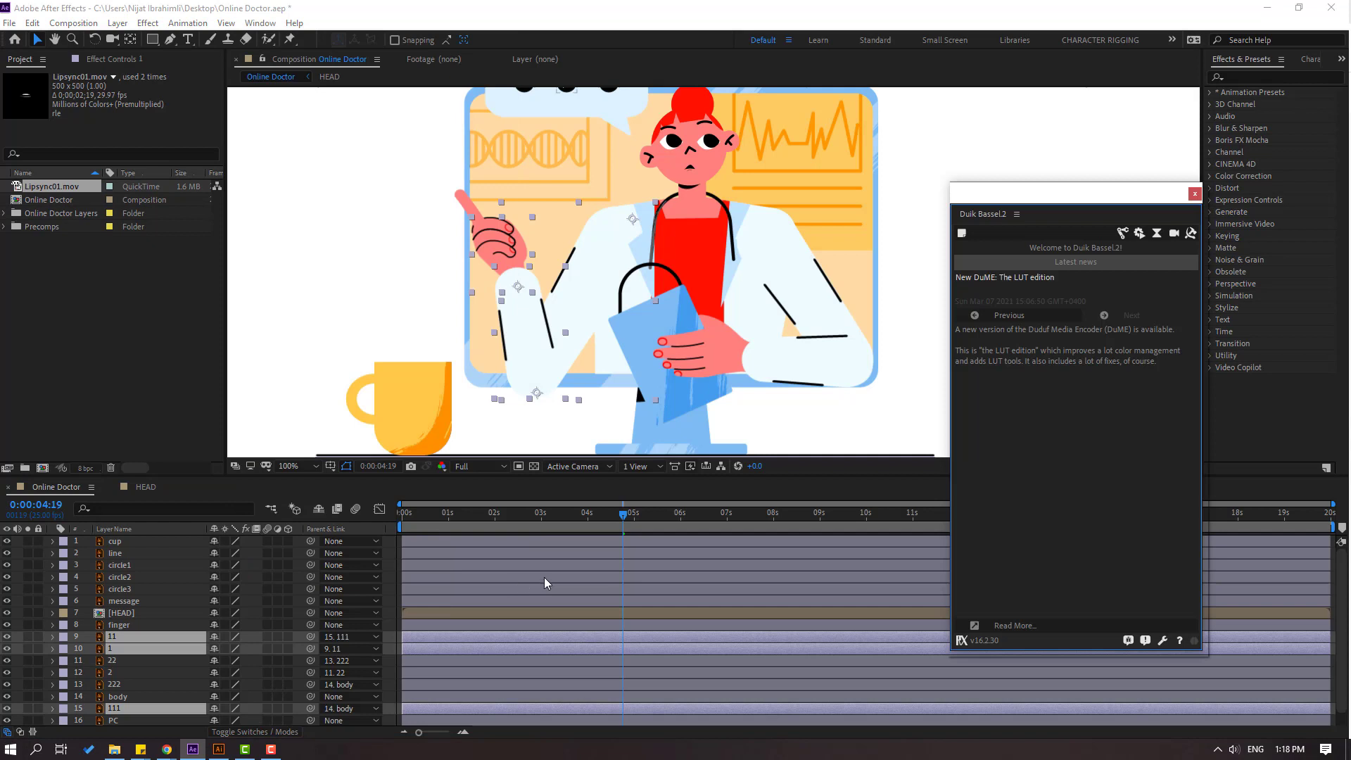
pyautogui.click(1124, 234)
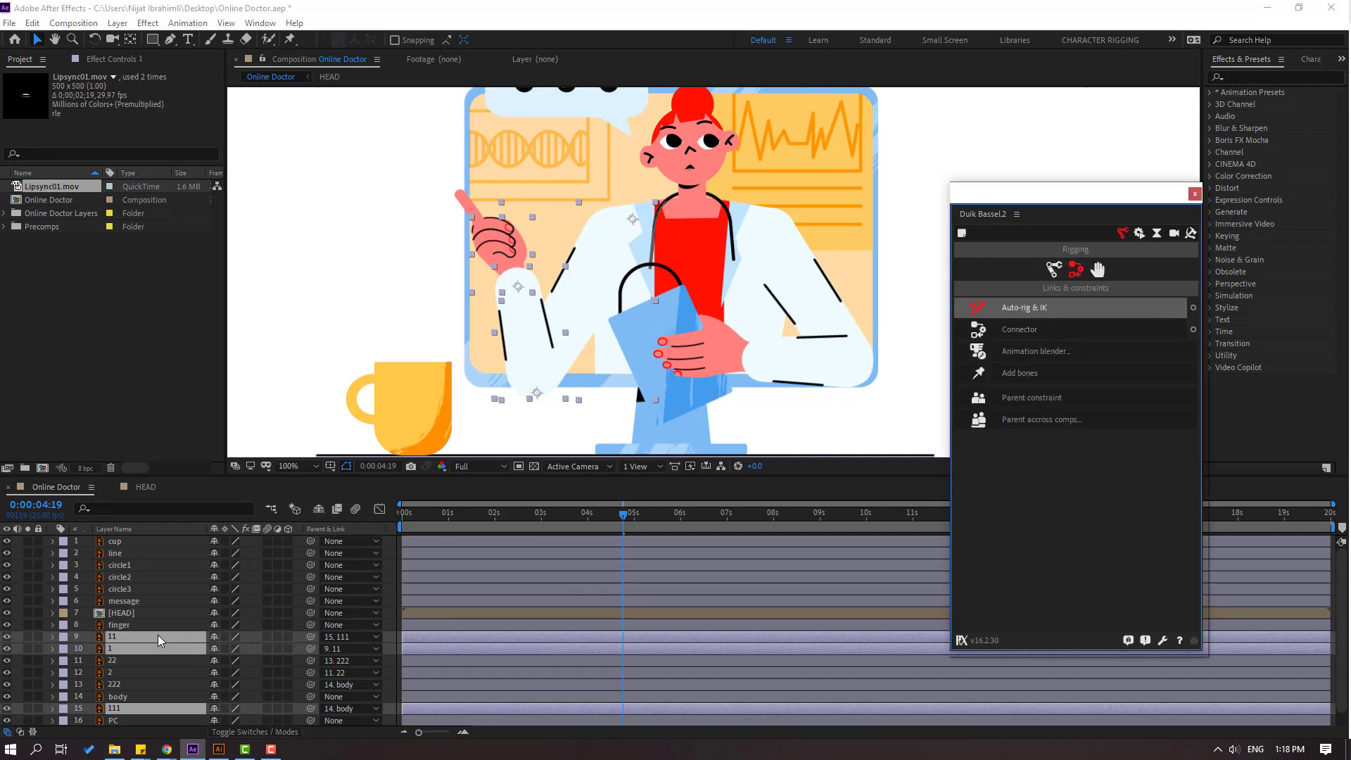
pyautogui.click(1046, 309)
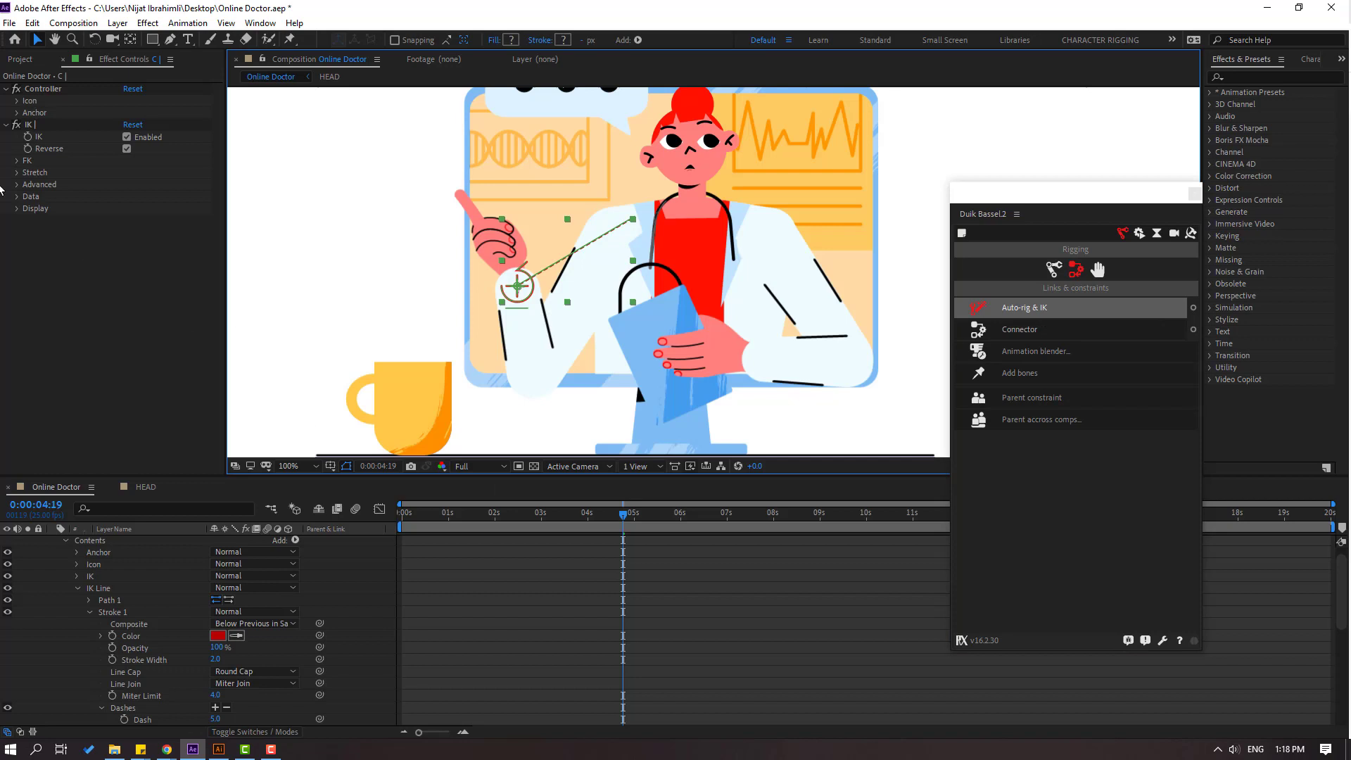
# Set the raised arm controller's icon size to 170% and collapse the controller layer's properties.
pyautogui.click(17, 100)
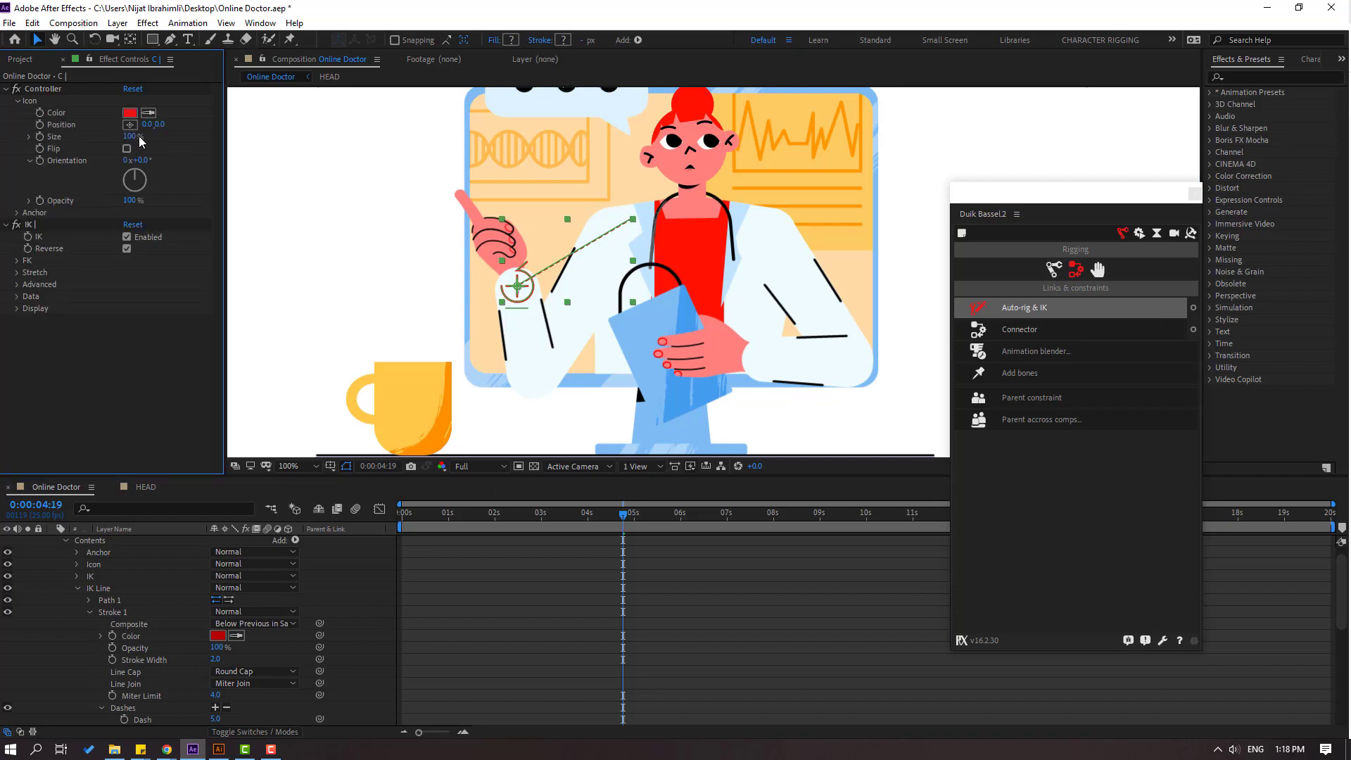
pyautogui.moveTo(132, 141); pyautogui.dragTo(525, 424)
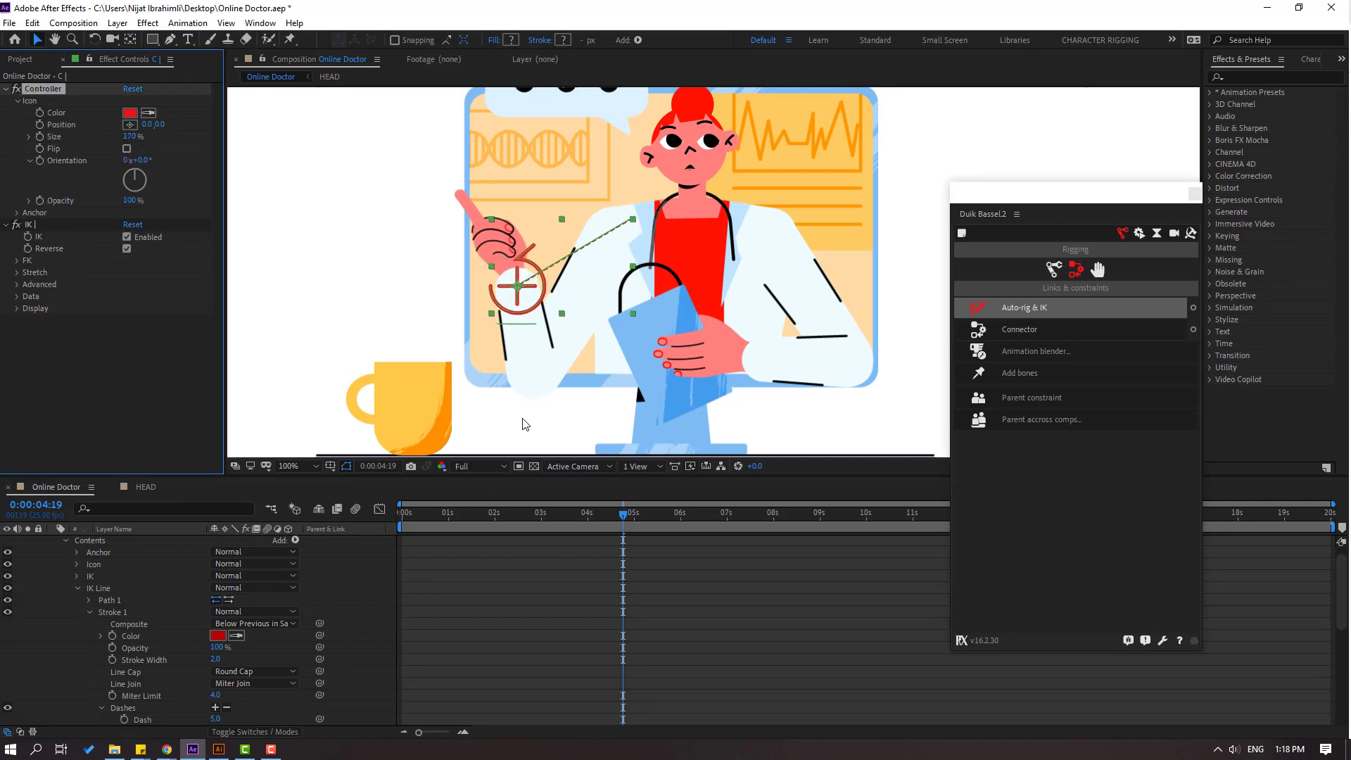
pyautogui.moveTo(528, 297)
pyautogui.mouseDown()
pyautogui.moveTo(524, 311)
pyautogui.moveTo(489, 289)
pyautogui.moveTo(527, 282)
pyautogui.mouseUp()
pyautogui.scroll(2, 82, 617)
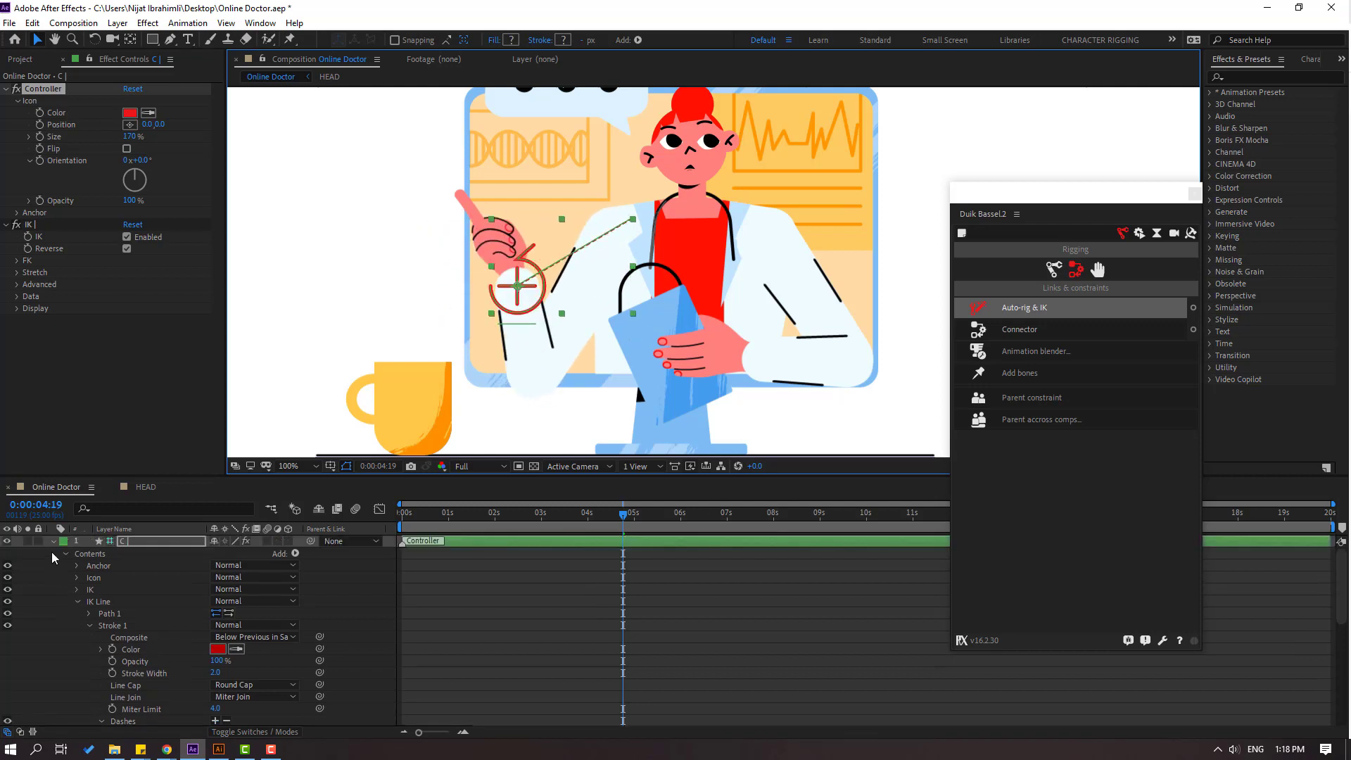
pyautogui.click(52, 541)
pyautogui.hotkey('ctrl', 'a')
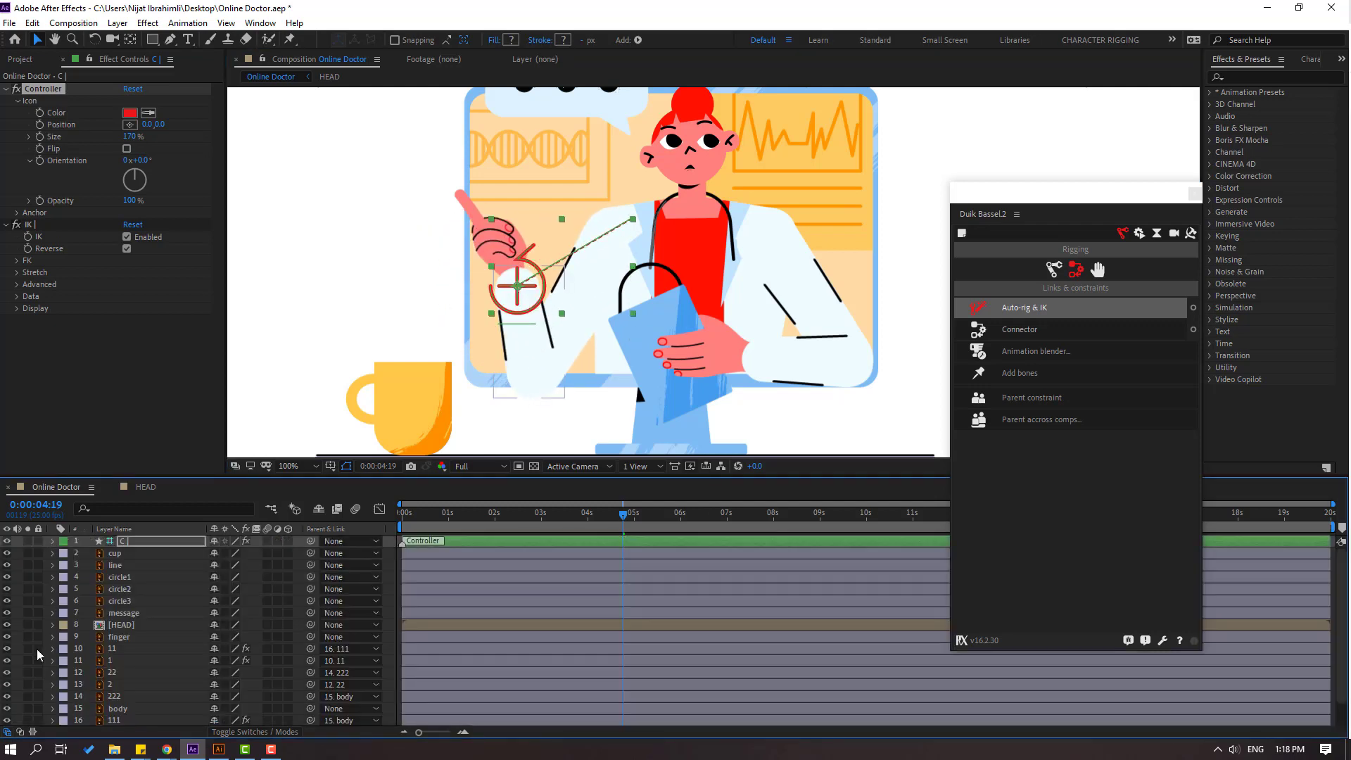
# Parent the finger layer to the raised arm's controller and move its anchor point to the base of the finger.
pyautogui.click(116, 638)
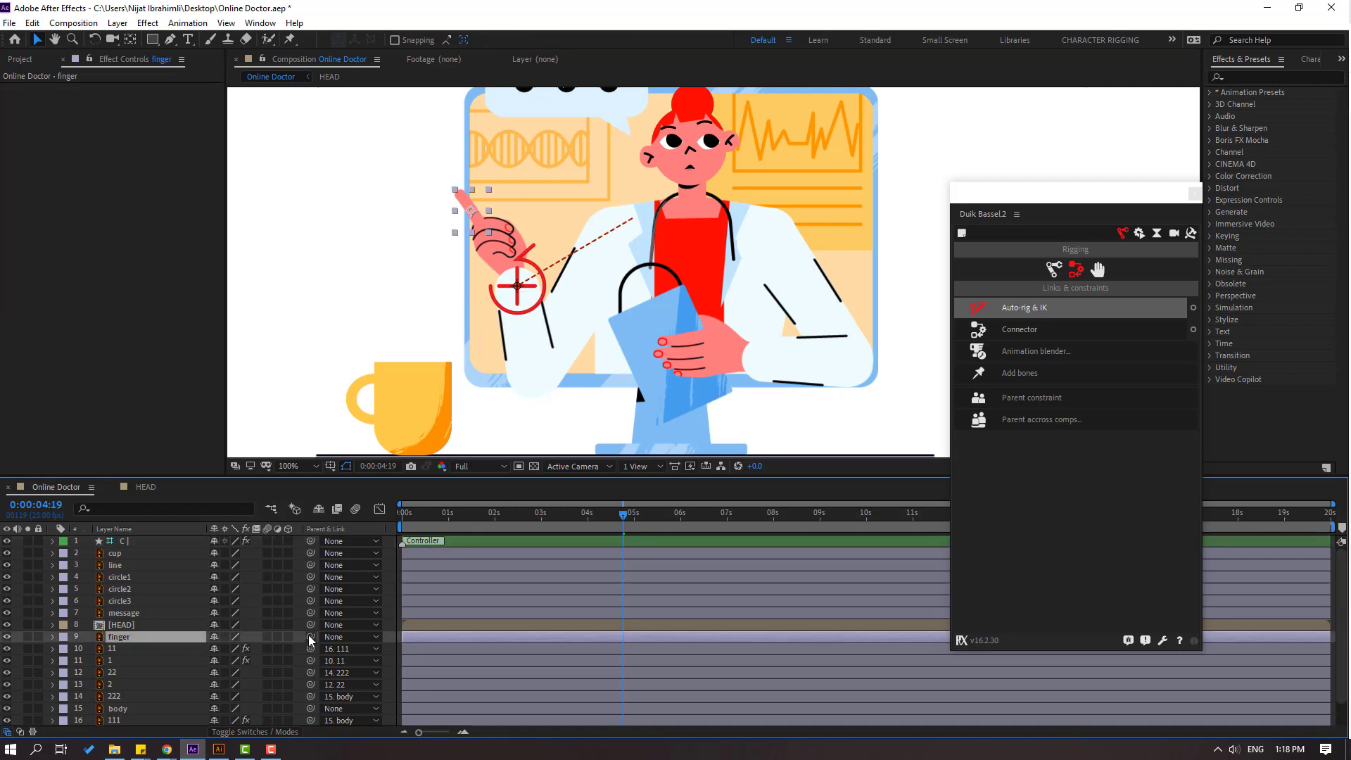
pyautogui.moveTo(311, 638); pyautogui.dragTo(120, 546)
pyautogui.click(28, 637)
pyautogui.moveTo(480, 241); pyautogui.dragTo(620, 316)
pyautogui.scroll(2, 617, 318)
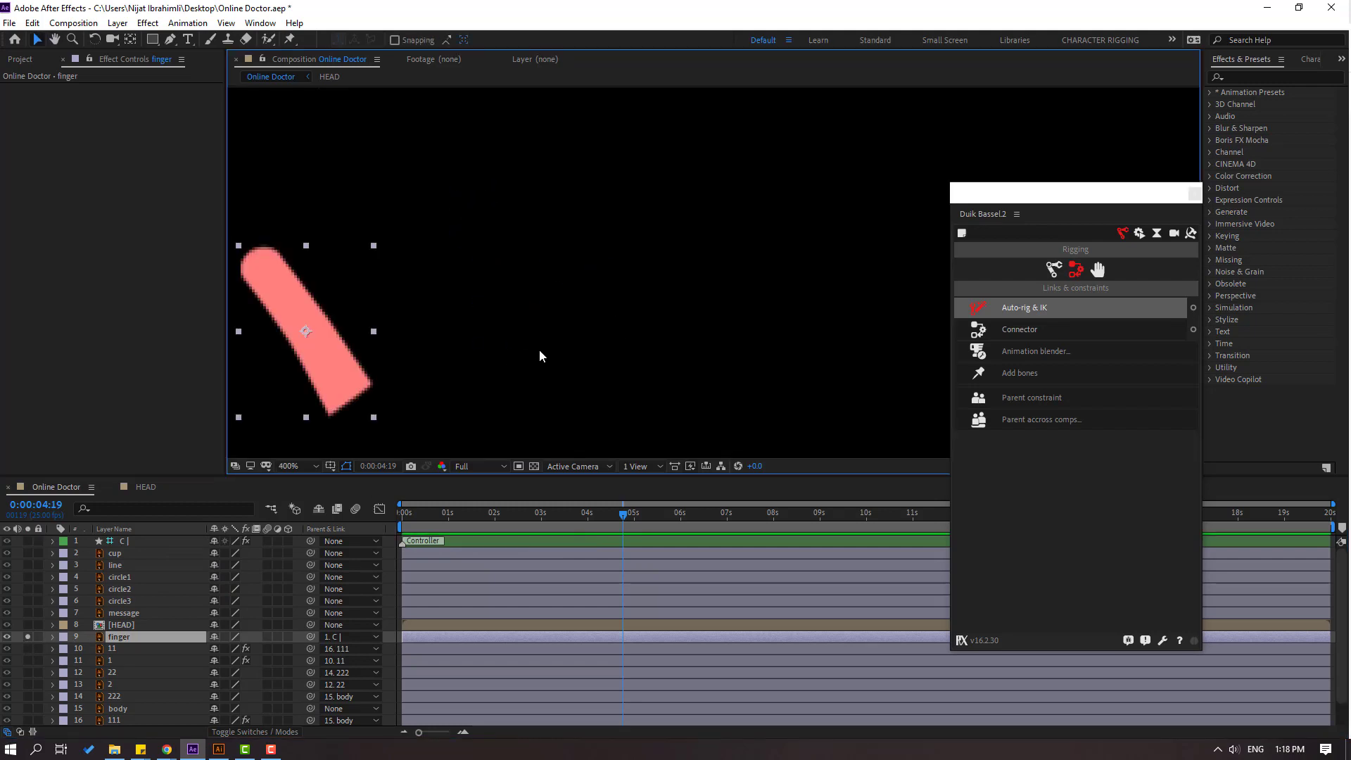
pyautogui.moveTo(388, 377); pyautogui.dragTo(570, 314)
pyautogui.press('v')
pyautogui.click(130, 39)
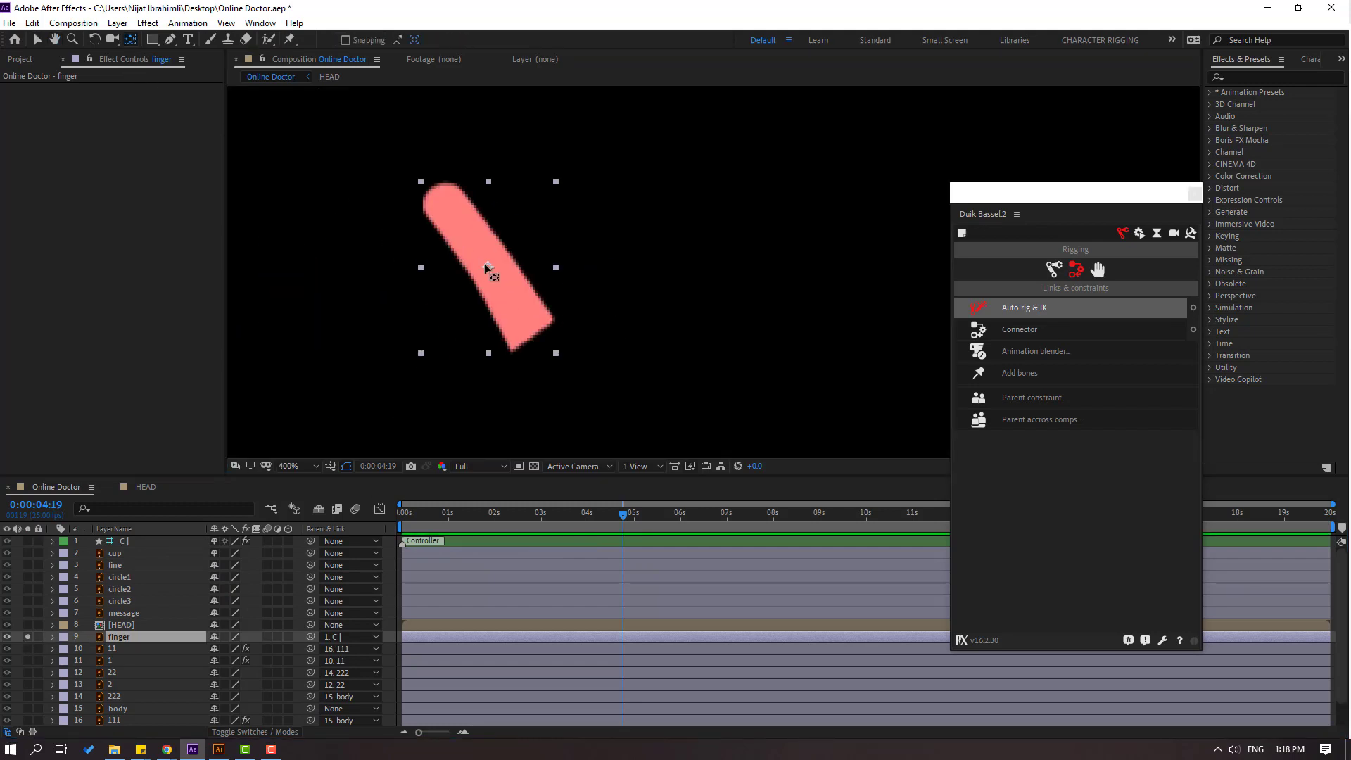
pyautogui.moveTo(486, 266); pyautogui.dragTo(530, 326)
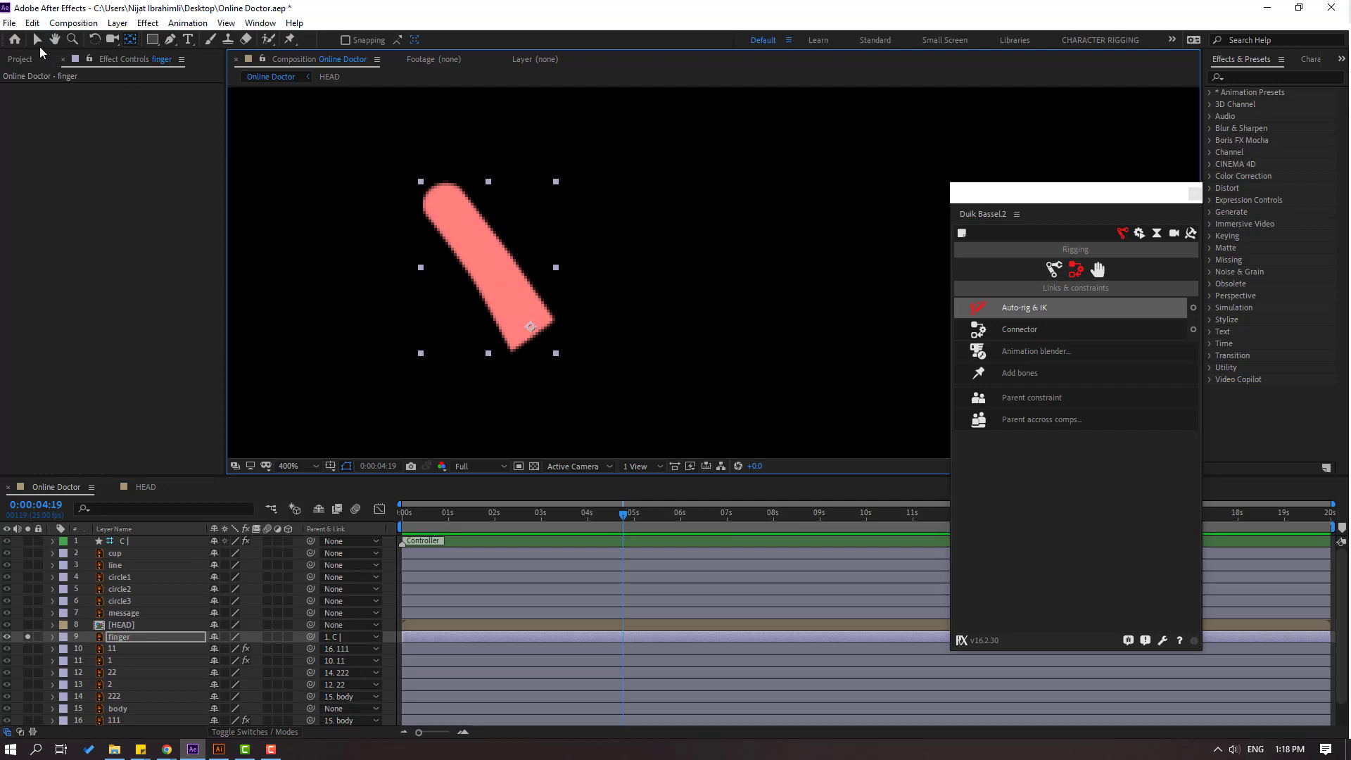
pyautogui.click(37, 40)
pyautogui.click(26, 636)
pyautogui.scroll(-1, 519, 380)
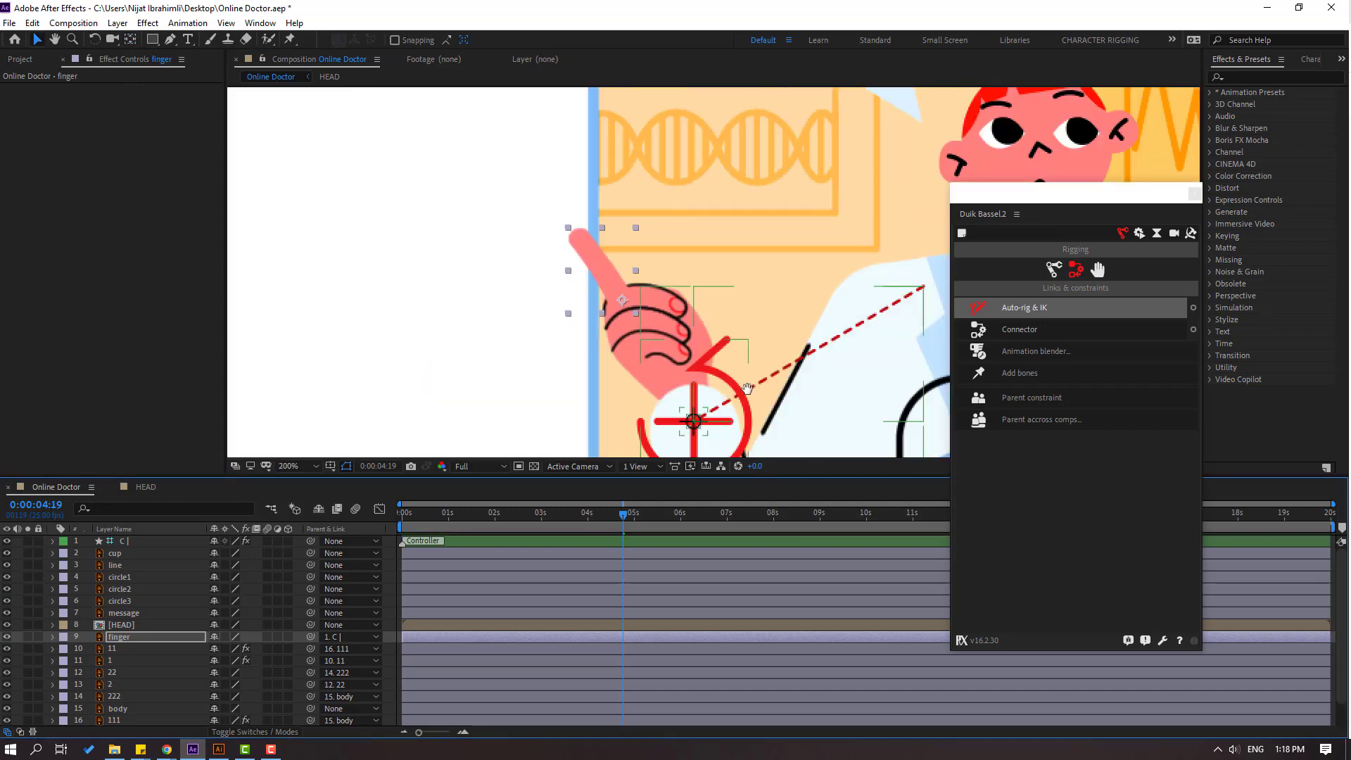
# Try moving the raised arm's controller to test how the arm bends and the finger follows.
pyautogui.moveTo(712, 403); pyautogui.dragTo(494, 331)
pyautogui.click(128, 542)
pyautogui.scroll(-2, 548, 369)
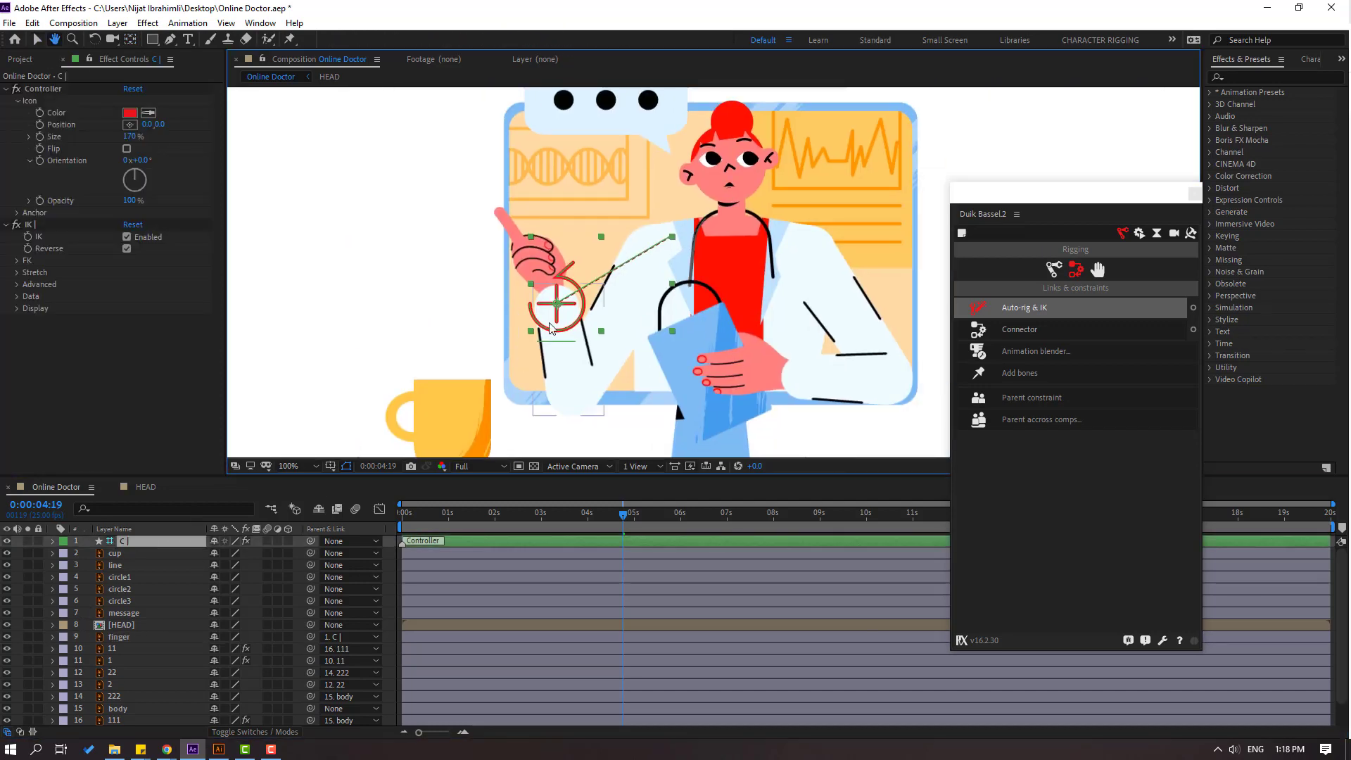
pyautogui.moveTo(540, 304); pyautogui.dragTo(547, 353)
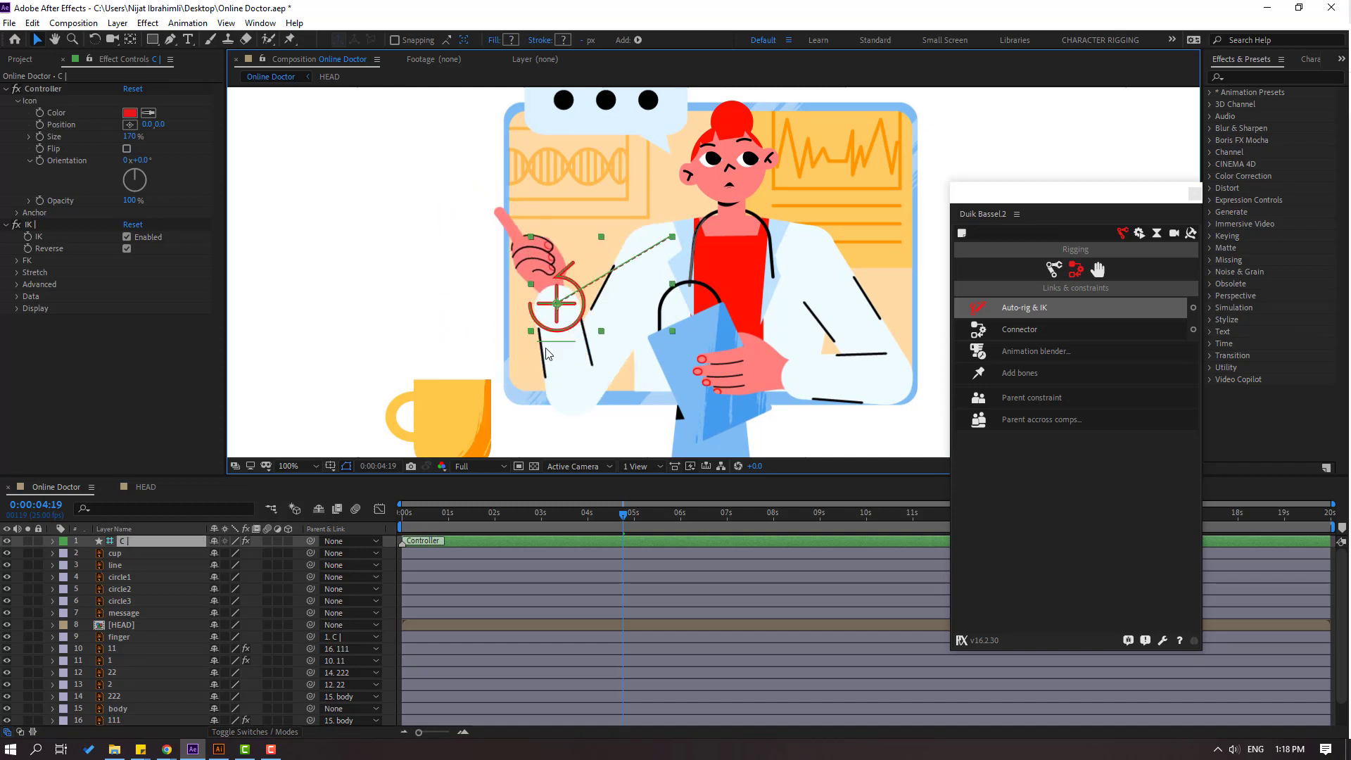
# Rig the other arm's layers 2, 22 and 222 with Duik's Auto-rig & IK.
pyautogui.moveTo(805, 324); pyautogui.dragTo(665, 257)
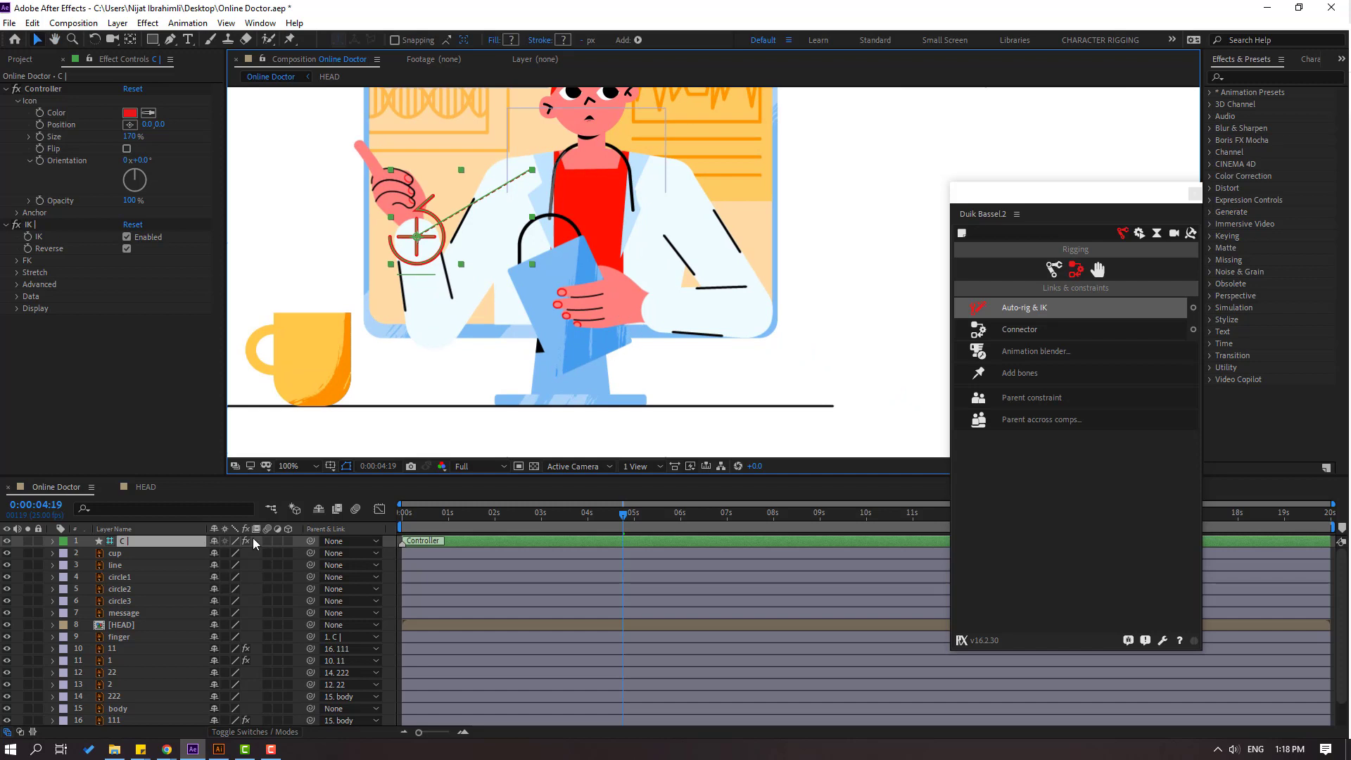
pyautogui.click(122, 685)
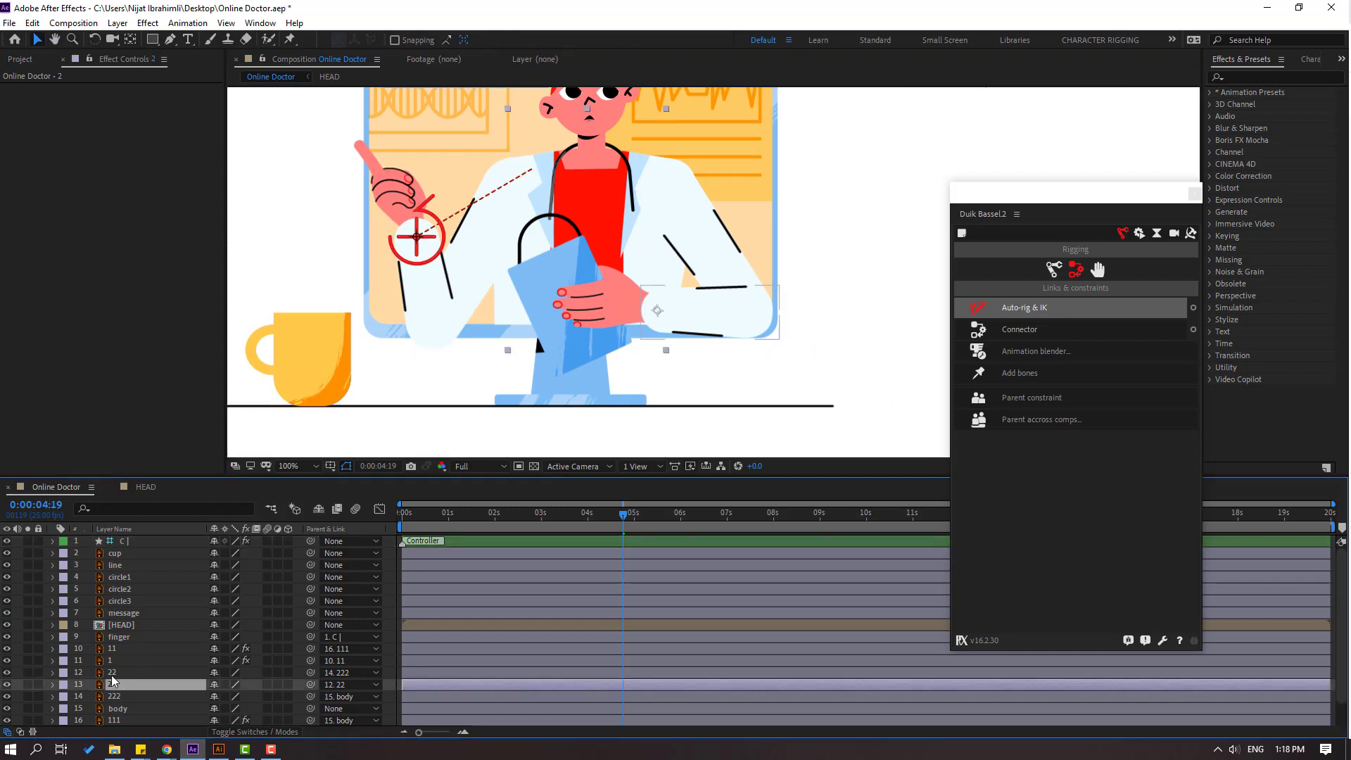
pyautogui.keyDown('ctrl'); pyautogui.click(115, 673); pyautogui.keyUp('ctrl')
pyautogui.keyDown('shift'); pyautogui.click(114, 695); pyautogui.keyUp('shift')
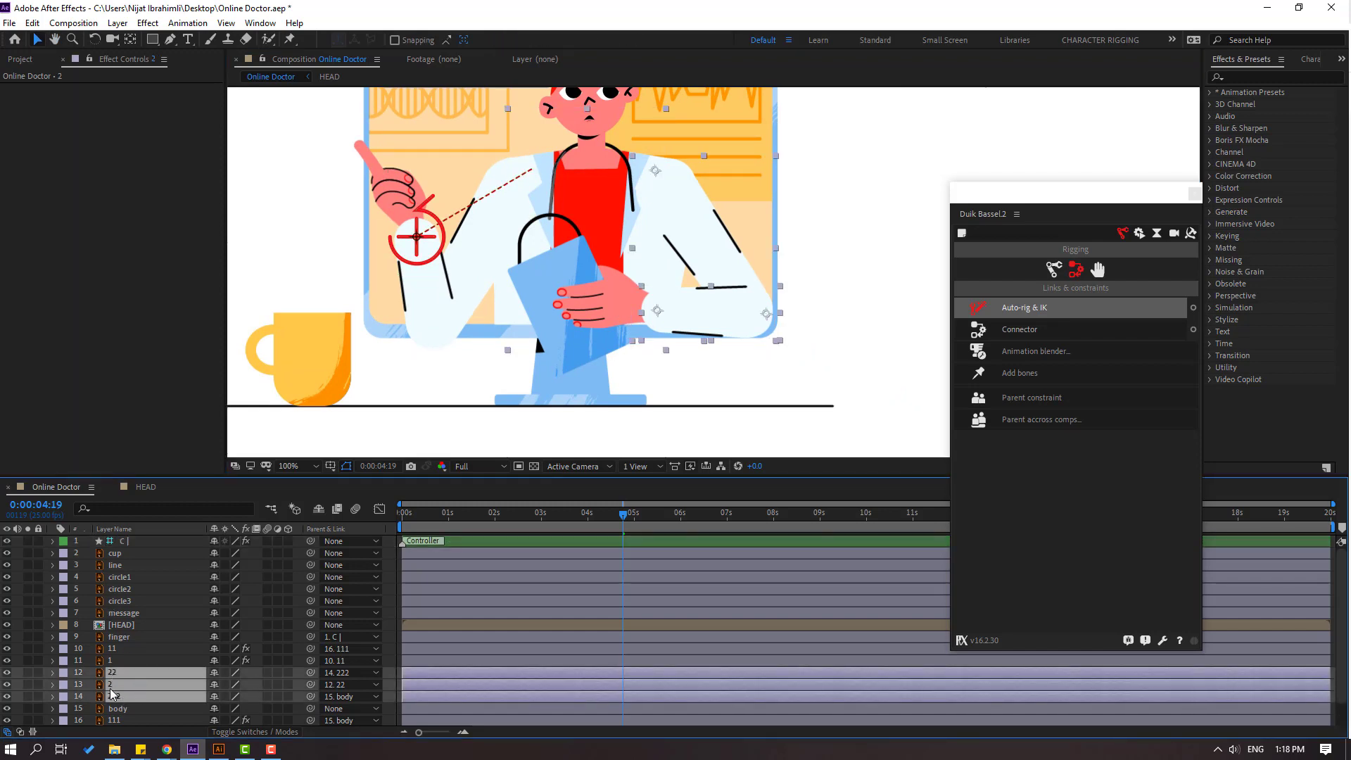
pyautogui.click(1043, 314)
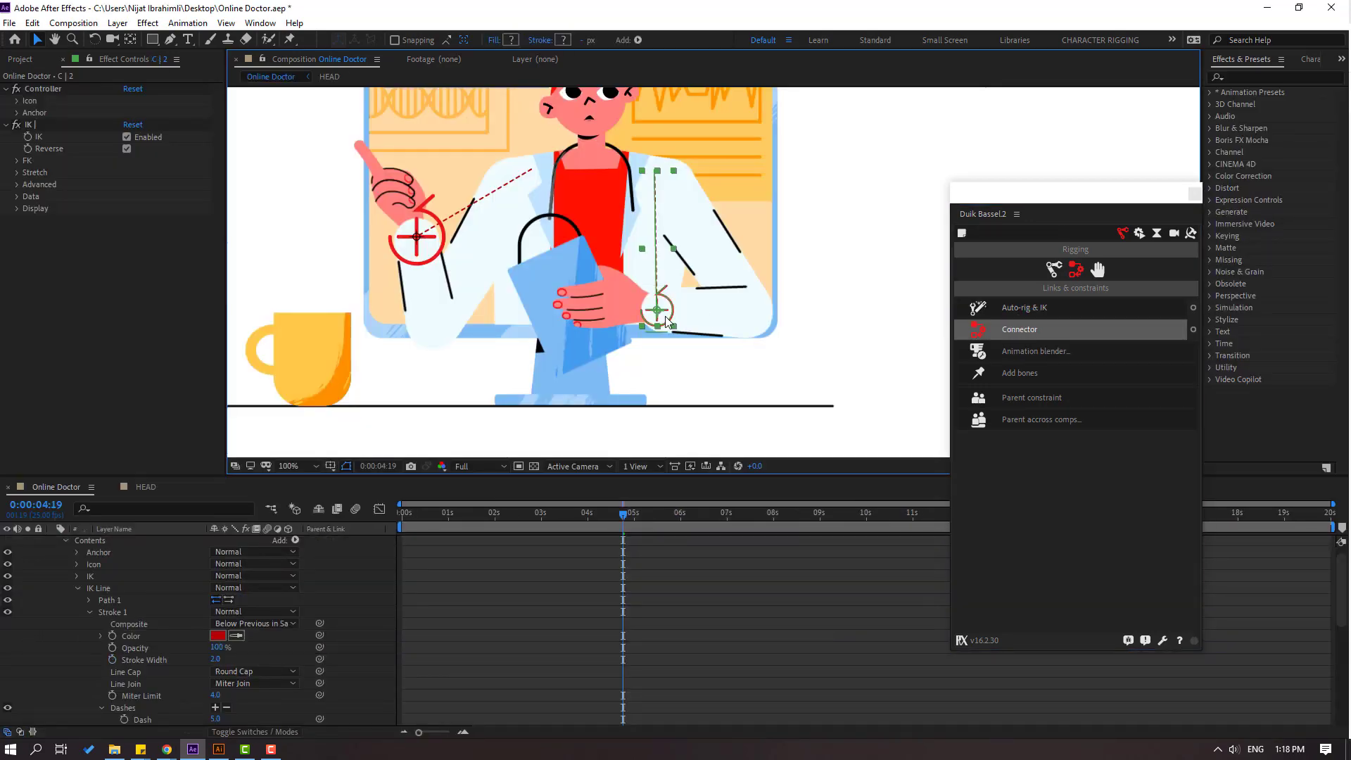
# Collapse the new controller layer's properties and set its icon size to 150%.
pyautogui.moveTo(667, 321)
pyautogui.mouseDown()
pyautogui.moveTo(679, 295)
pyautogui.moveTo(640, 306)
pyautogui.moveTo(668, 310)
pyautogui.moveTo(655, 331)
pyautogui.moveTo(674, 304)
pyautogui.moveTo(653, 316)
pyautogui.mouseUp()
pyautogui.scroll(2, 80, 564)
pyautogui.click(52, 541)
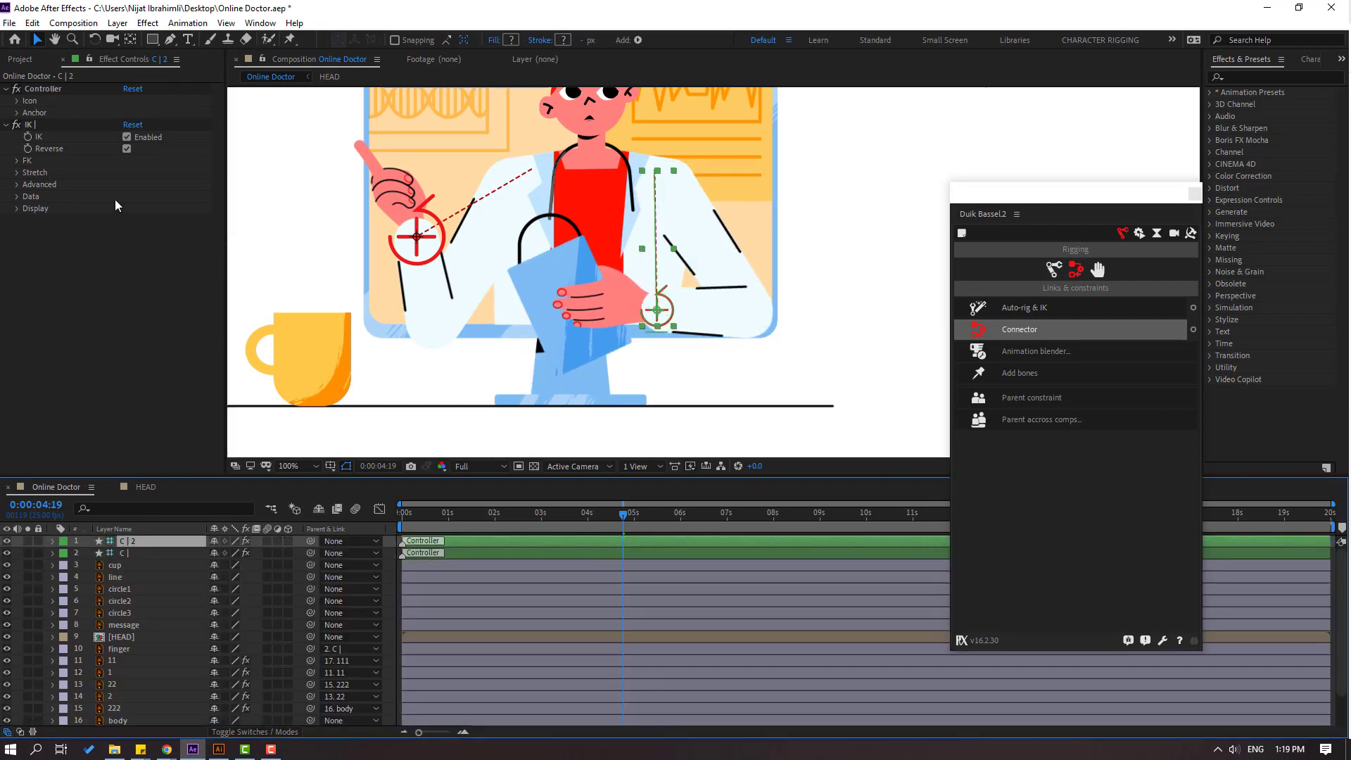
pyautogui.click(18, 101)
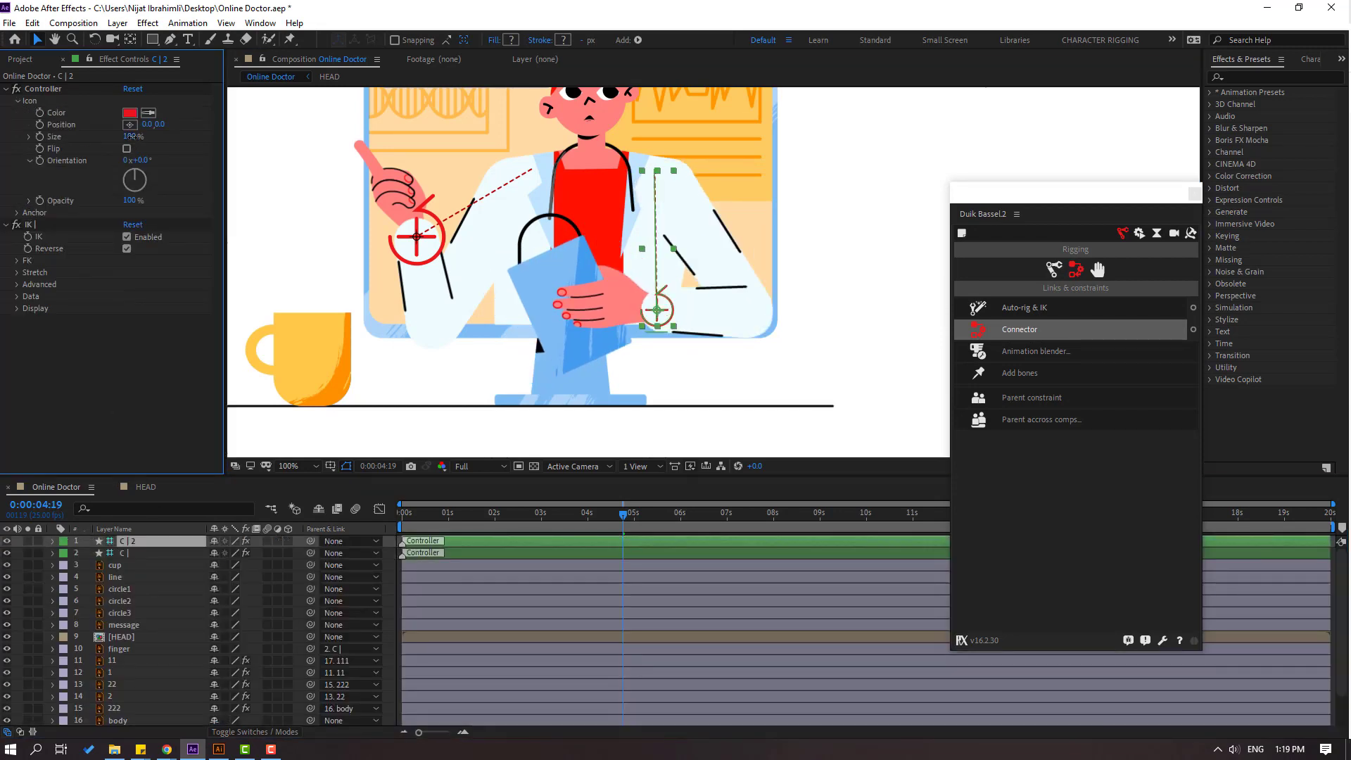
pyautogui.moveTo(132, 137); pyautogui.dragTo(167, 136)
# Move layer 222 below the body layer and test that arm's controller, undoing the test movement.
pyautogui.scroll(-3, 103, 590)
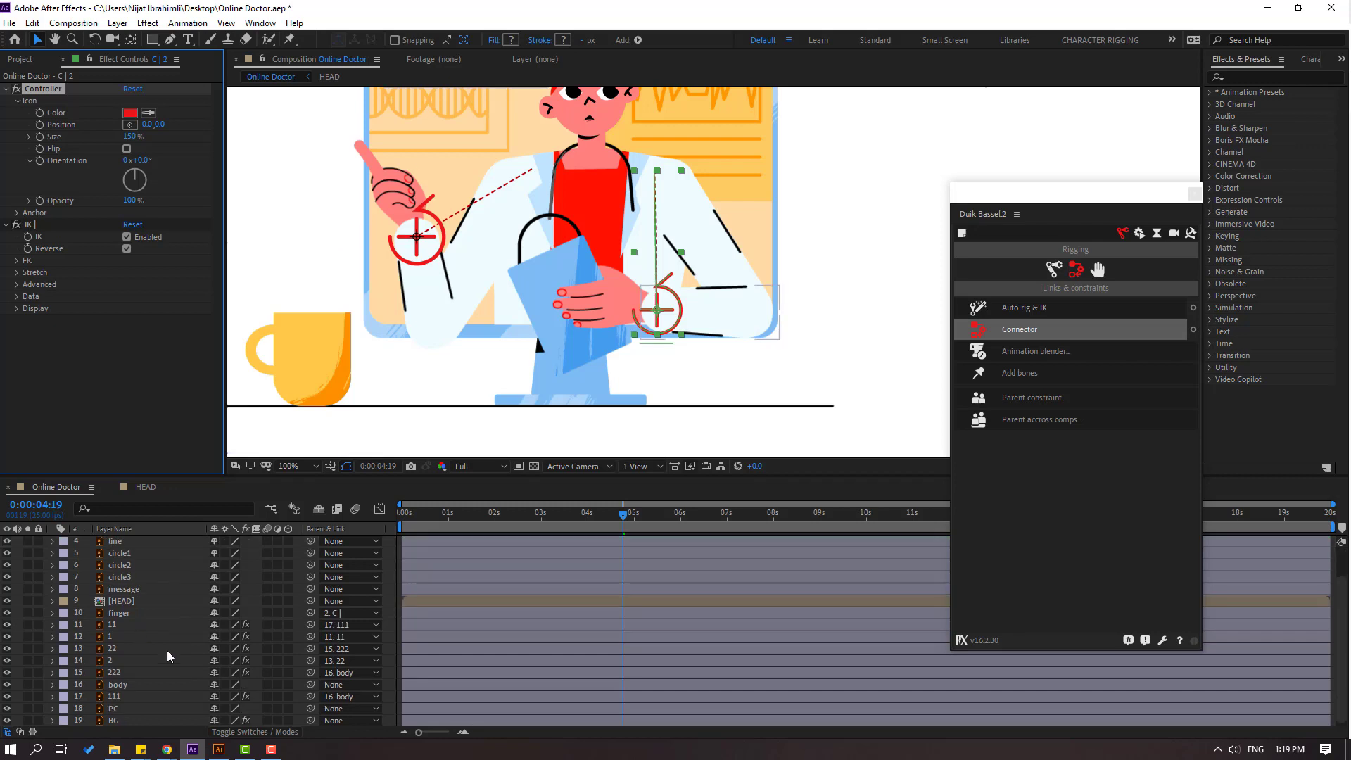
pyautogui.click(115, 672)
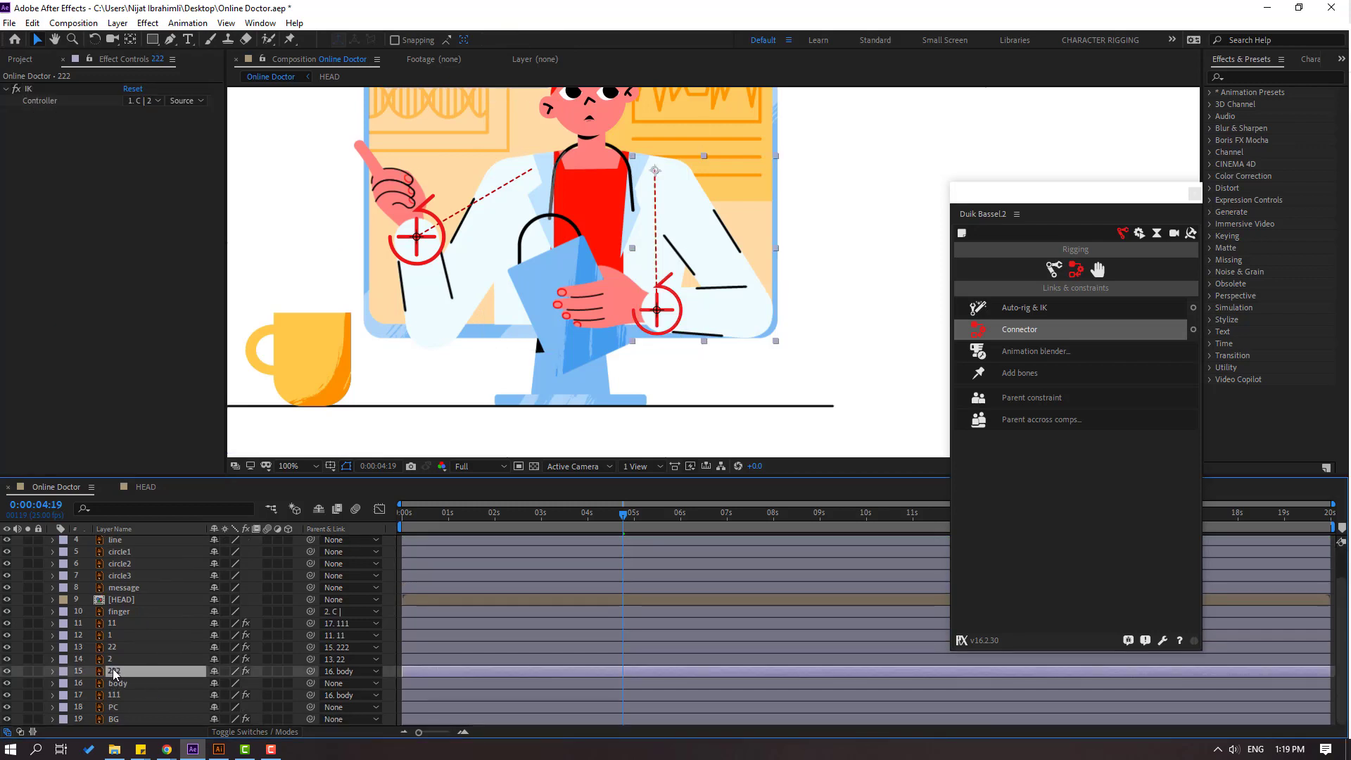
pyautogui.moveTo(125, 672); pyautogui.dragTo(130, 690)
pyautogui.click(656, 323)
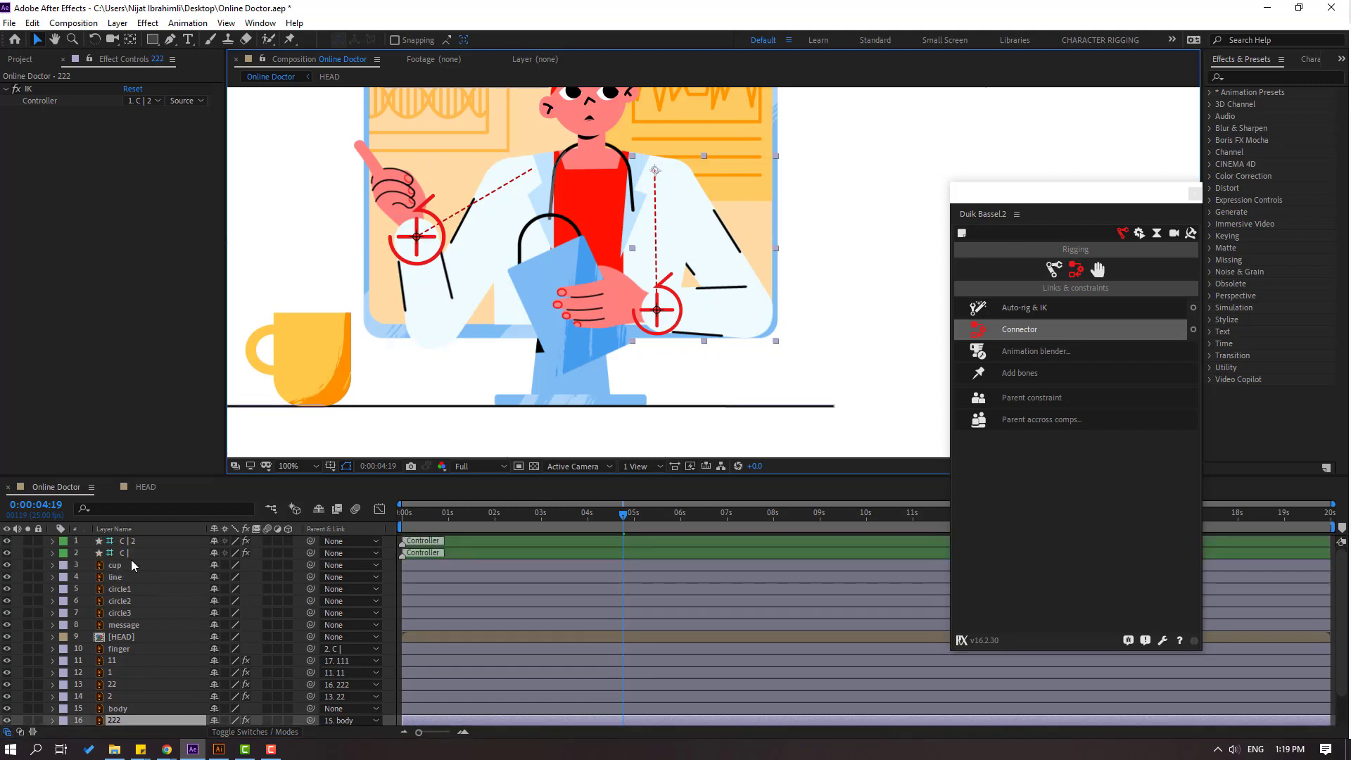
pyautogui.moveTo(654, 324); pyautogui.dragTo(647, 341)
pyautogui.hotkey('ctrl', 'z')
# Rename the C | 2 controller layer as RIGHT and the C | controller layer as LEFT.
pyautogui.press('Return')
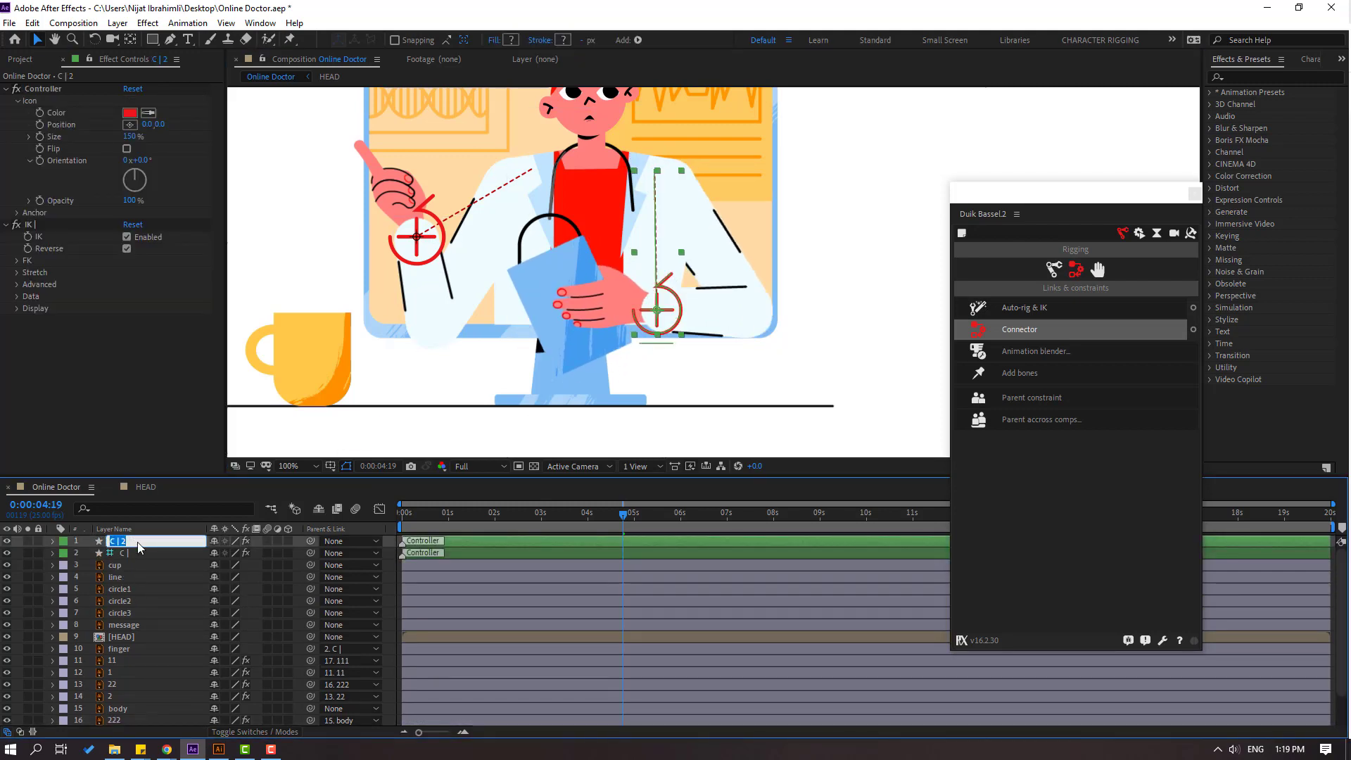
pyautogui.press('Return')
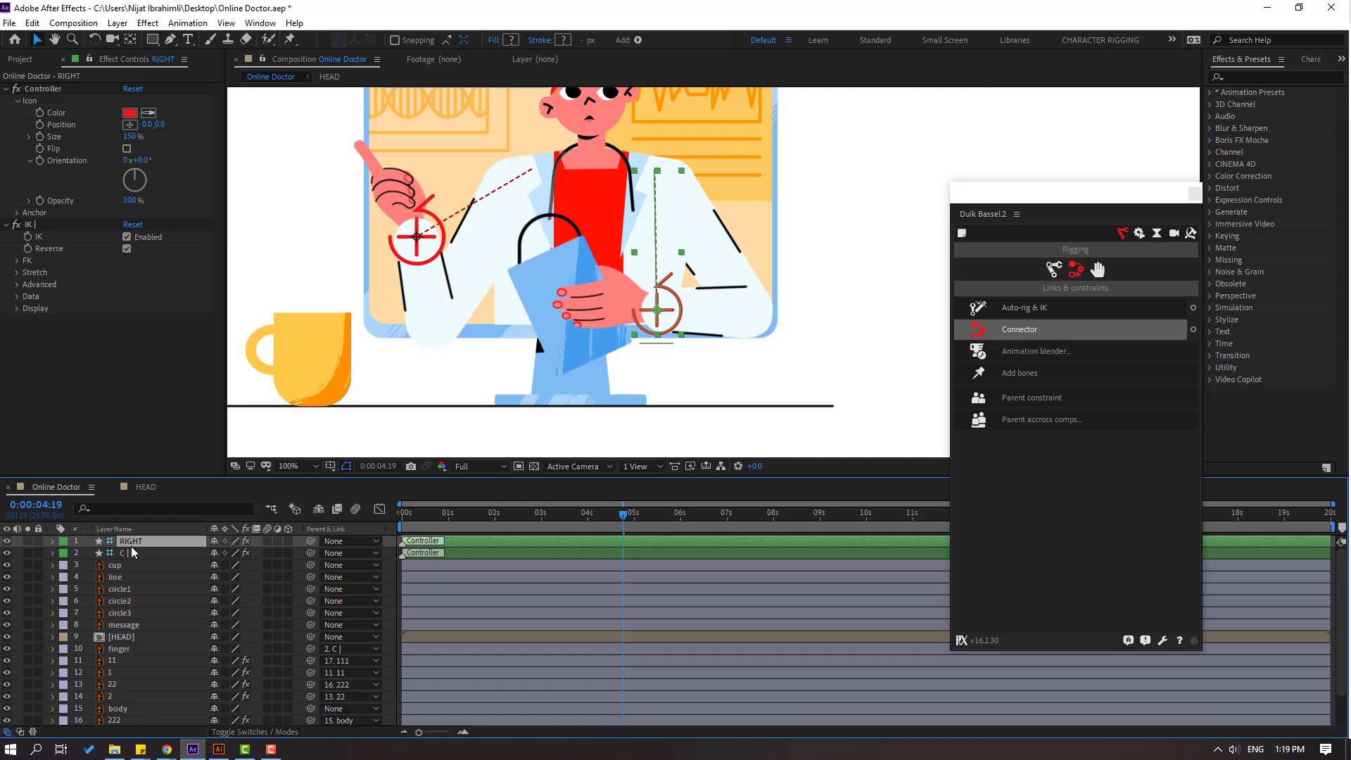
pyautogui.click(132, 553)
pyautogui.press('Return')
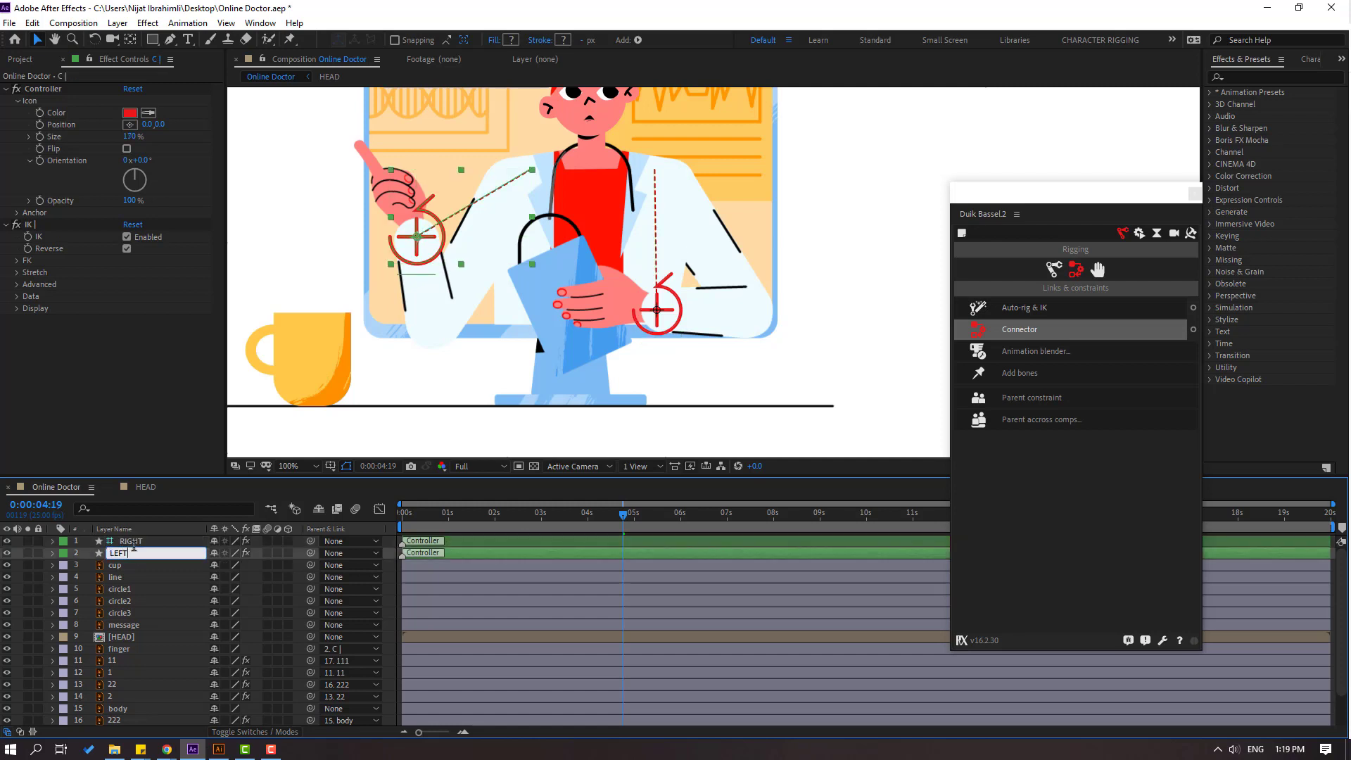
pyautogui.write('LEFT')
pyautogui.press('Return')
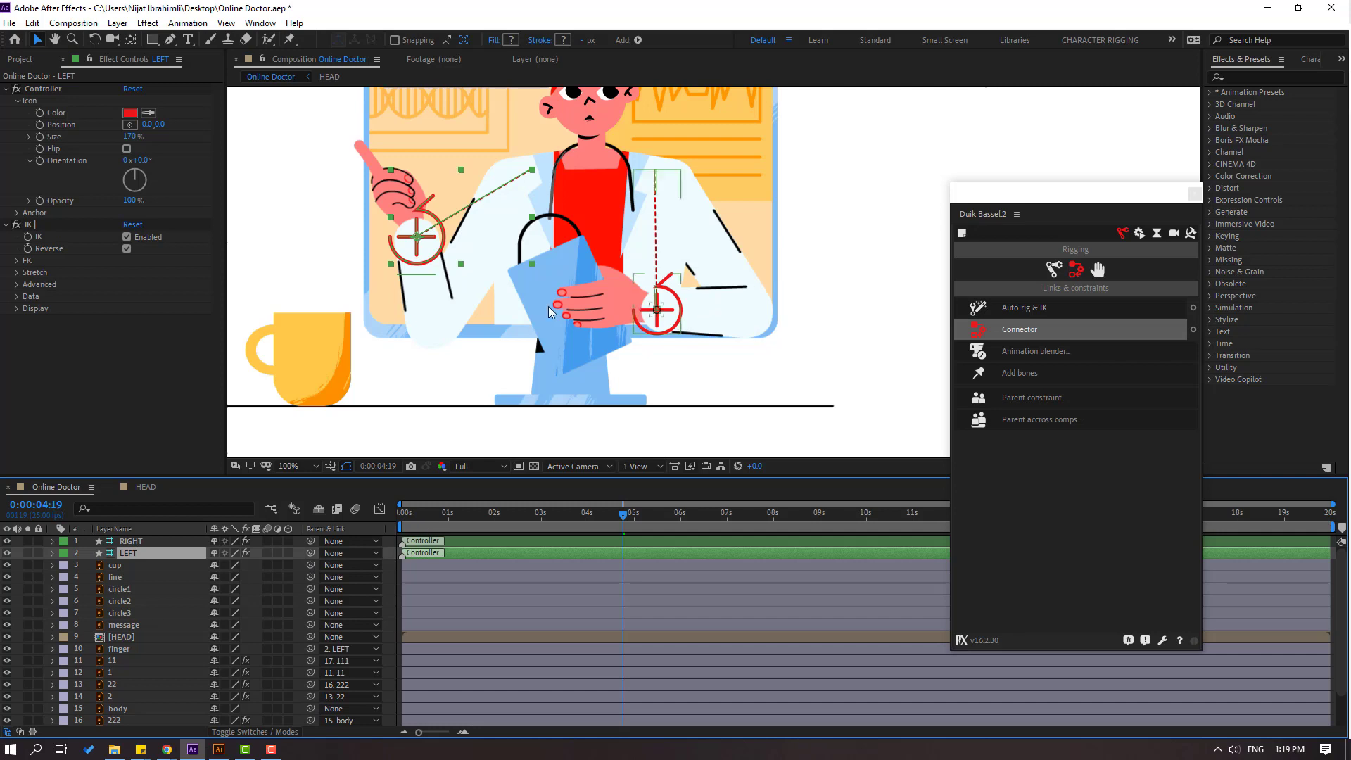
# Parent the HEAD layer to the body layer.
pyautogui.moveTo(423, 251); pyautogui.dragTo(423, 252)
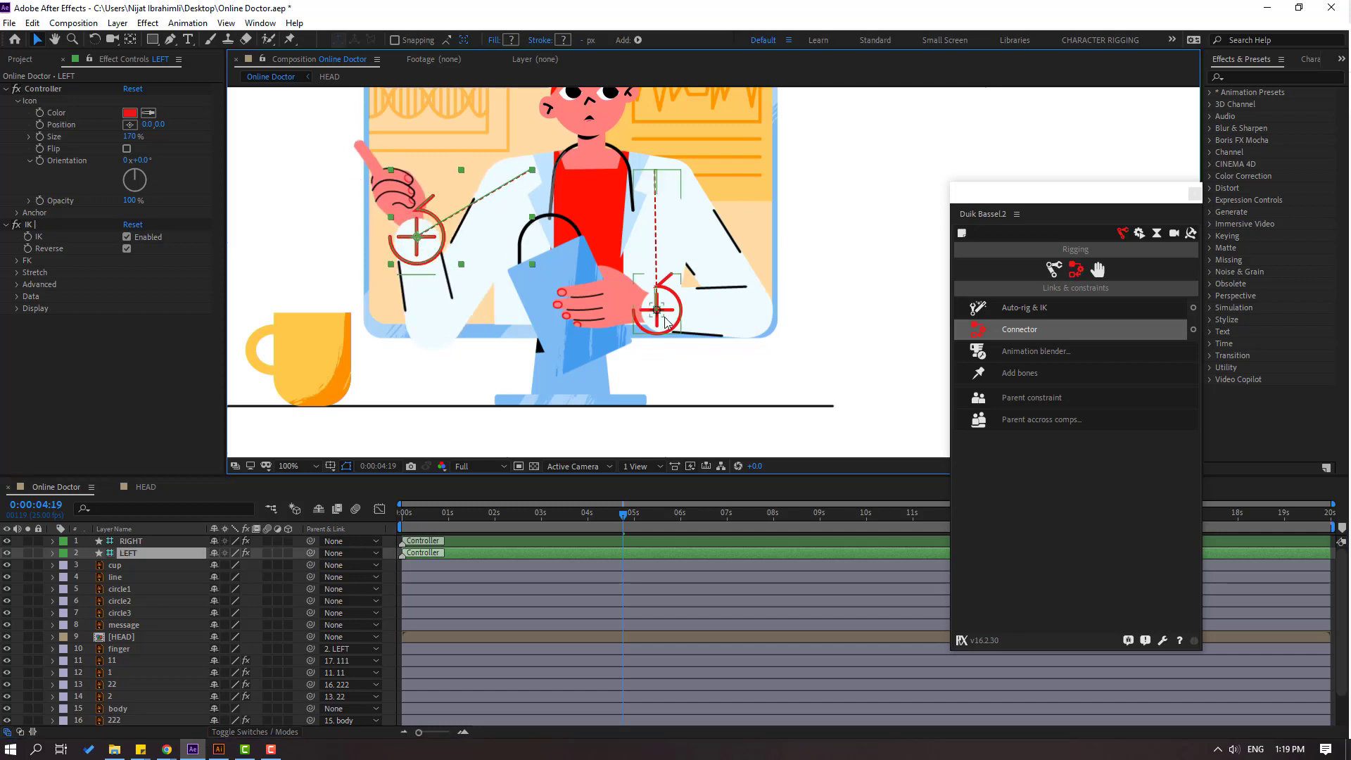
pyautogui.click(294, 470)
pyautogui.click(295, 502)
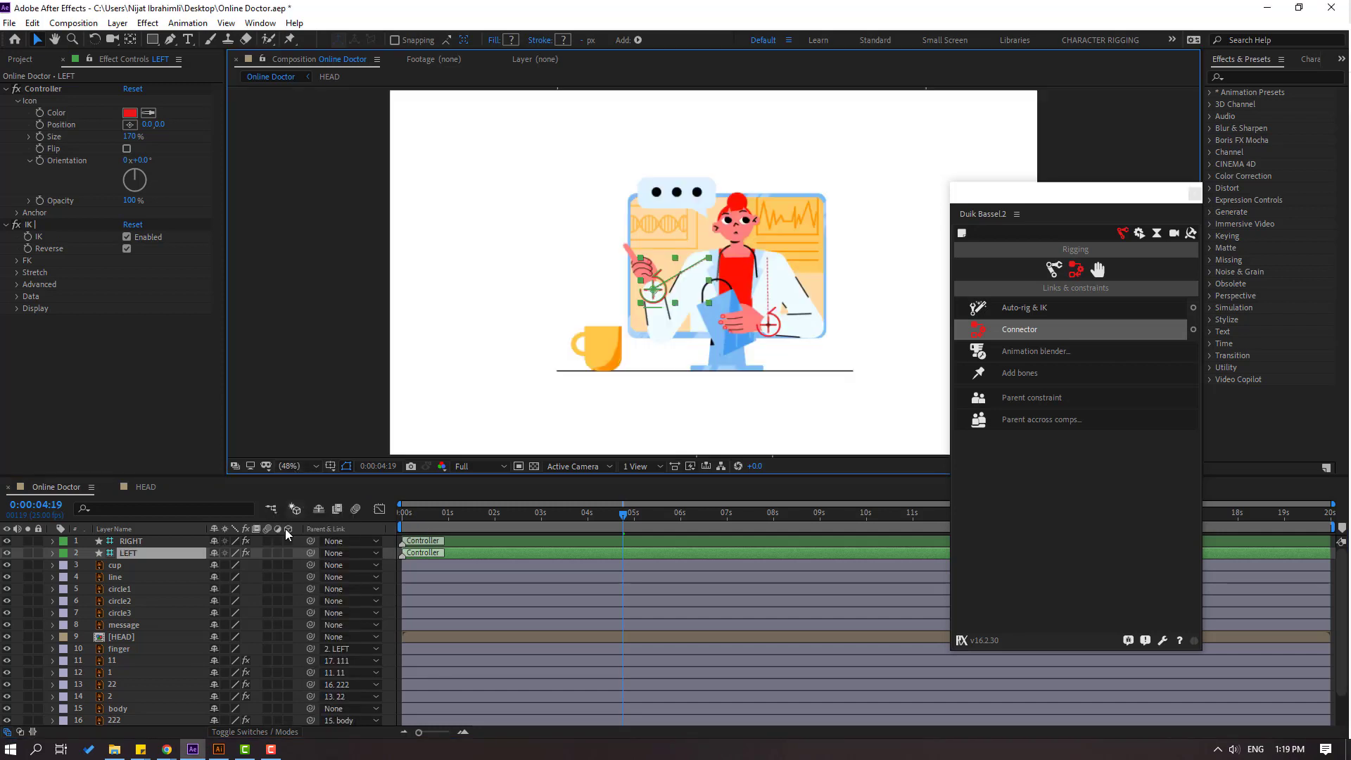
pyautogui.click(123, 637)
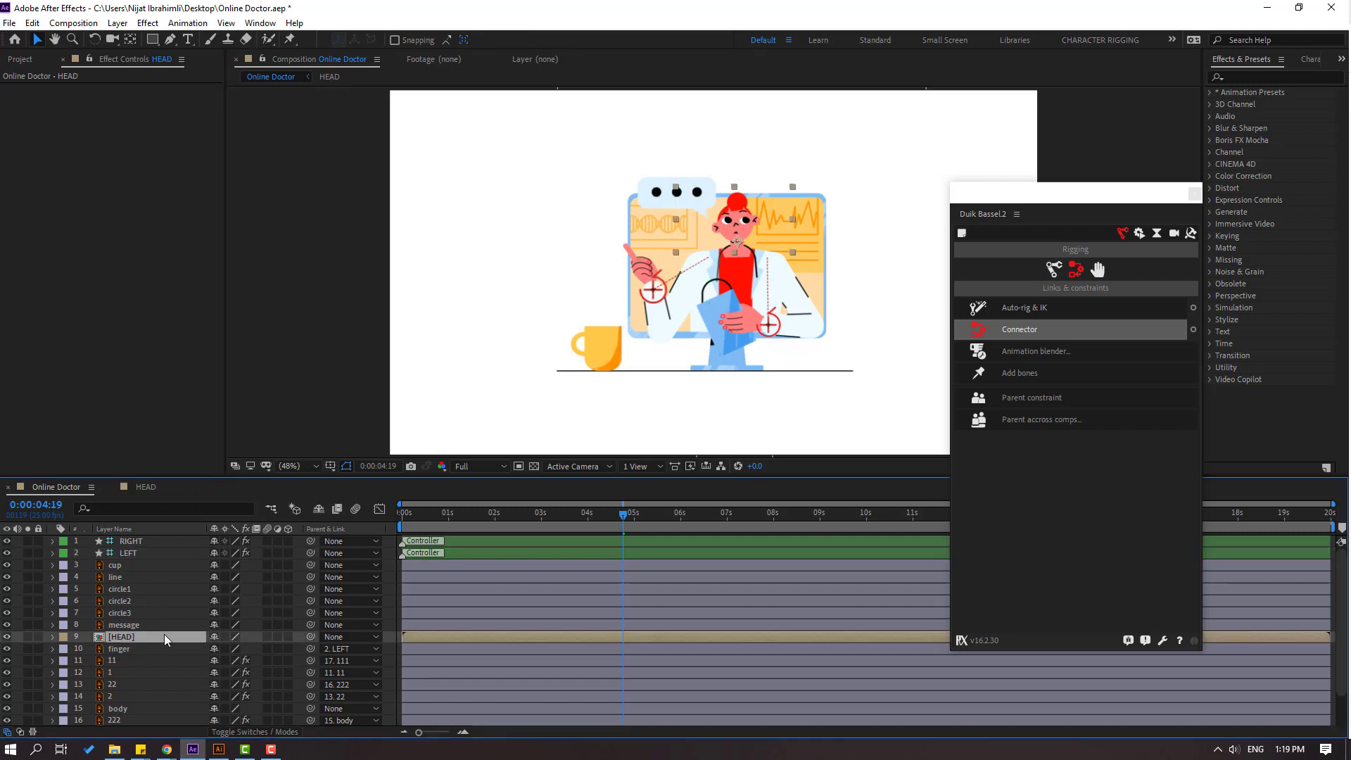
pyautogui.scroll(-1, 211, 626)
pyautogui.moveTo(308, 603); pyautogui.dragTo(118, 673)
pyautogui.scroll(1, 743, 400)
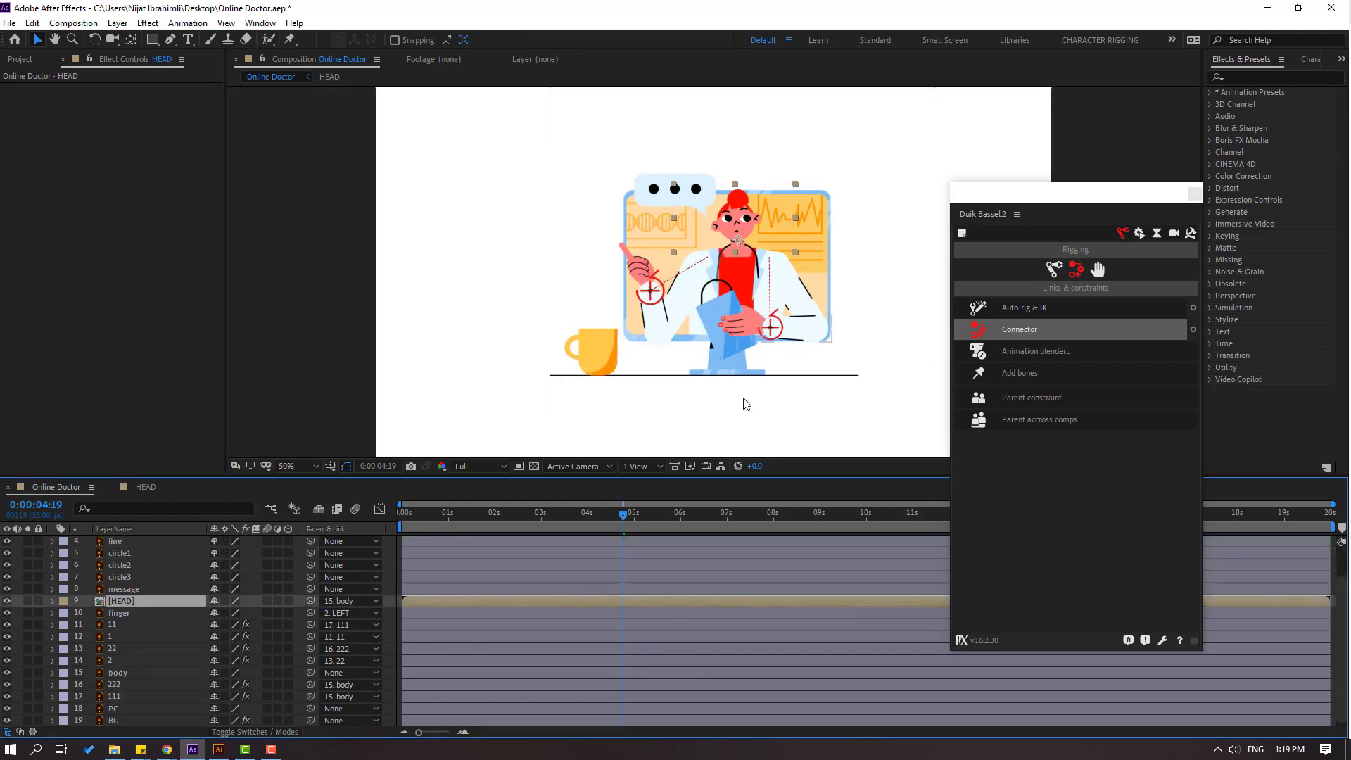
# Try rotating the body layer to test how the head and arms follow it.
pyautogui.click(109, 673)
pyautogui.scroll(1, 729, 335)
pyautogui.moveTo(732, 334); pyautogui.dragTo(560, 330)
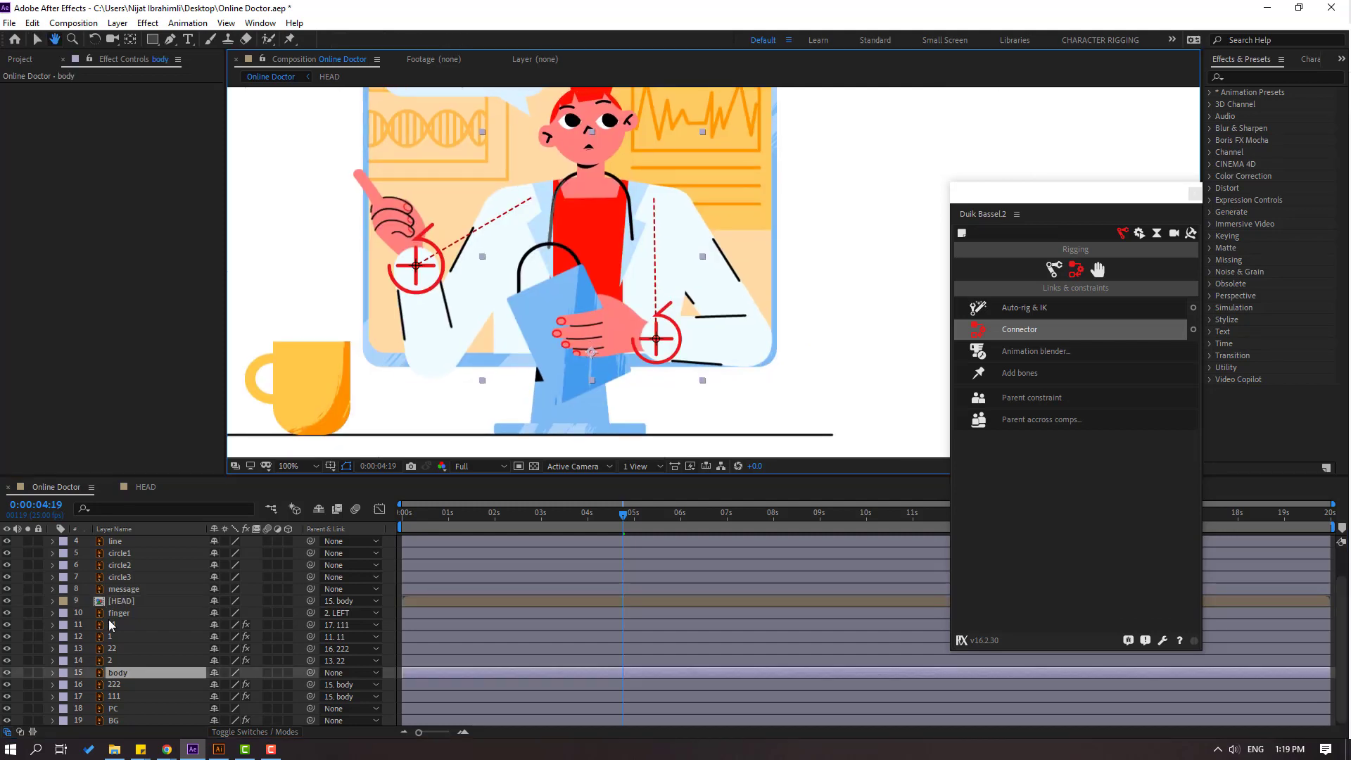
pyautogui.click(127, 675)
pyautogui.press('r')
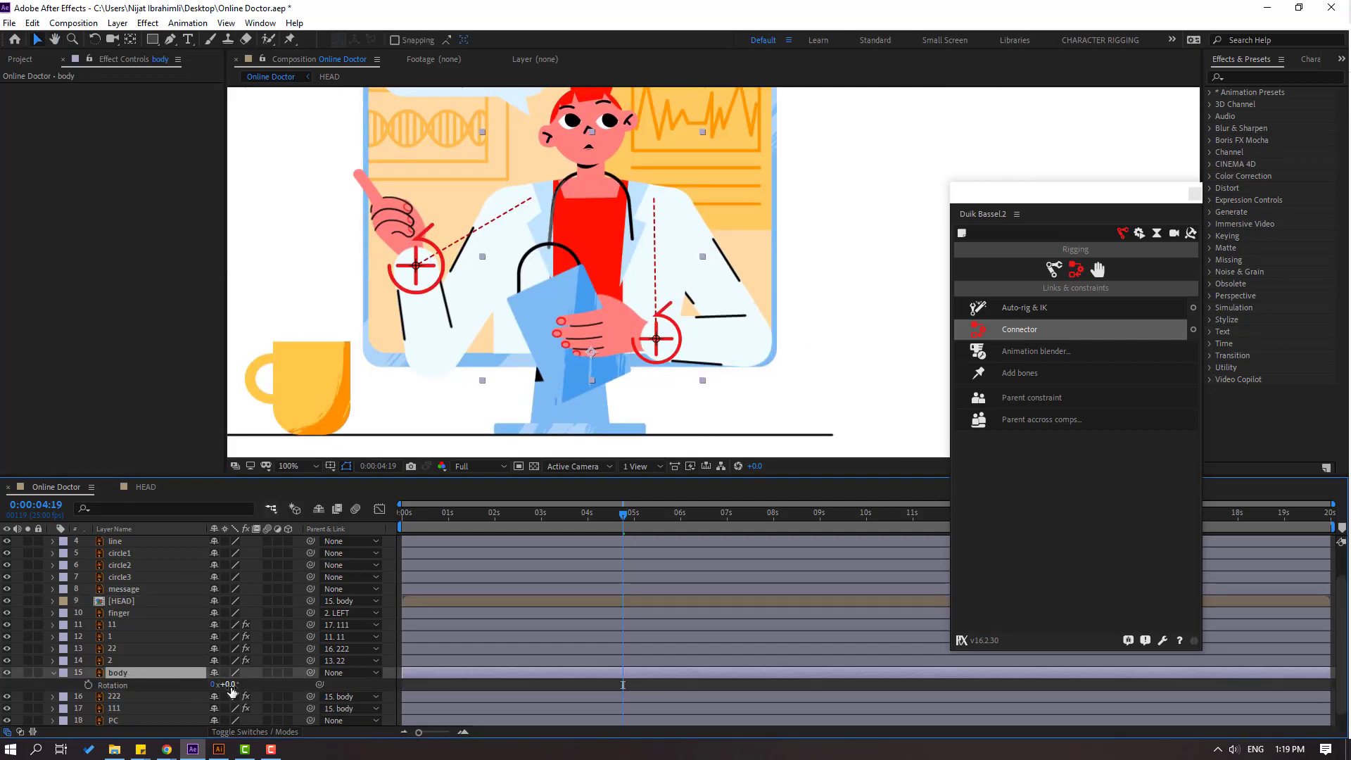
pyautogui.moveTo(233, 692)
pyautogui.mouseDown()
pyautogui.moveTo(255, 691)
pyautogui.moveTo(214, 689)
pyautogui.moveTo(240, 689)
pyautogui.mouseUp()
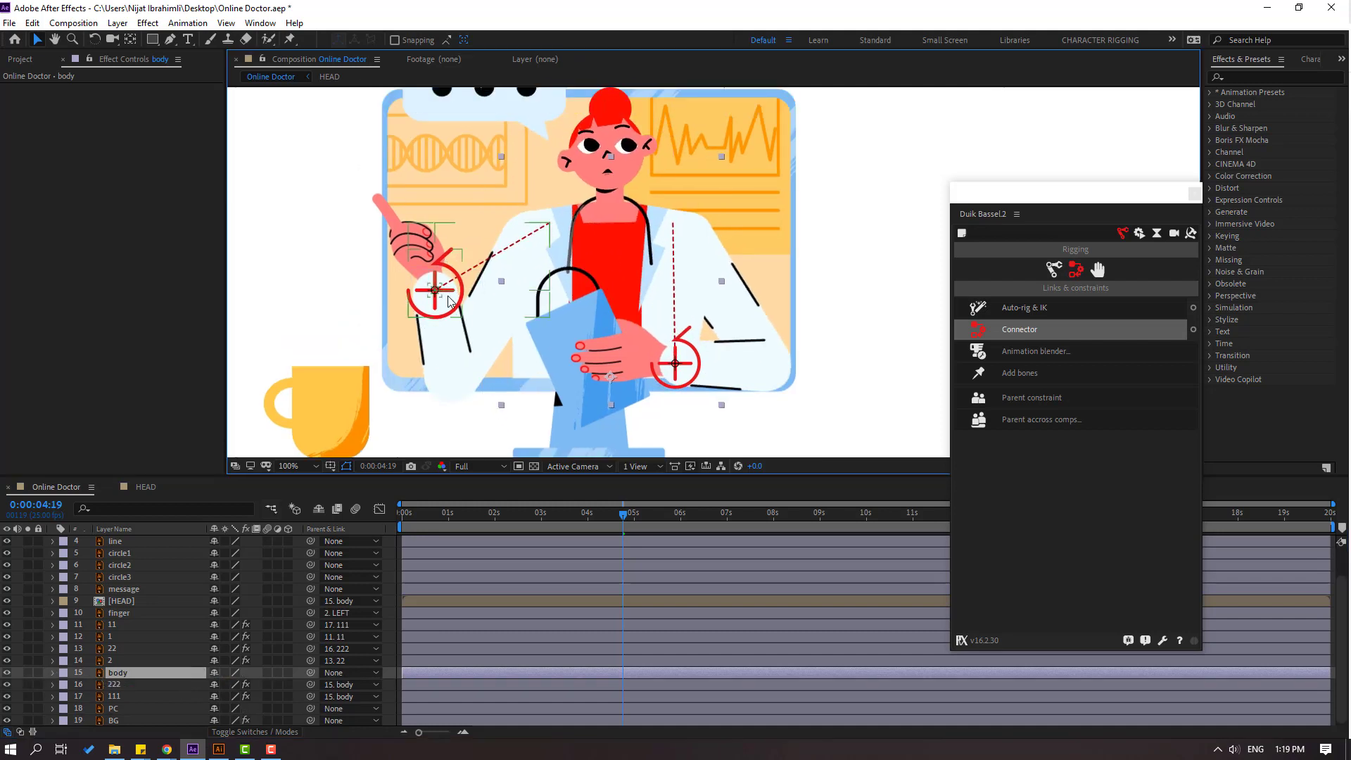
# Start animating the LEFT controller's Position with a keyframe at 0:00:00:00.
pyautogui.click(435, 290)
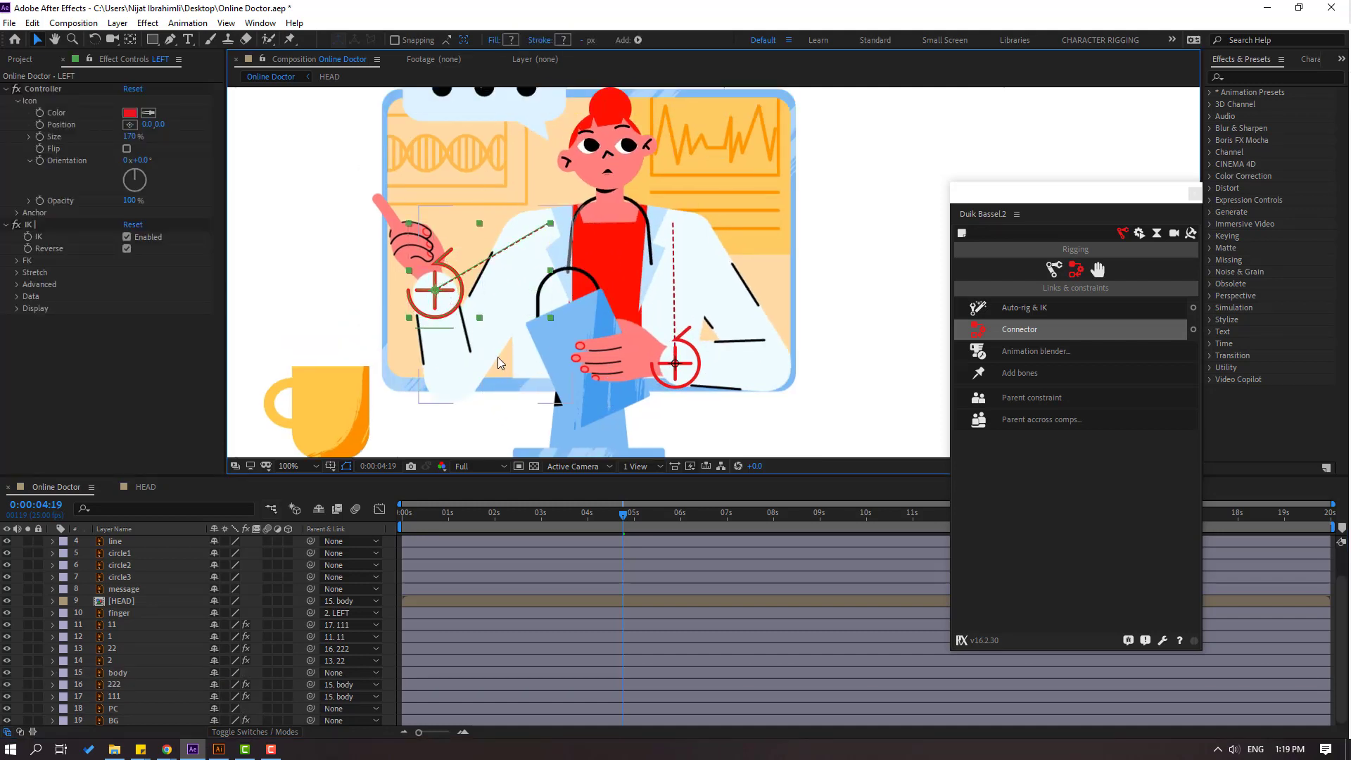
pyautogui.scroll(3, 591, 578)
pyautogui.moveTo(613, 515); pyautogui.dragTo(400, 526)
pyautogui.press('p')
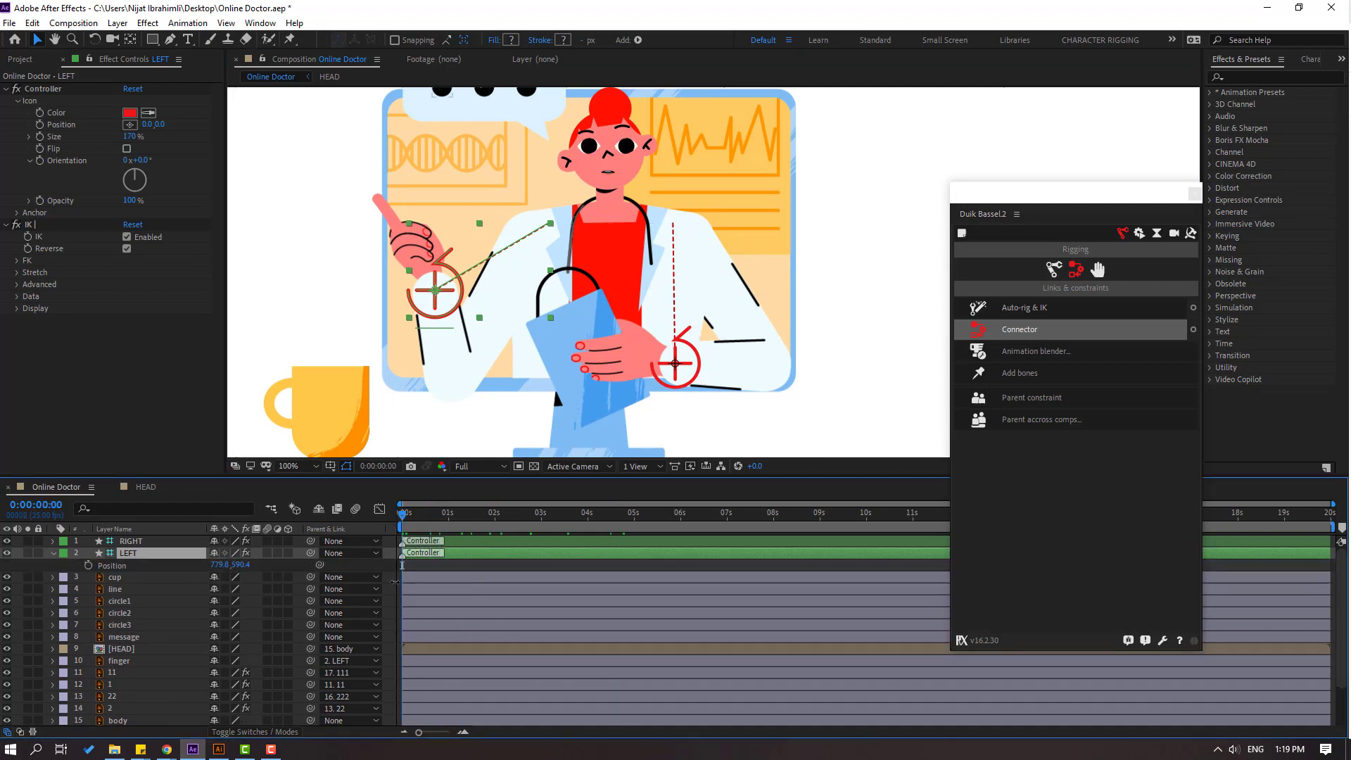
pyautogui.click(88, 565)
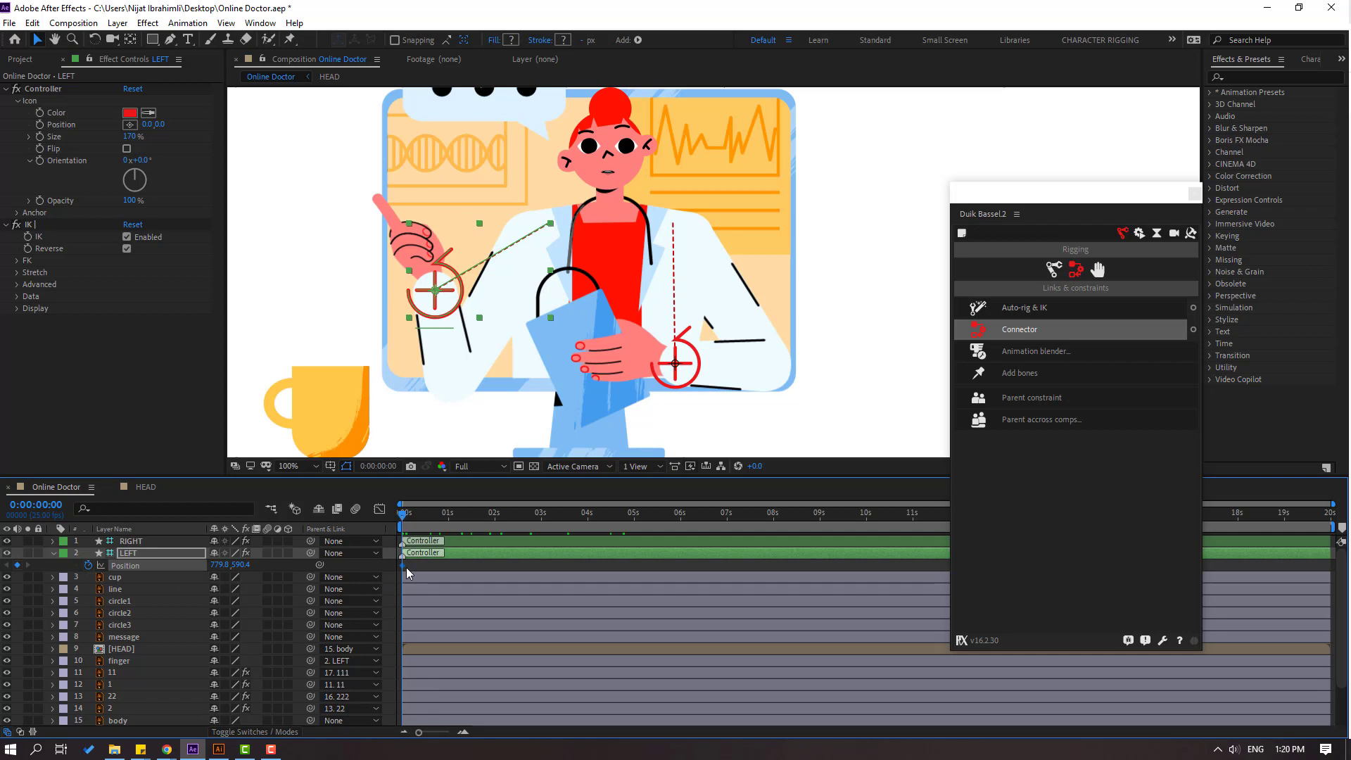
# At frame 10, move the LEFT controller outward to about 727.8, 587.4 to keyframe its Position.
pyautogui.click(380, 467)
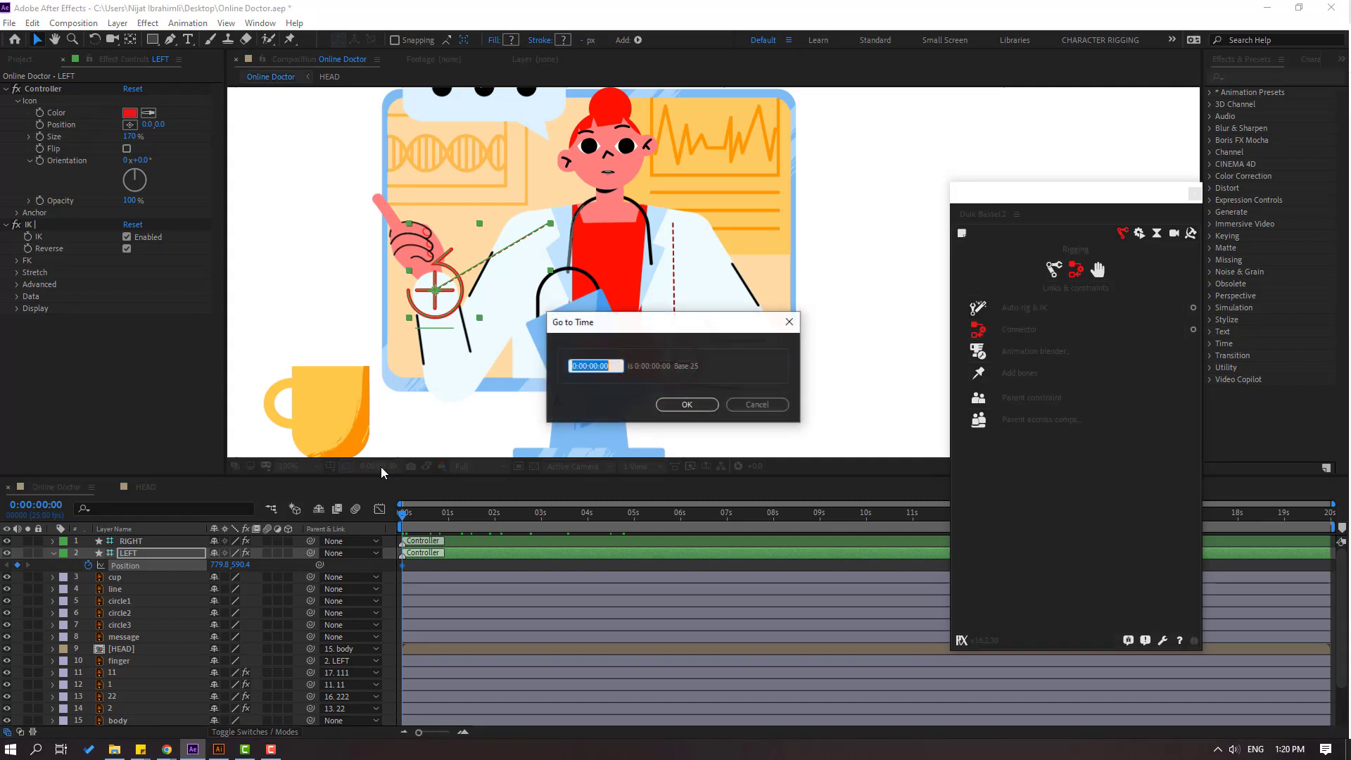
pyautogui.write('+')
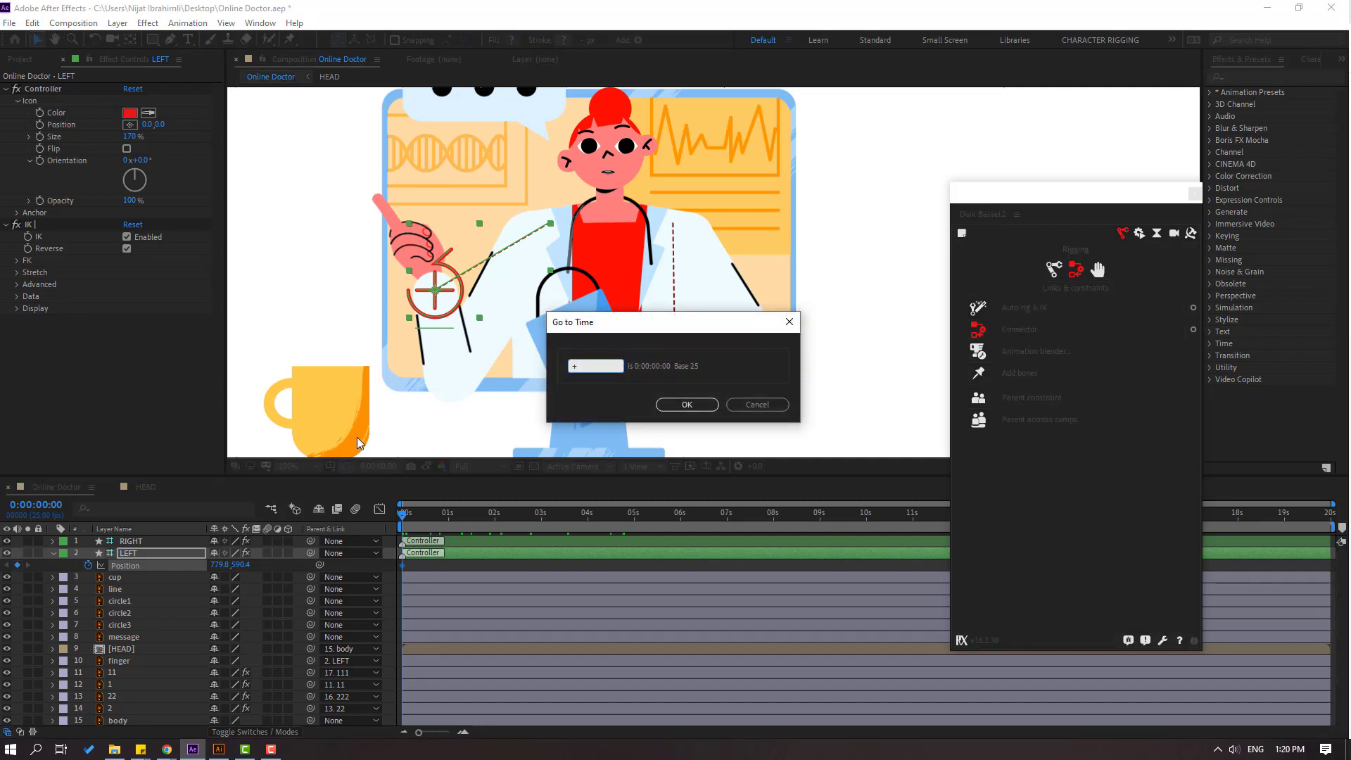
pyautogui.write('10')
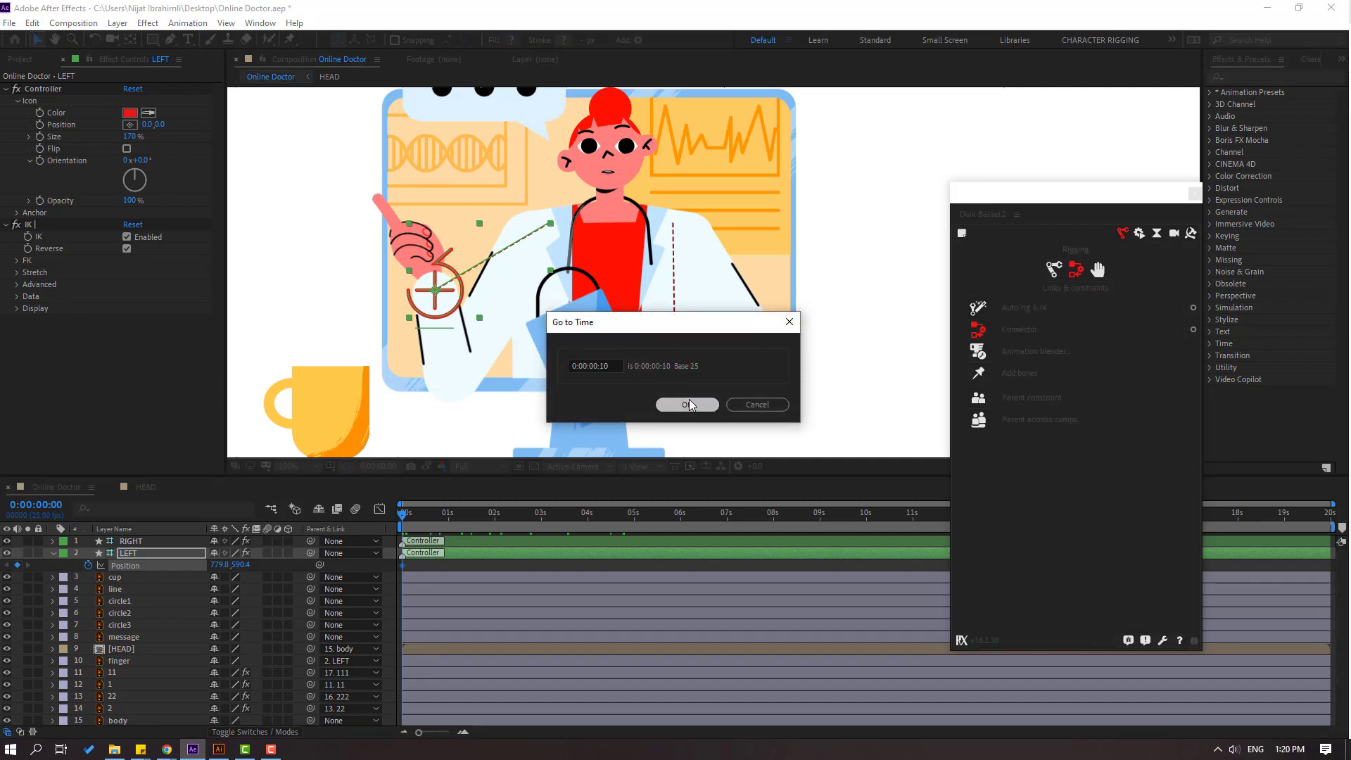
pyautogui.click(686, 405)
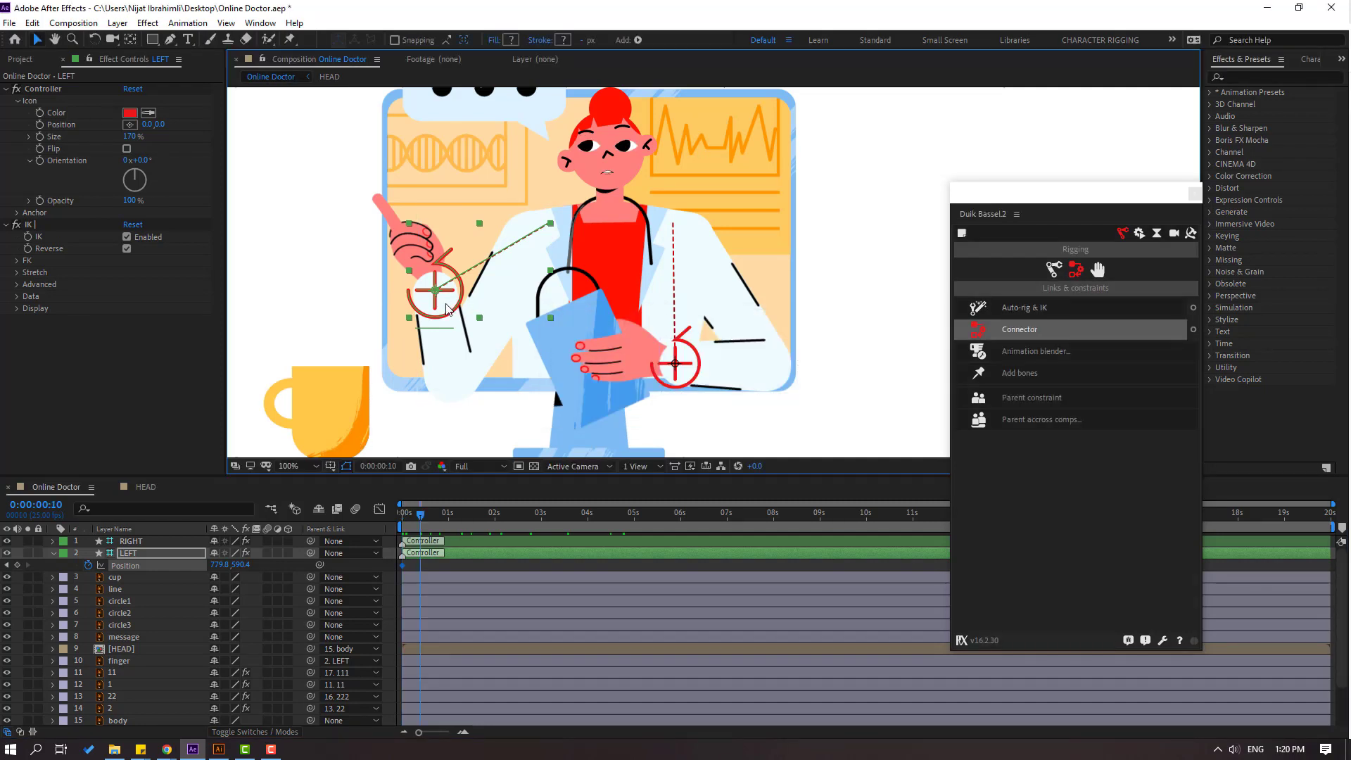
pyautogui.moveTo(438, 308); pyautogui.dragTo(403, 305)
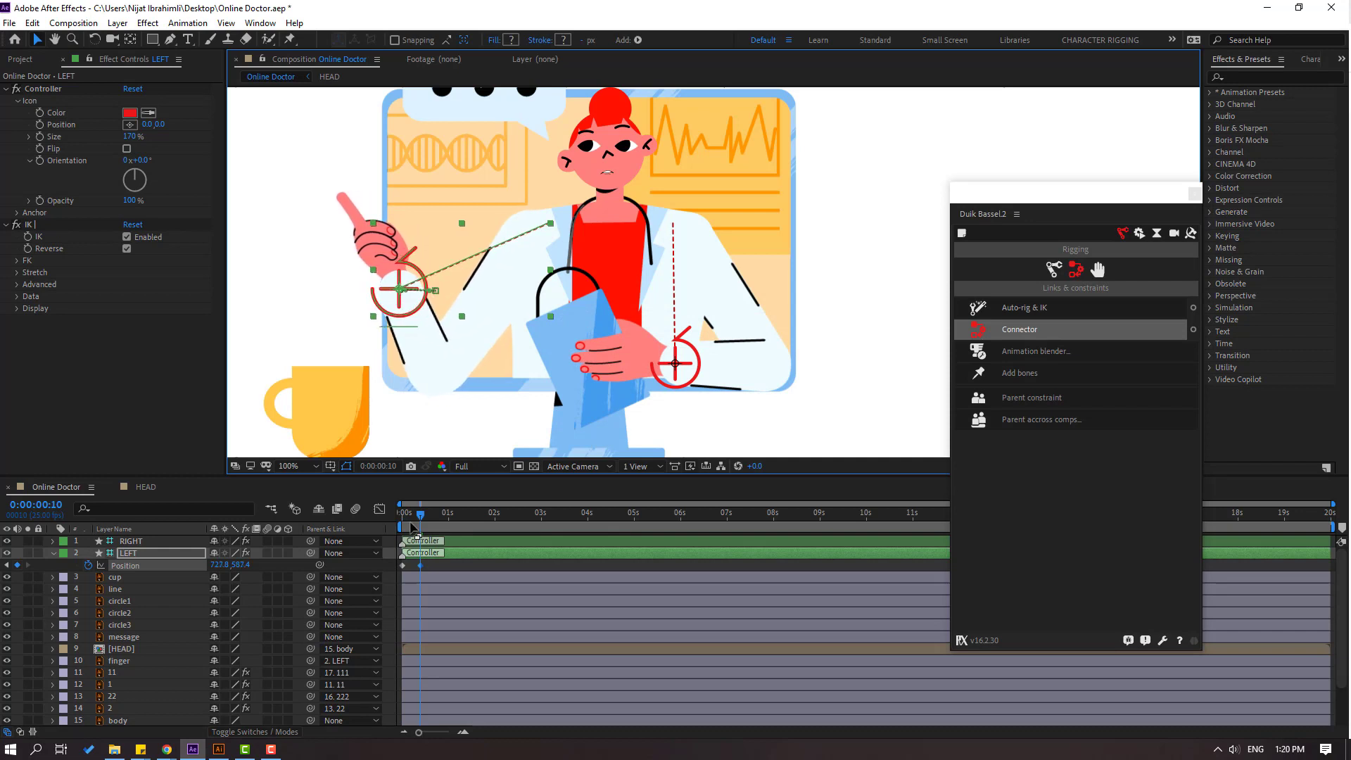
# Hold the LEFT controller's pose with a keyframe at 0:16, and move it to about 776.8, 623.4 at 1:01.
pyautogui.moveTo(421, 519); pyautogui.dragTo(428, 521)
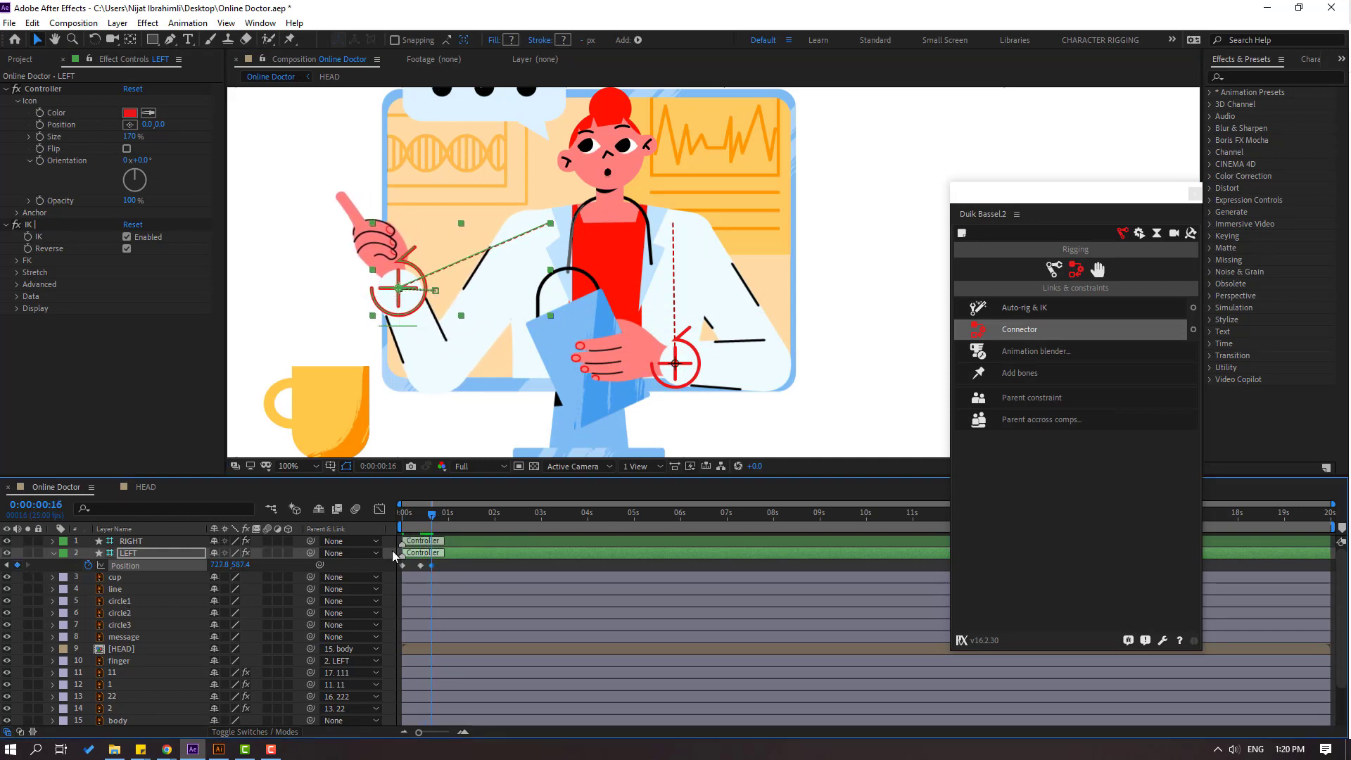
pyautogui.hotkey('shift', 'pagedown')
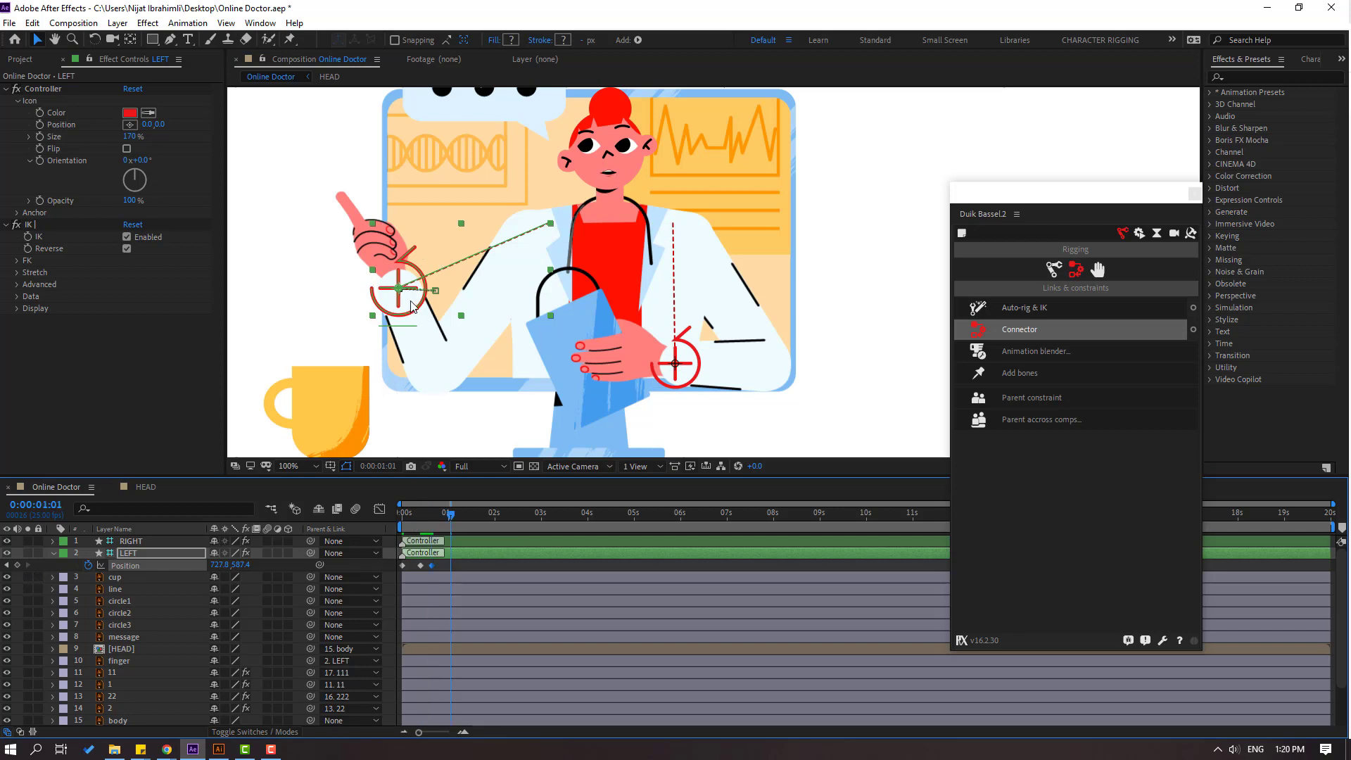
pyautogui.moveTo(417, 308); pyautogui.dragTo(452, 332)
pyautogui.press('space')
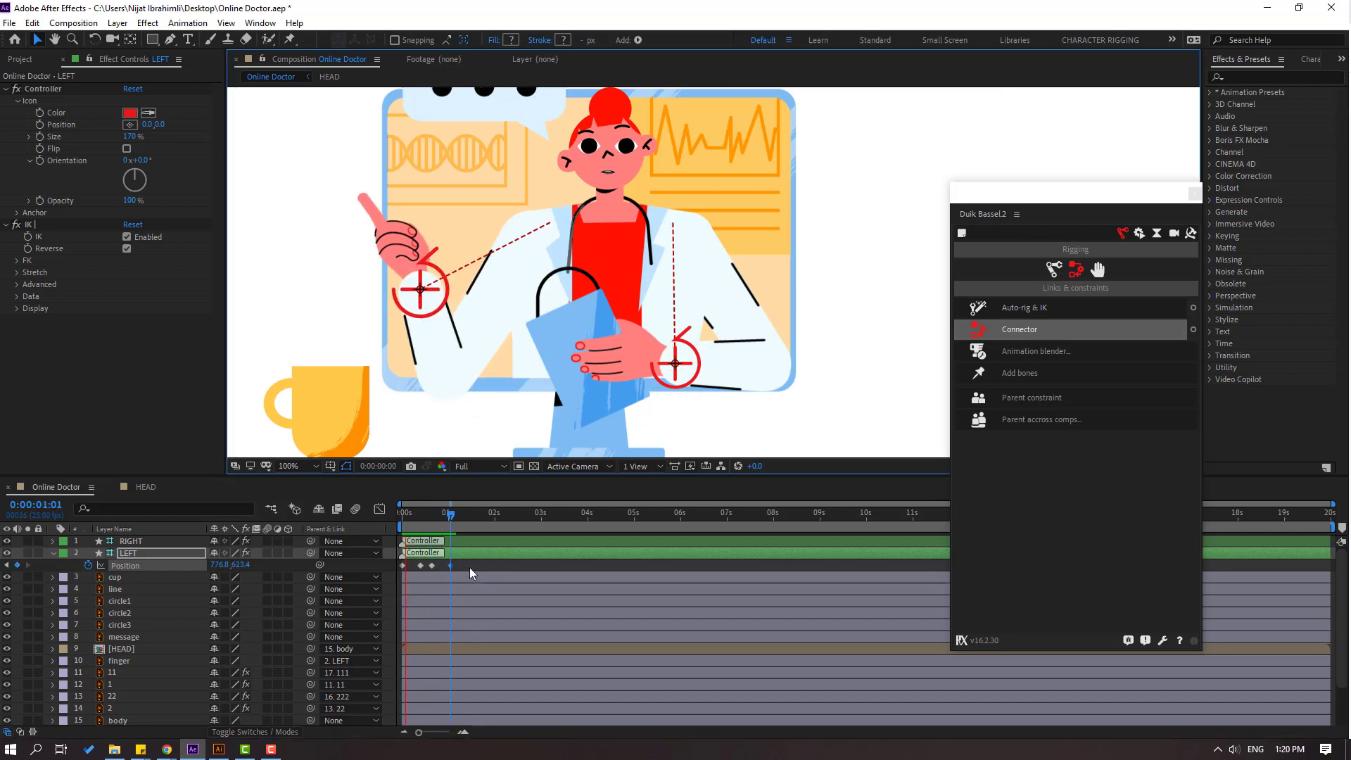
# Apply Easy Ease to all of the LEFT controller's Position keyframes and preview the motion.
pyautogui.moveTo(470, 572); pyautogui.dragTo(397, 563)
pyautogui.rightClick(401, 566)
pyautogui.moveTo(435, 556)
pyautogui.click(604, 602)
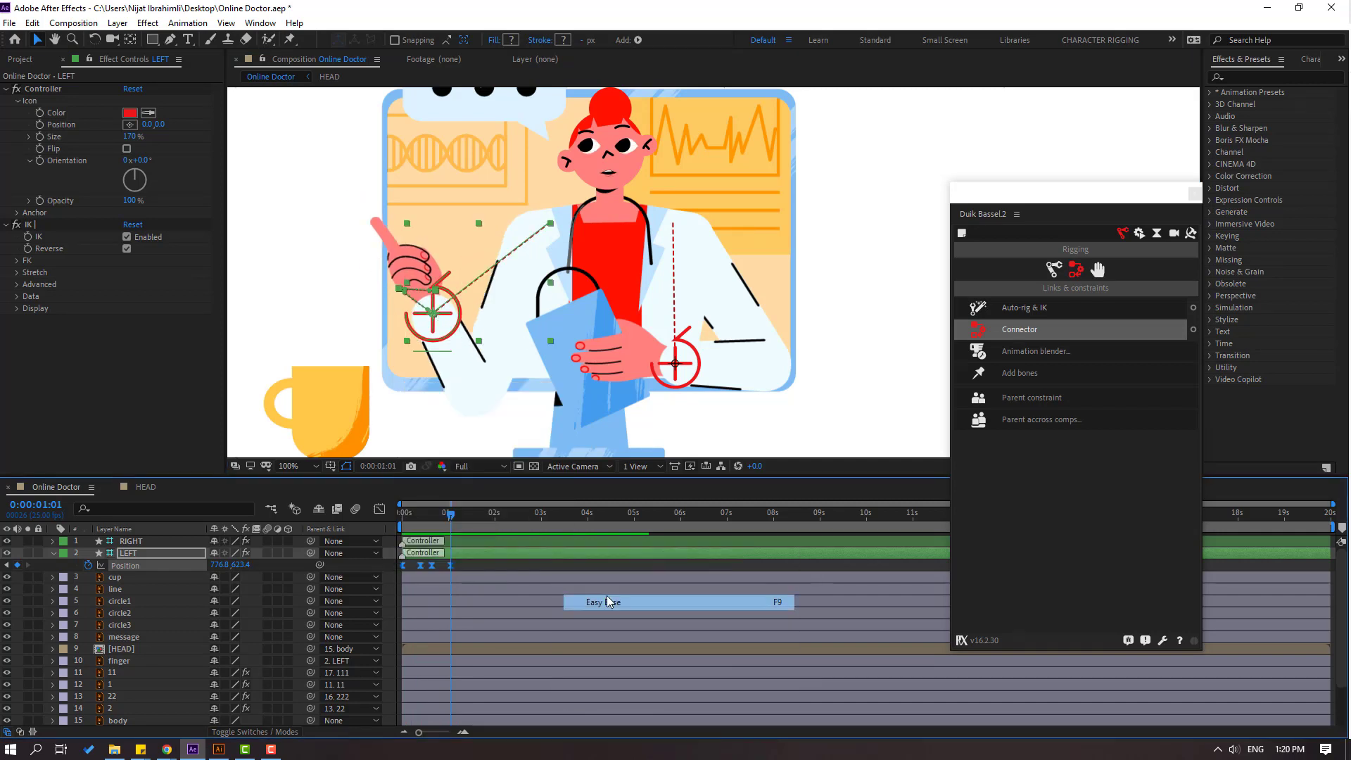
pyautogui.press('space')
pyautogui.click(466, 564)
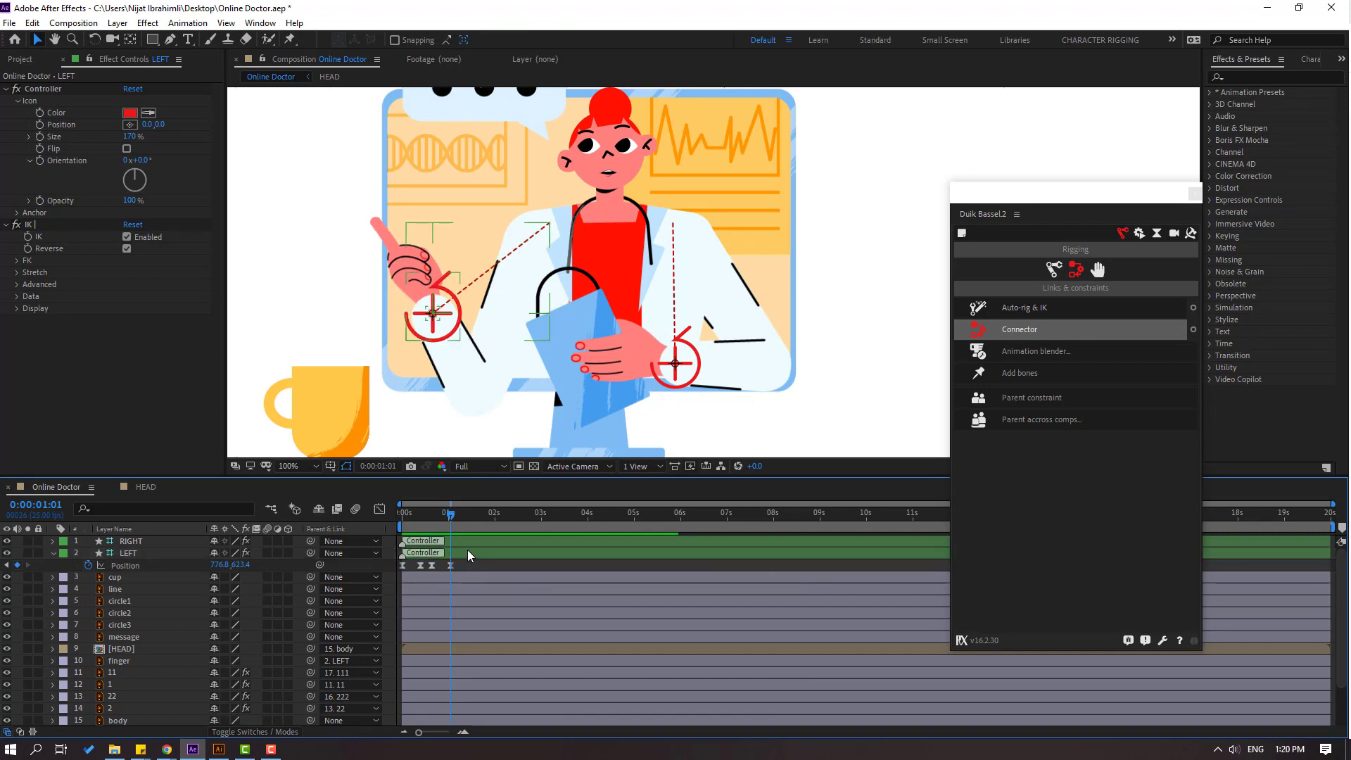
# Move the LEFT controller outward at 1:12 and back to about 783.8, 614.4 at 2:00, and preview the animation.
pyautogui.moveTo(456, 518); pyautogui.dragTo(471, 516)
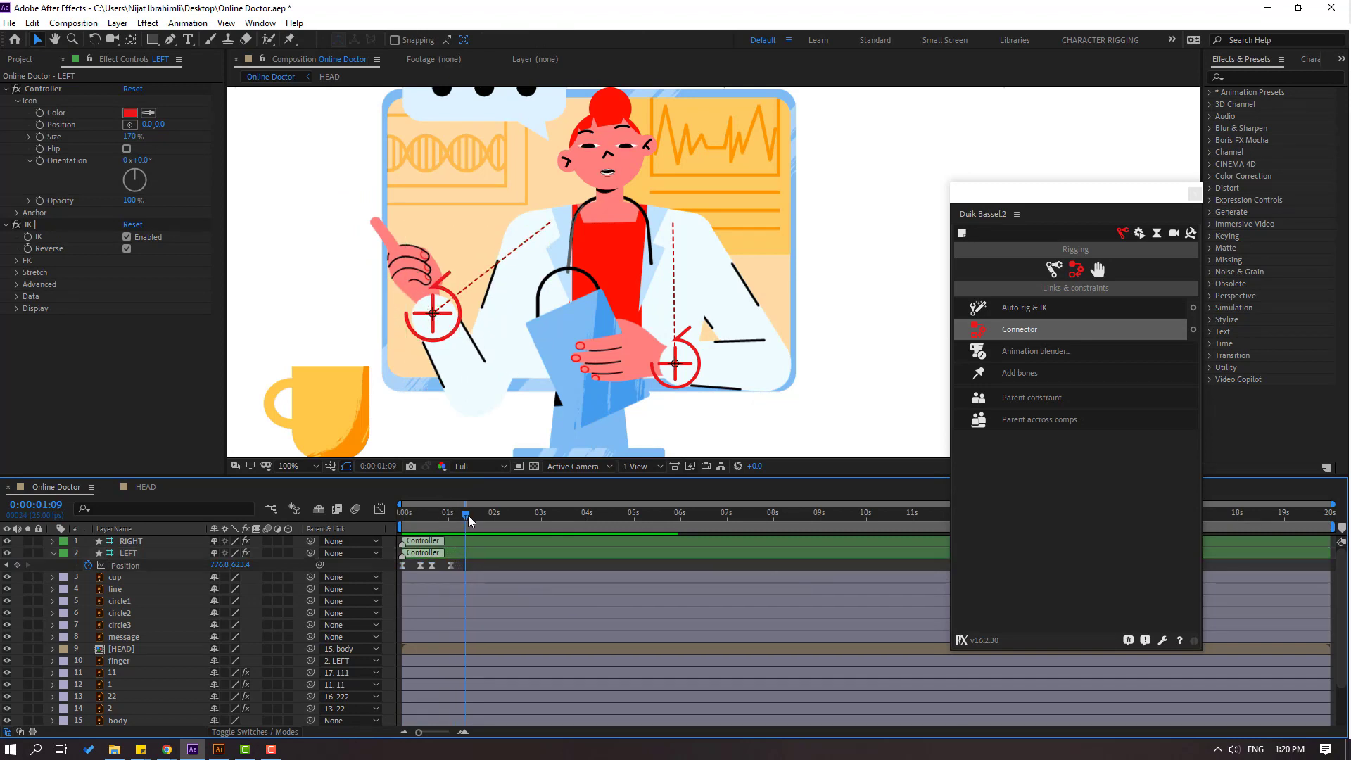
pyautogui.click(478, 551)
pyautogui.moveTo(450, 329); pyautogui.dragTo(421, 335)
pyautogui.moveTo(480, 524); pyautogui.dragTo(496, 524)
pyautogui.moveTo(420, 345); pyautogui.dragTo(446, 321)
pyautogui.press('space')
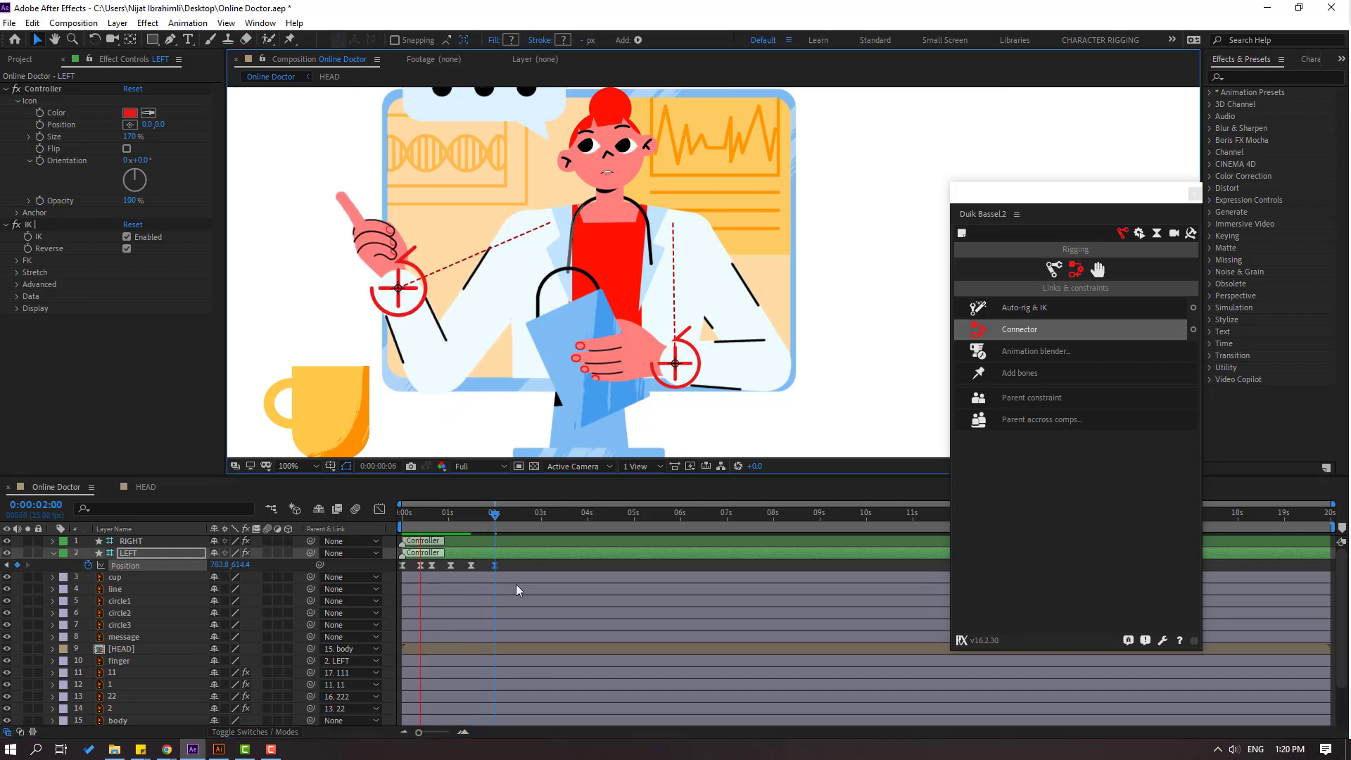
# Hold the LEFT controller's position with a keyframe at 2:06, and raise it outward to about 712.8, 543.4 at 2:21.
pyautogui.click(504, 515)
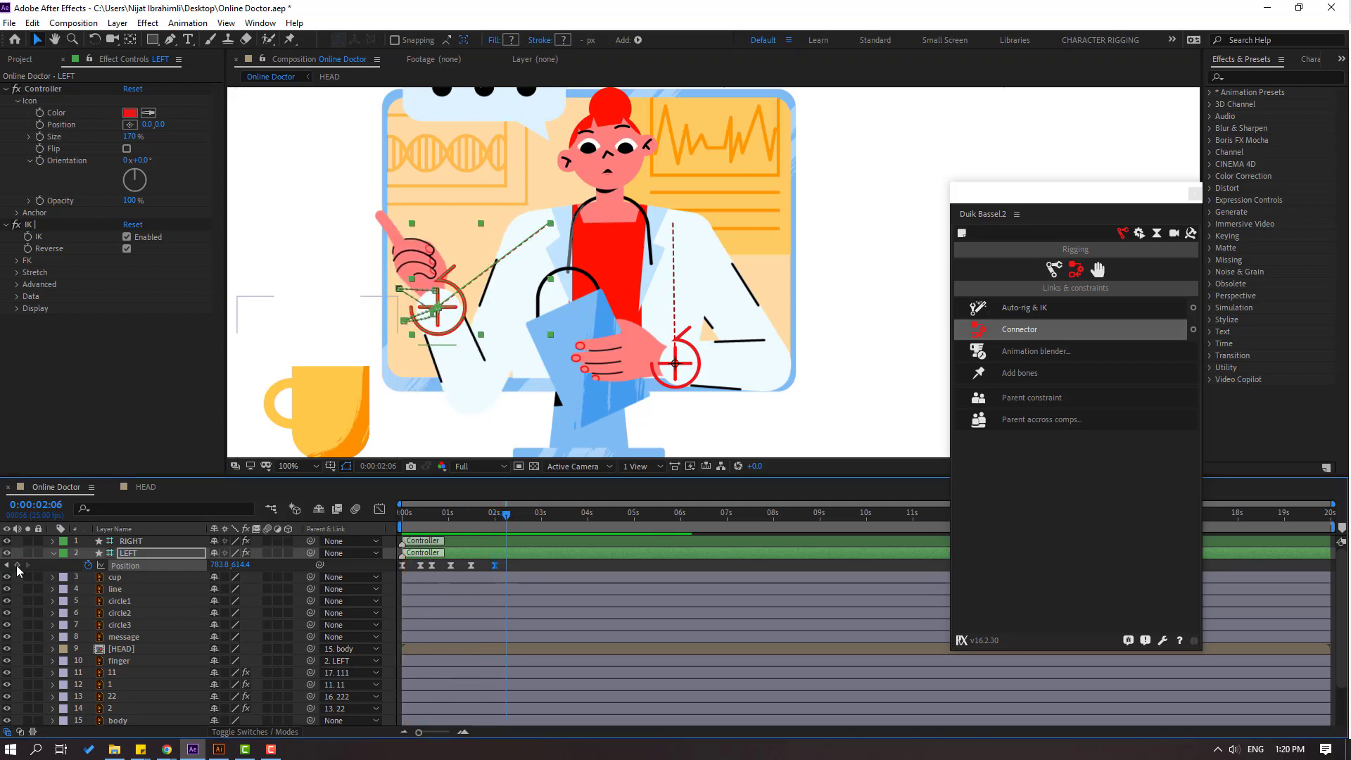
pyautogui.click(17, 565)
pyautogui.moveTo(514, 517); pyautogui.dragTo(535, 515)
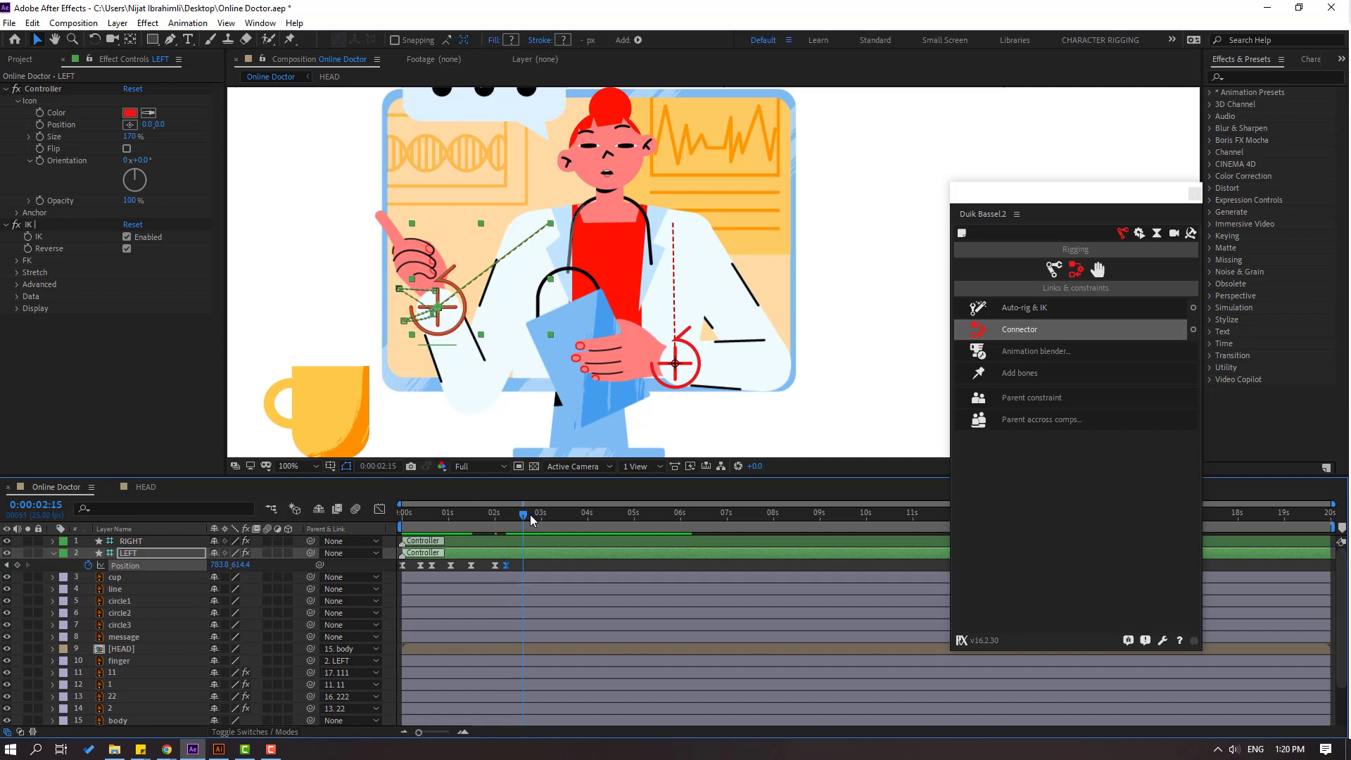
pyautogui.moveTo(442, 332); pyautogui.dragTo(395, 276)
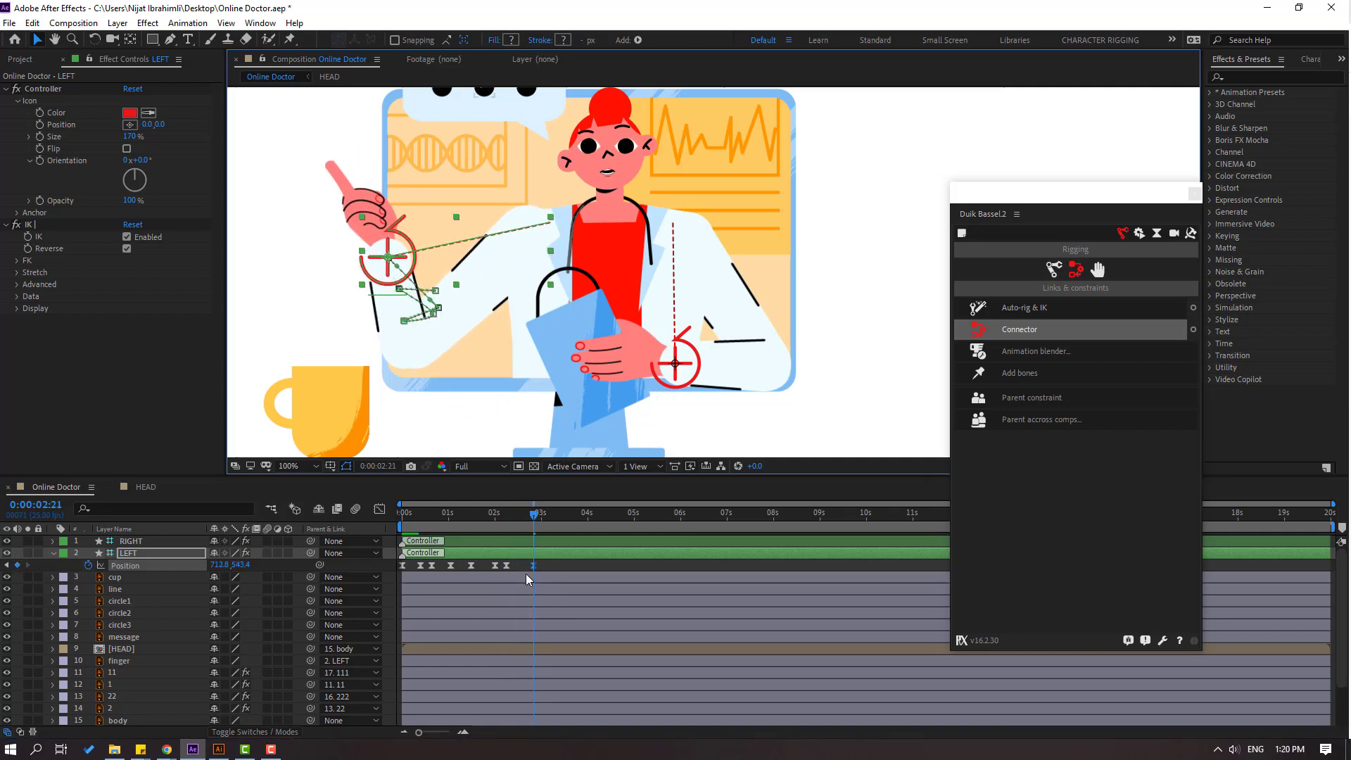
# Keyframe the LEFT controller at about 706.8, 582.4 at 3:10 and about 742.8, 588.4 at 3:20.
pyautogui.moveTo(508, 514); pyautogui.dragTo(559, 516)
pyautogui.moveTo(373, 281); pyautogui.dragTo(370, 307)
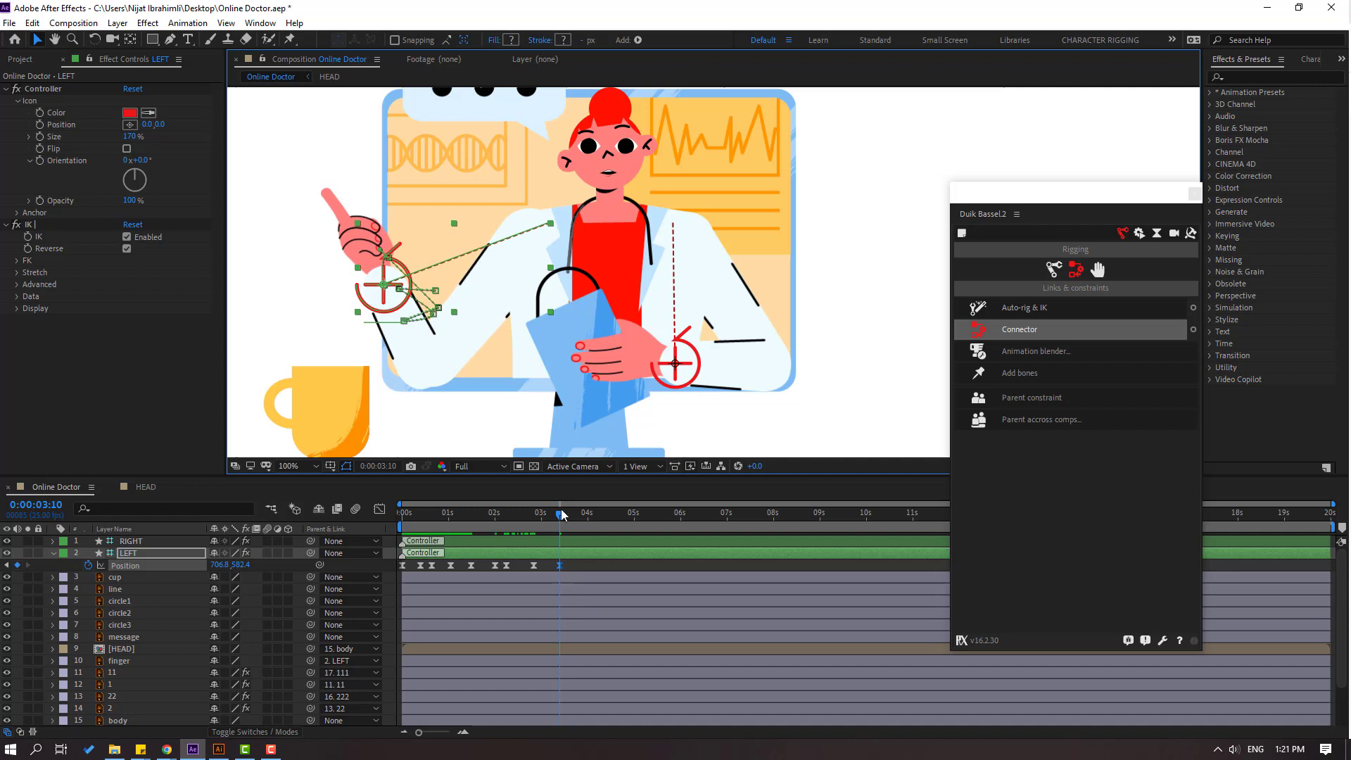
pyautogui.moveTo(561, 516); pyautogui.dragTo(579, 515)
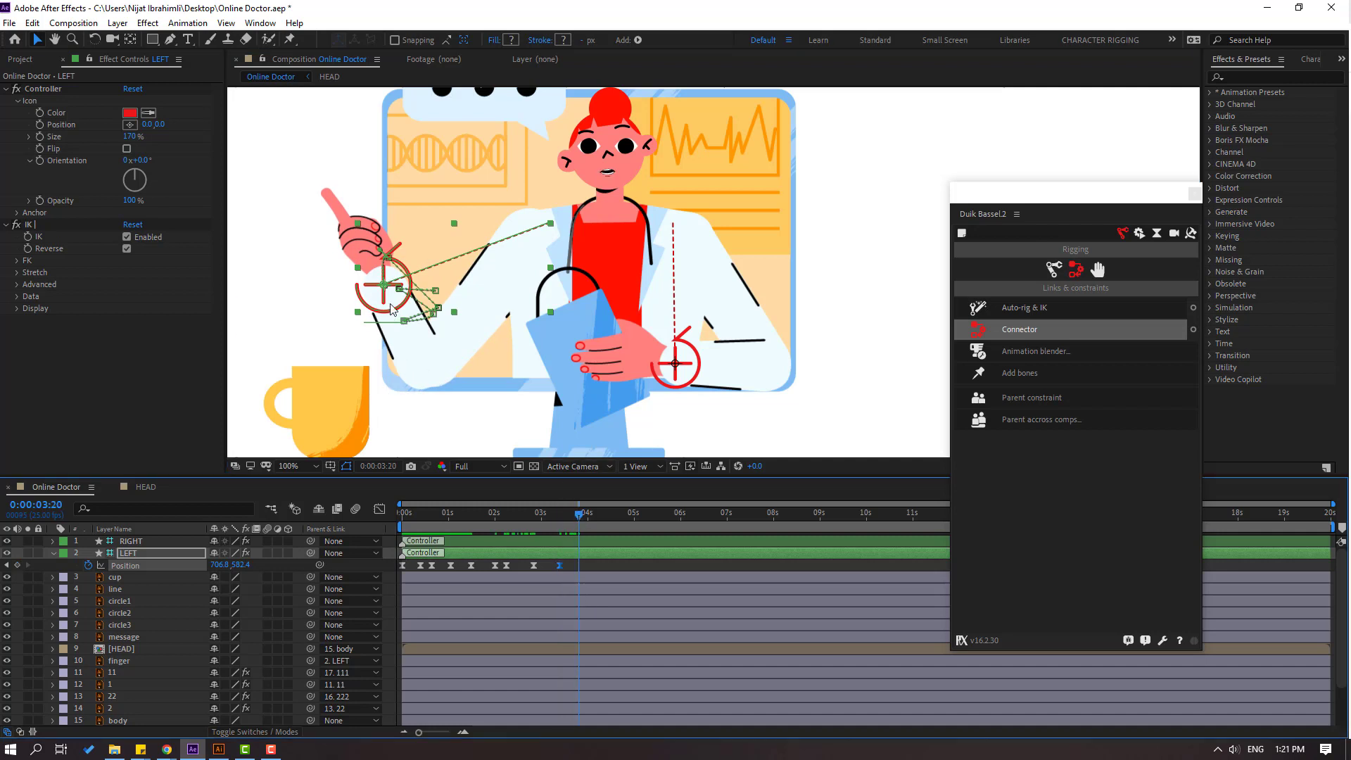
pyautogui.moveTo(392, 310); pyautogui.dragTo(417, 314)
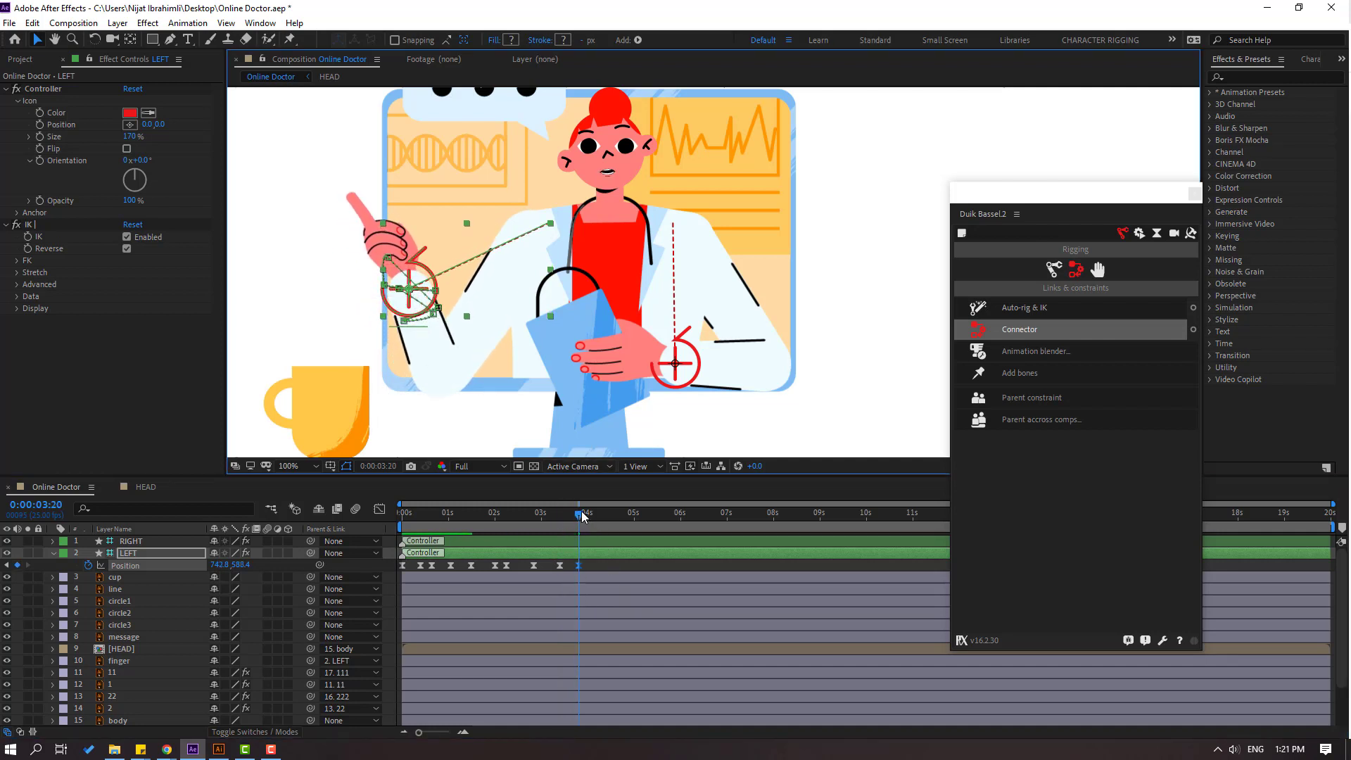
# Move the LEFT controller to about 728.8, 603.4 at 4:07 and about 765.8, 608.4 at 4:19, and preview the arm motion.
pyautogui.moveTo(581, 516); pyautogui.dragTo(600, 513)
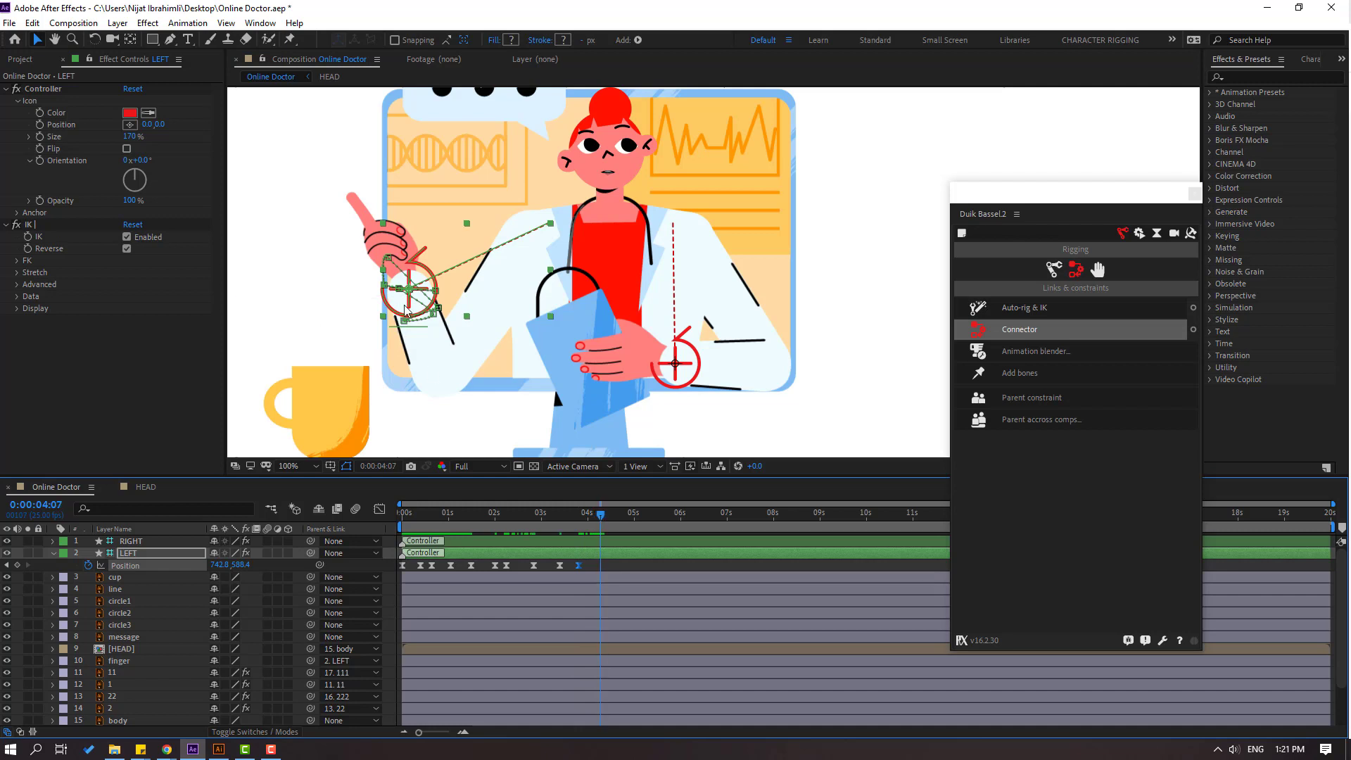
pyautogui.moveTo(395, 308); pyautogui.dragTo(388, 313)
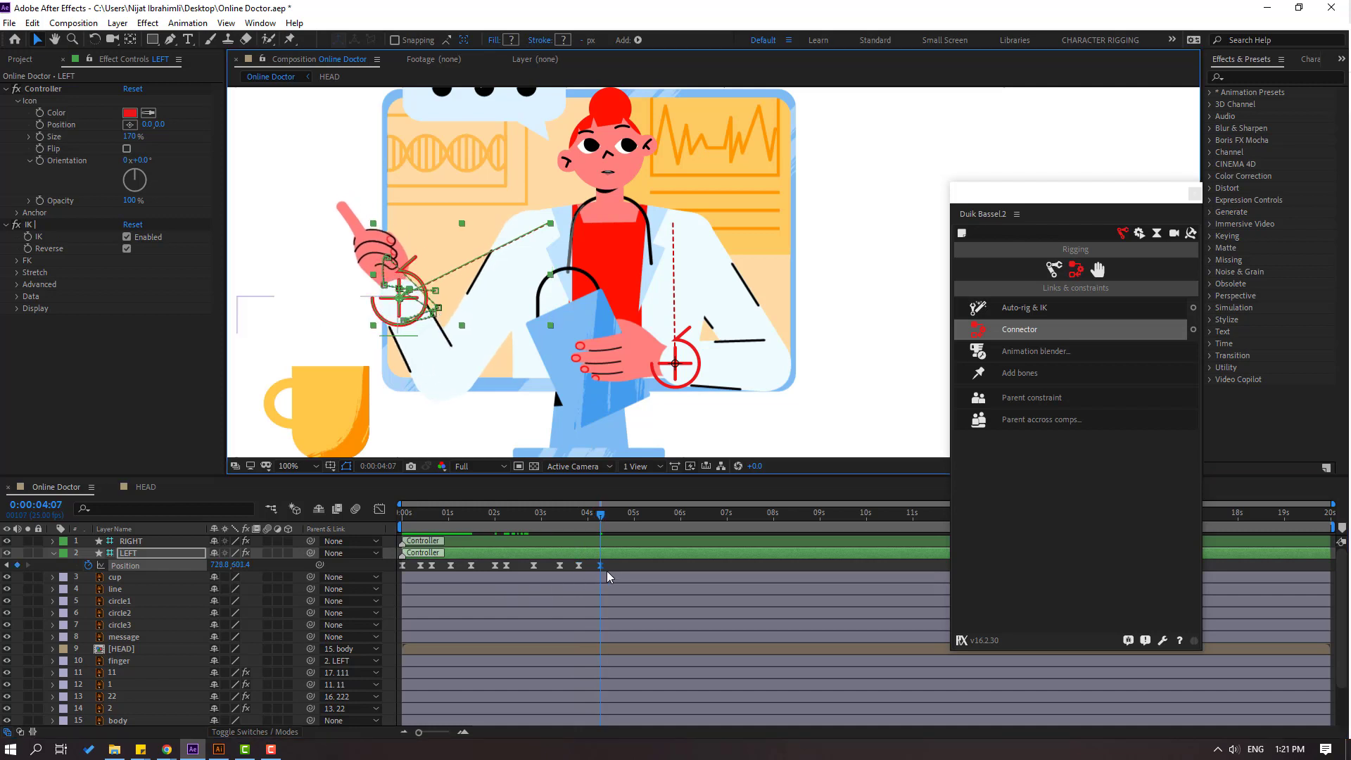
pyautogui.moveTo(610, 516); pyautogui.dragTo(622, 517)
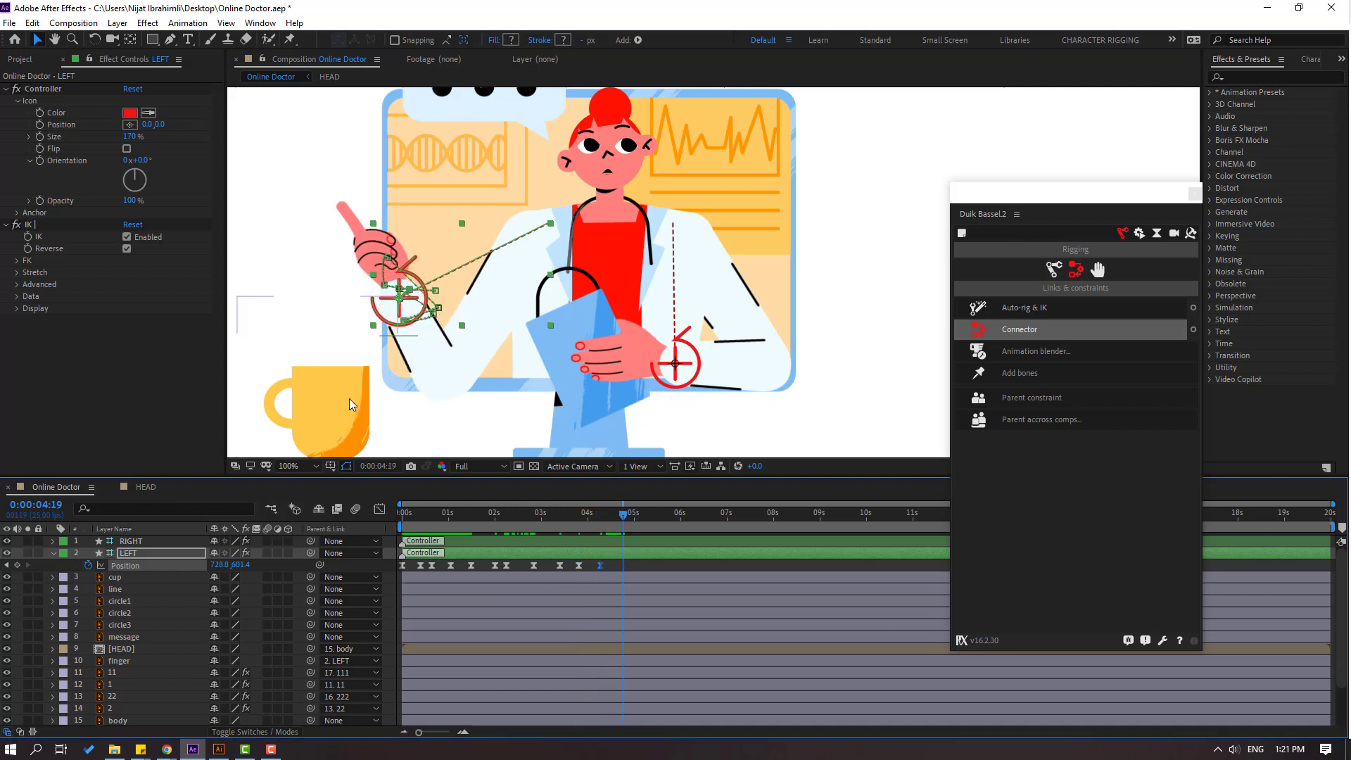
pyautogui.moveTo(392, 318); pyautogui.dragTo(418, 322)
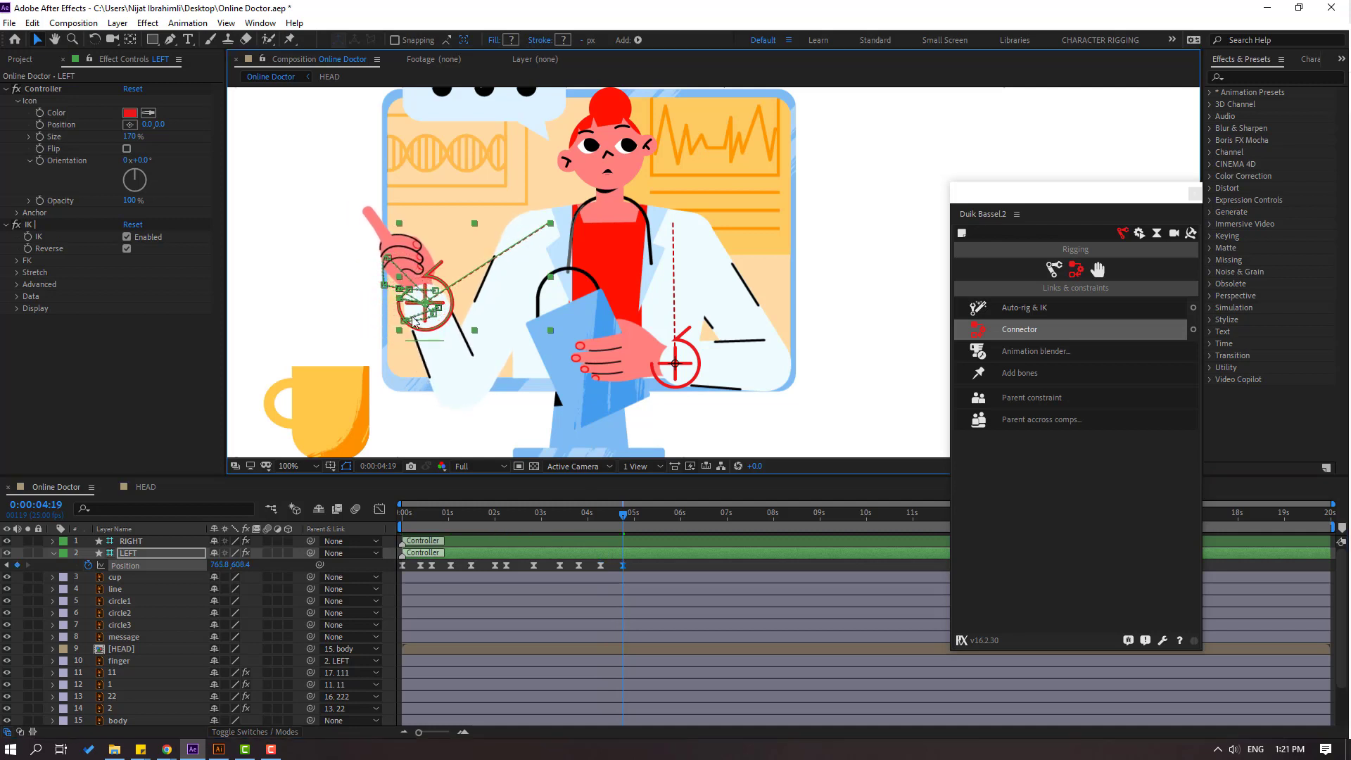
pyautogui.press('space')
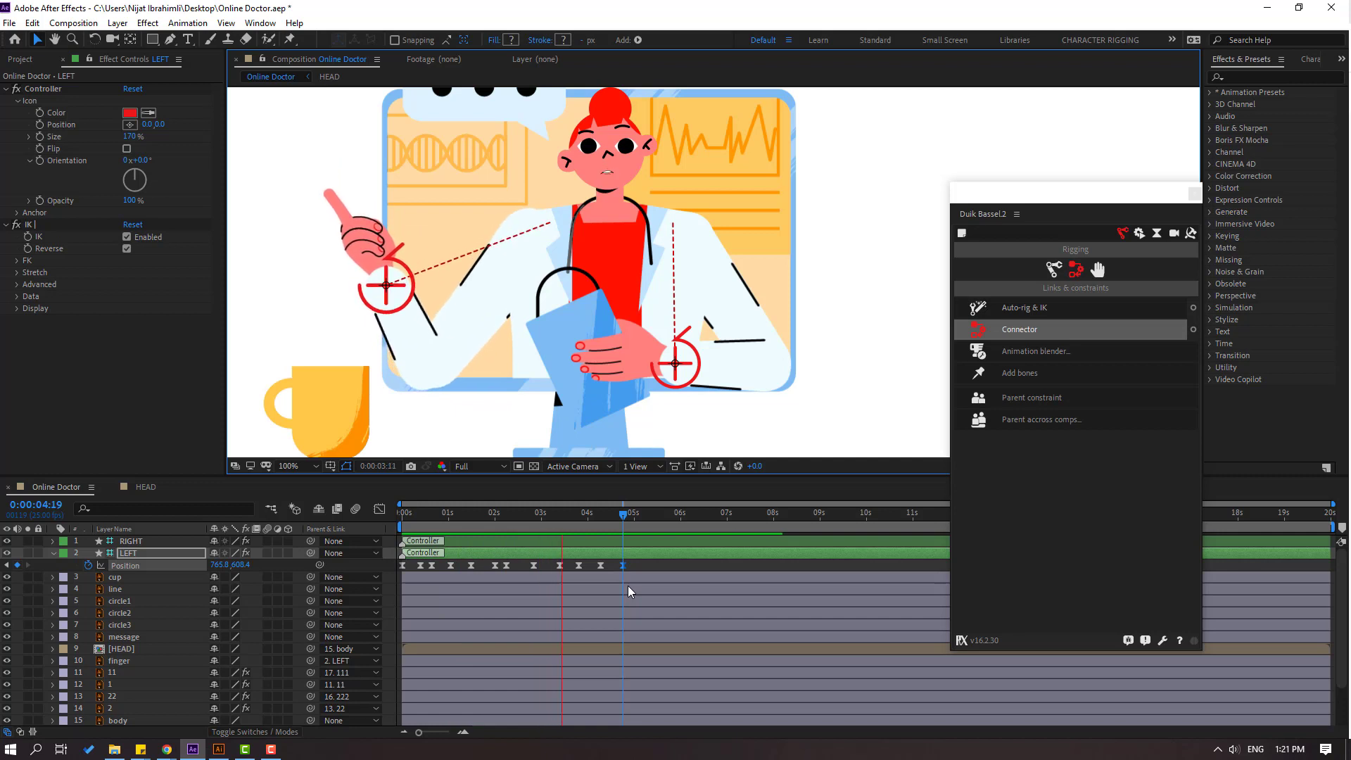
pyautogui.press('space')
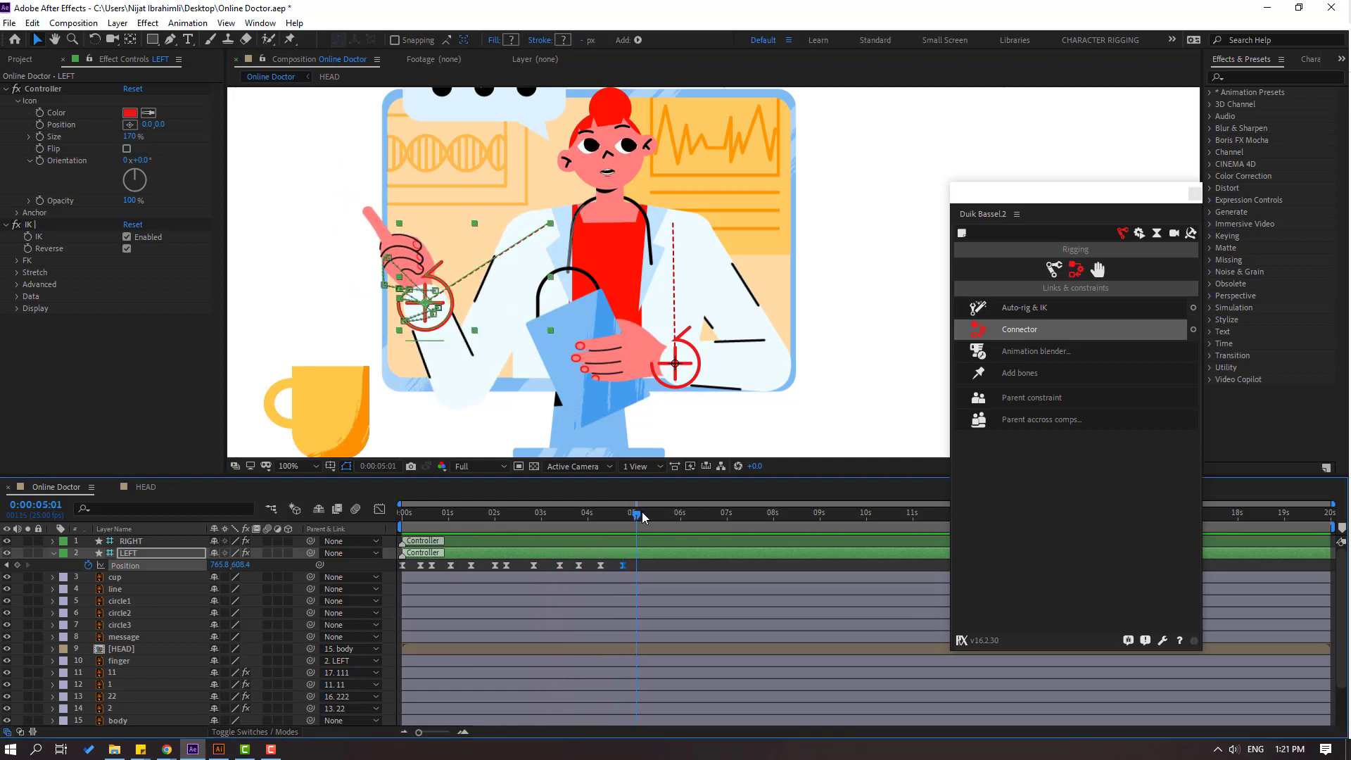
# Lower the LEFT controller to about 749.8, 636.4 at 5:06 and raise it to about 769.8, 566.4 at 5:17.
pyautogui.moveTo(439, 324); pyautogui.dragTo(432, 347)
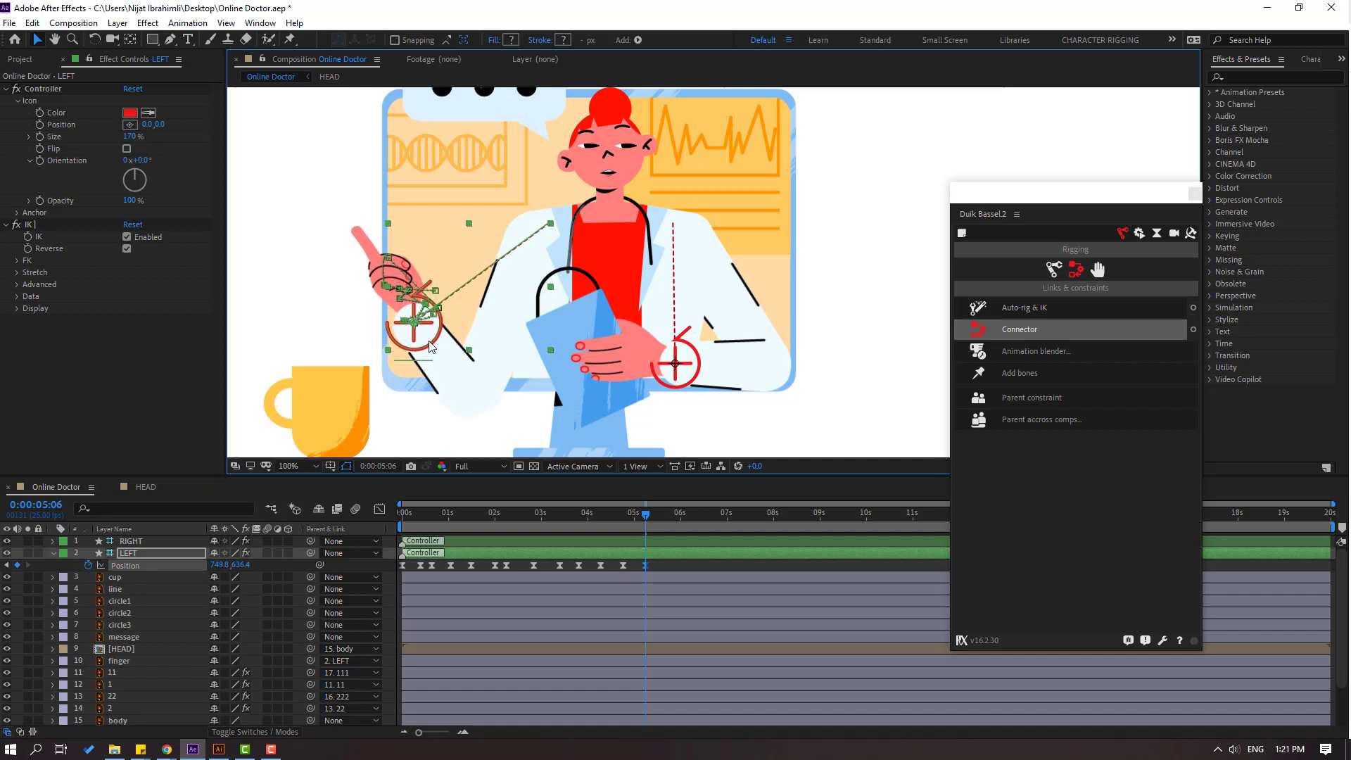
pyautogui.click(666, 514)
pyautogui.moveTo(429, 343); pyautogui.dragTo(436, 292)
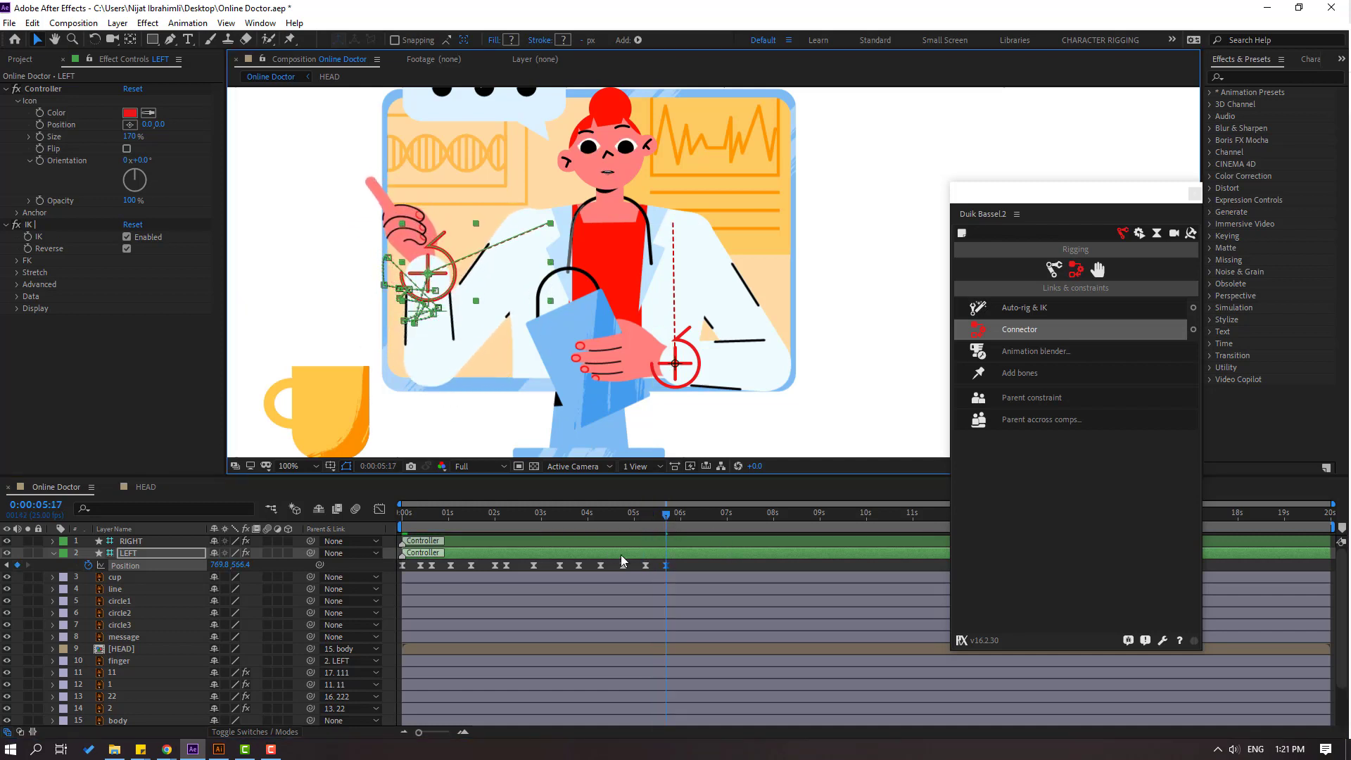
# Move the LEFT controller to about 747.8, 584.4 at 6:05 and hold that position with a keyframe at 6:11.
pyautogui.moveTo(681, 516); pyautogui.dragTo(690, 516)
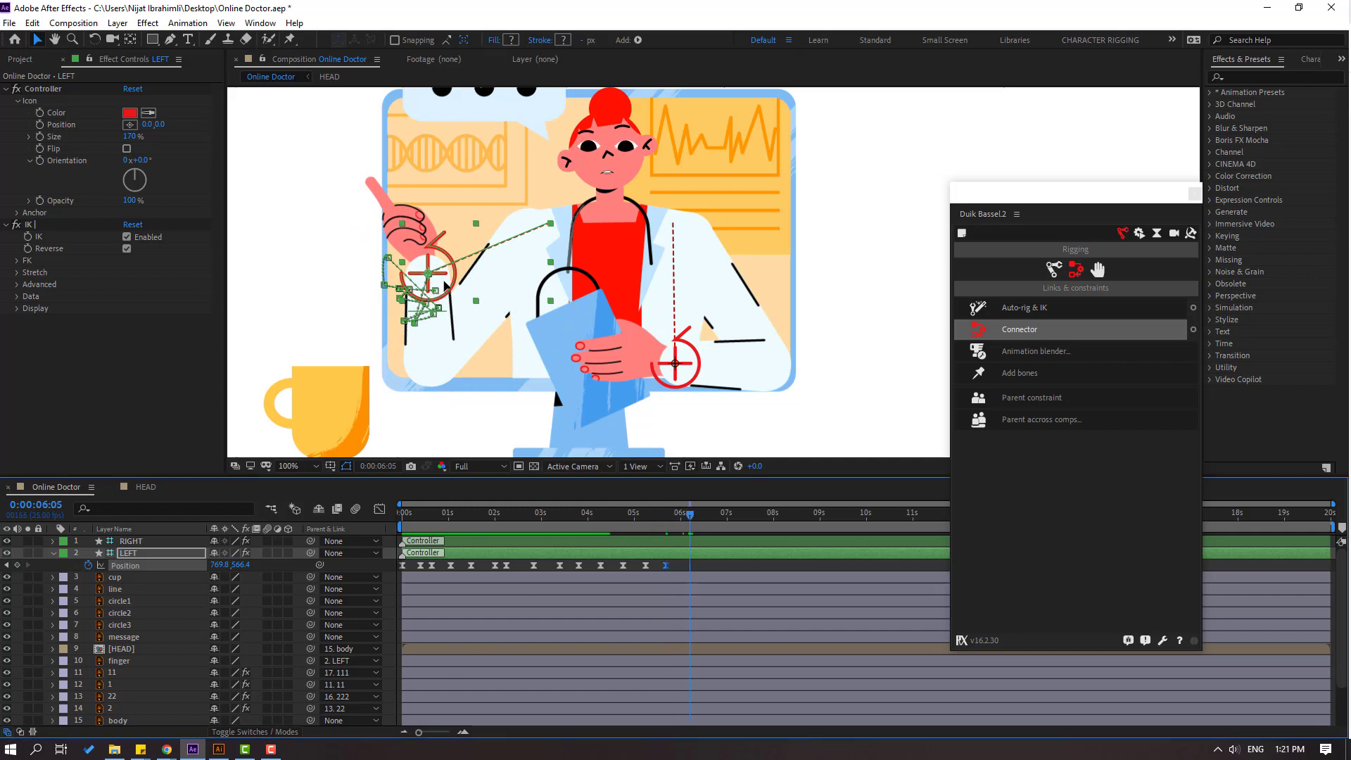
pyautogui.moveTo(444, 284); pyautogui.dragTo(429, 298)
pyautogui.moveTo(690, 516); pyautogui.dragTo(701, 516)
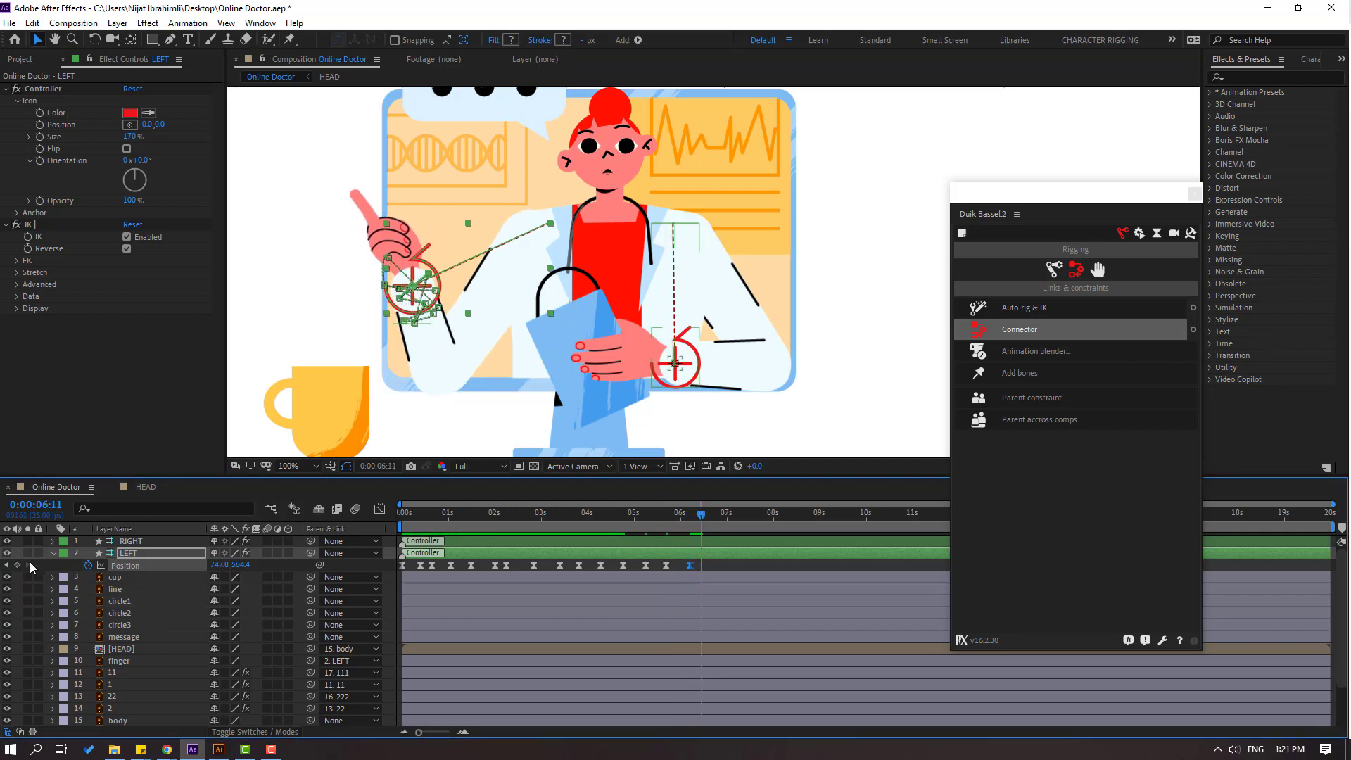
pyautogui.click(18, 565)
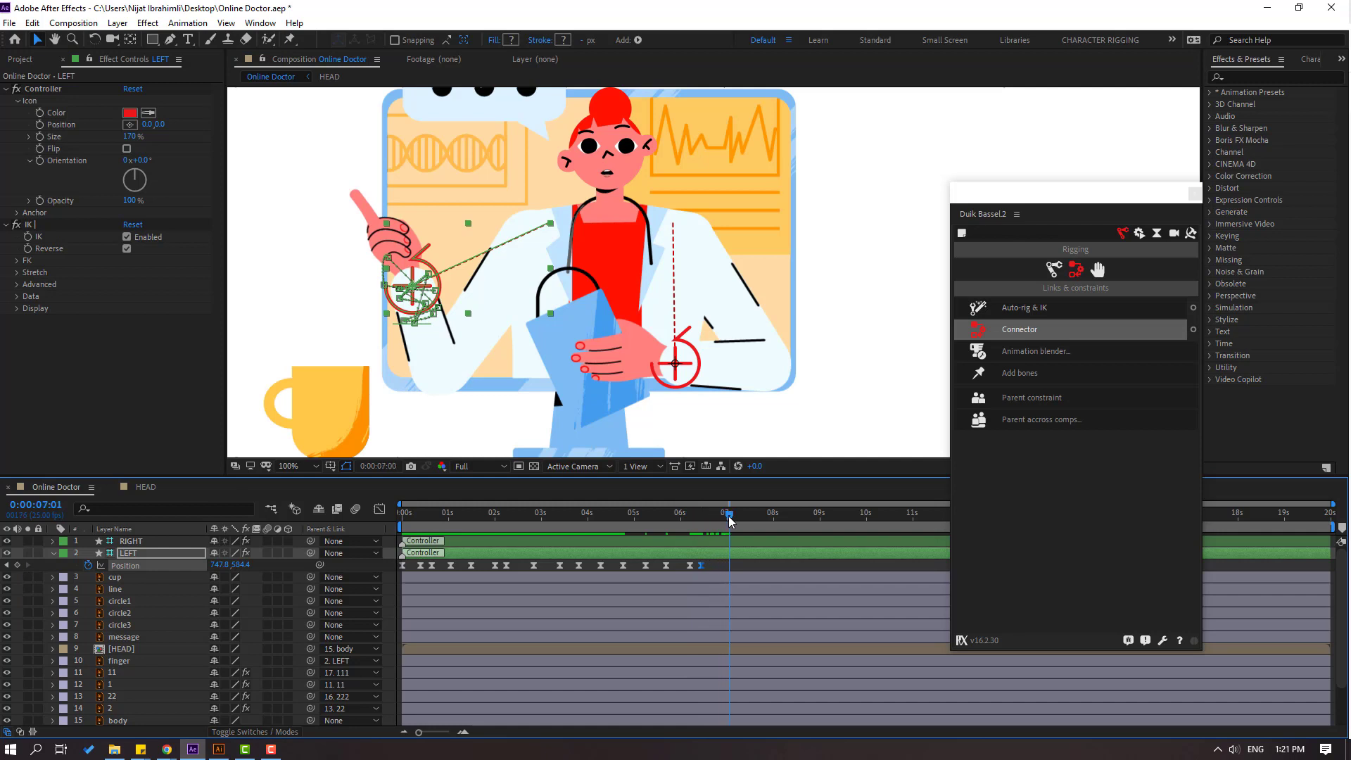
# Copy the LEFT controller's first Position keyframe to 0:00:07:00 to return the arm to its starting pose.
pyautogui.click(407, 574)
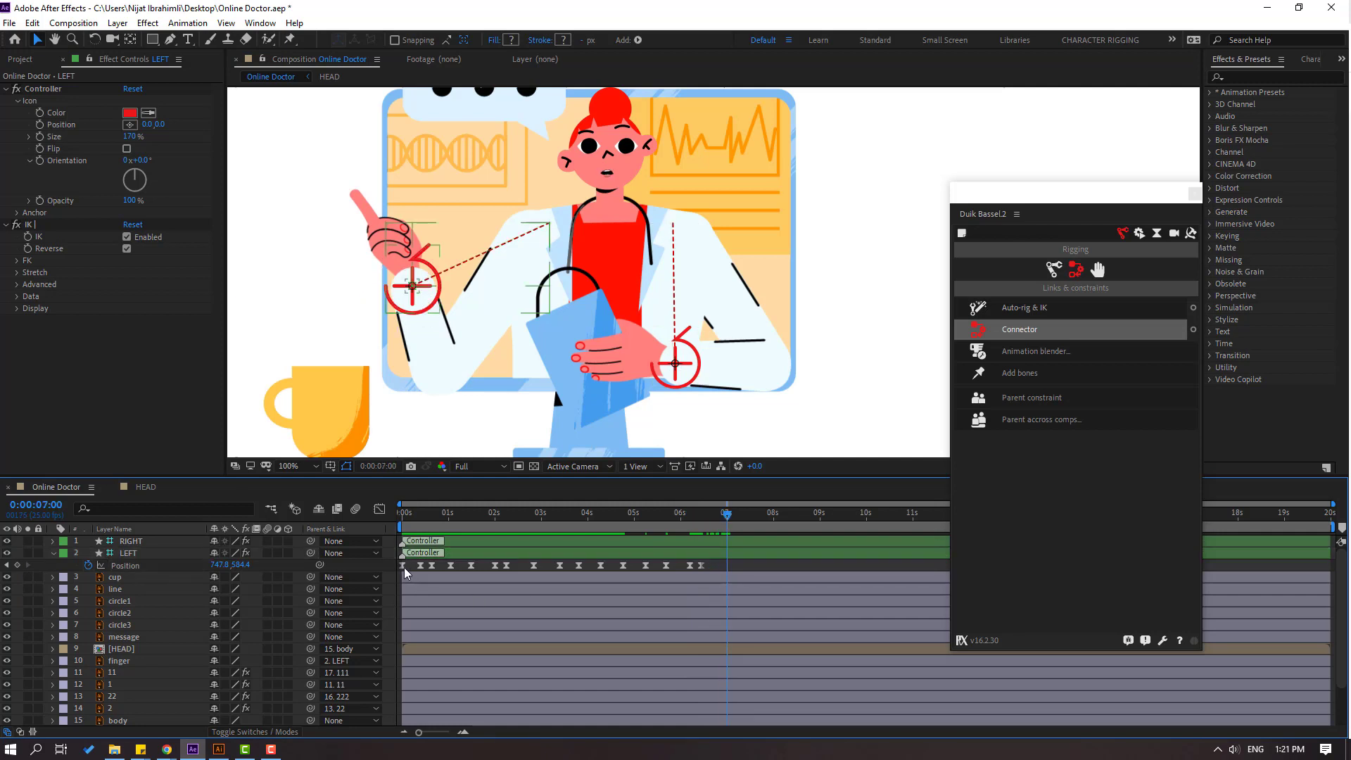
pyautogui.click(402, 565)
pyautogui.hotkey('ctrl', 'c')
pyautogui.hotkey('ctrl', 'v')
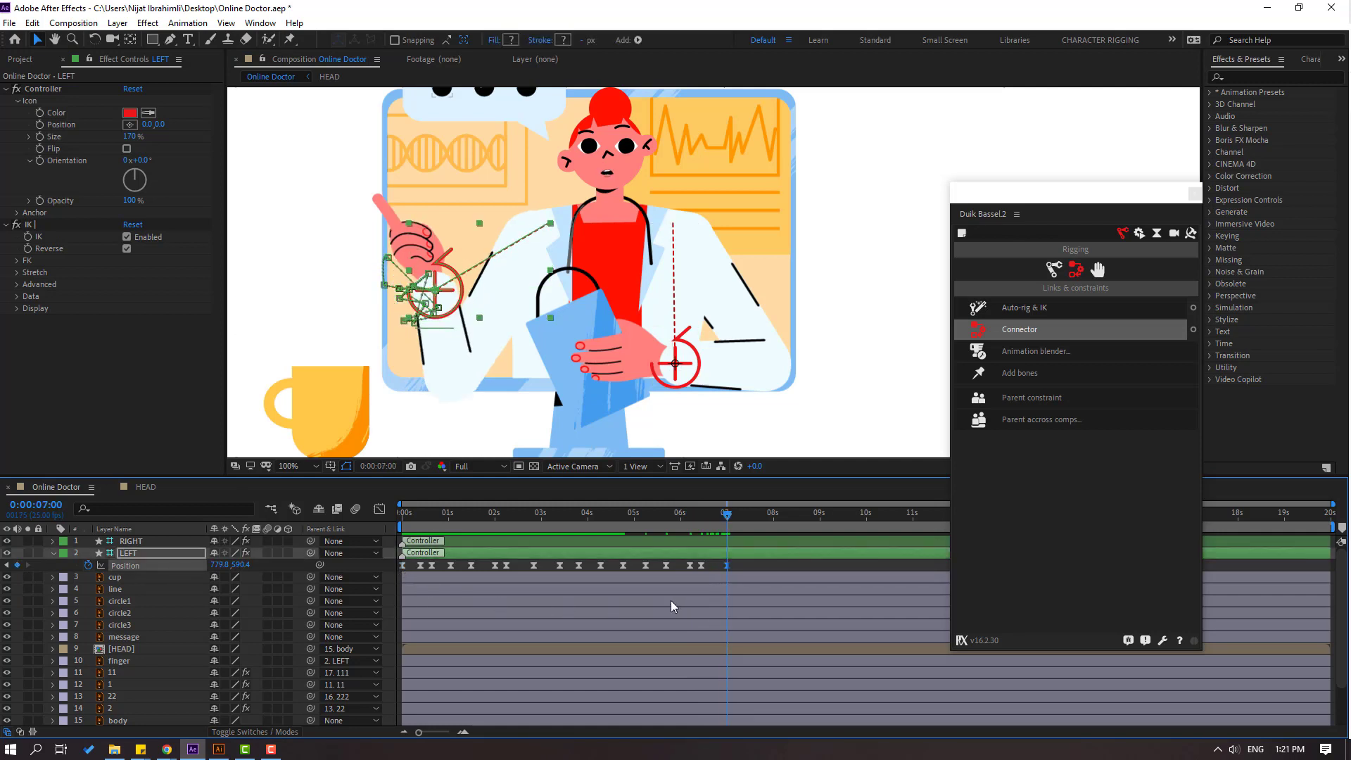
# Trim the Online Doctor composition to a work area ending at 0:00:07:00 and preview the animation.
pyautogui.press('n')
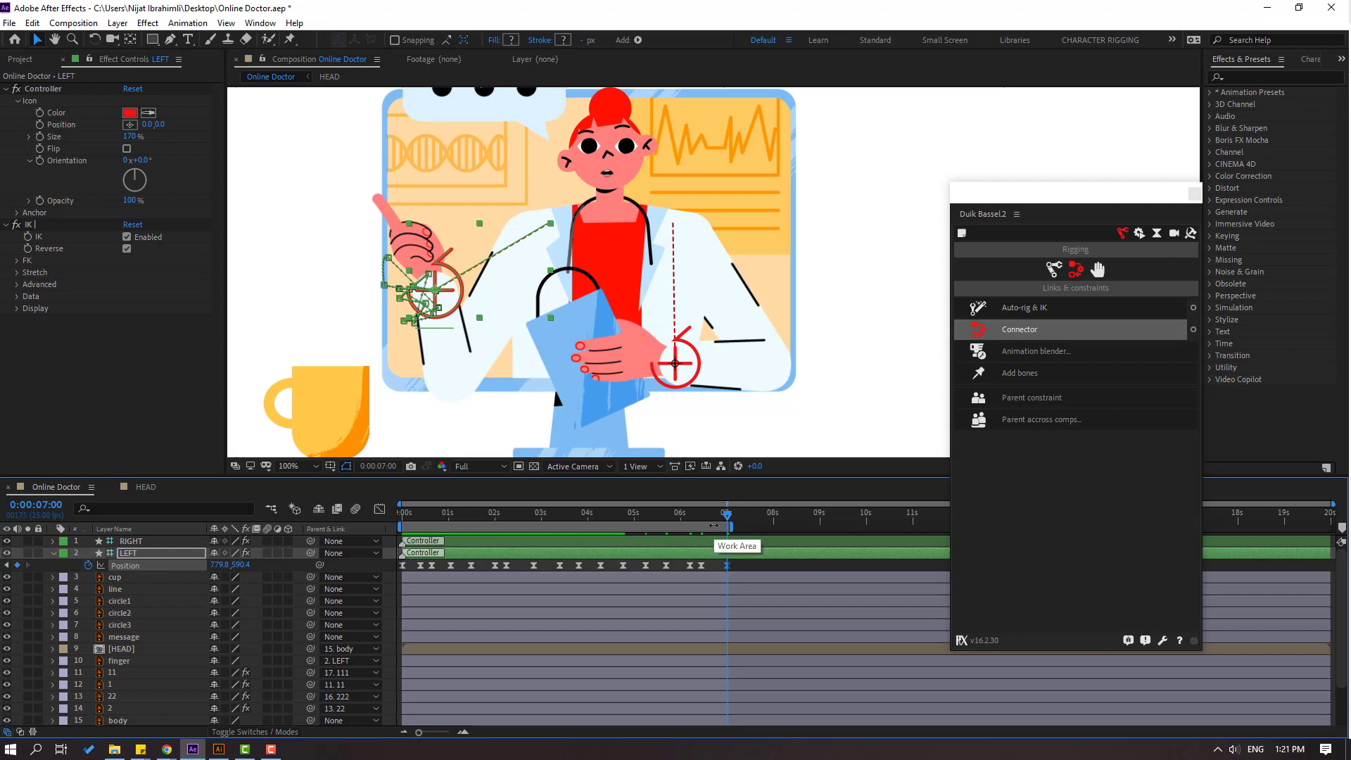
pyautogui.rightClick(714, 525)
pyautogui.click(732, 563)
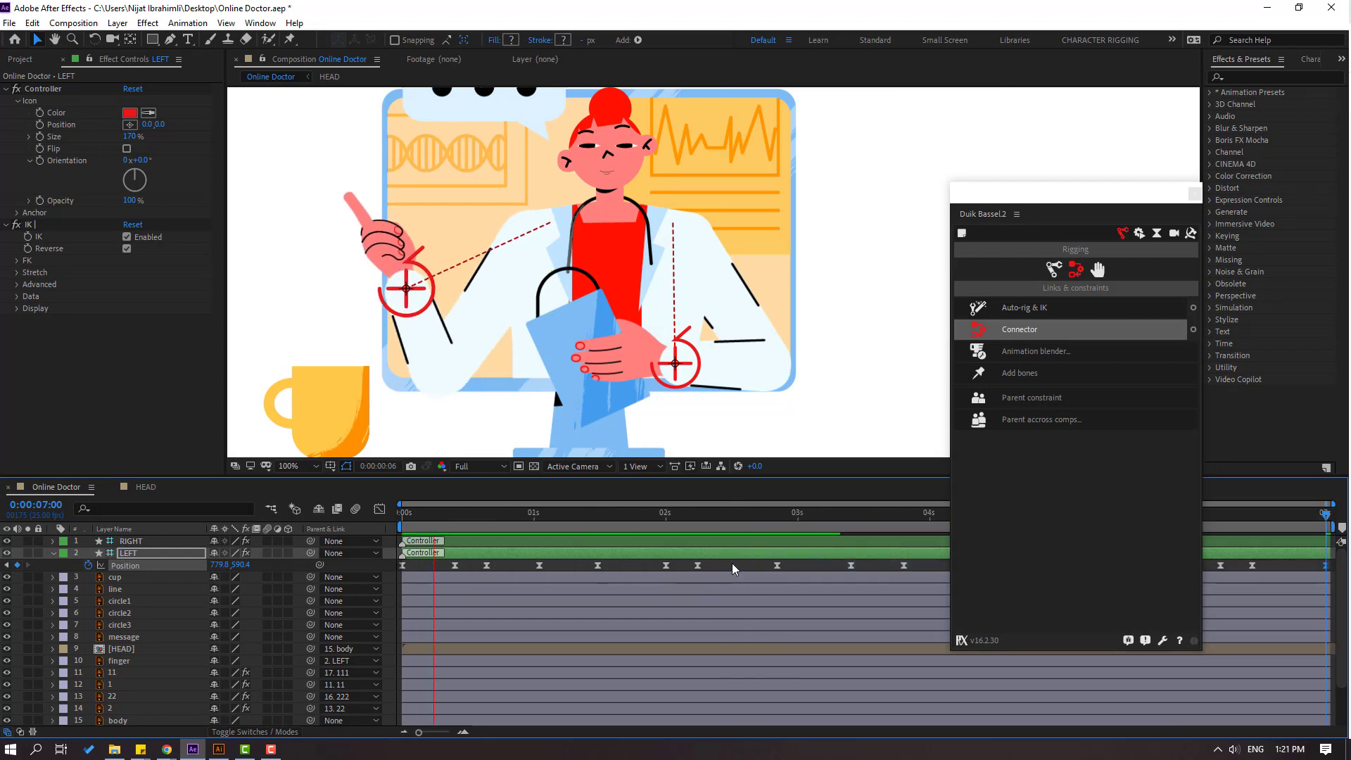
pyautogui.scroll(-2, 531, 289)
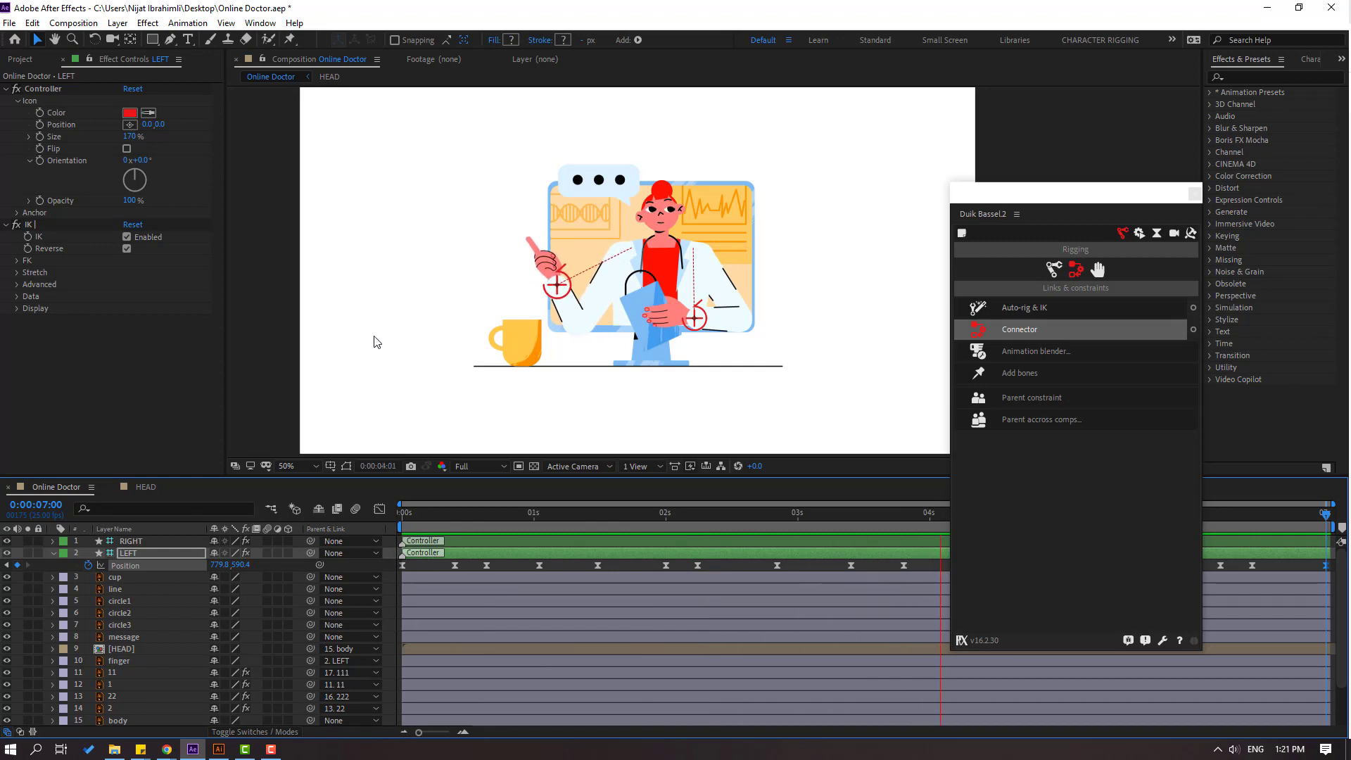
pyautogui.click(762, 512)
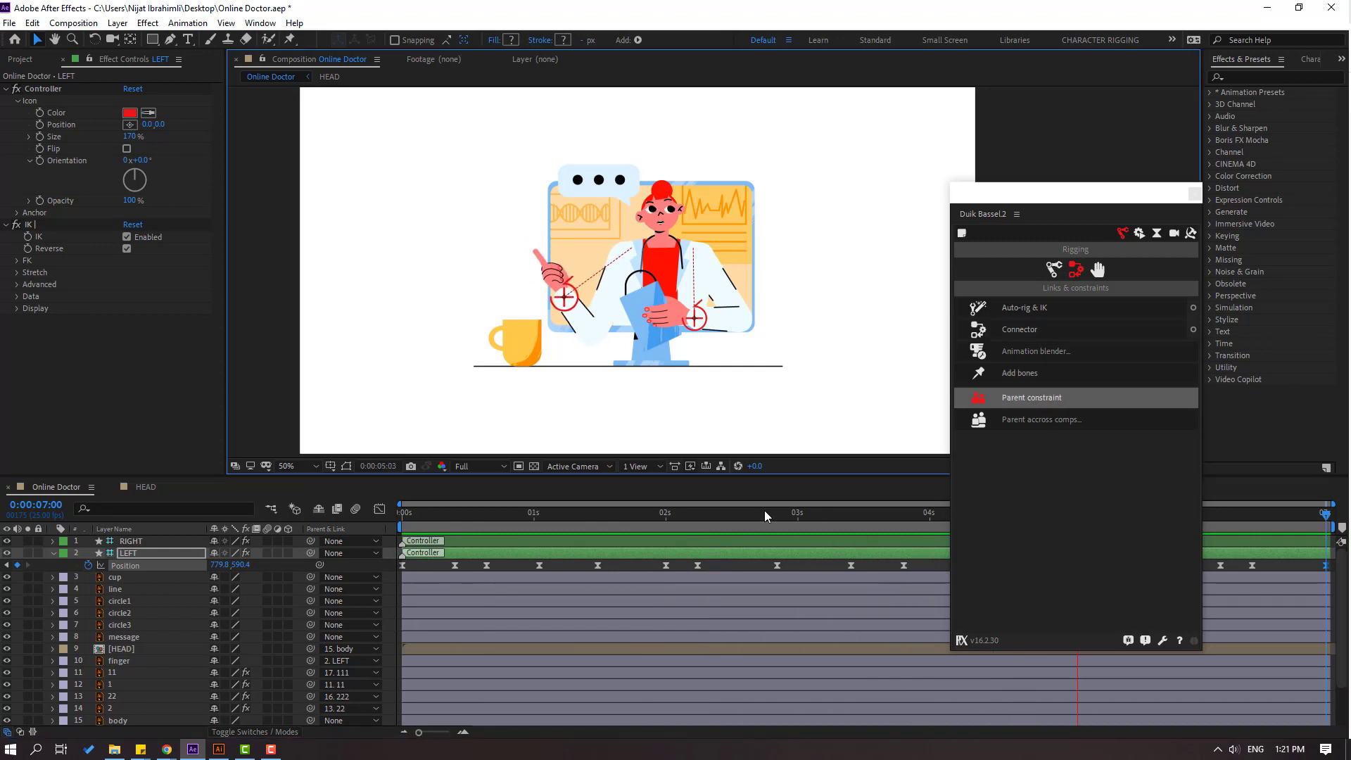
# Close the Duik Bassel.2 panel and begin a wiggle() expression on the RIGHT controller's Position.
pyautogui.click(1194, 198)
pyautogui.scroll(1, 746, 384)
pyautogui.click(675, 364)
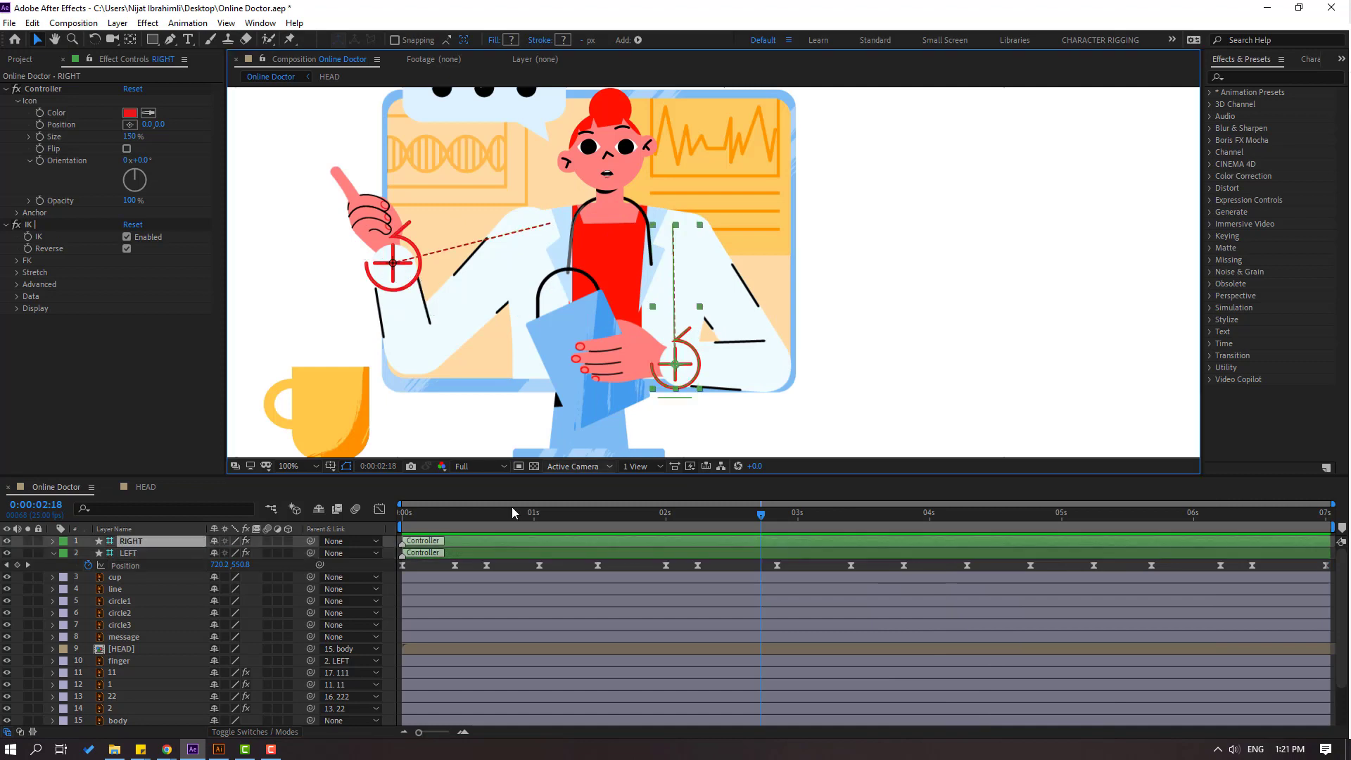
pyautogui.click(400, 519)
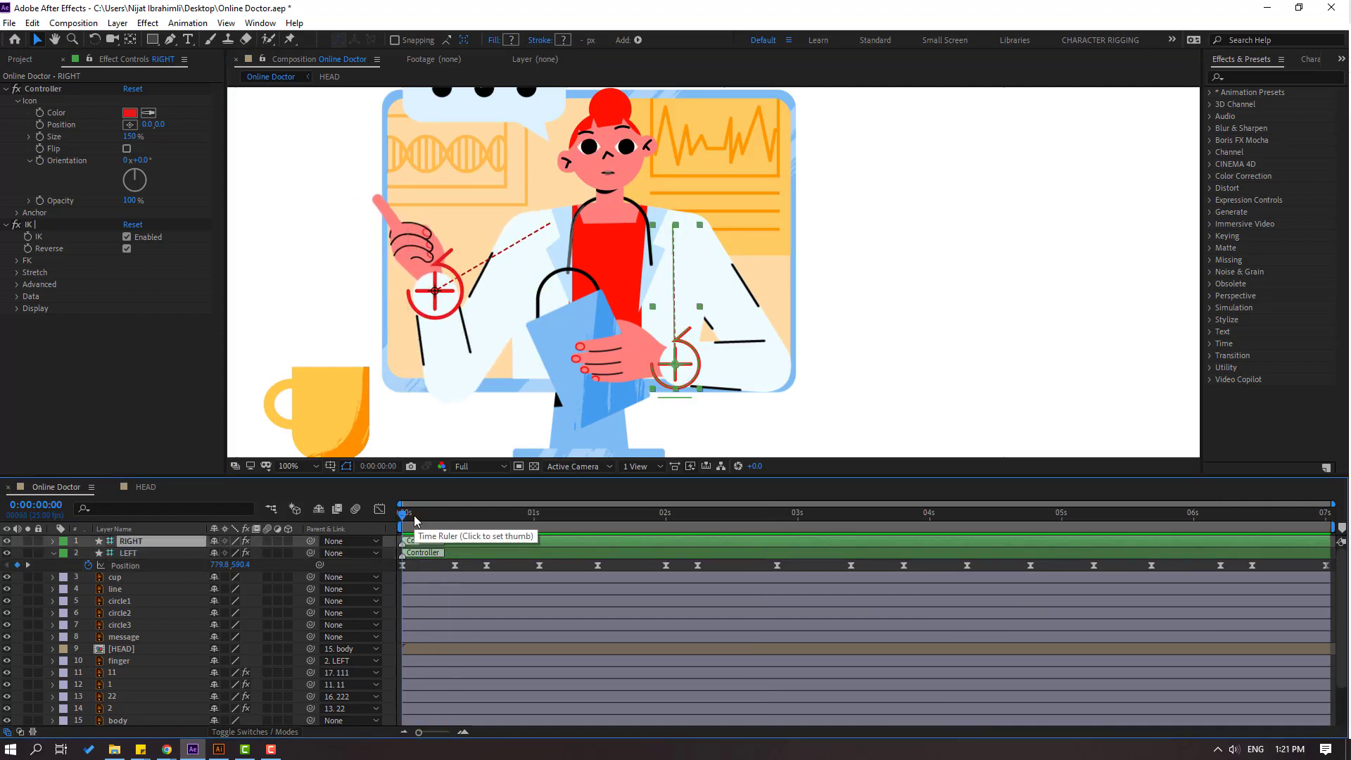
pyautogui.press('p')
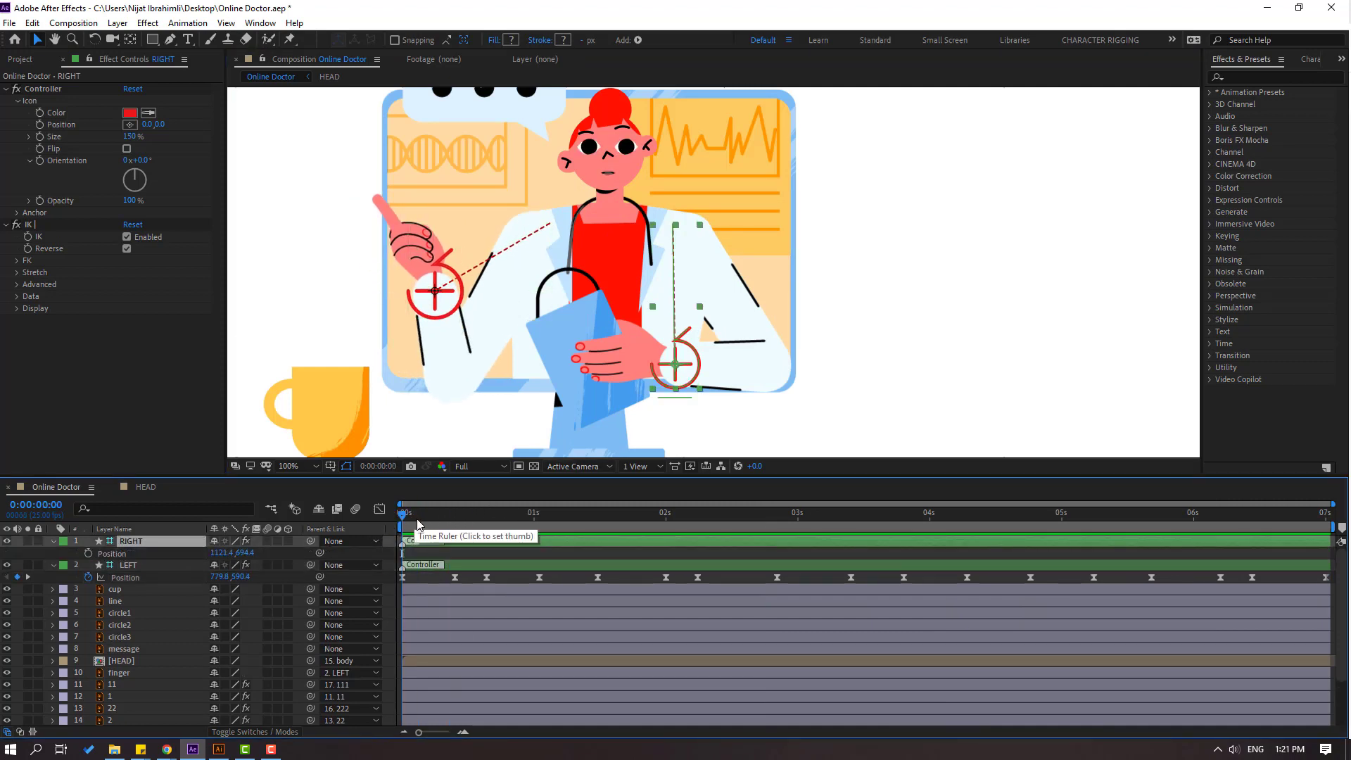
pyautogui.keyDown('alt'); pyautogui.click(88, 554); pyautogui.keyUp('alt')
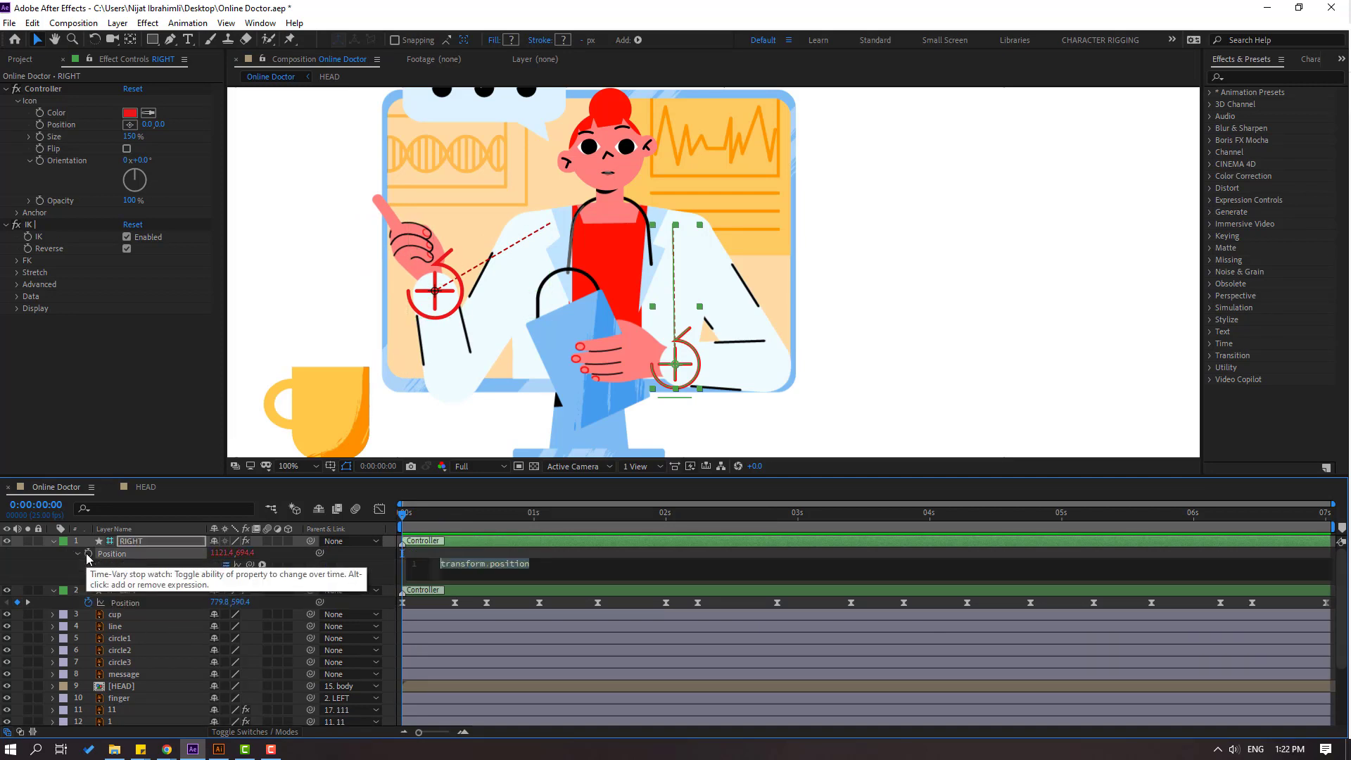
pyautogui.write('wiggle(1,9')
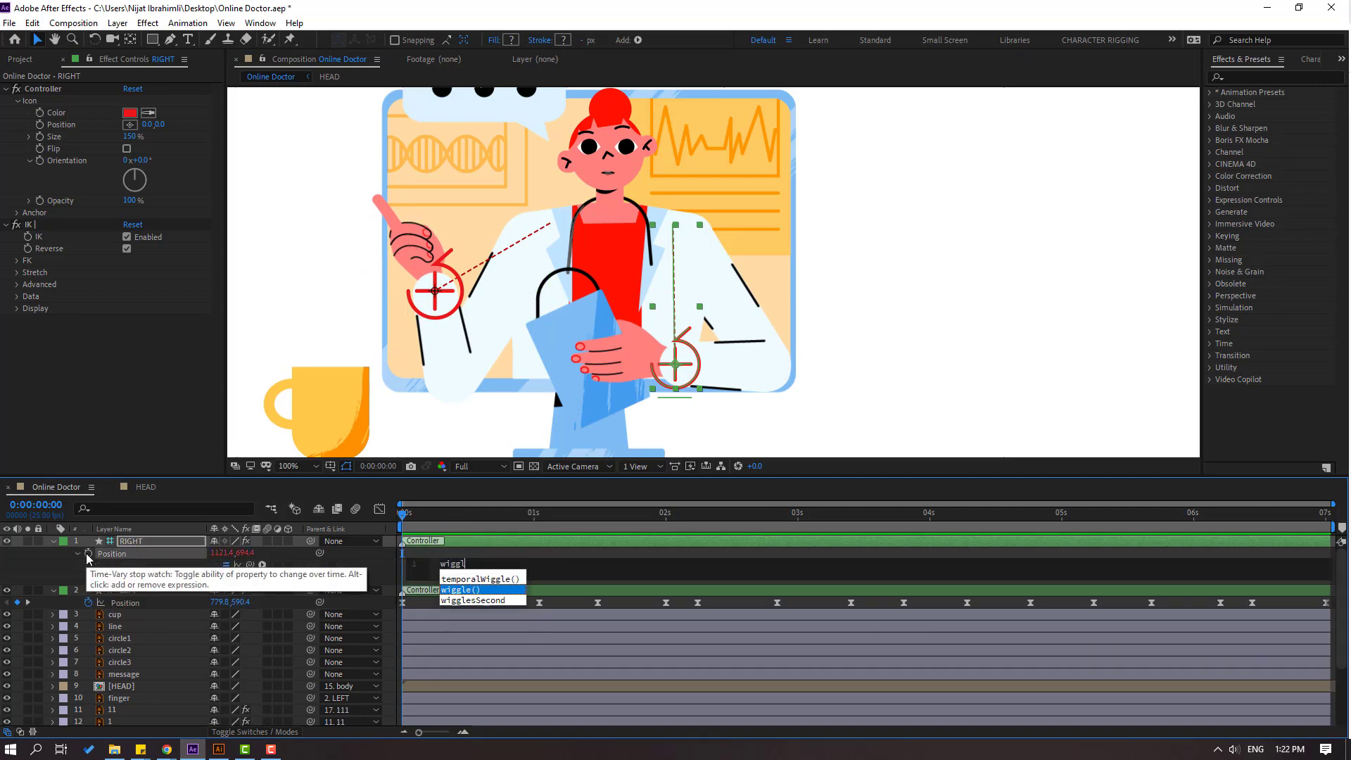
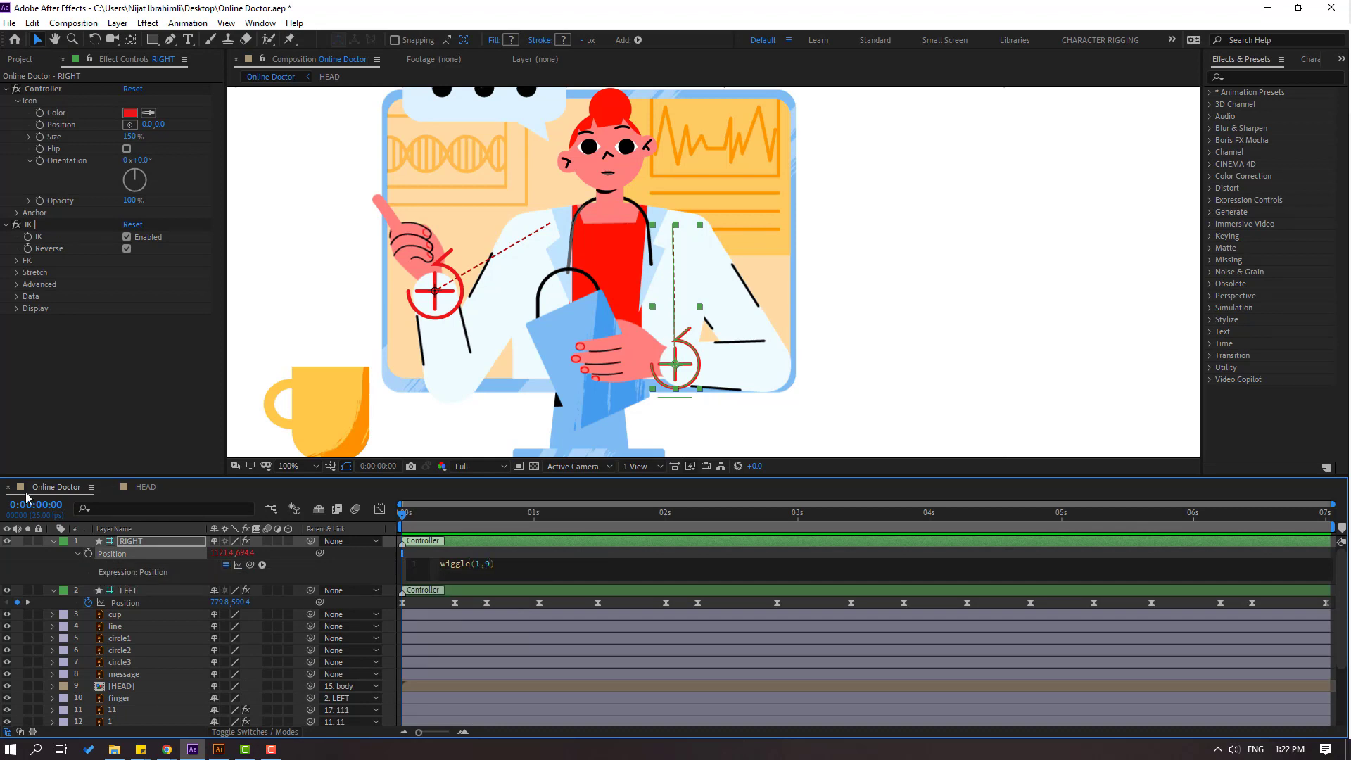
# Apply the expression wiggle(1,9) to the RIGHT controller's Position and preview the arm motion.
pyautogui.click(568, 553)
pyautogui.press('space')
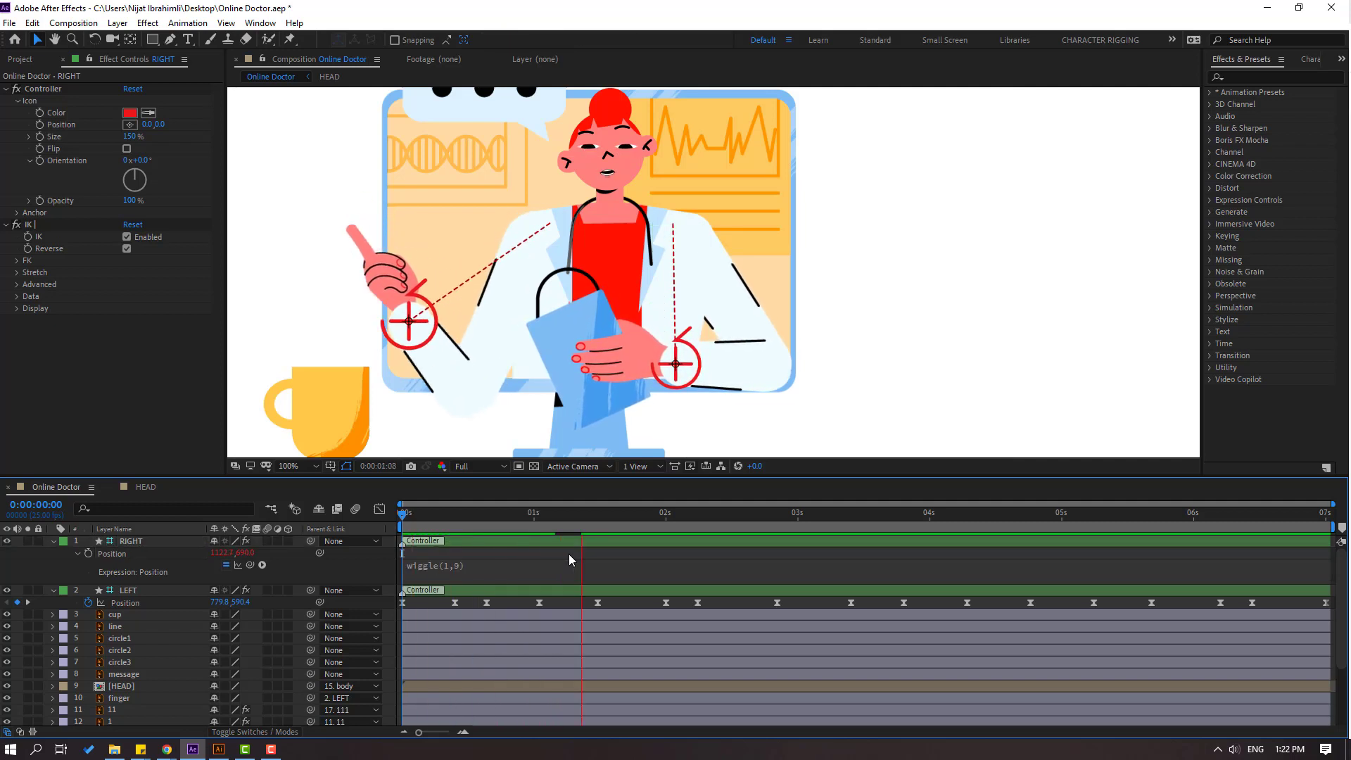
pyautogui.click(451, 527)
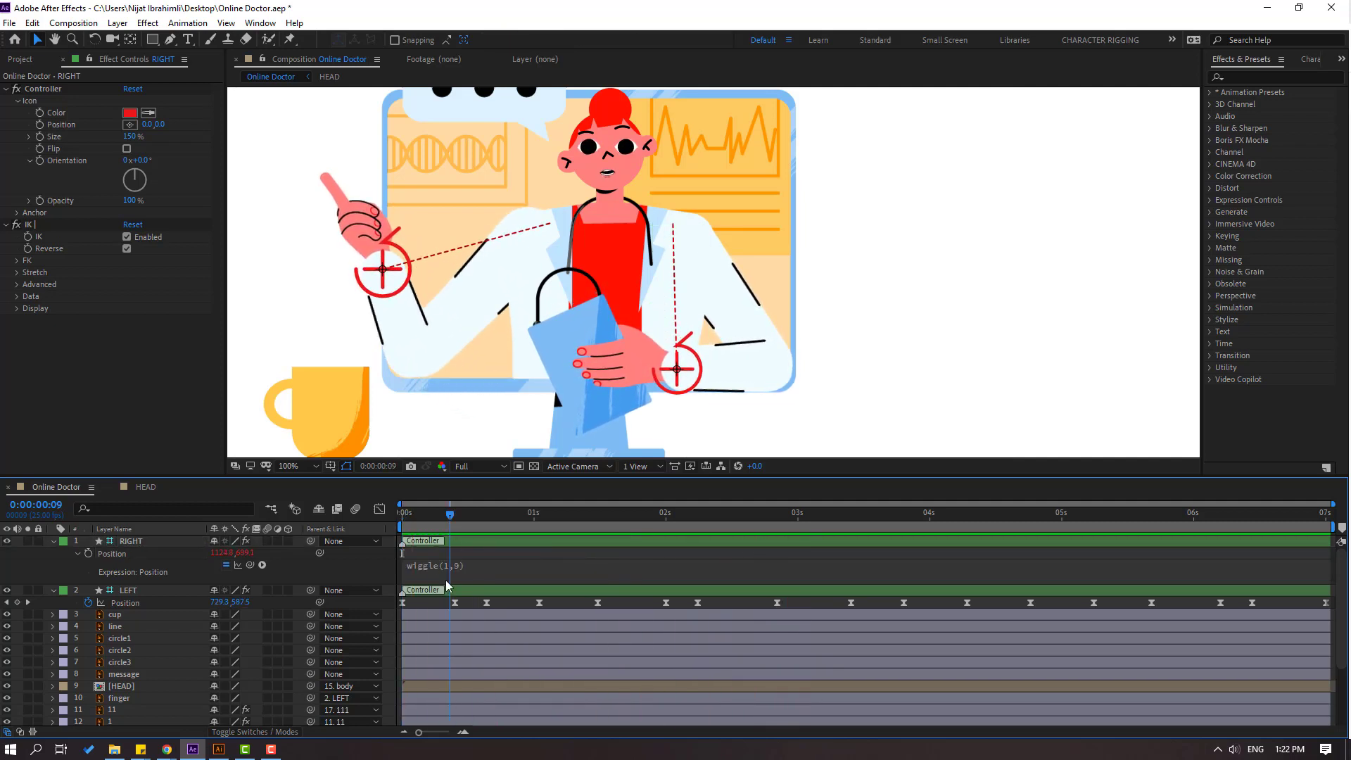
# Set the first wiggle value in the RIGHT controller's Position expression to 3 and preview the motion.
pyautogui.click(458, 568)
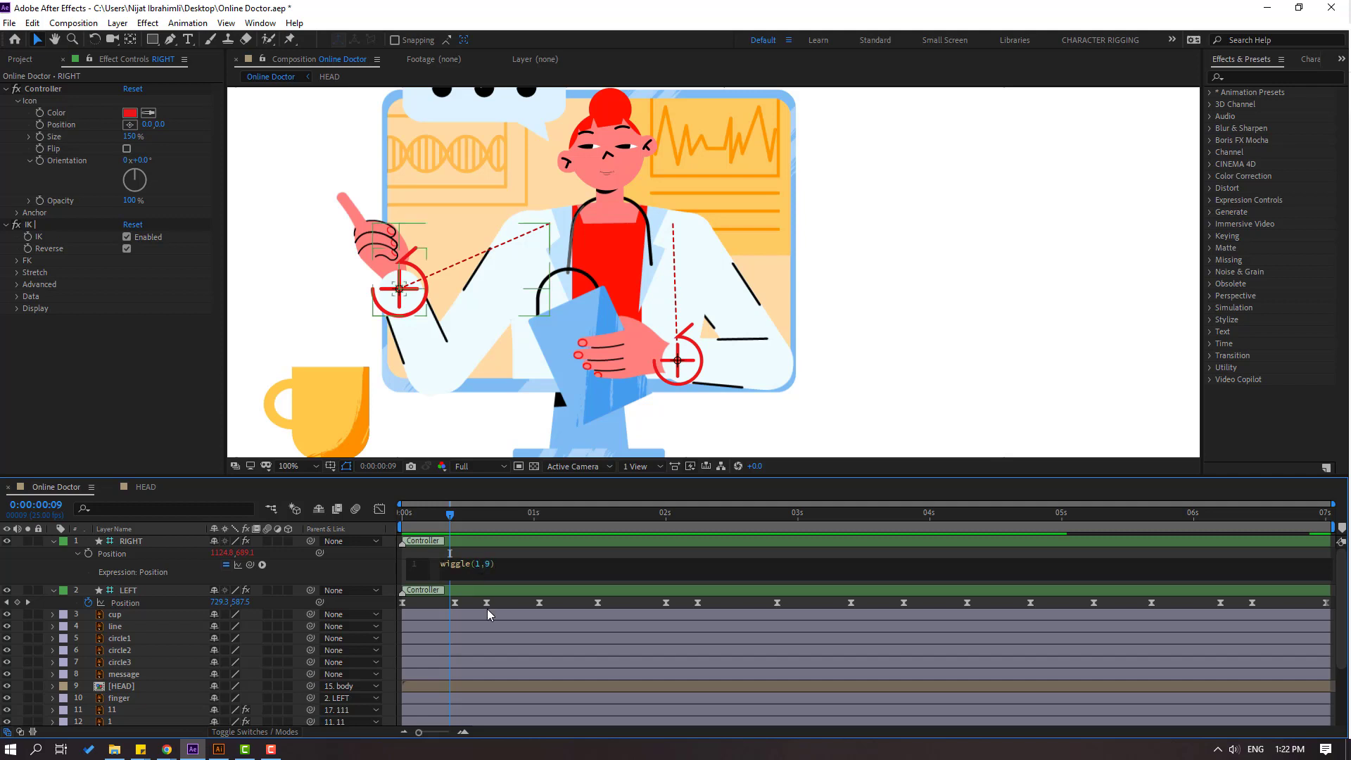
pyautogui.press('BackSpace')
pyautogui.write('3')
pyautogui.click(504, 550)
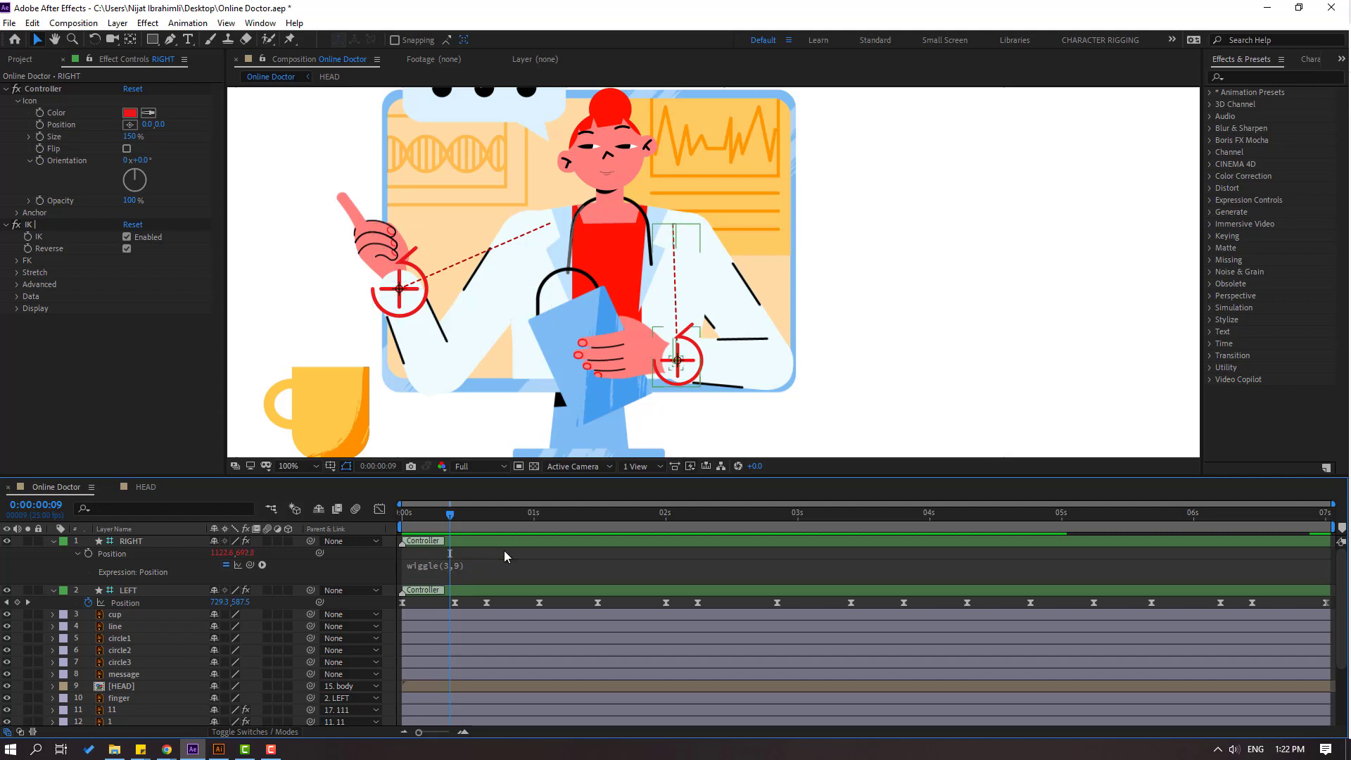
pyautogui.press('space')
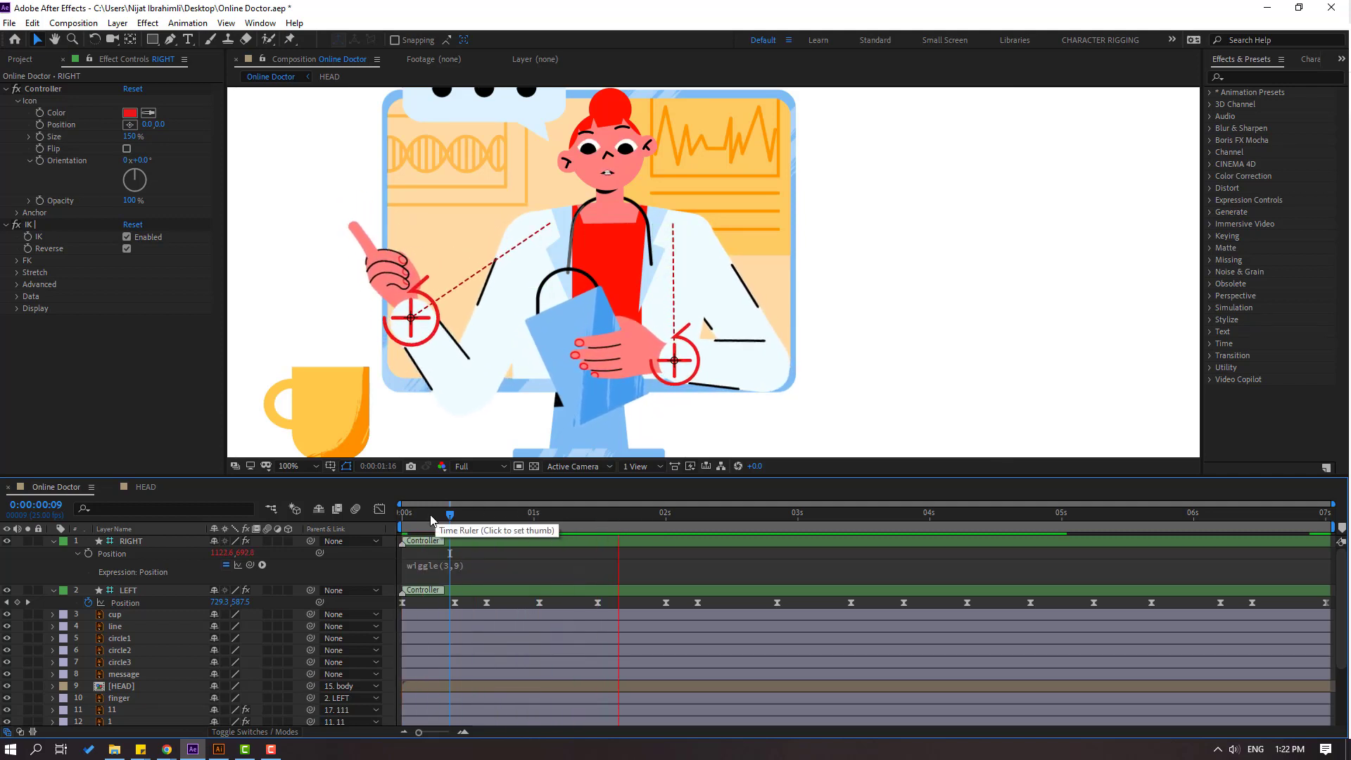
# Set the second wiggle value in the RIGHT controller's Position expression to 4 and preview the arm.
pyautogui.click(487, 569)
pyautogui.click(498, 591)
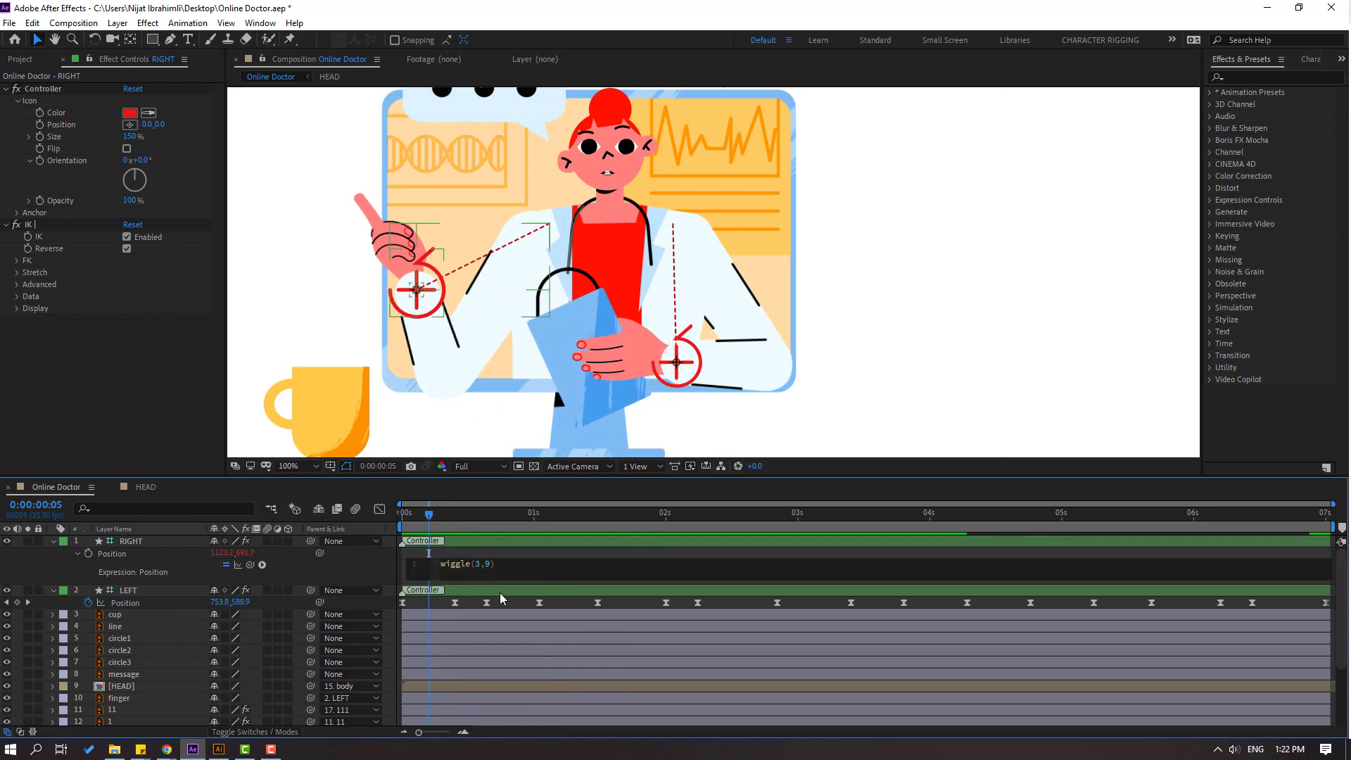
pyautogui.write('4')
pyautogui.click(513, 554)
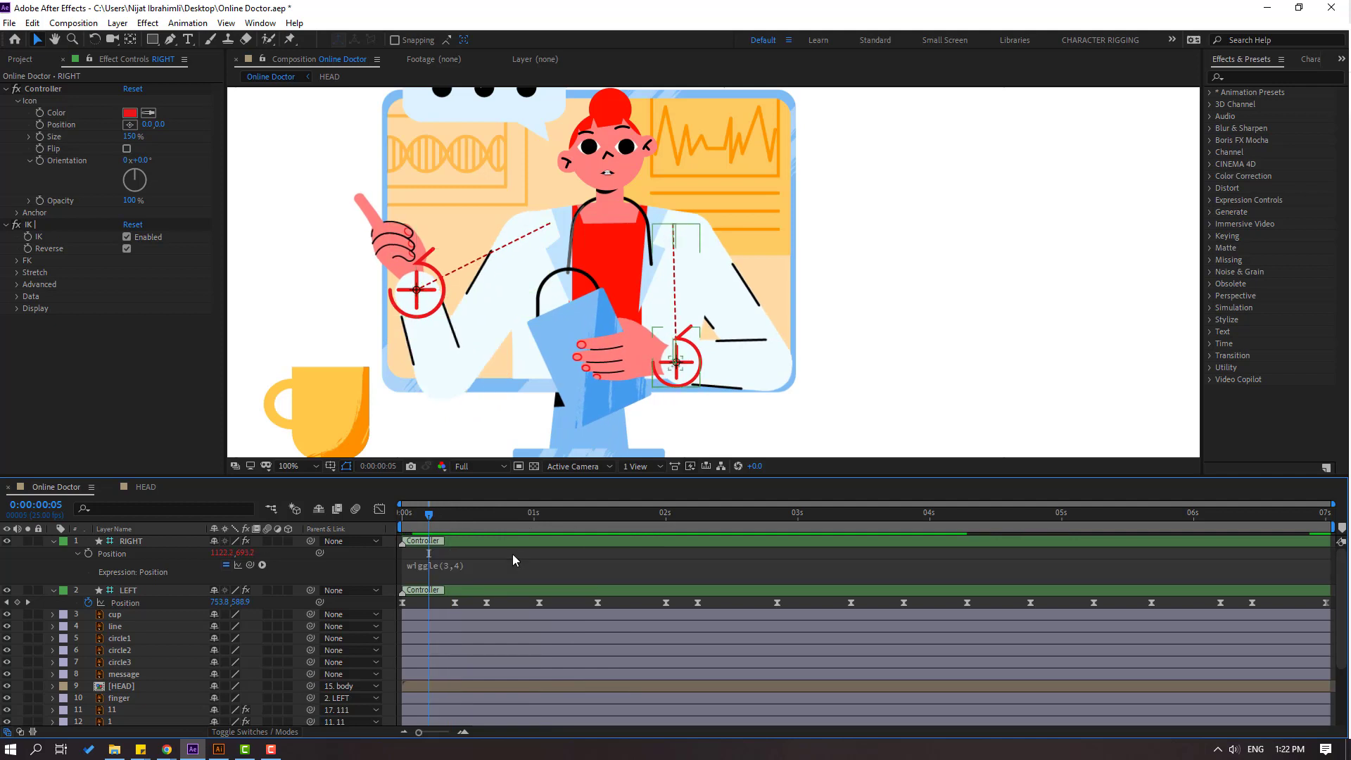
pyautogui.press('space')
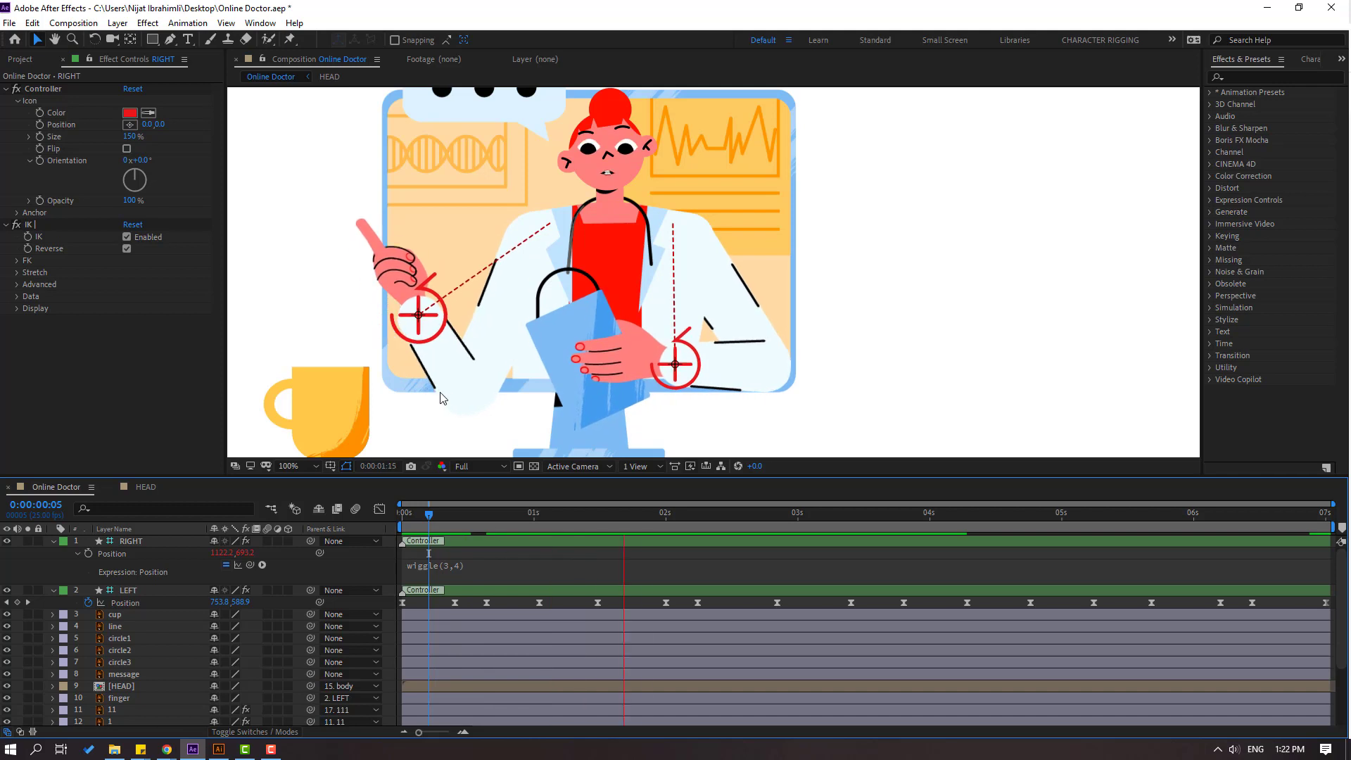
pyautogui.scroll(-2, 425, 382)
pyautogui.scroll(1, 430, 380)
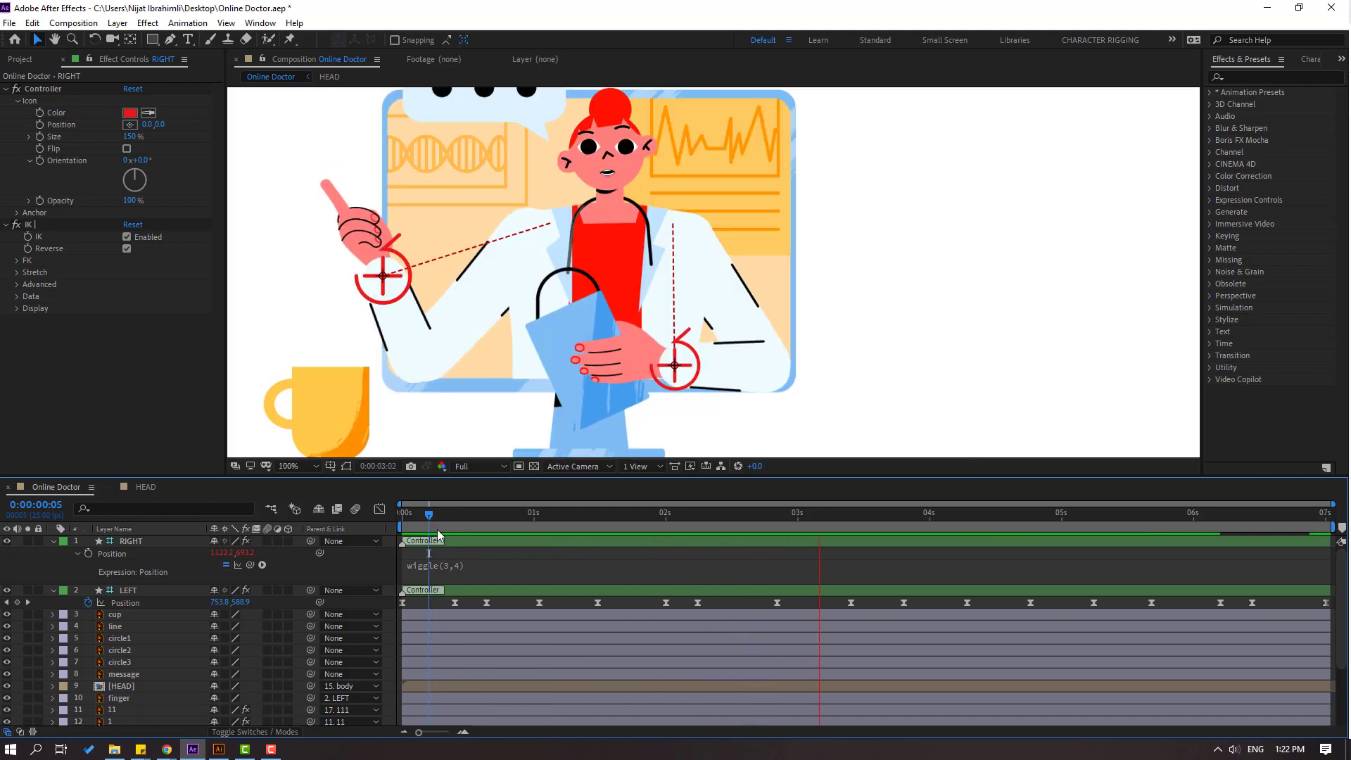
# Change the RIGHT controller's Position expression to wiggle(2,4) and preview the whole scene.
pyautogui.click(433, 520)
pyautogui.click(469, 567)
pyautogui.click(482, 566)
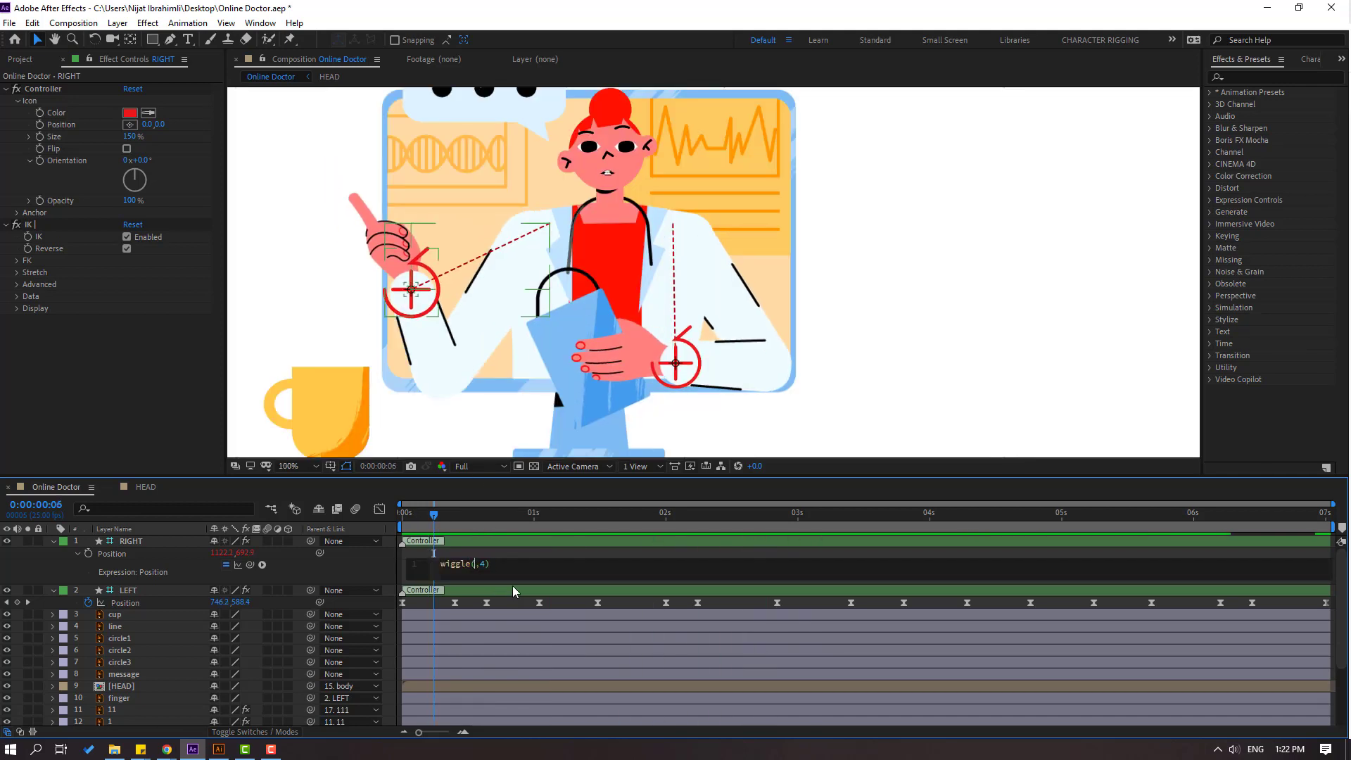
pyautogui.write('2')
pyautogui.click(501, 557)
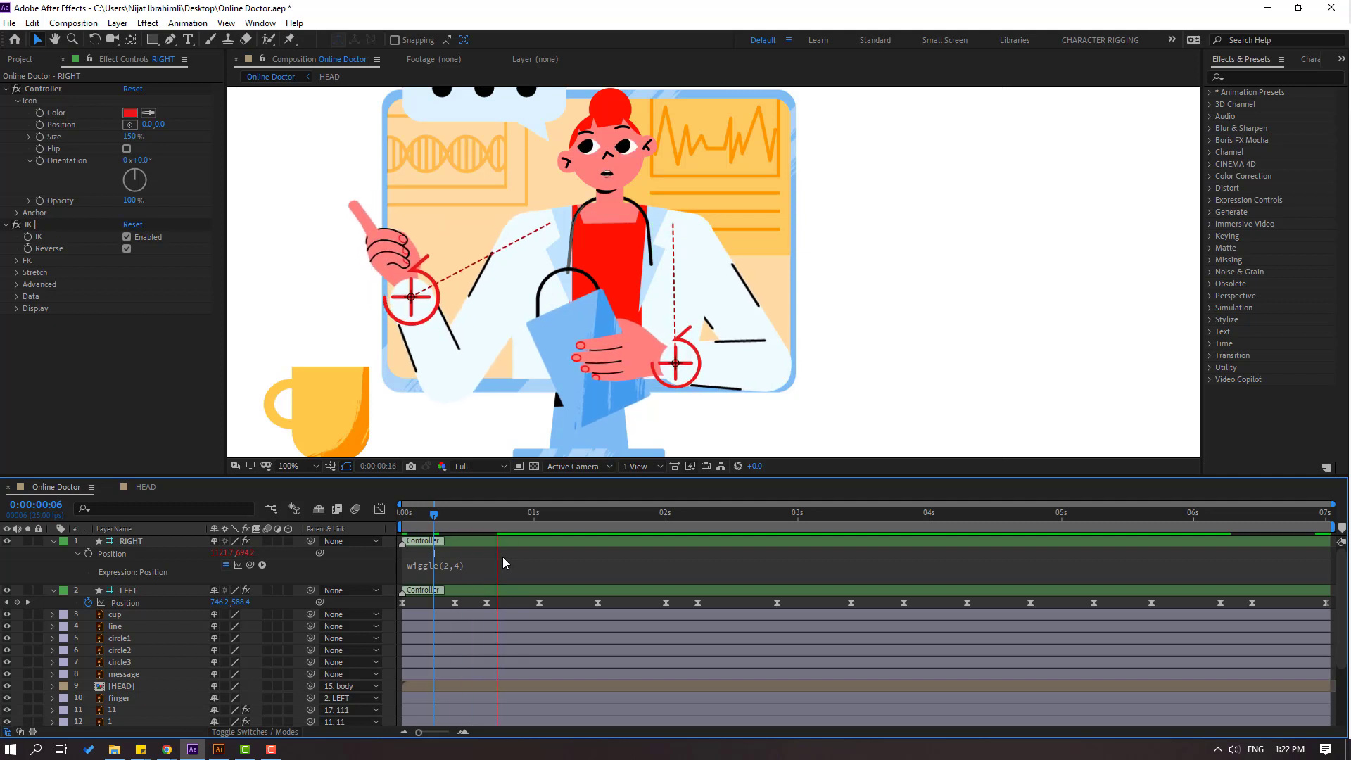
pyautogui.scroll(-1, 444, 392)
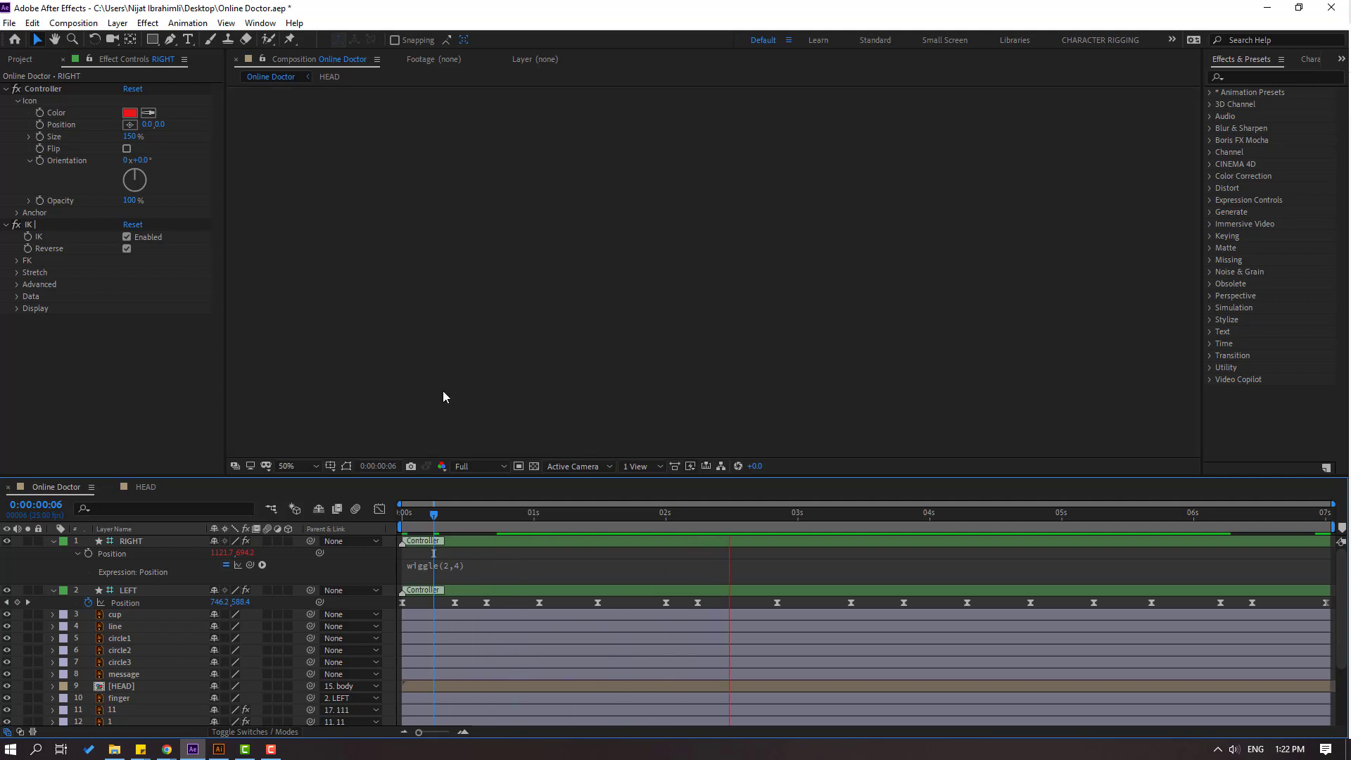
# Collapse the RIGHT layer's properties and set a Rotation keyframe on the body layer at 0:00:00:00.
pyautogui.click(53, 541)
pyautogui.scroll(-2, 132, 706)
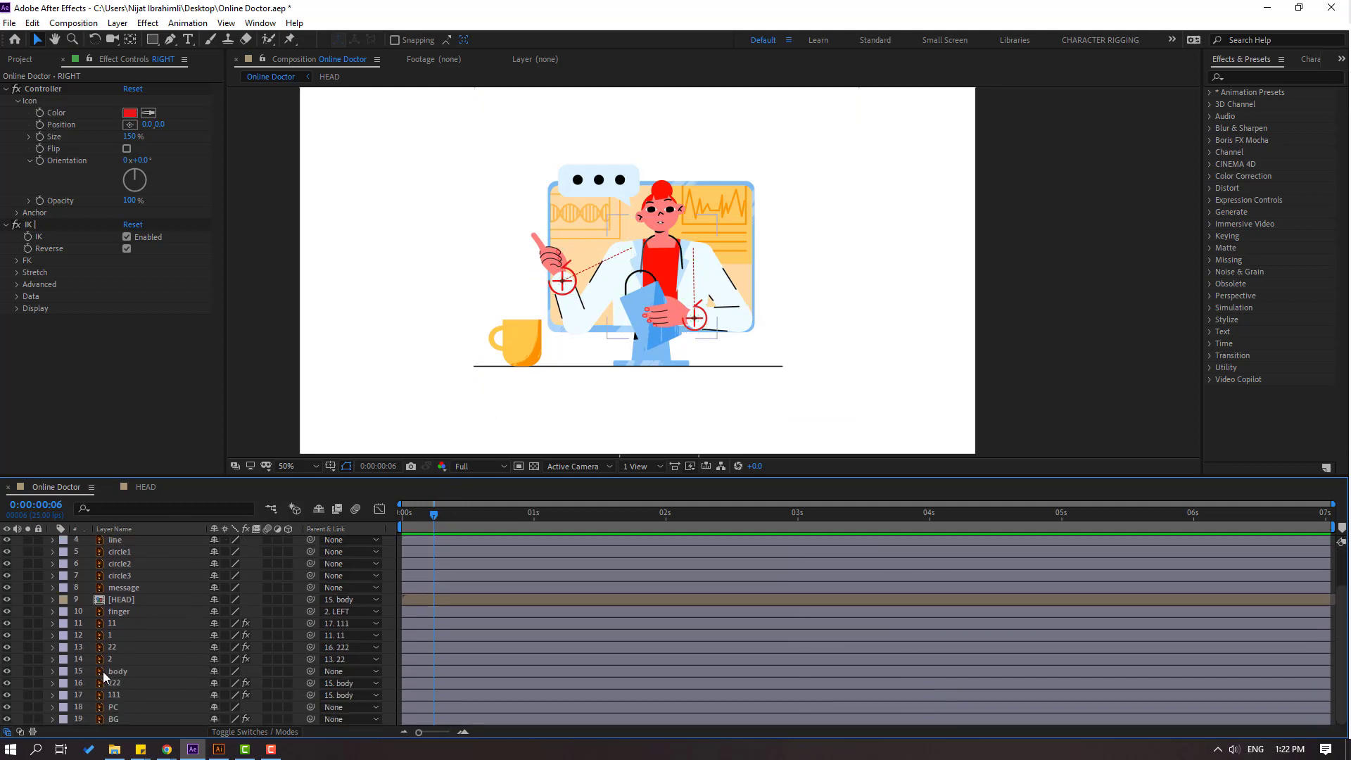
pyautogui.click(106, 672)
pyautogui.press('r')
pyautogui.moveTo(450, 512); pyautogui.dragTo(396, 518)
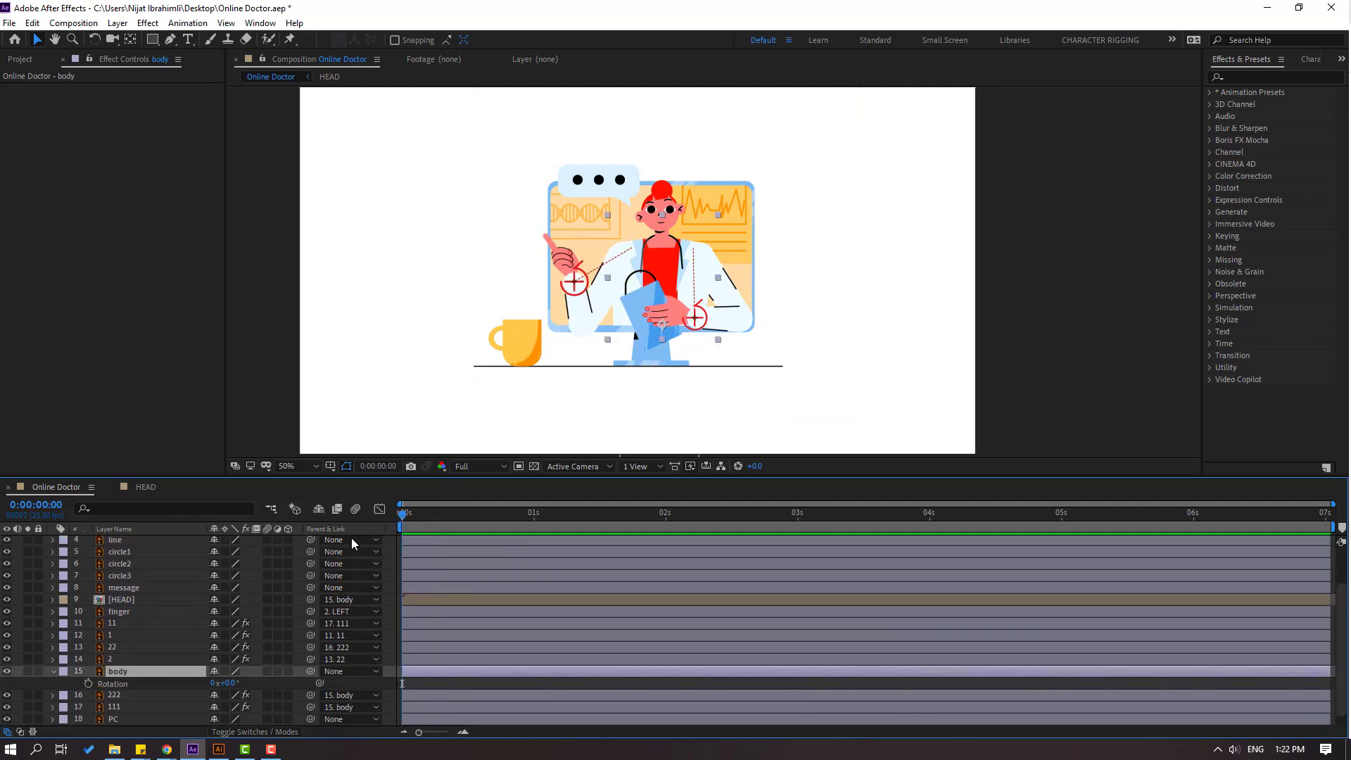
pyautogui.click(88, 683)
pyautogui.press('/')
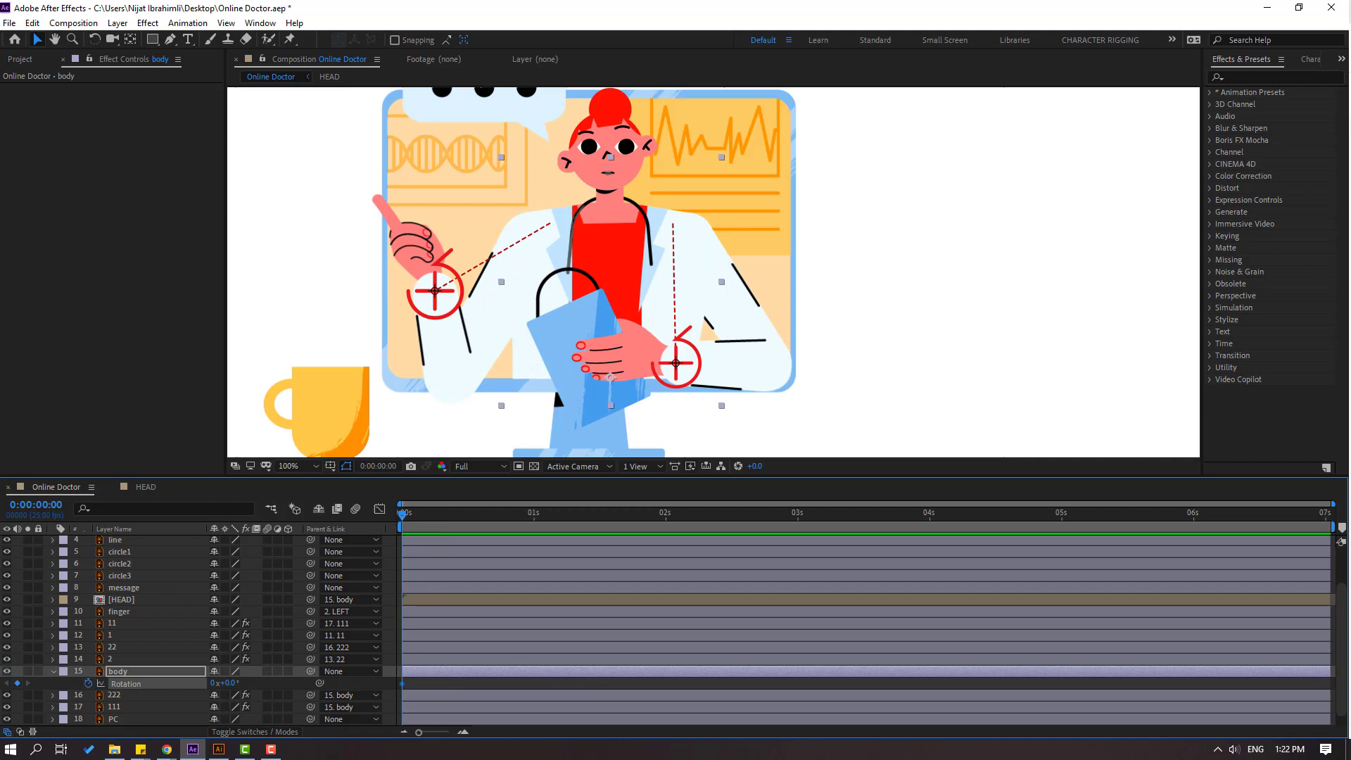
# Keyframe the body layer's Rotation at -4° at 0:00:00:10.
pyautogui.hotkey('shift', 'pagedown')
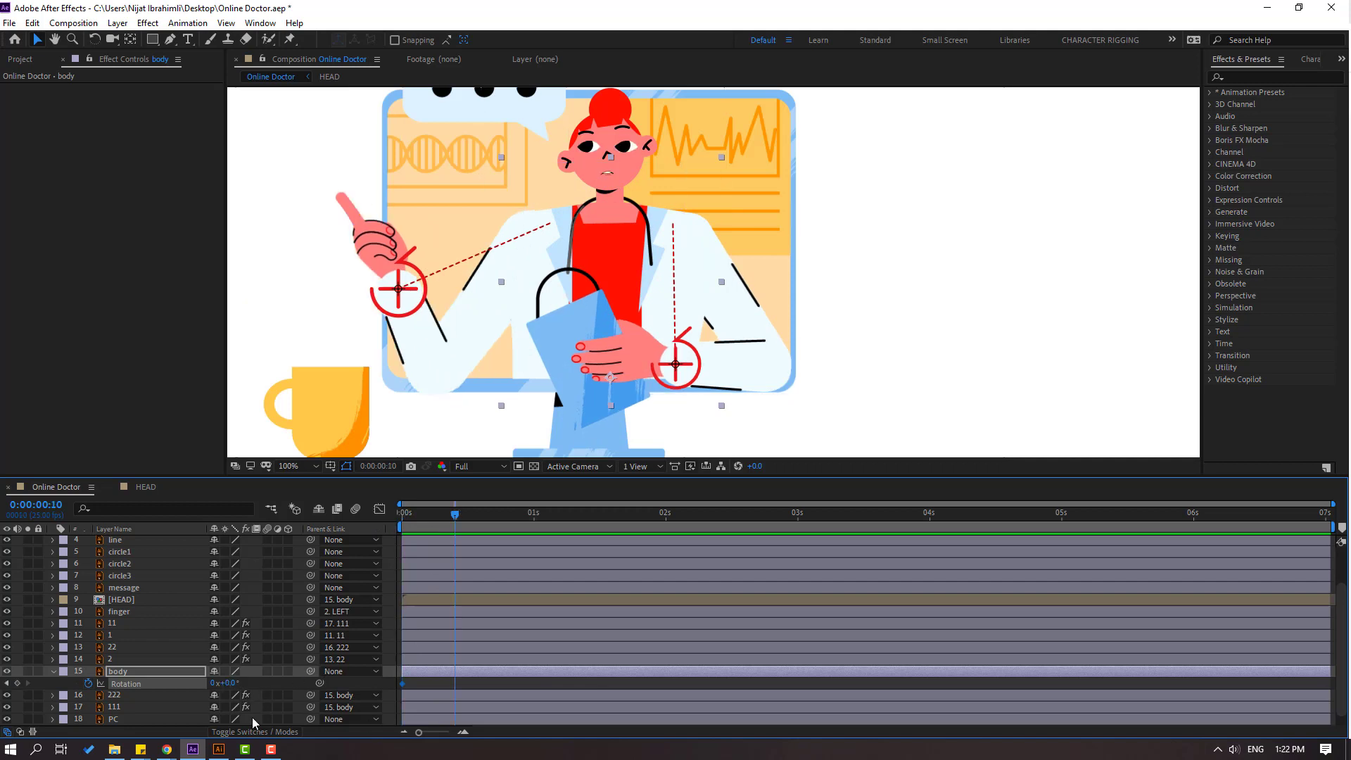
pyautogui.press('Return')
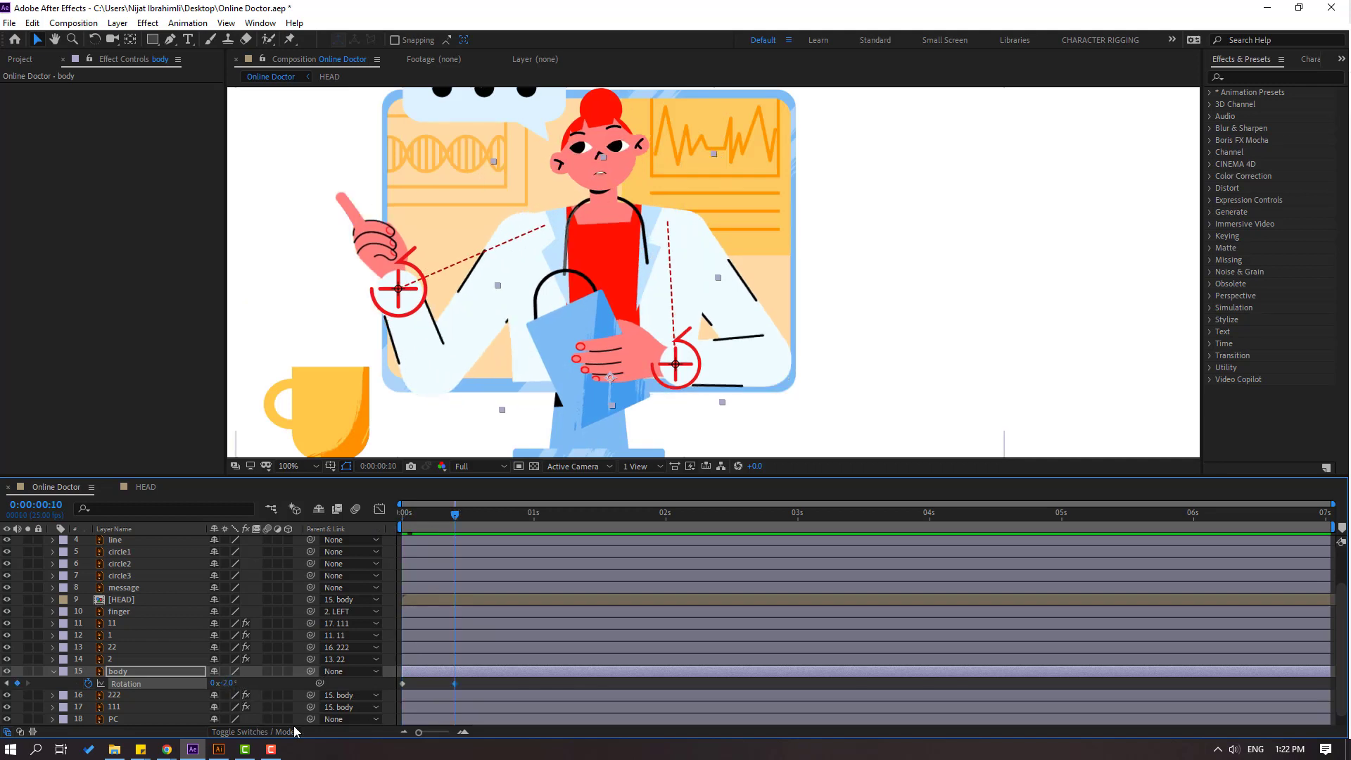
pyautogui.click(228, 683)
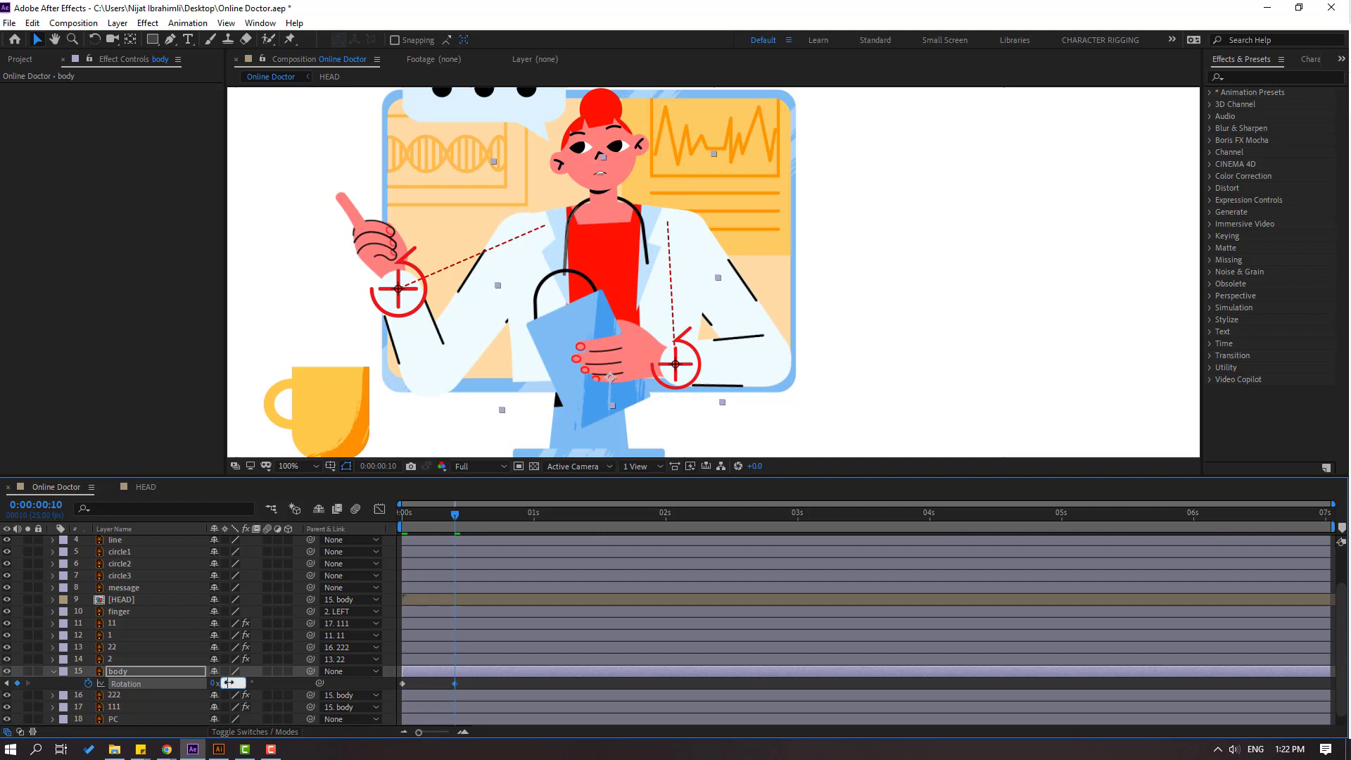
pyautogui.write('-4')
pyautogui.press('Return')
# Apply Easy Ease to both body Rotation keyframes and shift them to about 0:00:00:03 and 0:00:00:13.
pyautogui.moveTo(438, 518); pyautogui.dragTo(471, 515)
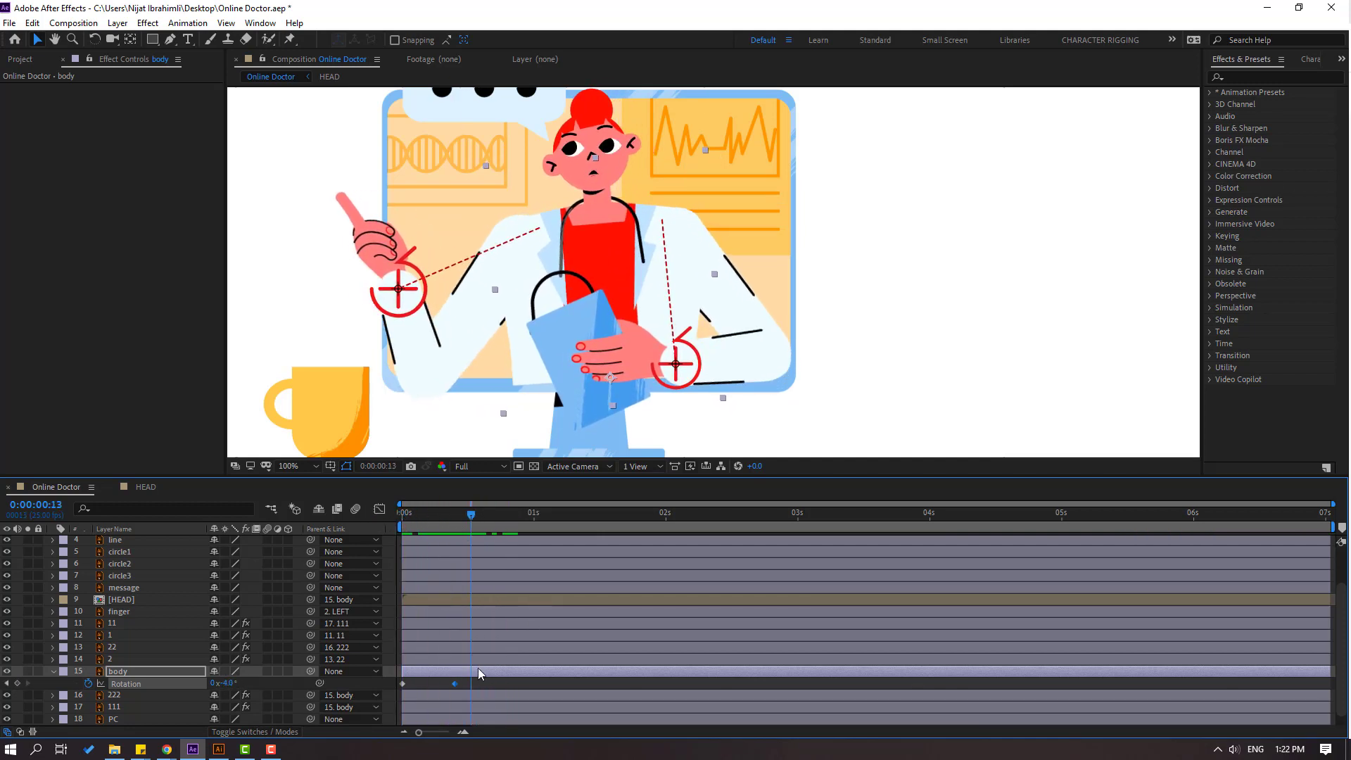
pyautogui.moveTo(492, 688); pyautogui.dragTo(369, 683)
pyautogui.rightClick(403, 684)
pyautogui.moveTo(462, 674)
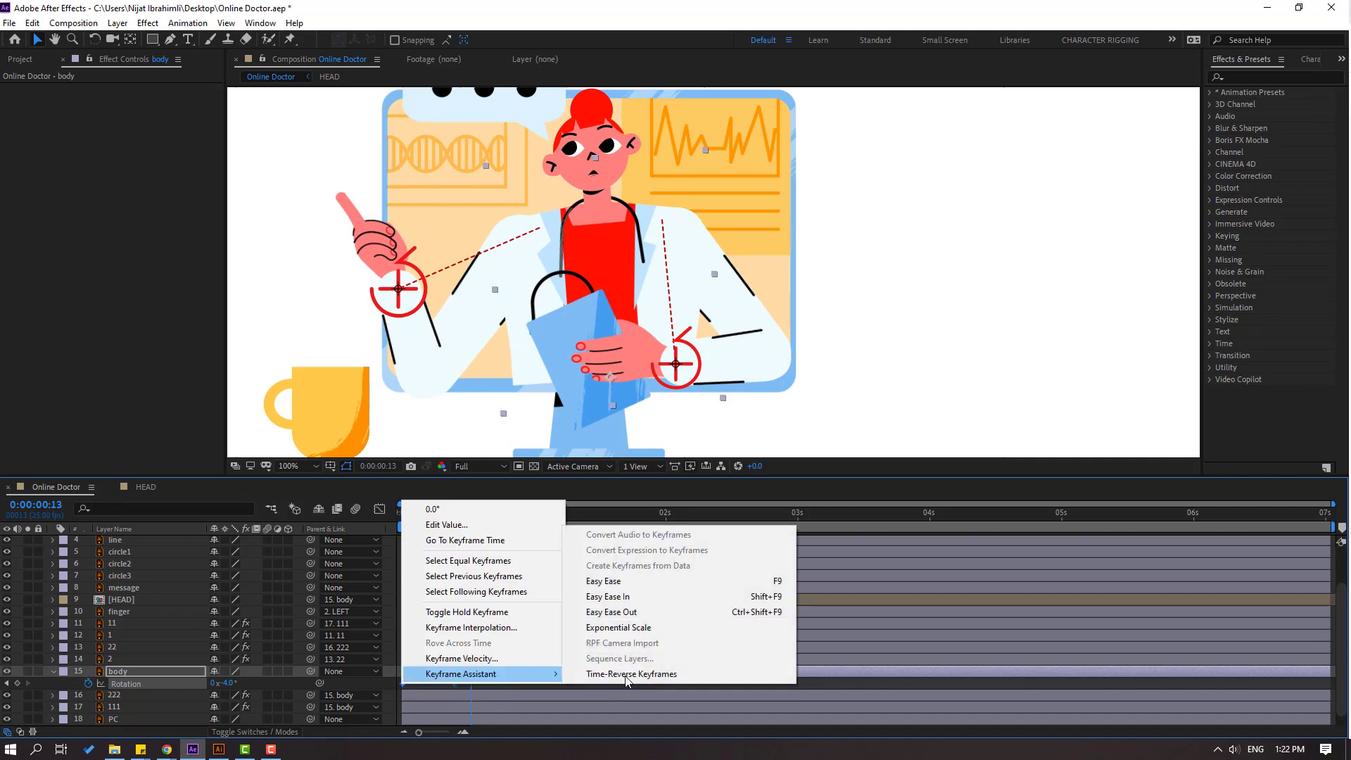
pyautogui.click(603, 580)
pyautogui.click(472, 684)
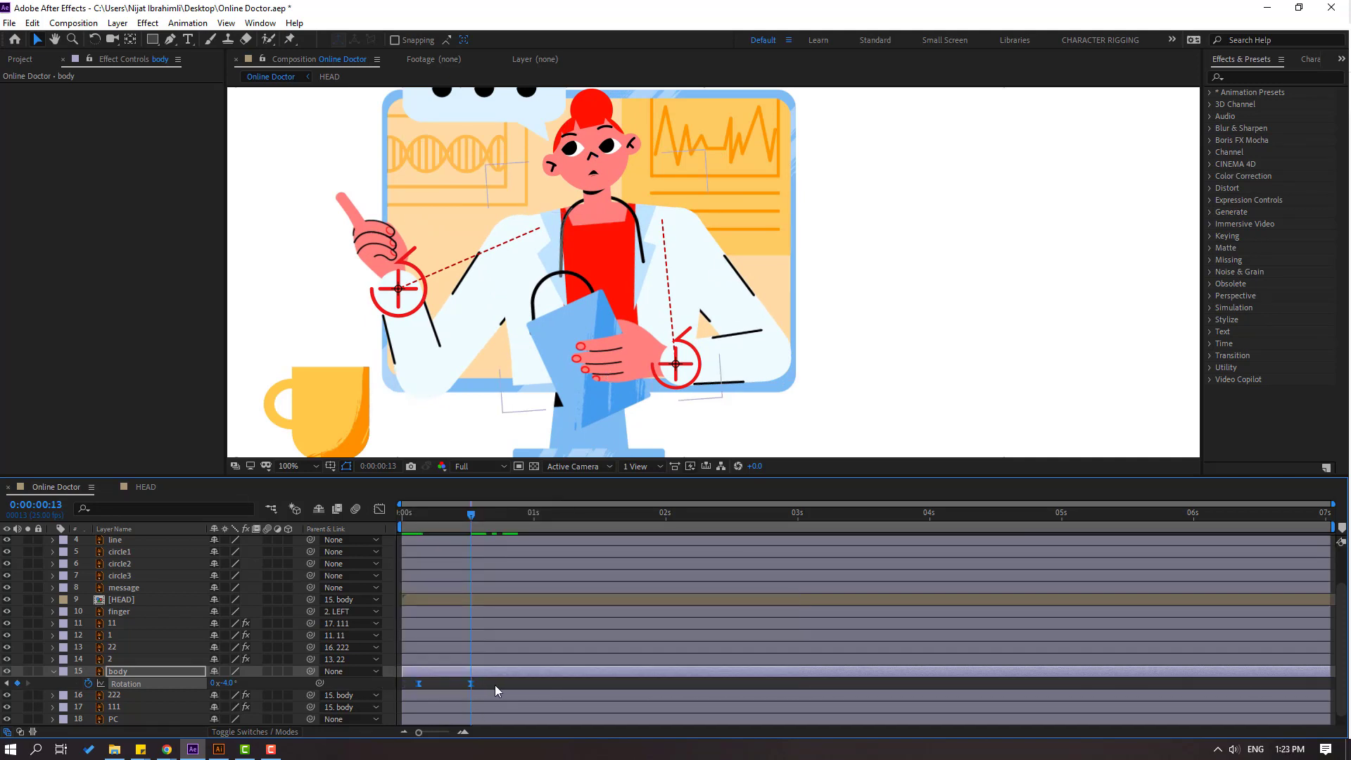
pyautogui.press('space')
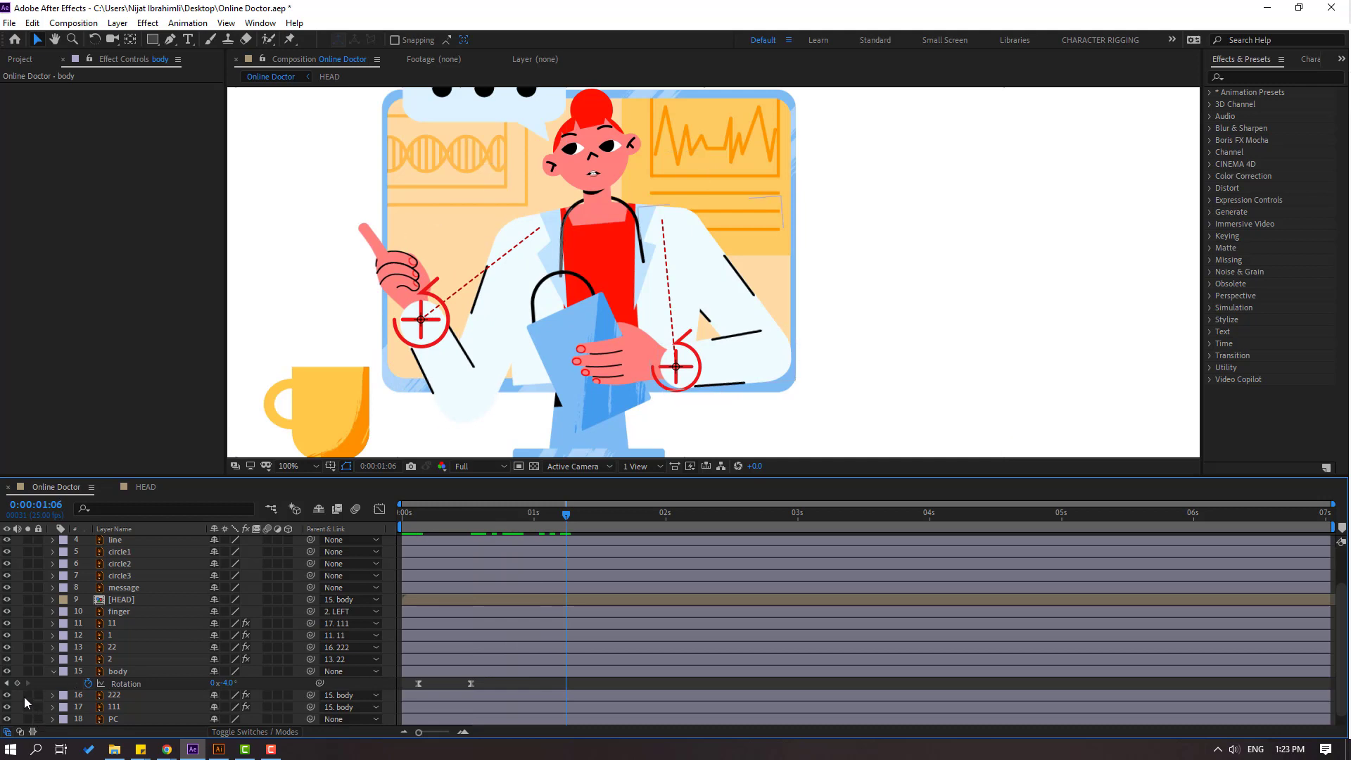
# Hold the body's Rotation with a keyframe at 0:00:01:06 and set it to 6° at 0:00:01:16.
pyautogui.click(17, 682)
pyautogui.press('space')
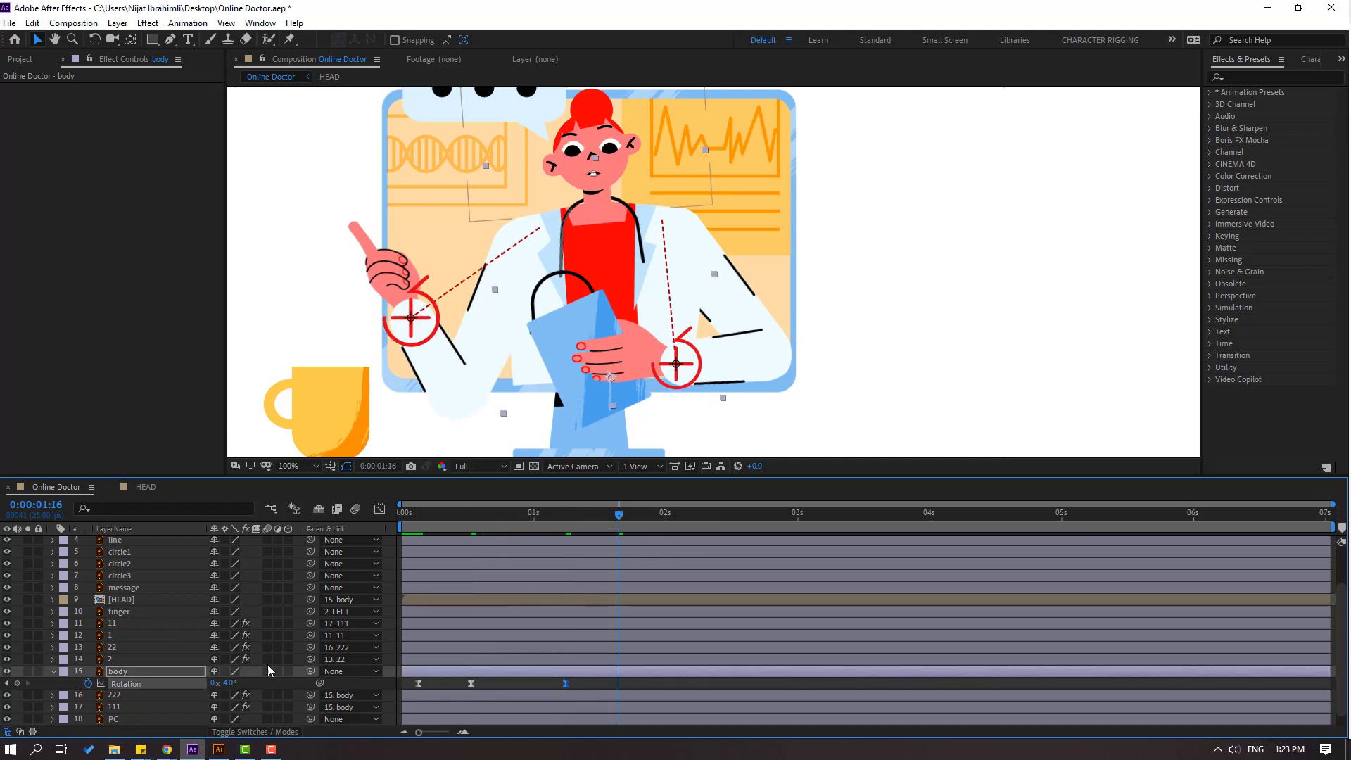
pyautogui.press('Return')
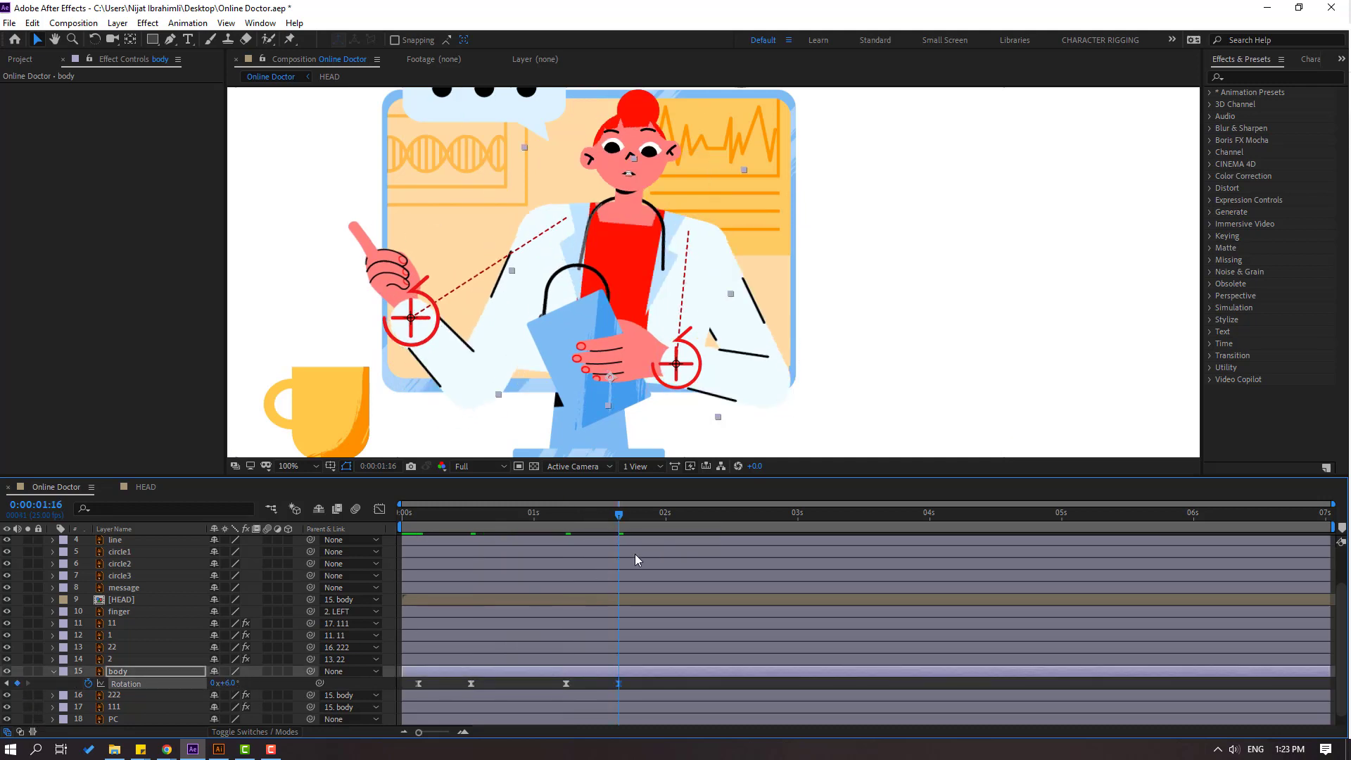
# Hold the body's Rotation with a keyframe at 0:00:02:05 and set it to -2° at 0:00:02:15.
pyautogui.moveTo(648, 518); pyautogui.dragTo(692, 516)
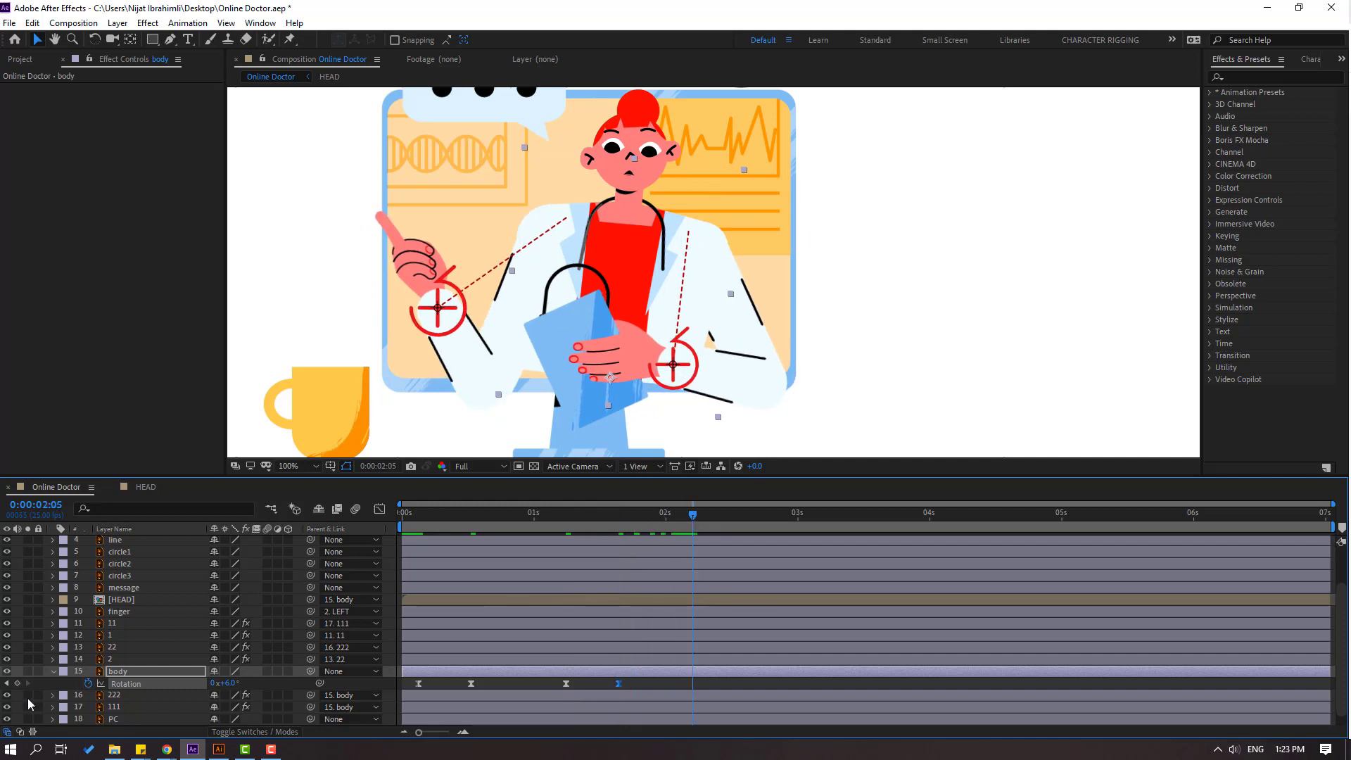
pyautogui.press('space')
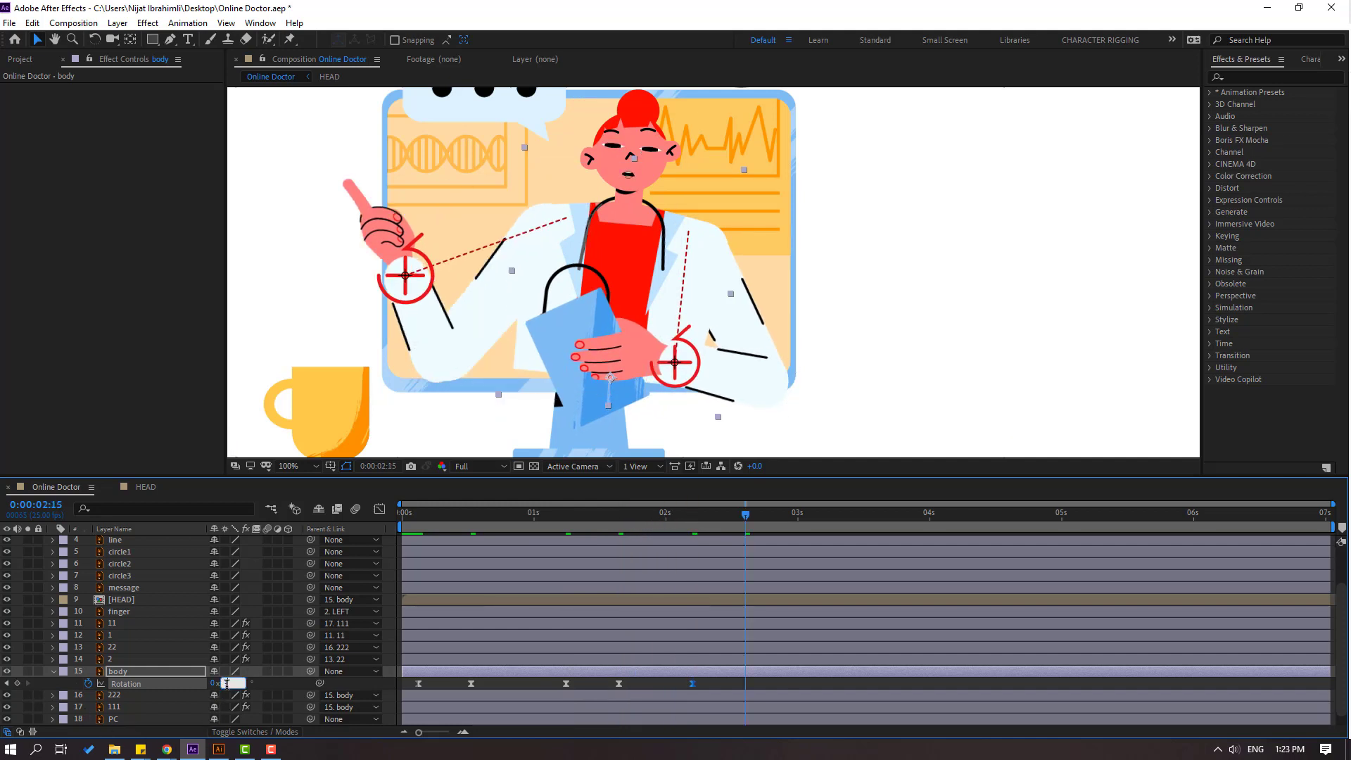
pyautogui.write('-2')
pyautogui.press('Return')
# Hold the body's Rotation with a keyframe at 0:00:03:03 and set it to 2° at 0:00:03:13.
pyautogui.moveTo(751, 520); pyautogui.dragTo(814, 517)
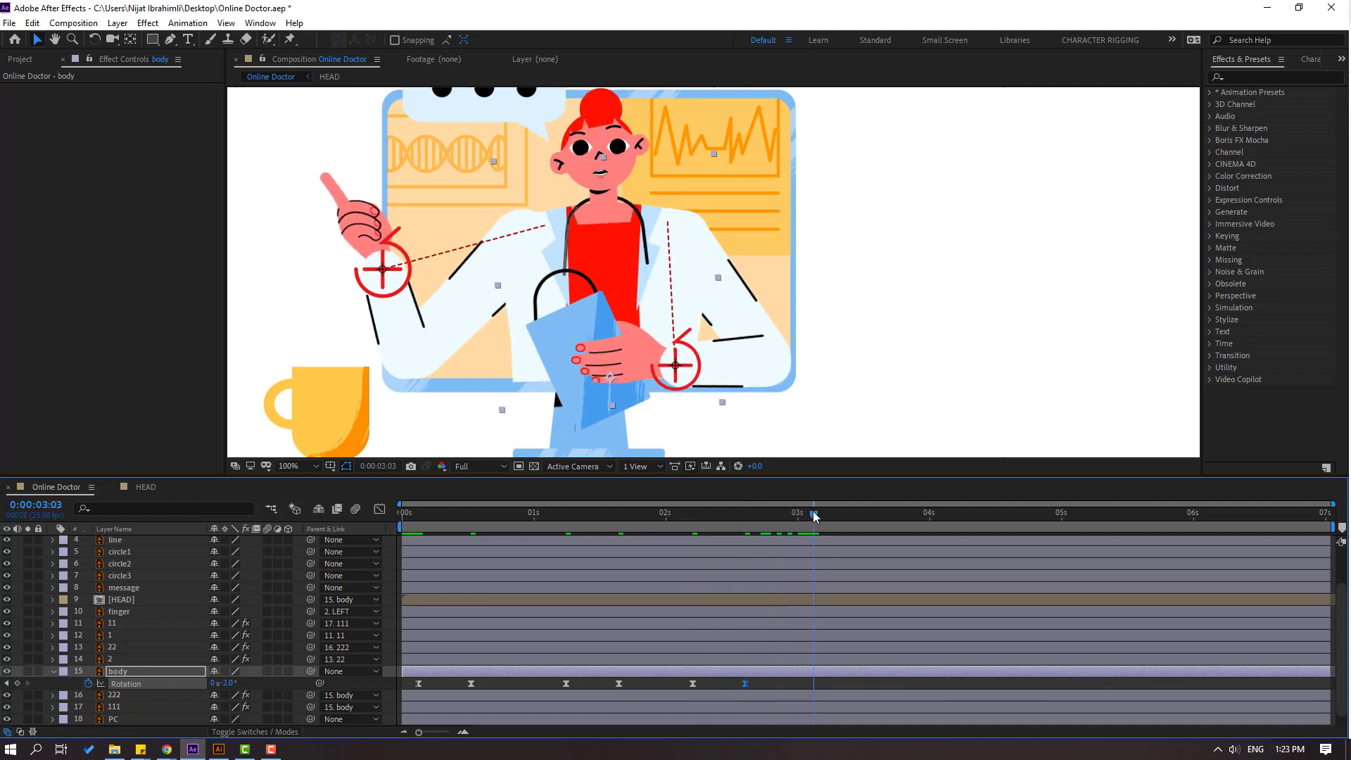
pyautogui.hotkey('shift', 'pagedown')
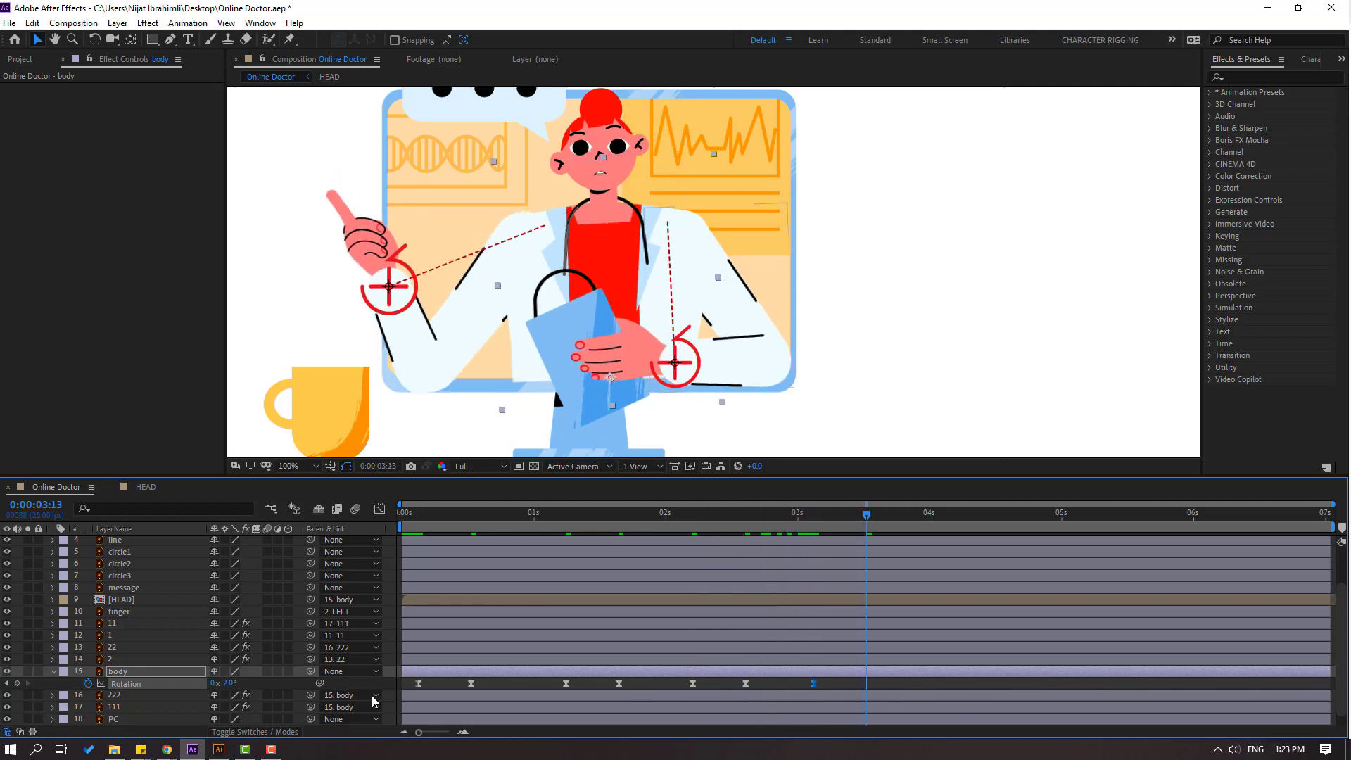
pyautogui.write('2')
pyautogui.press('Return')
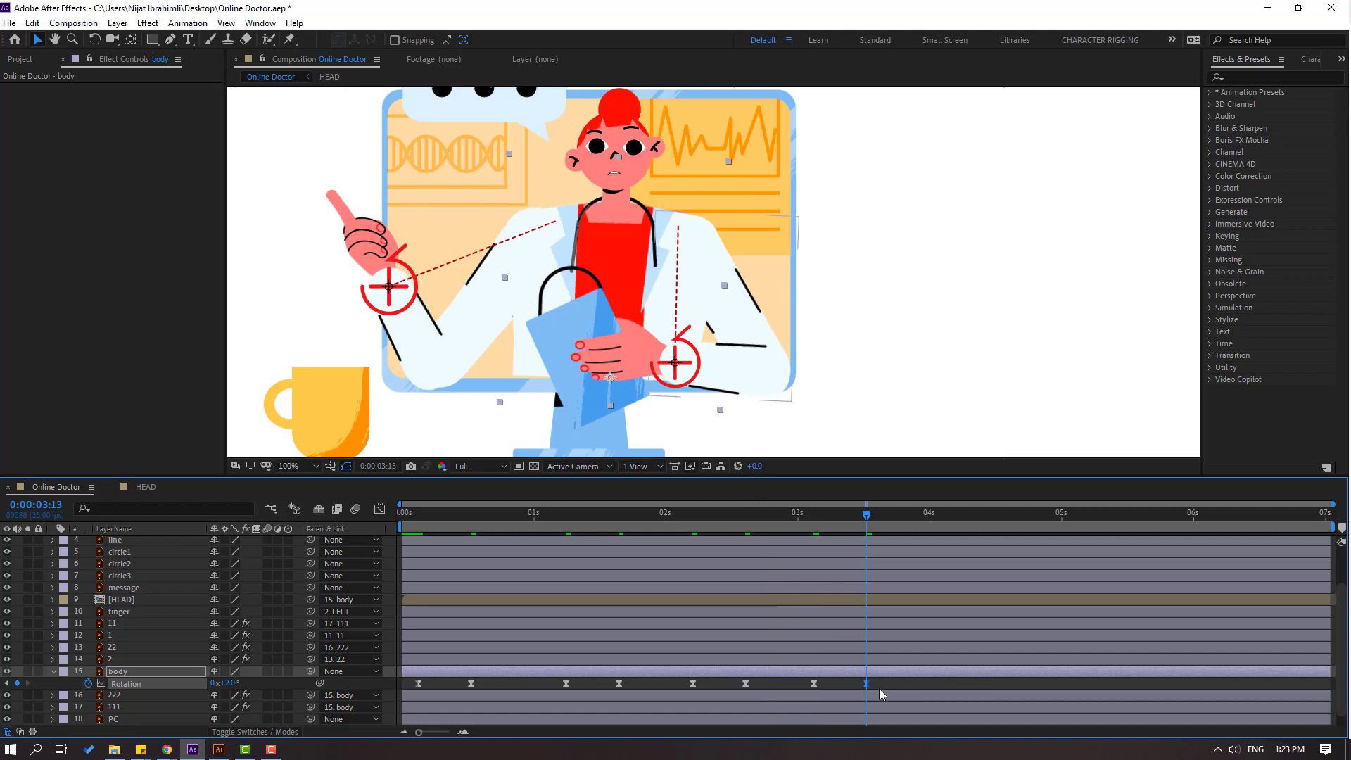
# Shift the last two body Rotation keyframes to about 0:00:03:14 and 0:00:03:24 and preview the body sway.
pyautogui.moveTo(814, 683); pyautogui.dragTo(873, 680)
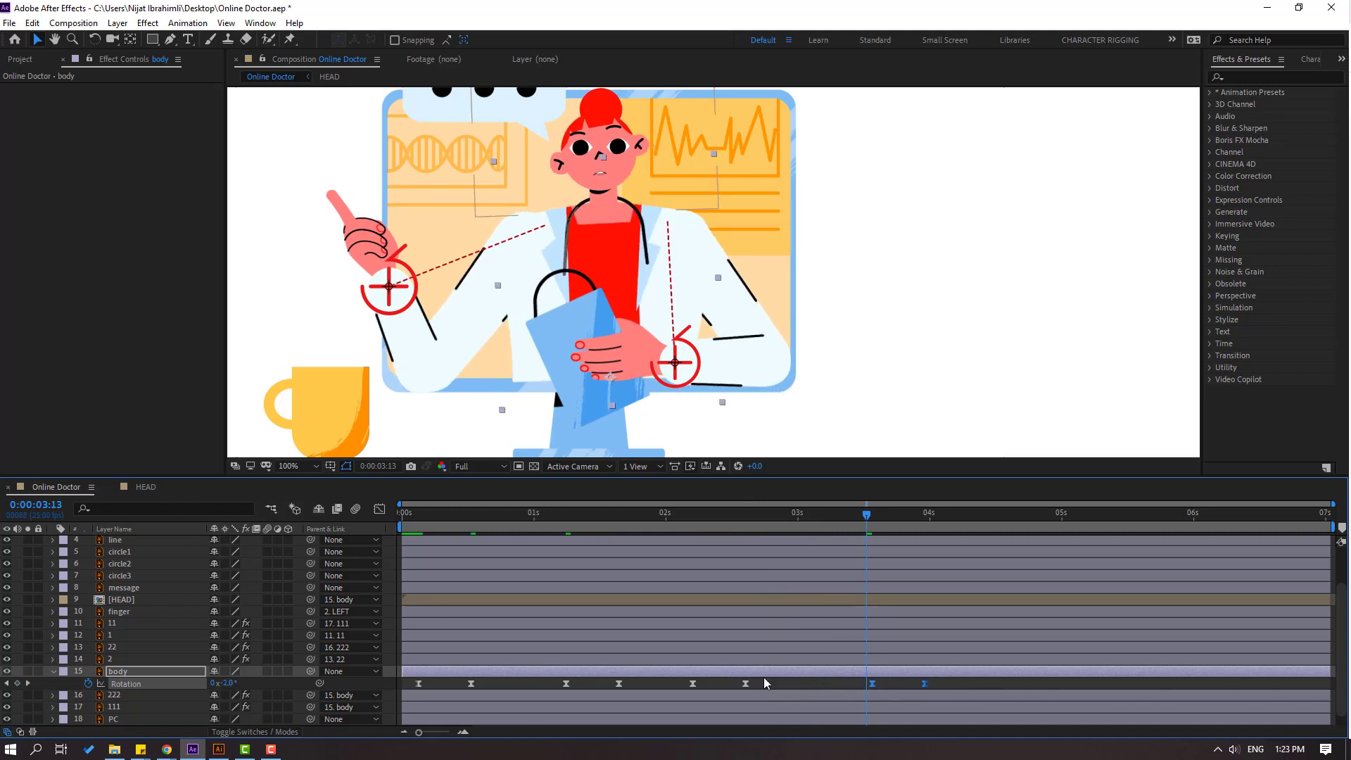
pyautogui.press('space')
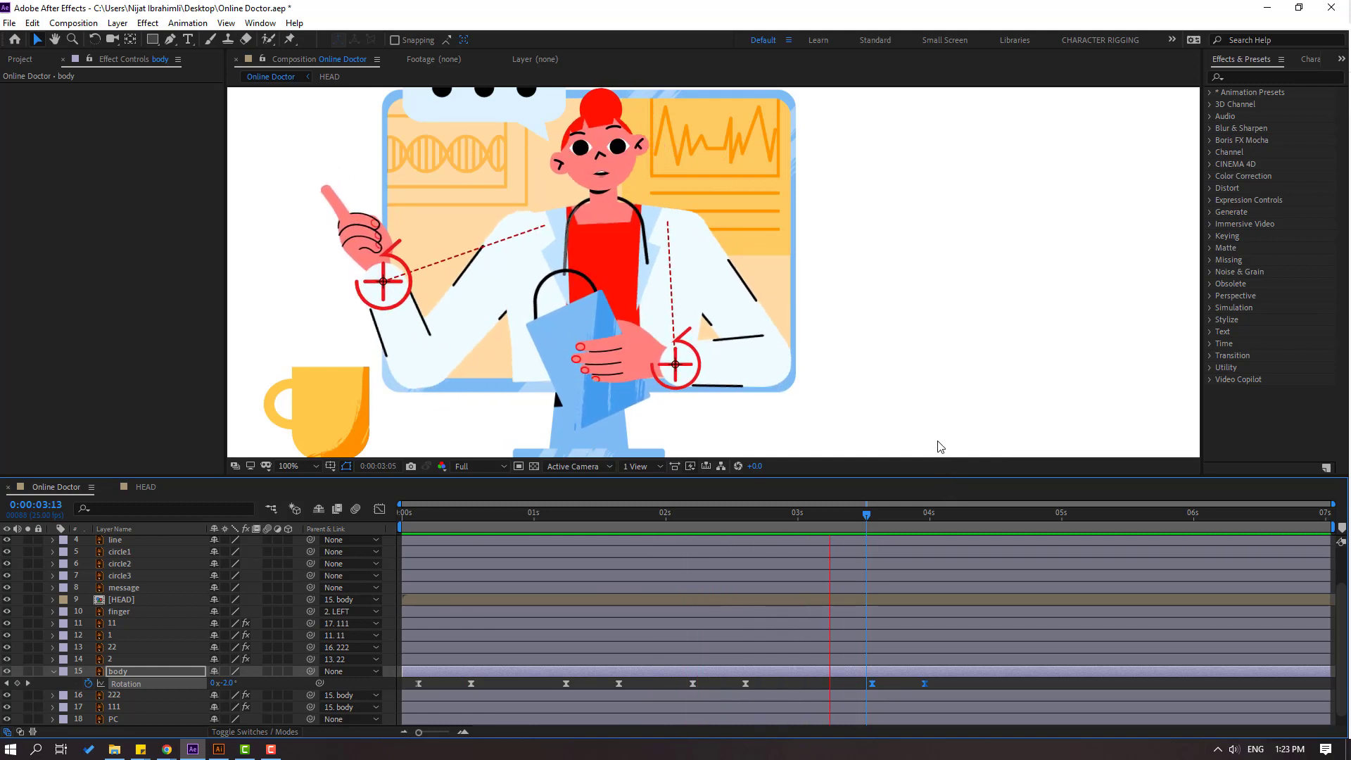
pyautogui.press('space')
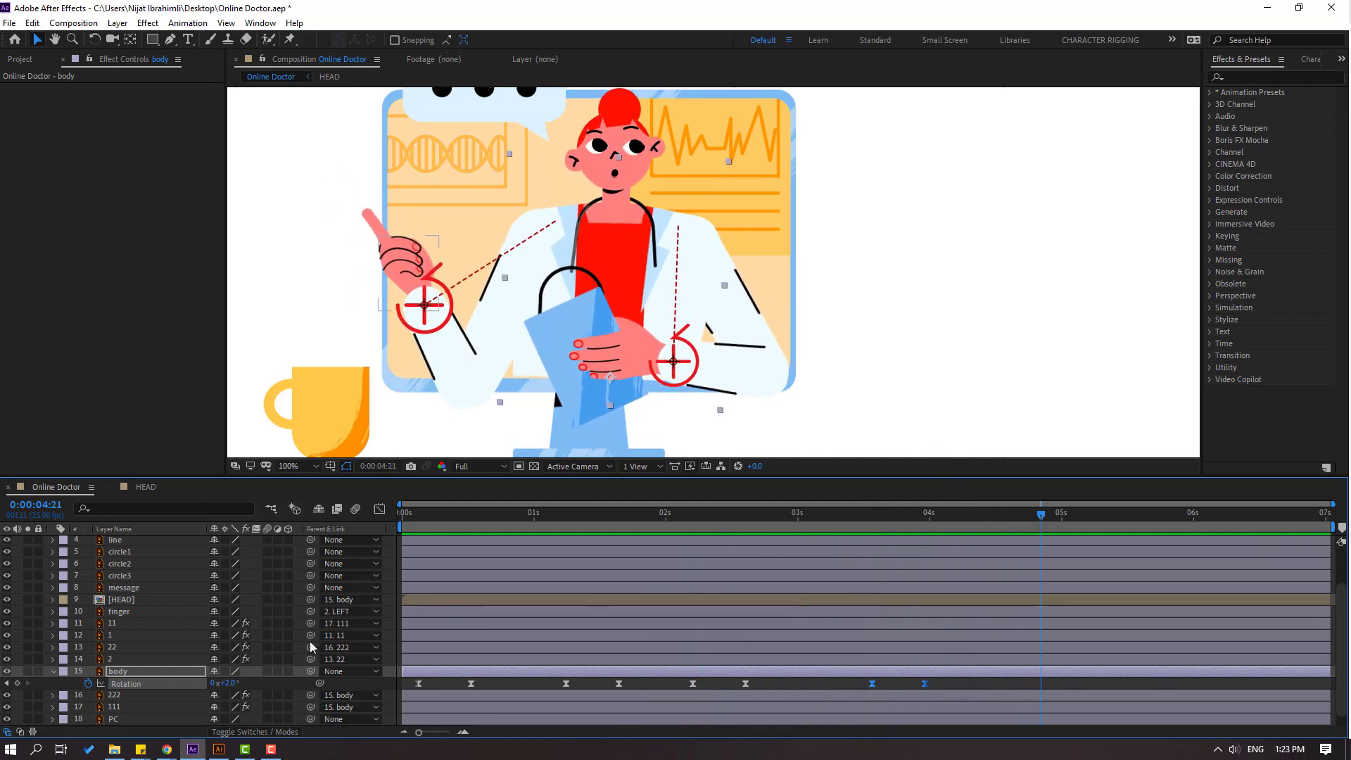
# Hold the body's Rotation with a keyframe at 0:00:04:21 and set it to -4° at 0:00:05:06.
pyautogui.hotkey('shift', 'pagedown')
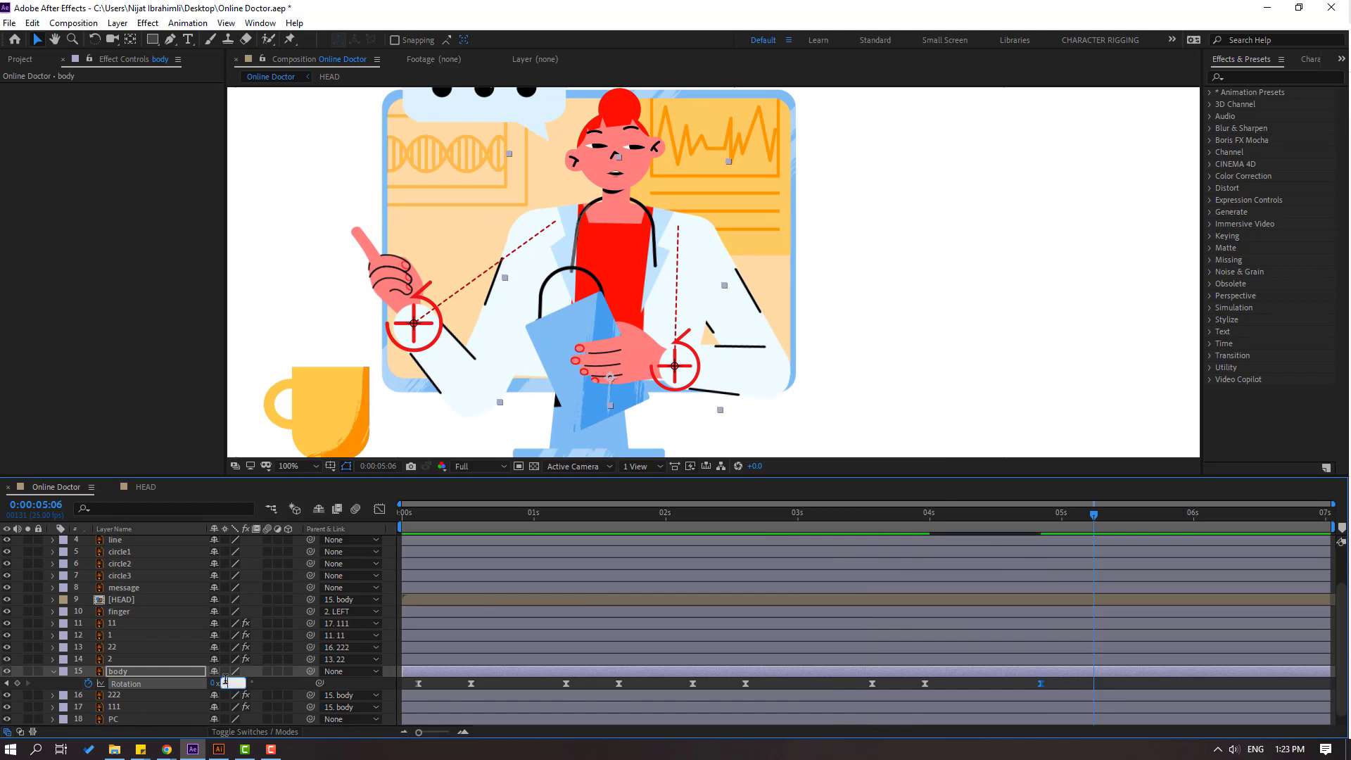
pyautogui.press('Return')
# Hold the body's Rotation with a keyframe at 0:00:05:22 and keyframe a changed angle at about 0:00:06:07.
pyautogui.moveTo(1125, 518); pyautogui.dragTo(1176, 520)
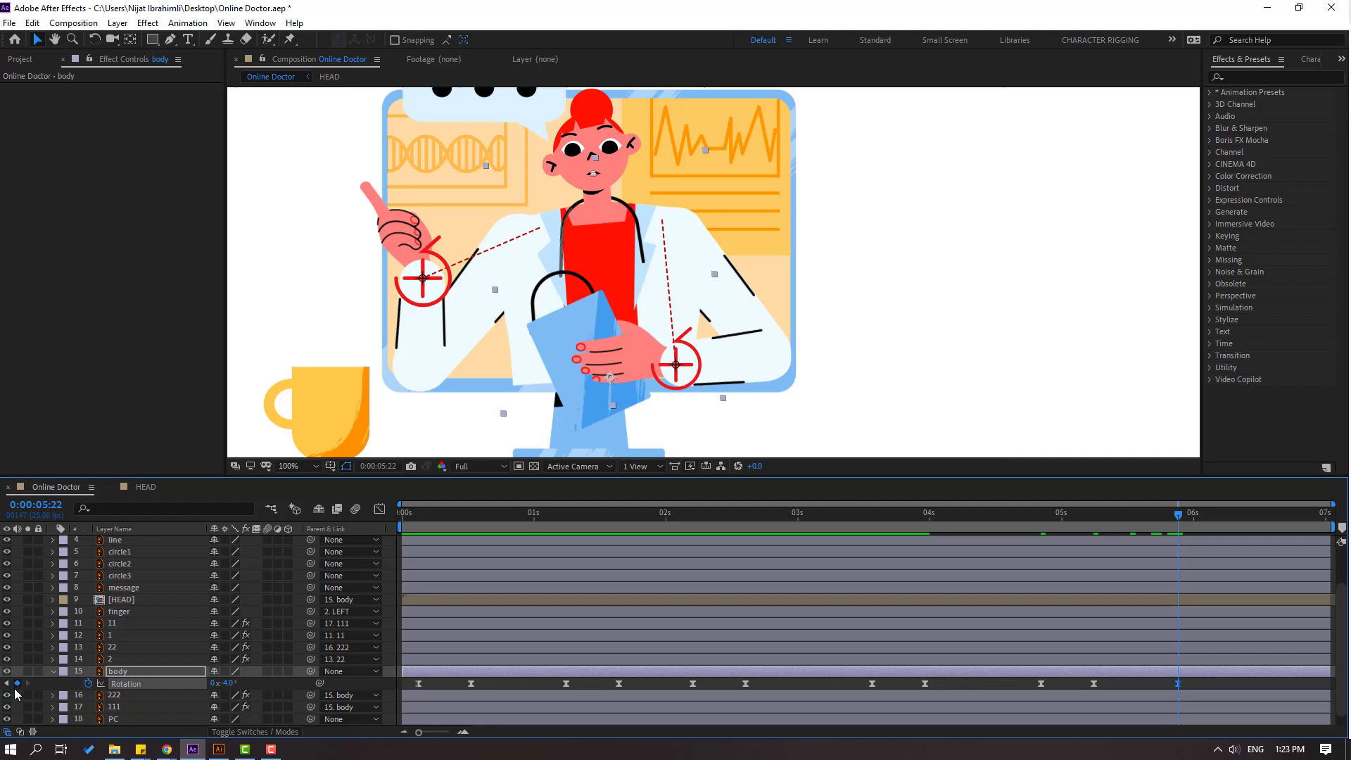
pyautogui.hotkey('shift', 'pagedown')
pyautogui.moveTo(230, 689); pyautogui.dragTo(290, 686)
pyautogui.moveTo(451, 524); pyautogui.dragTo(425, 529)
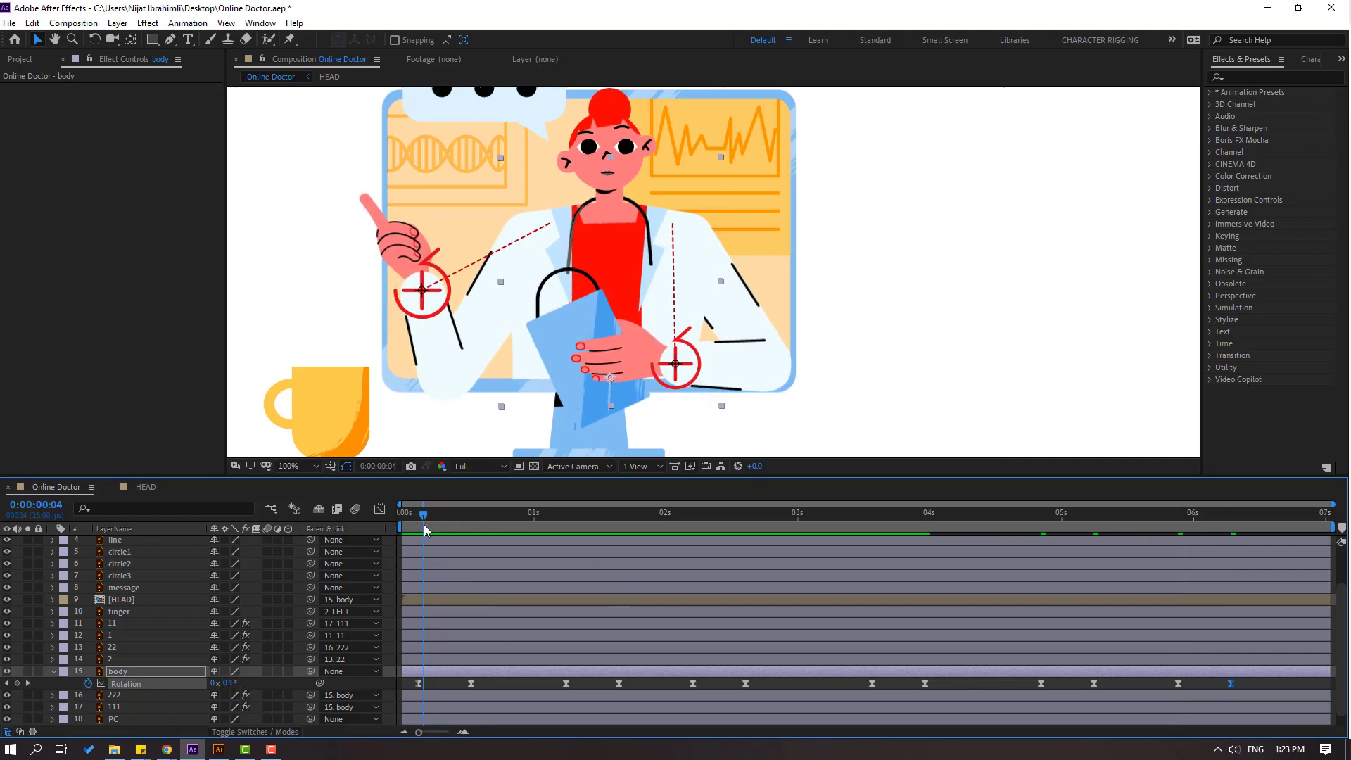
# Keyframe the body's Position at 0:00:00:03 and lower it to 1029.2, 725.7 at 0:00:00:08.
pyautogui.click(419, 525)
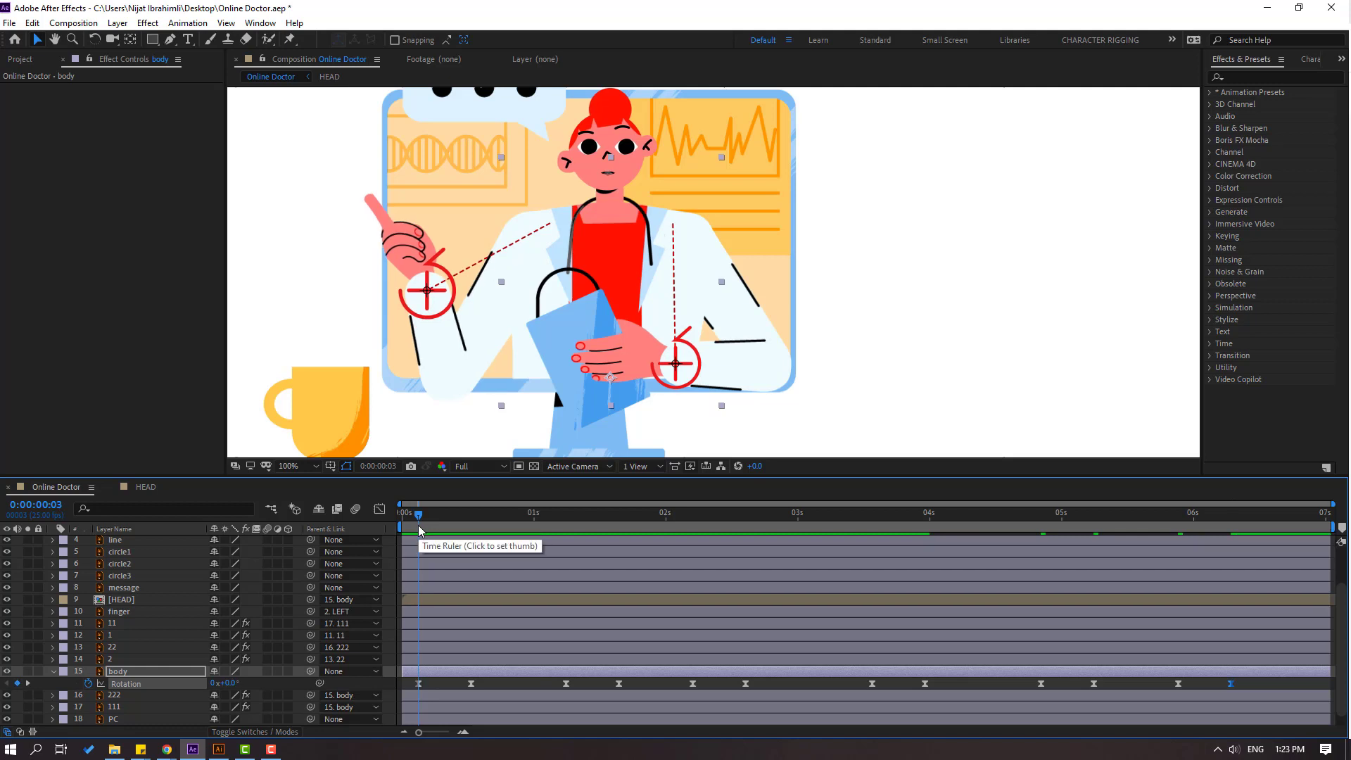
pyautogui.hotkey('alt', 'shift', 'p')
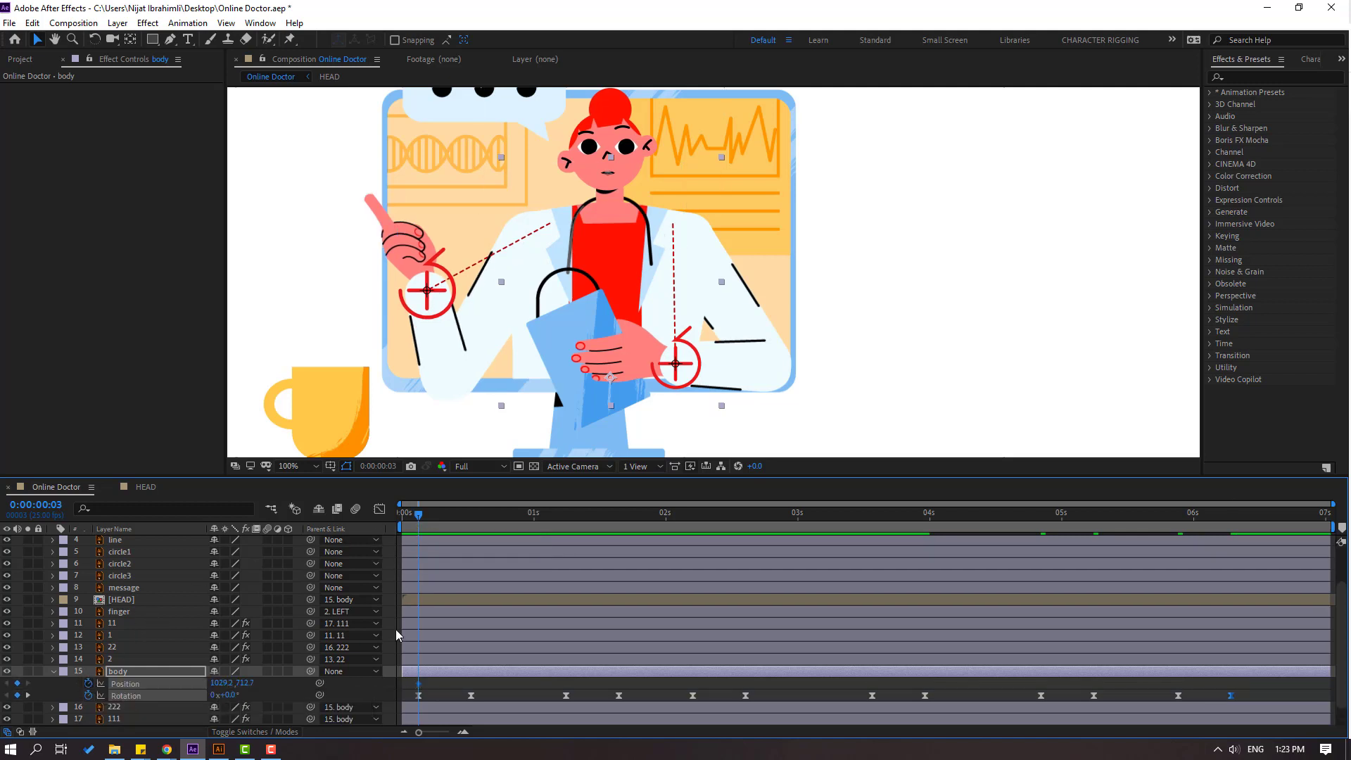
pyautogui.moveTo(433, 513); pyautogui.dragTo(444, 515)
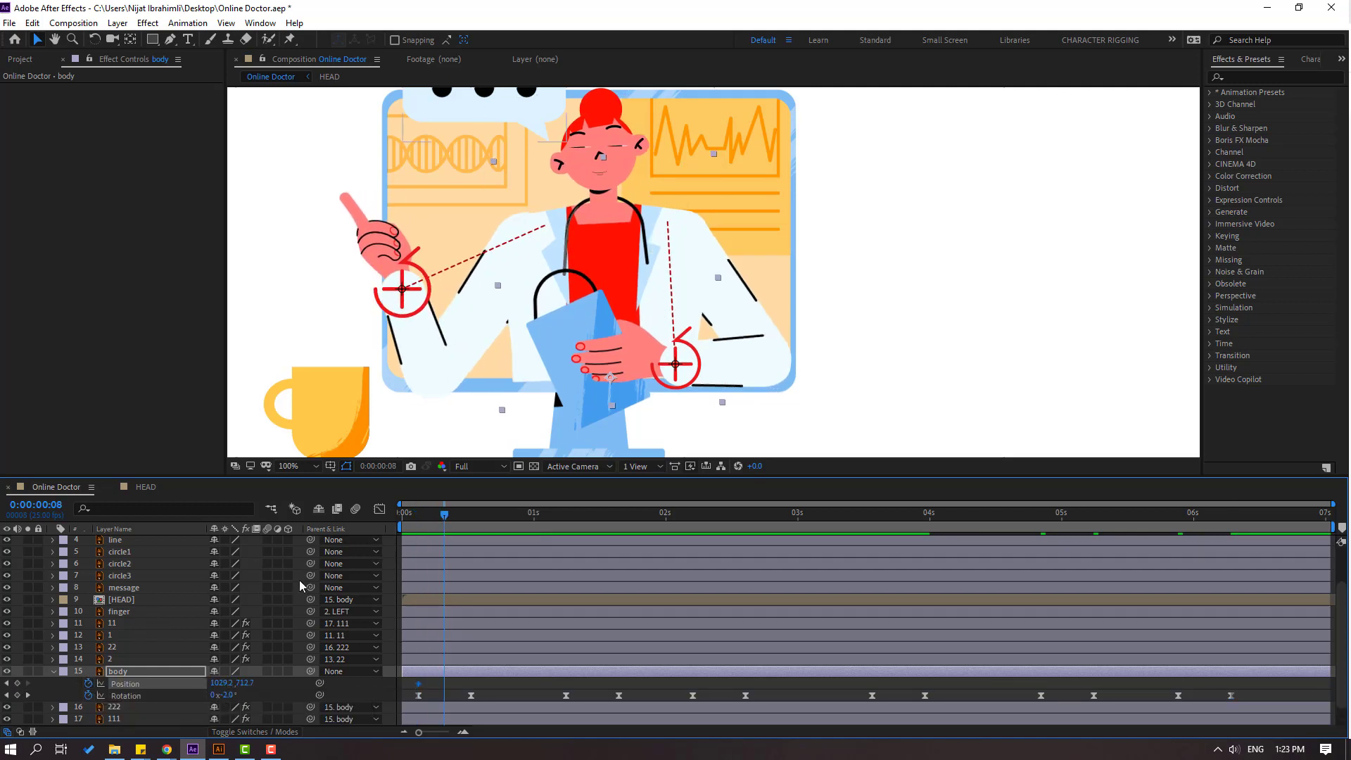
pyautogui.hotkey('shift', 'Down')
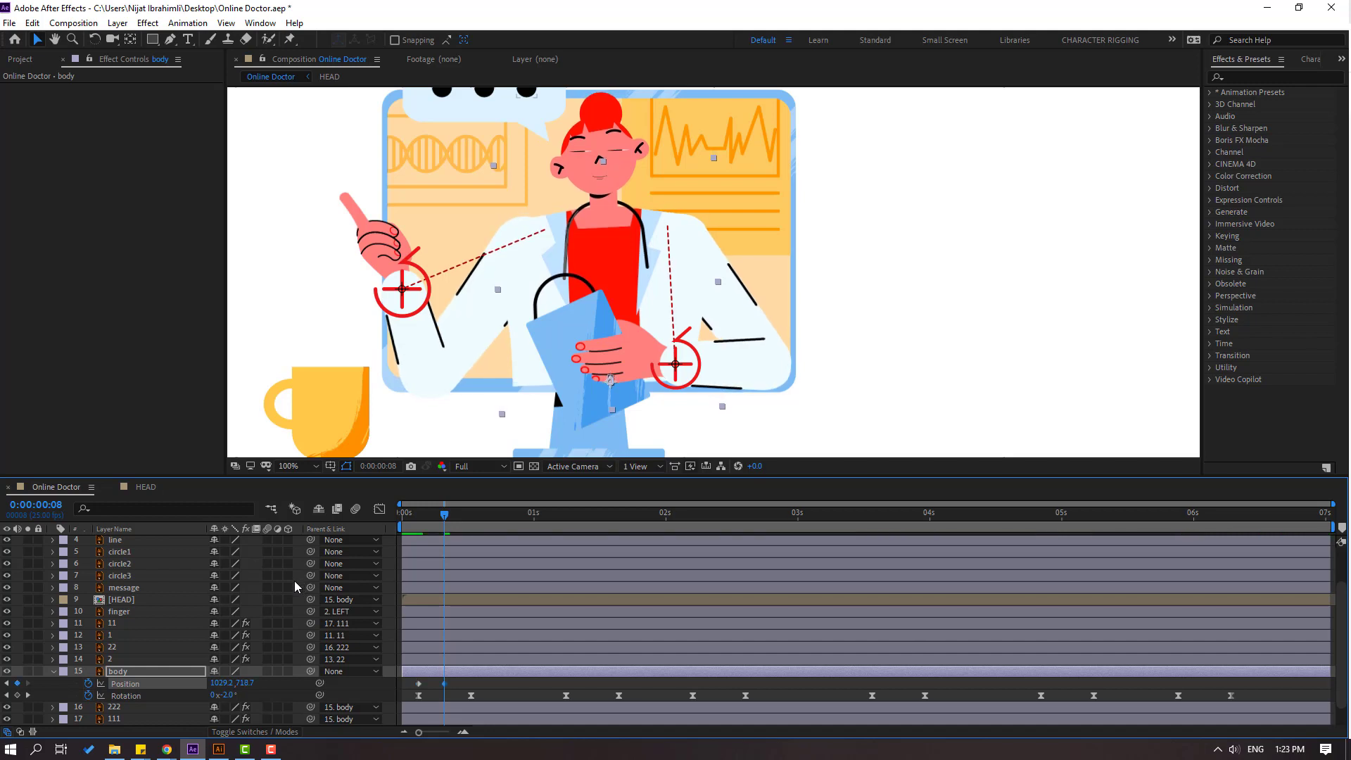
pyautogui.press('Down')
pyautogui.press('Down')
pyautogui.press('Down')
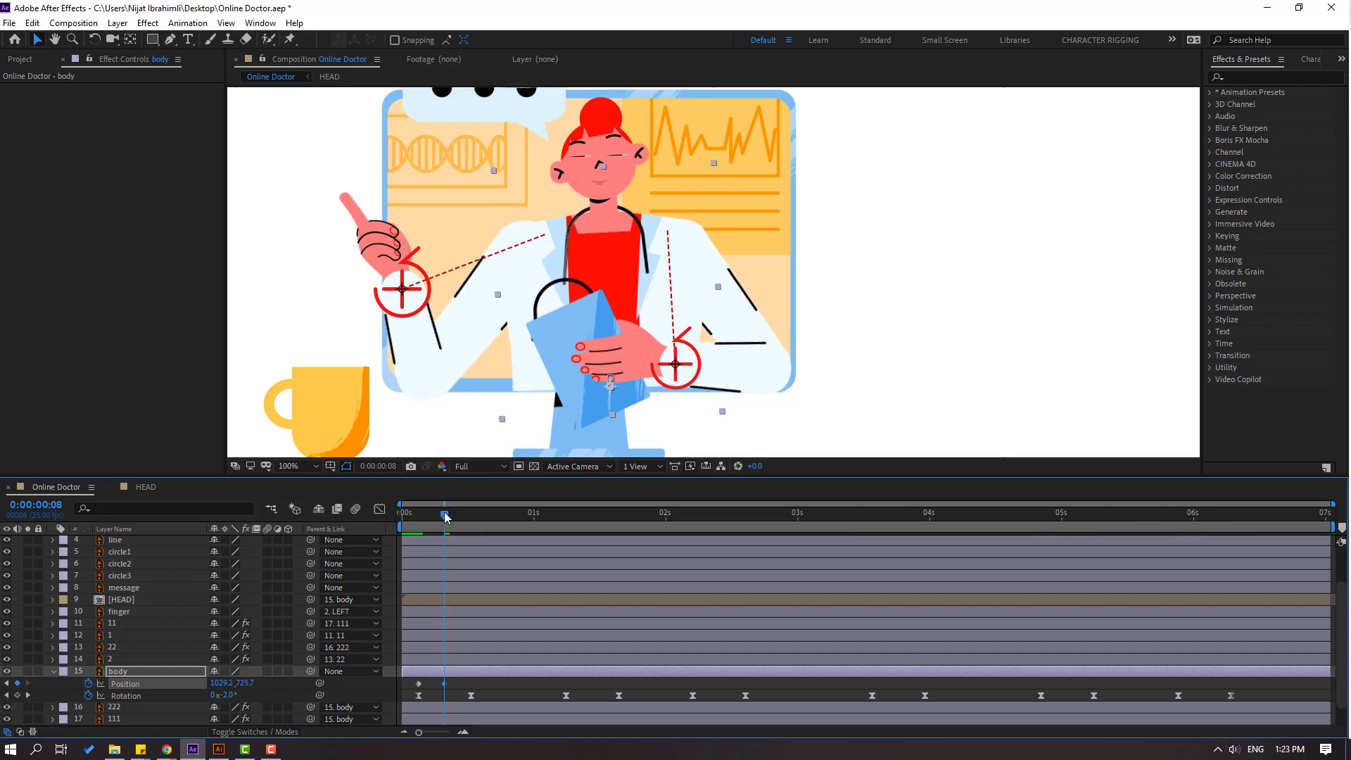
# Copy the body's first Position keyframe to 0:00:00:13 and apply Easy Ease to the Position keyframes, previewing the motion.
pyautogui.moveTo(459, 517); pyautogui.dragTo(473, 519)
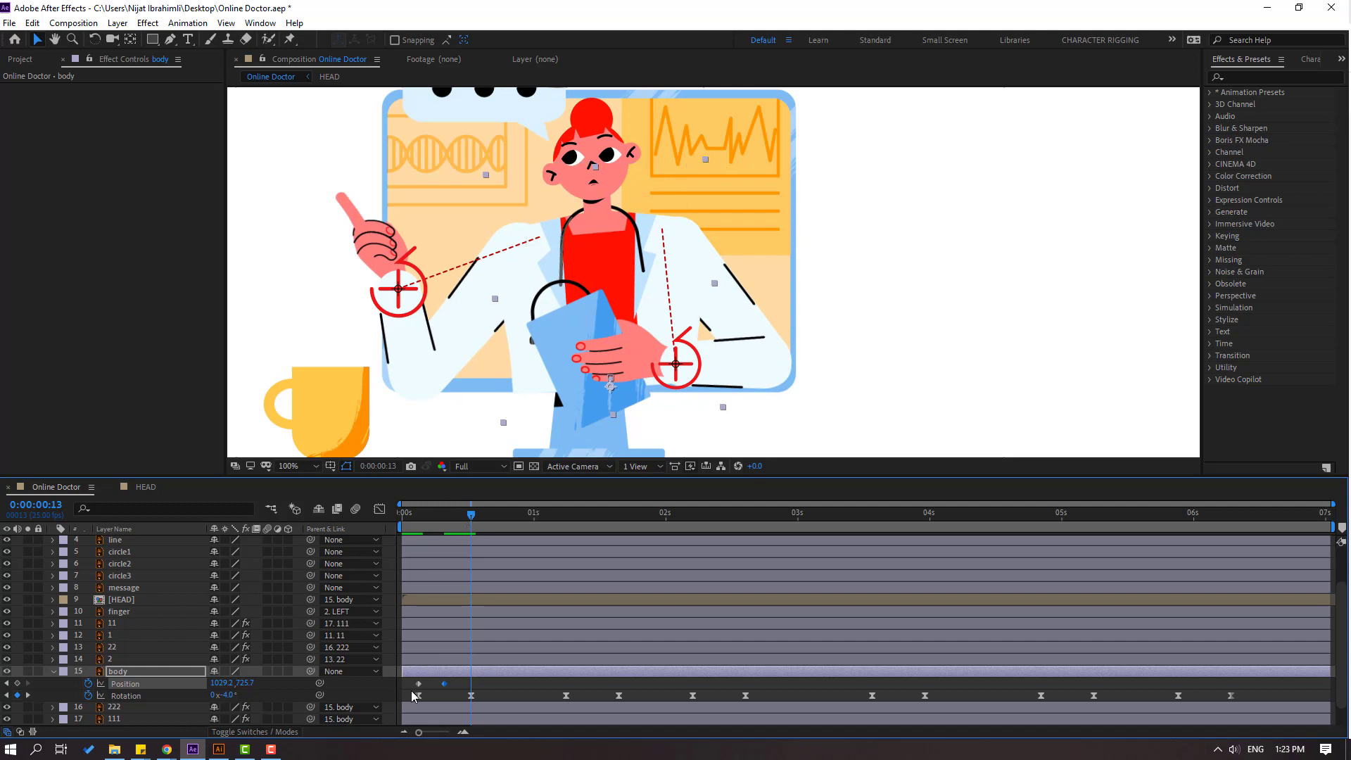
pyautogui.click(417, 684)
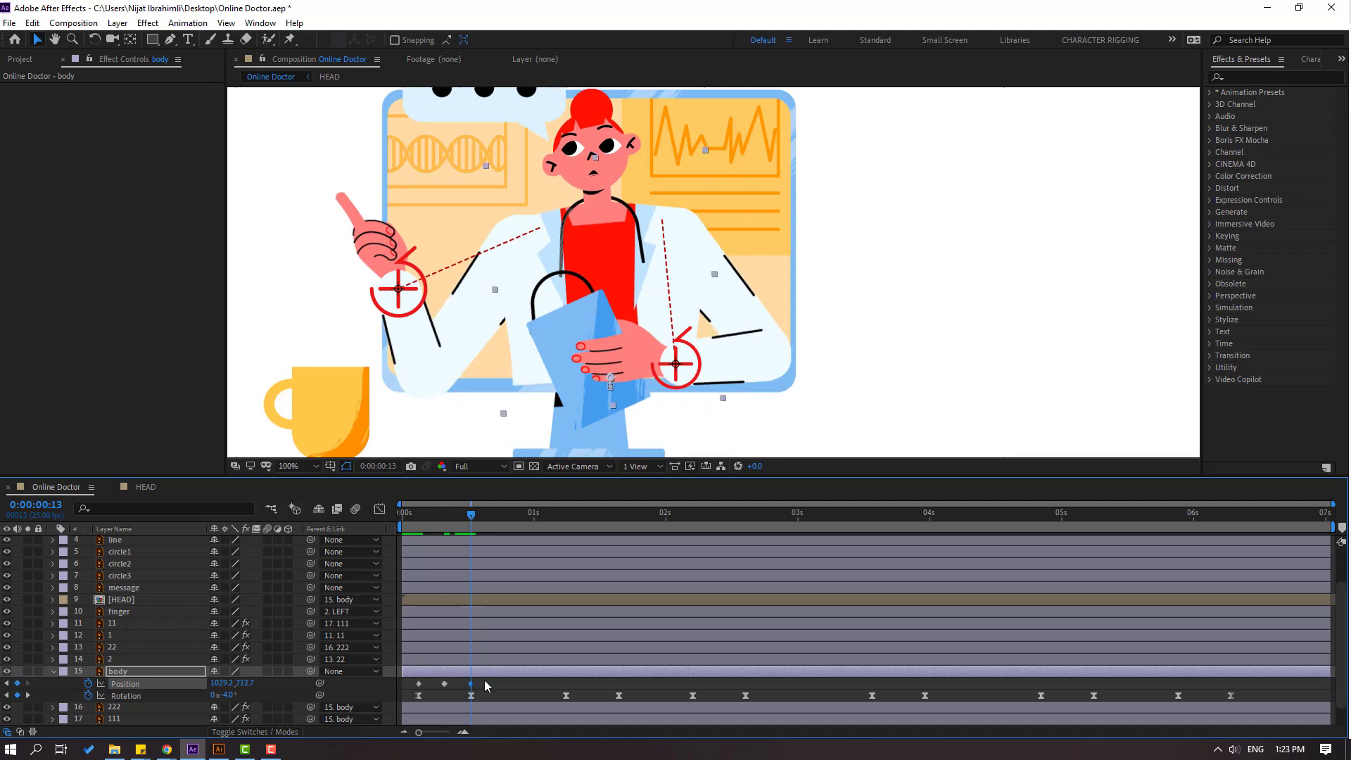
pyautogui.rightClick(419, 683)
pyautogui.moveTo(454, 674)
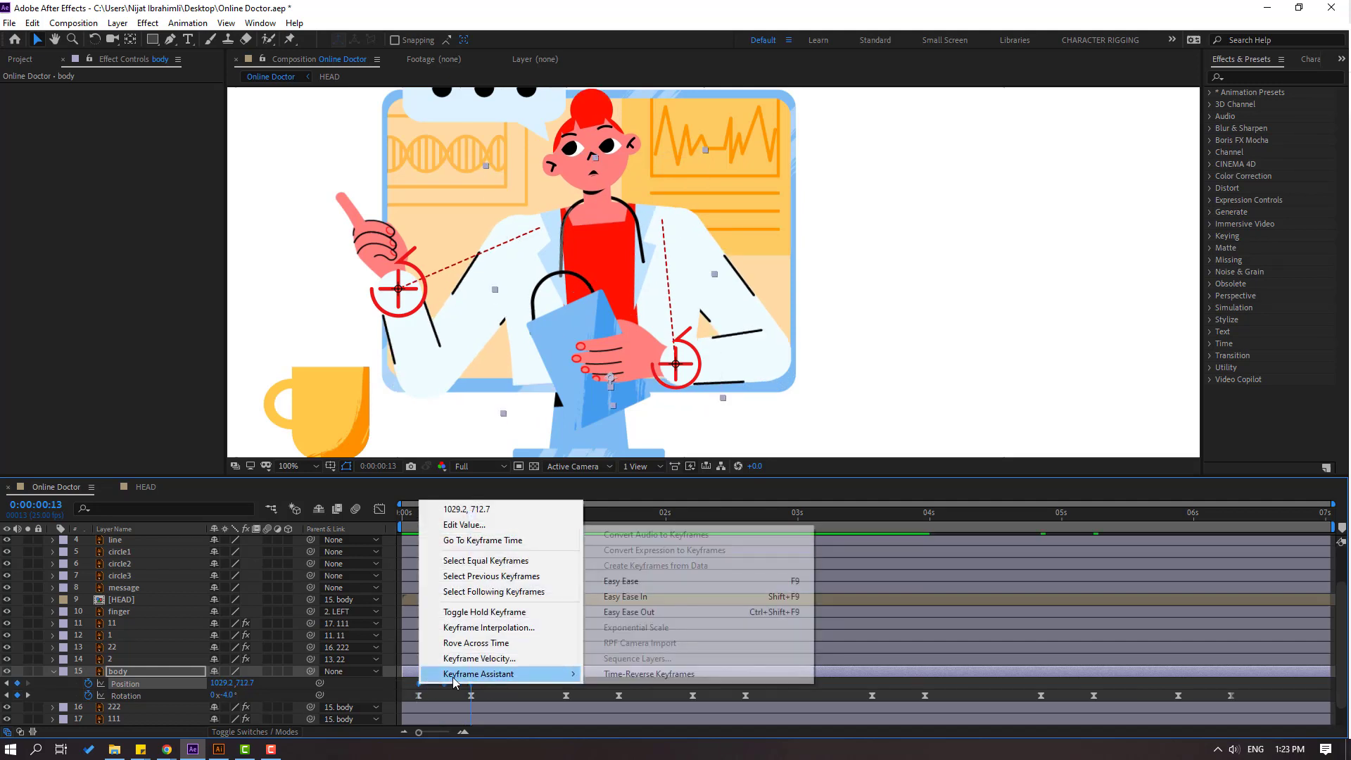
pyautogui.click(621, 581)
pyautogui.press('space')
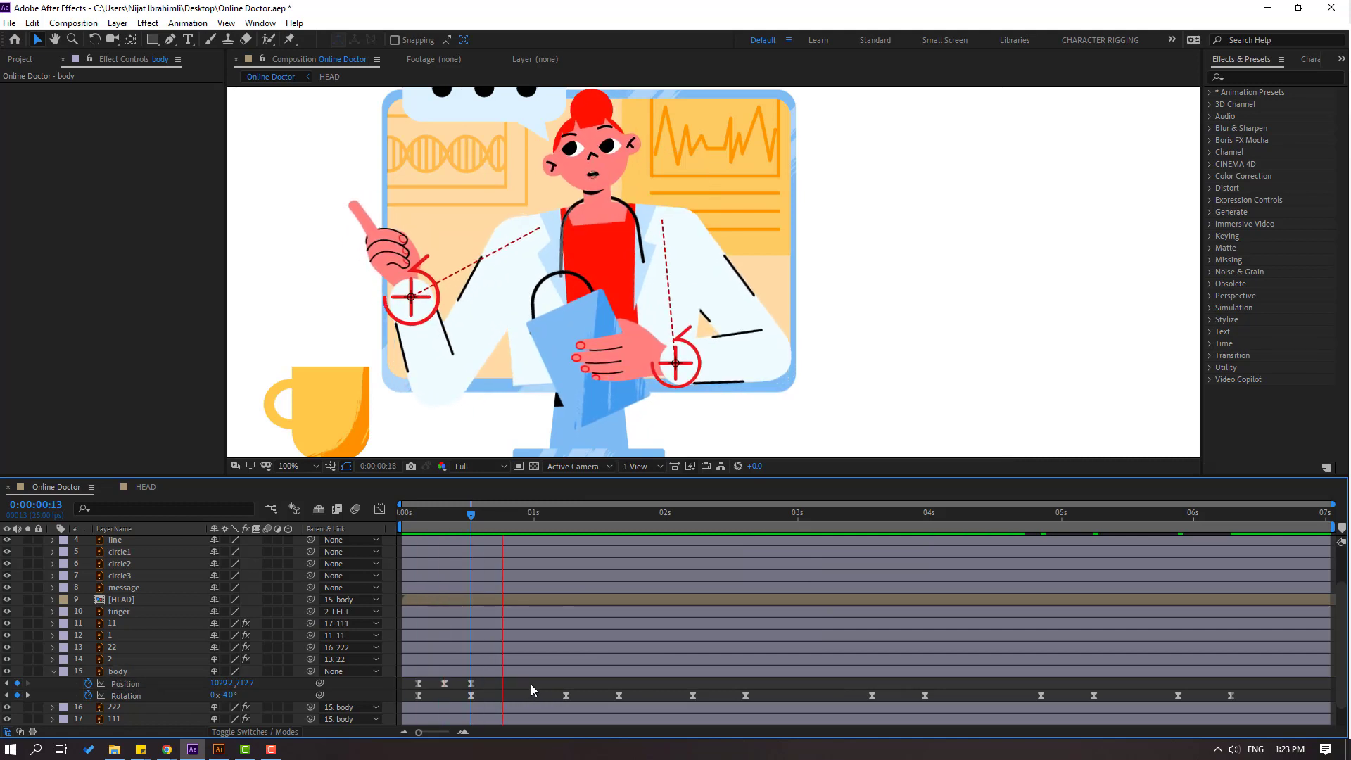
pyautogui.press('space')
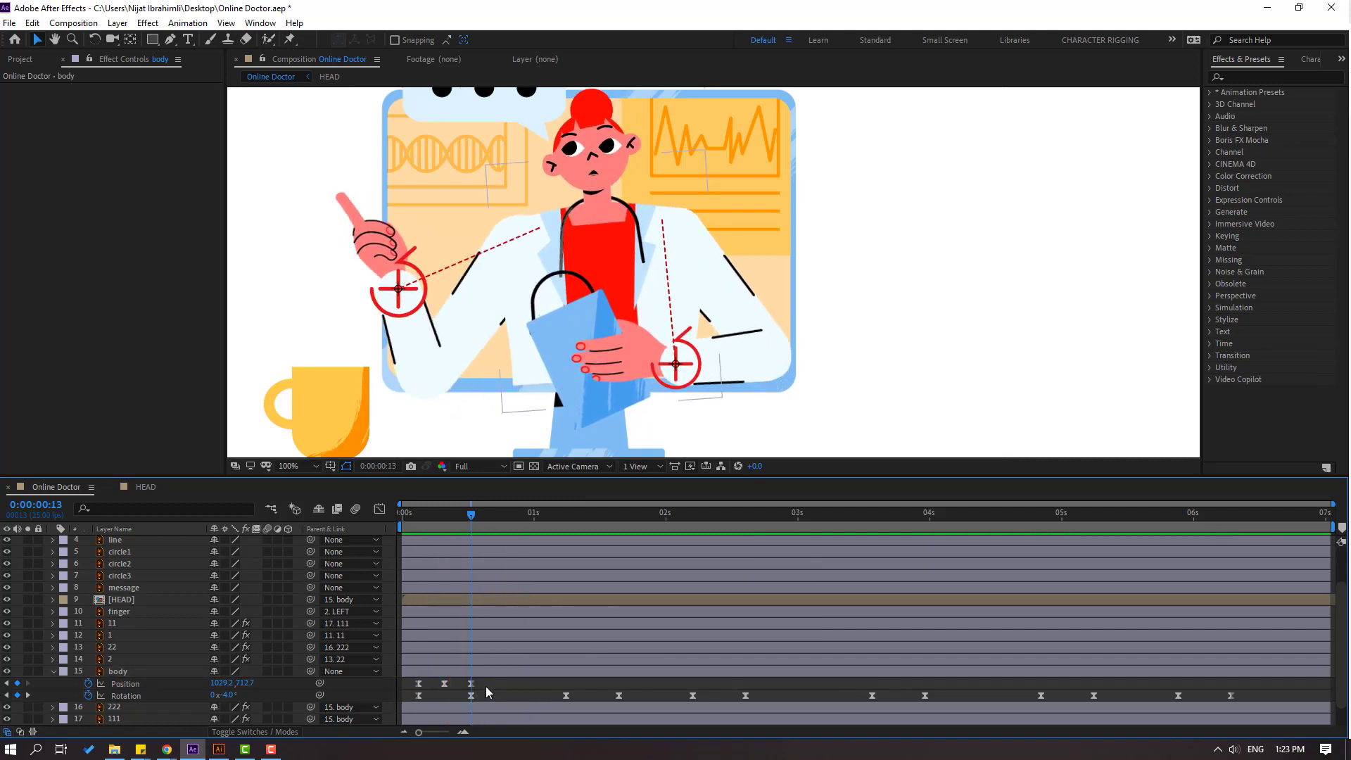
# Copy the three body Position keyframes to about 0:00:01:06, 0:00:02:05, 0:00:03:14, 0:00:04:21 and 0:00:05:22, matching the rotation moves.
pyautogui.moveTo(486, 687); pyautogui.dragTo(398, 679)
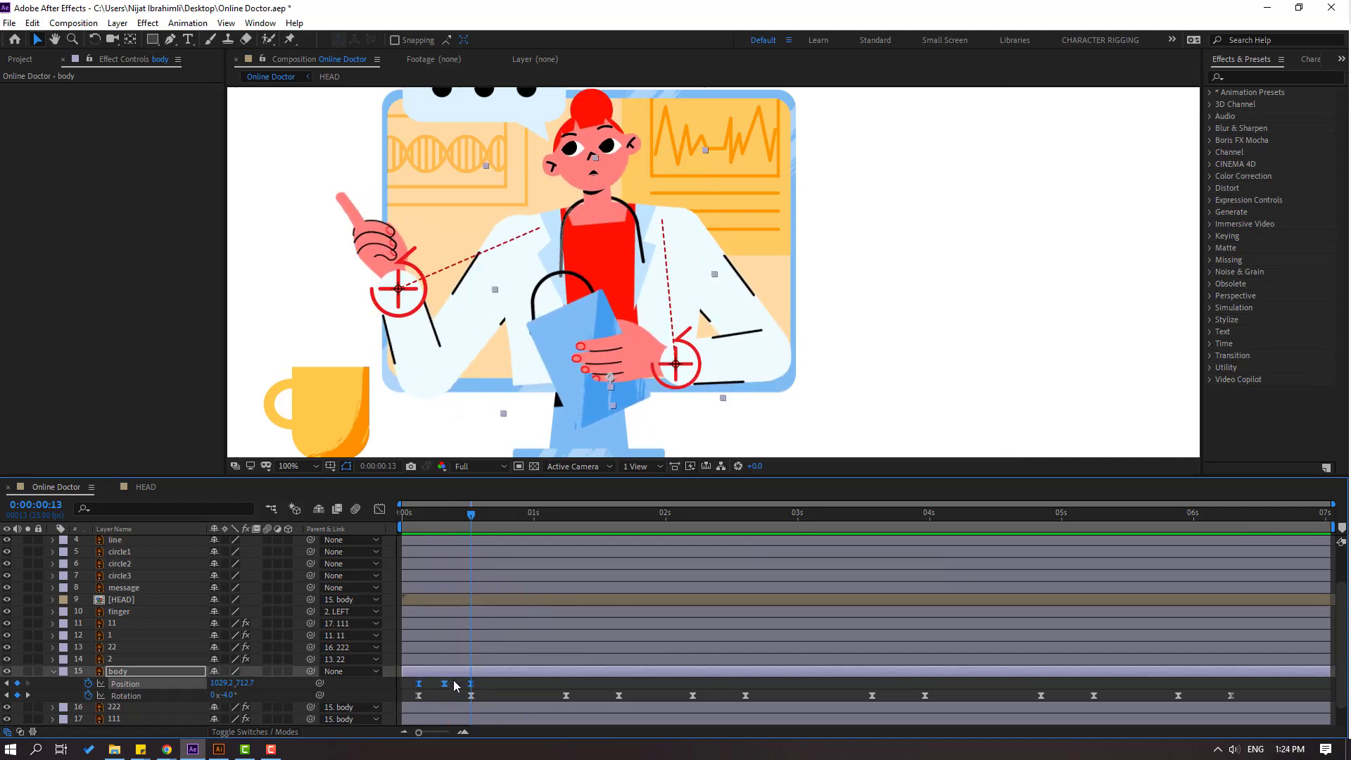
pyautogui.moveTo(531, 521); pyautogui.dragTo(568, 525)
pyautogui.click(690, 517)
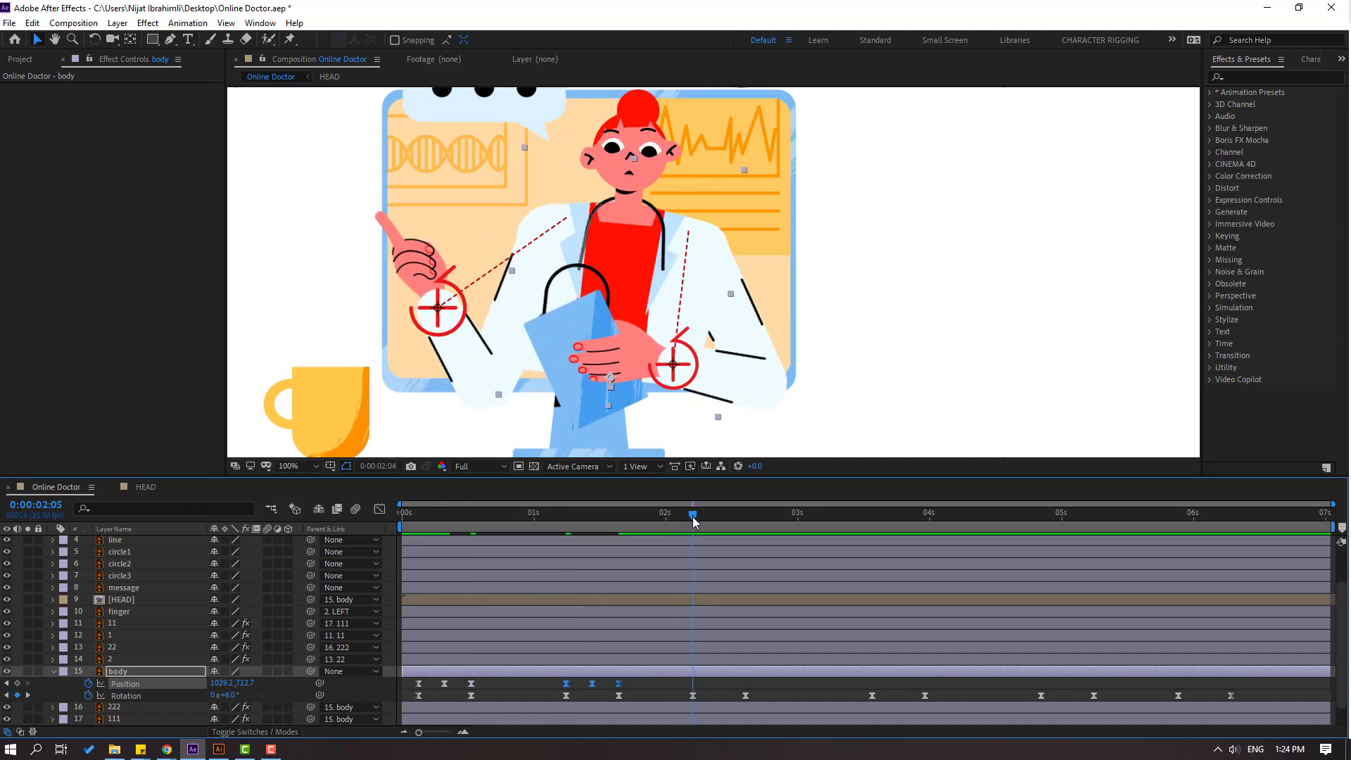
pyautogui.hotkey('ctrl', 'v')
pyautogui.click(872, 515)
pyautogui.hotkey('ctrl', 'v')
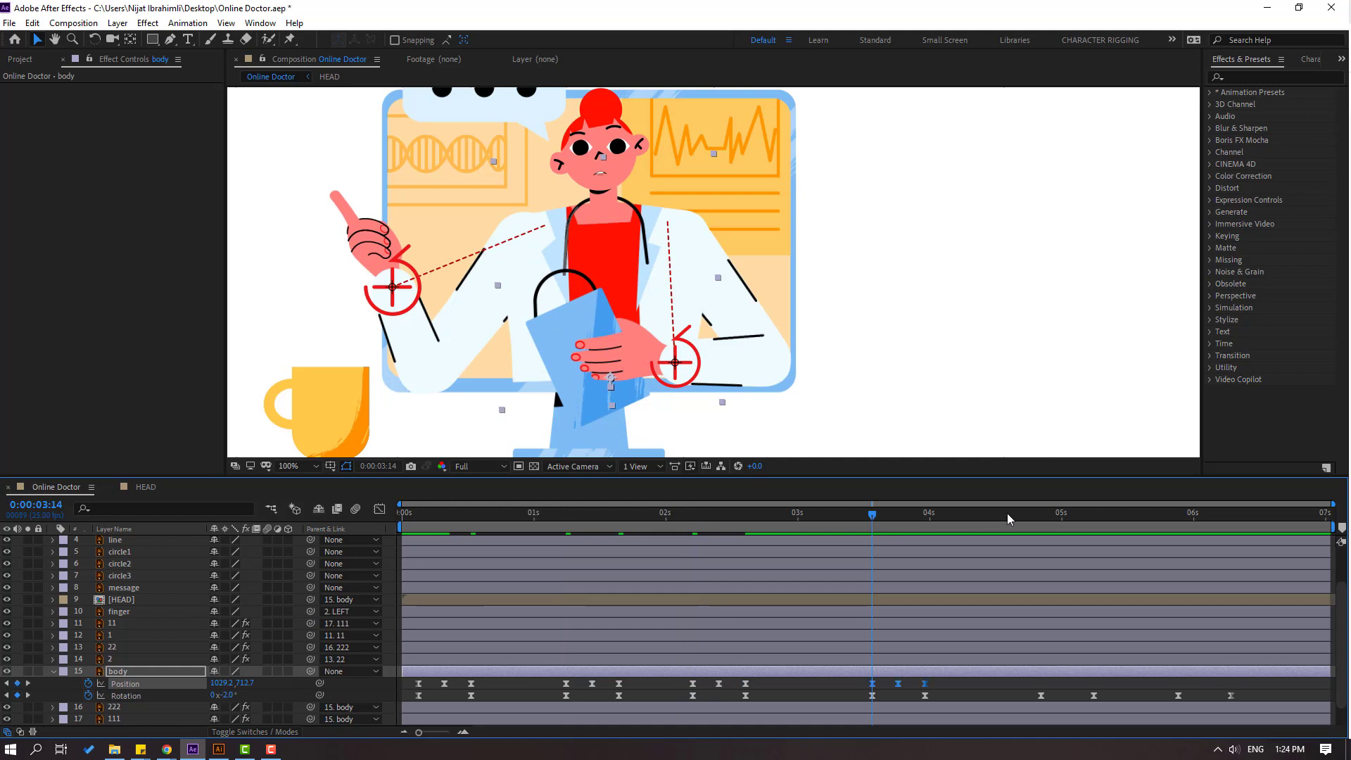
pyautogui.click(1039, 518)
pyautogui.hotkey('ctrl', 'v')
pyautogui.click(1176, 521)
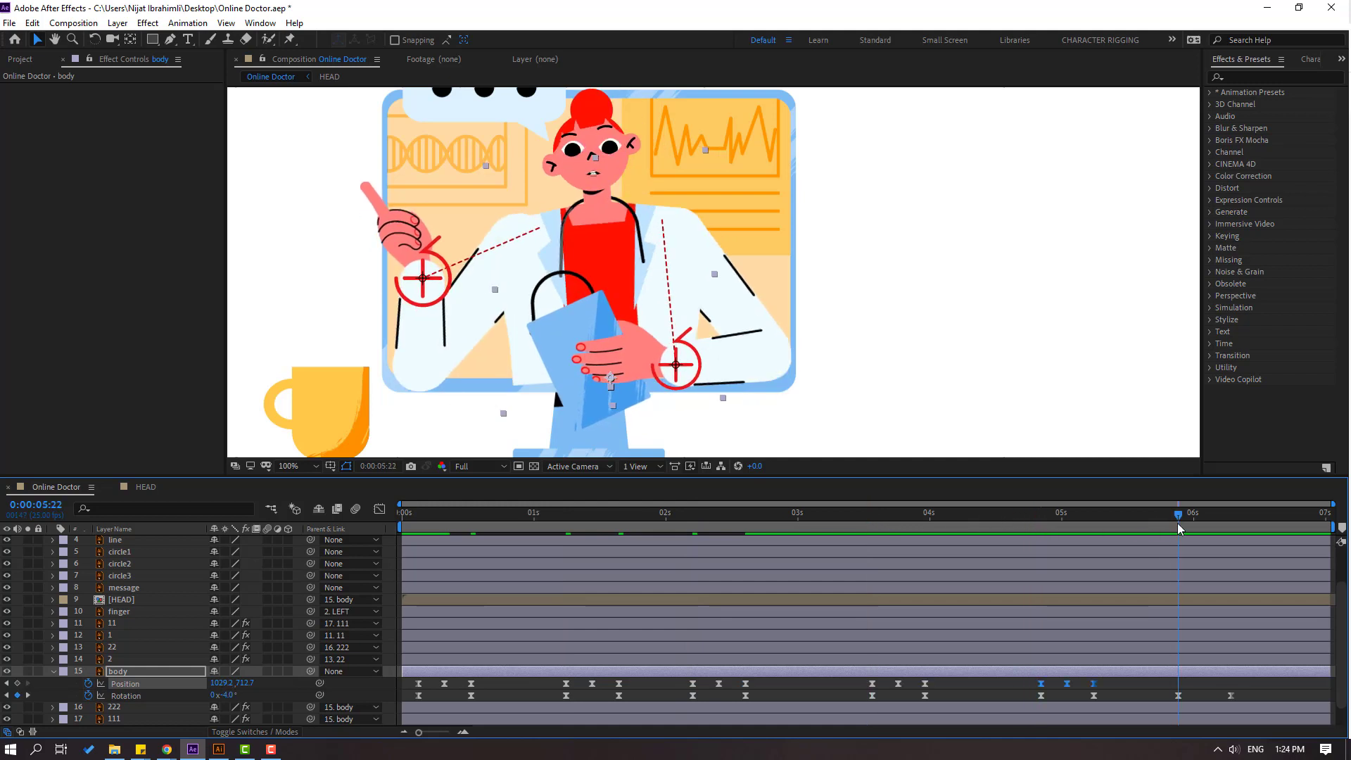
pyautogui.hotkey('ctrl', 'v')
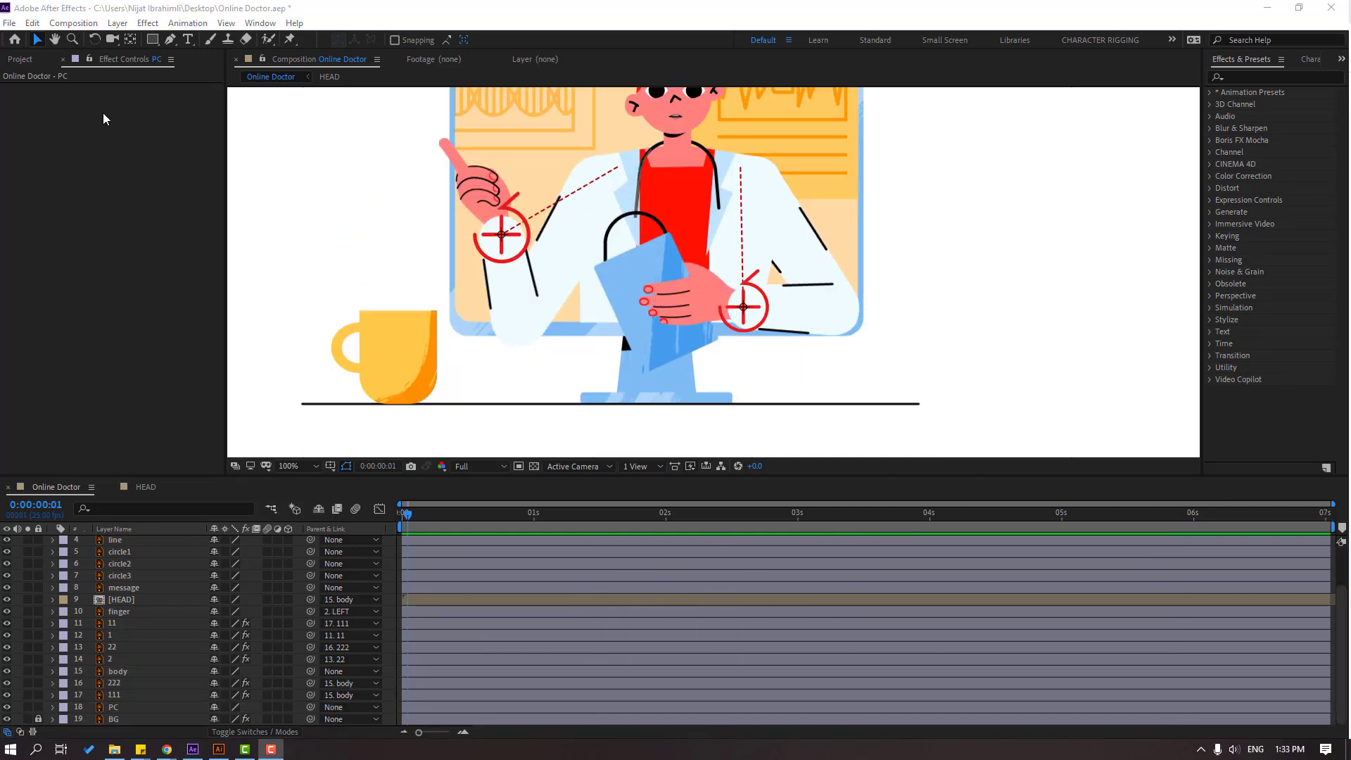
# Create a black solid layer named MASK.
pyautogui.click(117, 24)
pyautogui.moveTo(131, 40)
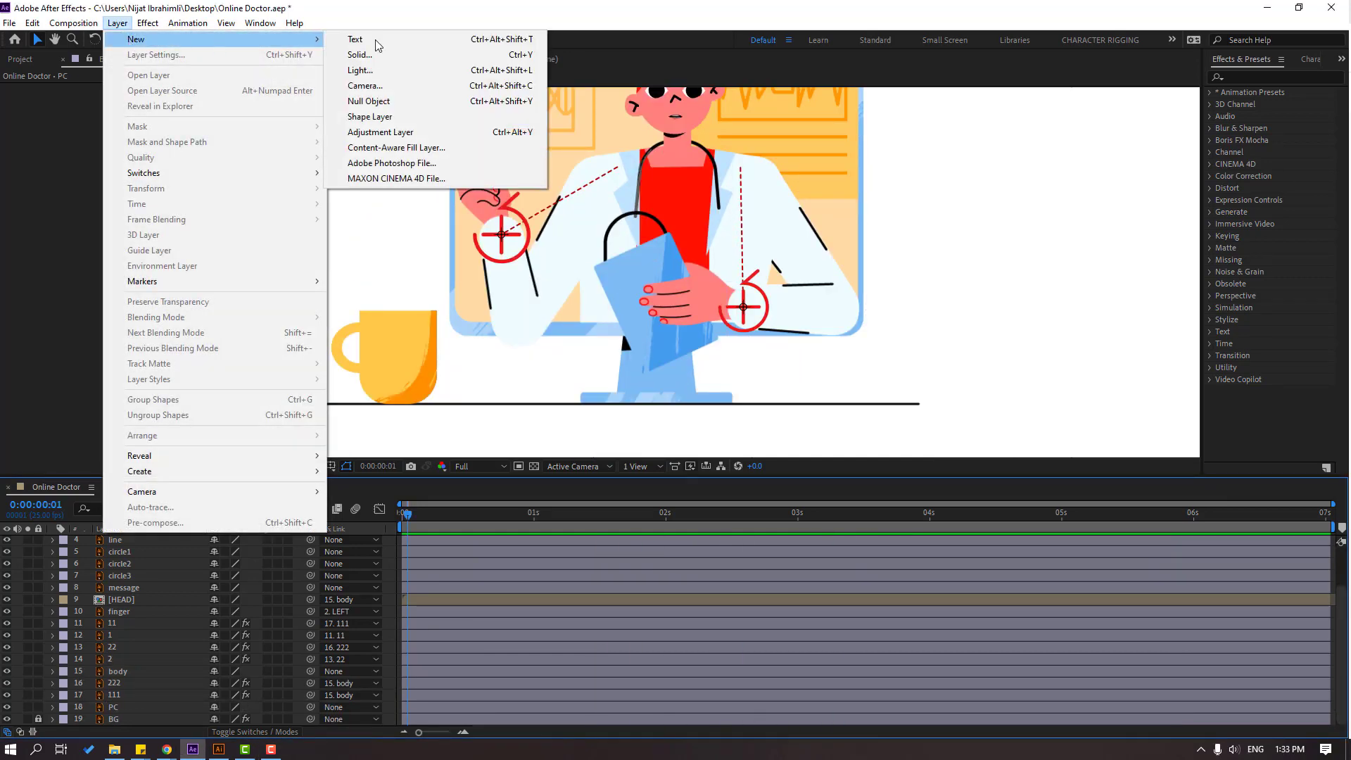
pyautogui.click(401, 60)
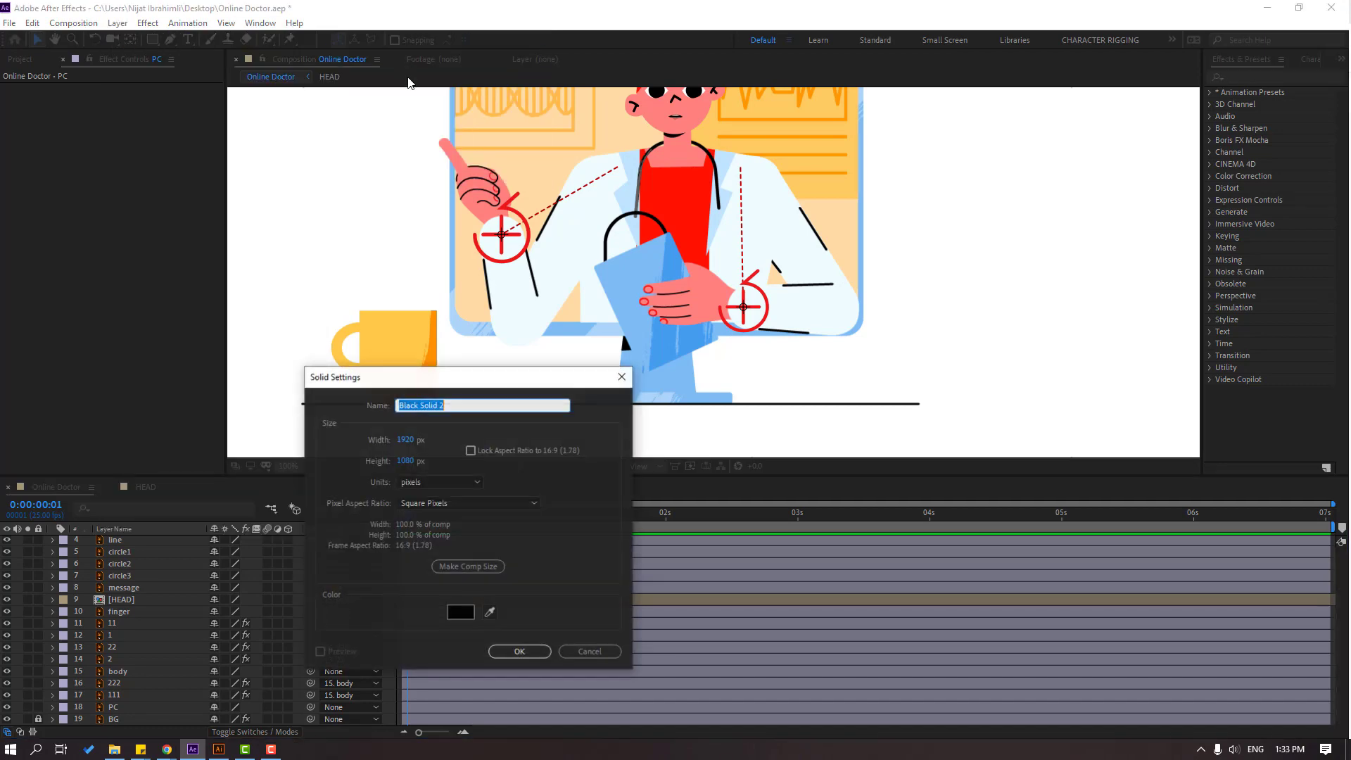
pyautogui.write('MASK')
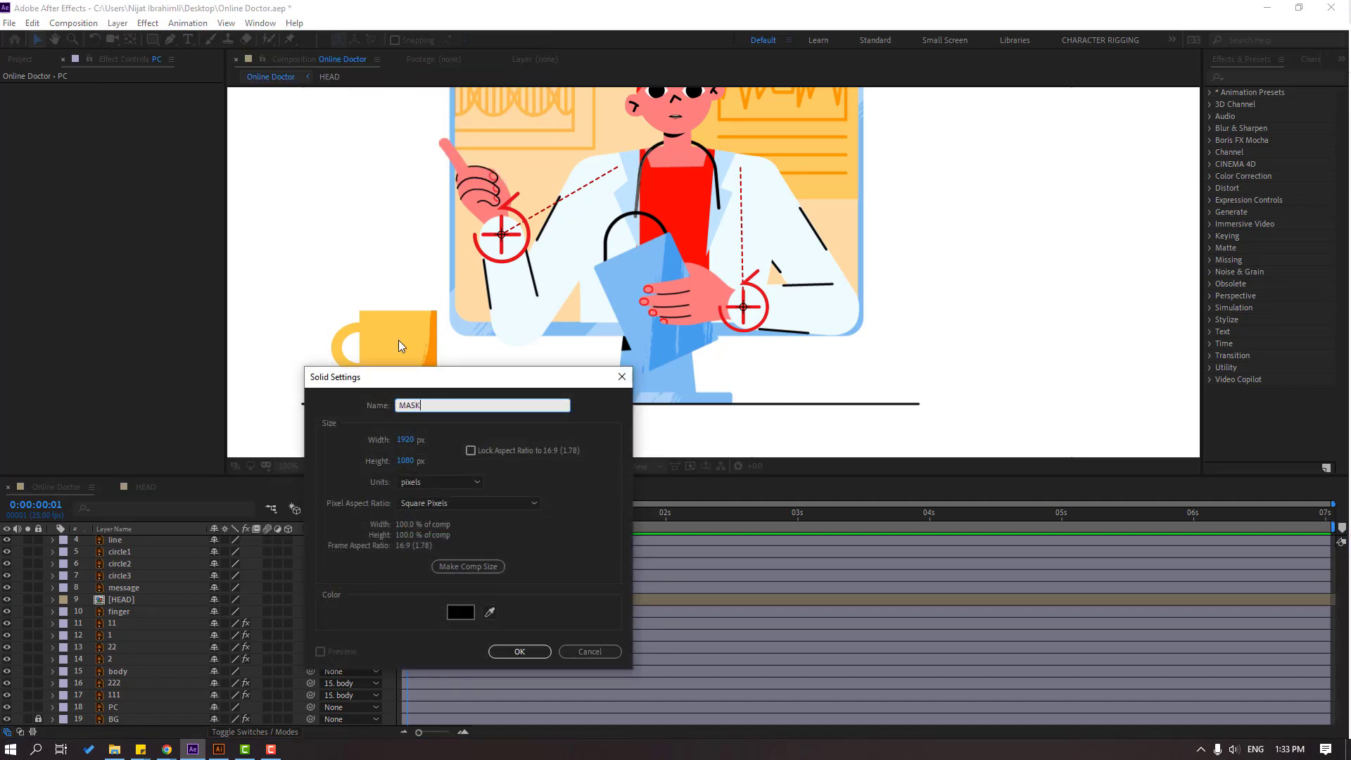
pyautogui.click(519, 651)
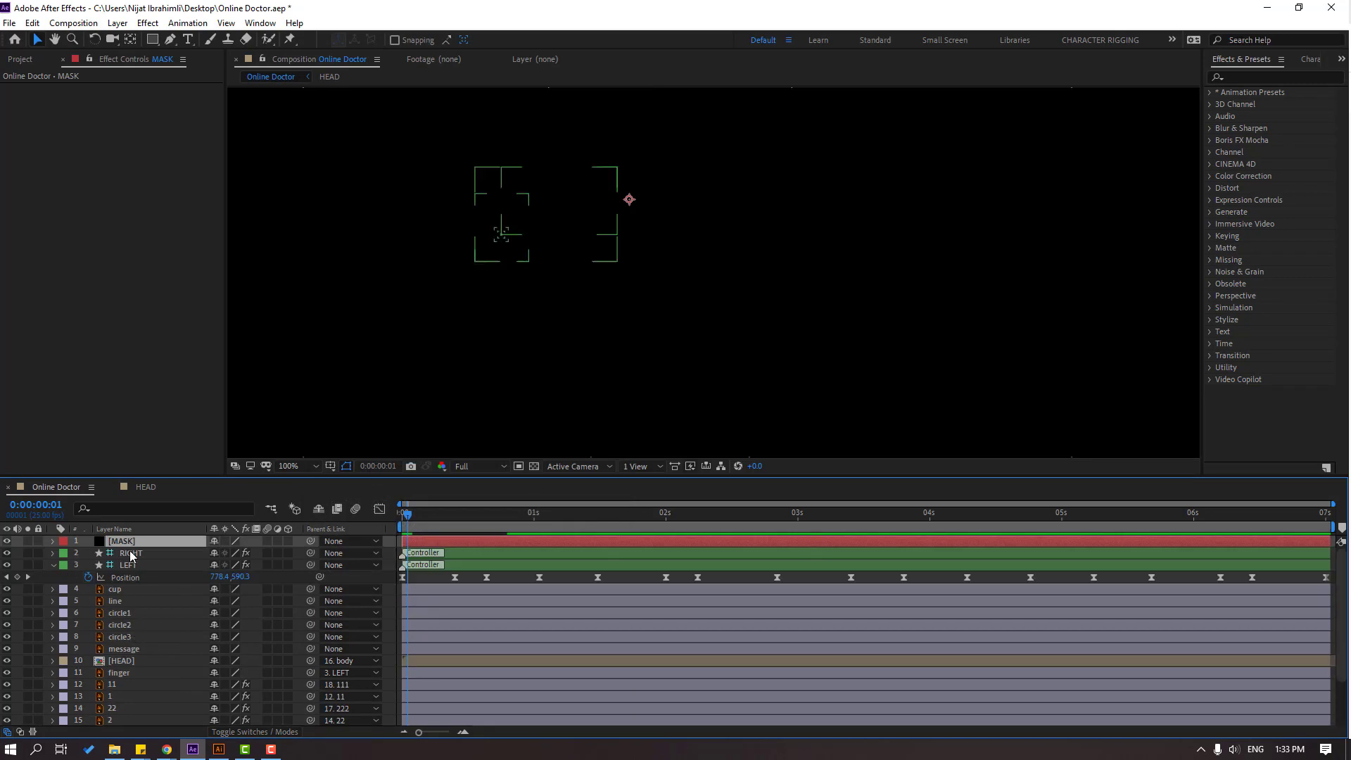
# Scale the MASK solid down around the composition's centre and place its layer directly above the body layer.
pyautogui.click(52, 565)
pyautogui.scroll(-4, 535, 236)
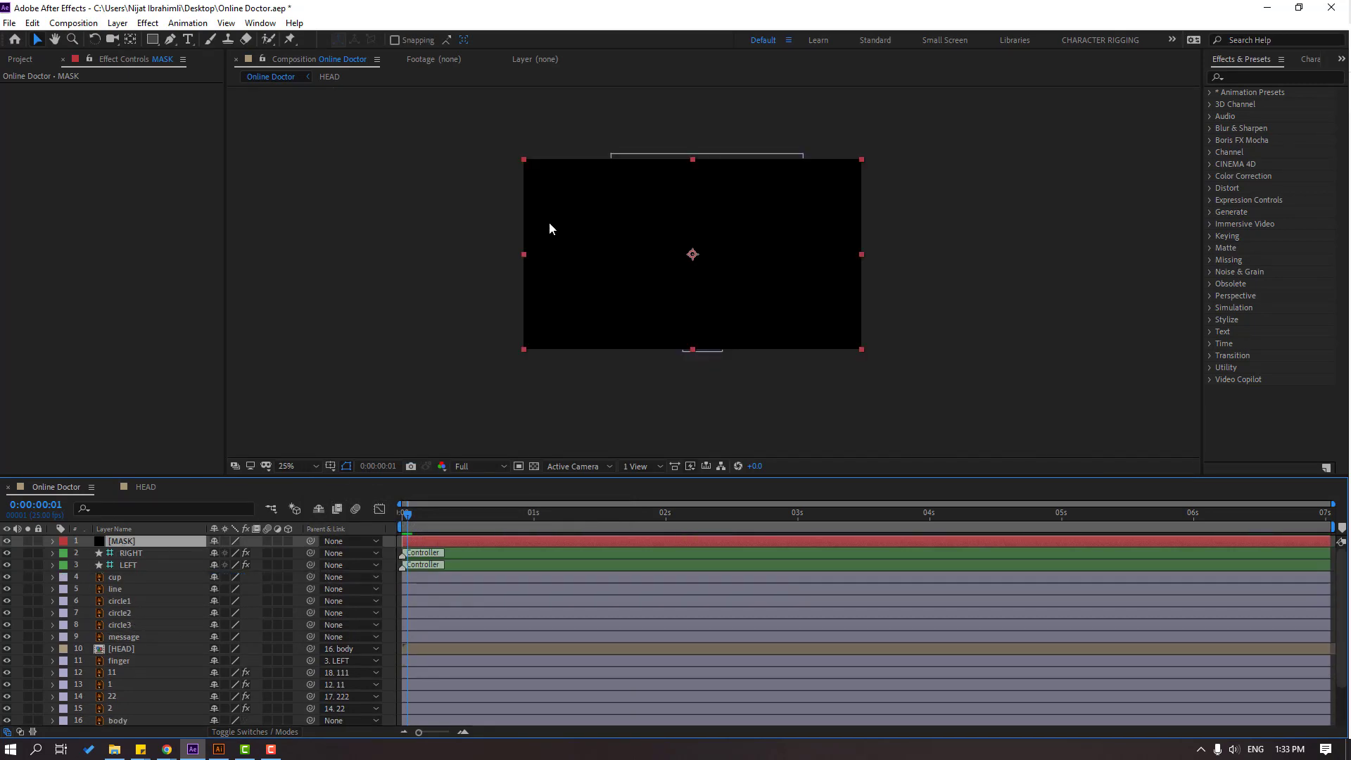
pyautogui.moveTo(523, 159); pyautogui.dragTo(584, 212)
pyautogui.moveTo(125, 542); pyautogui.dragTo(161, 710)
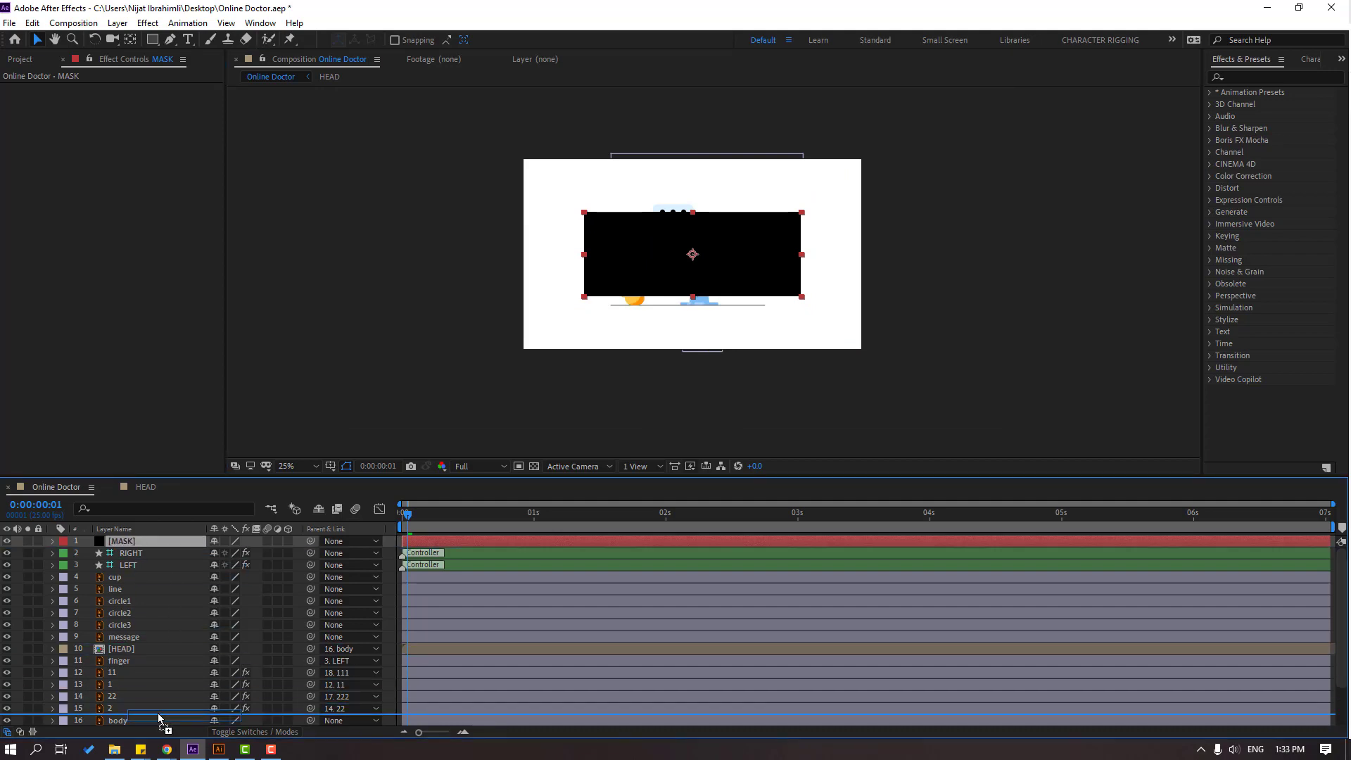
pyautogui.scroll(2, 752, 278)
pyautogui.scroll(1, 718, 274)
pyautogui.moveTo(633, 356); pyautogui.dragTo(638, 295)
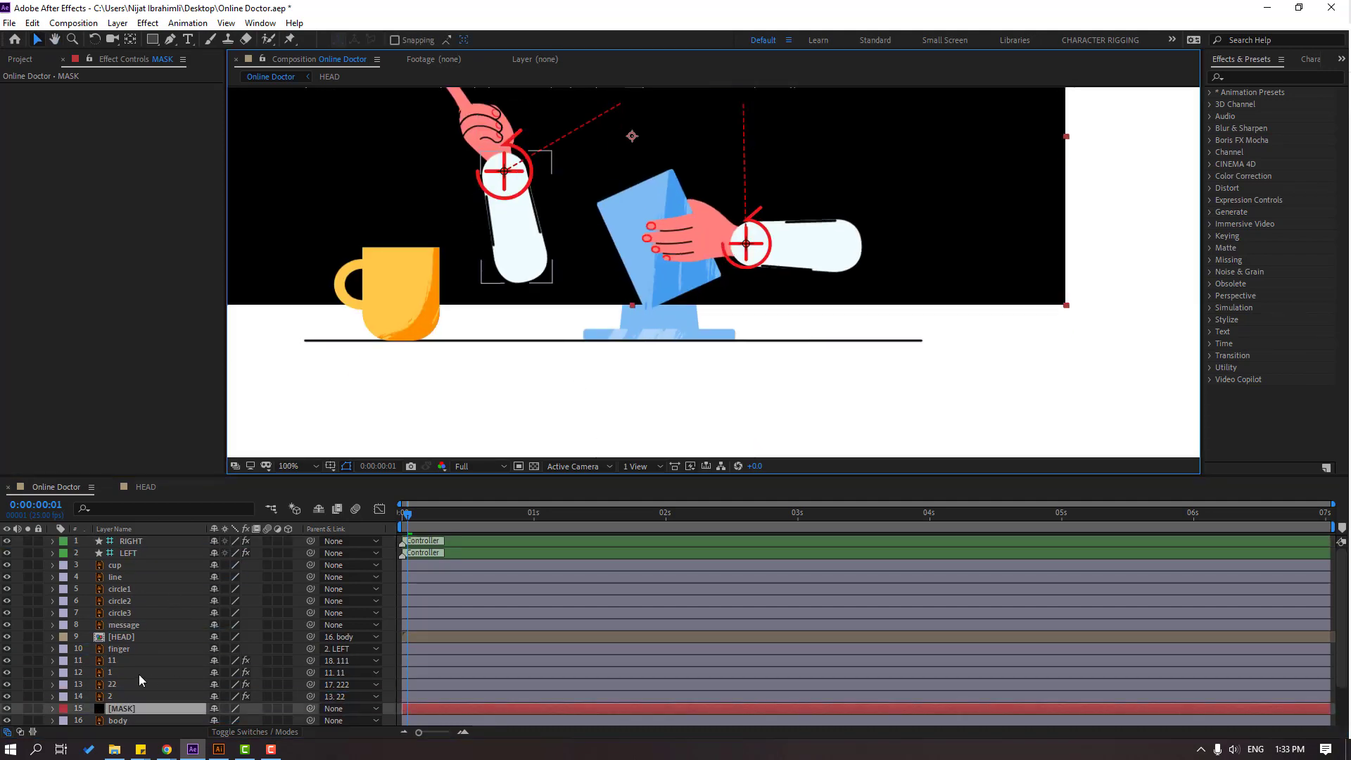
pyautogui.scroll(-1, 128, 683)
pyautogui.moveTo(531, 378); pyautogui.dragTo(572, 388)
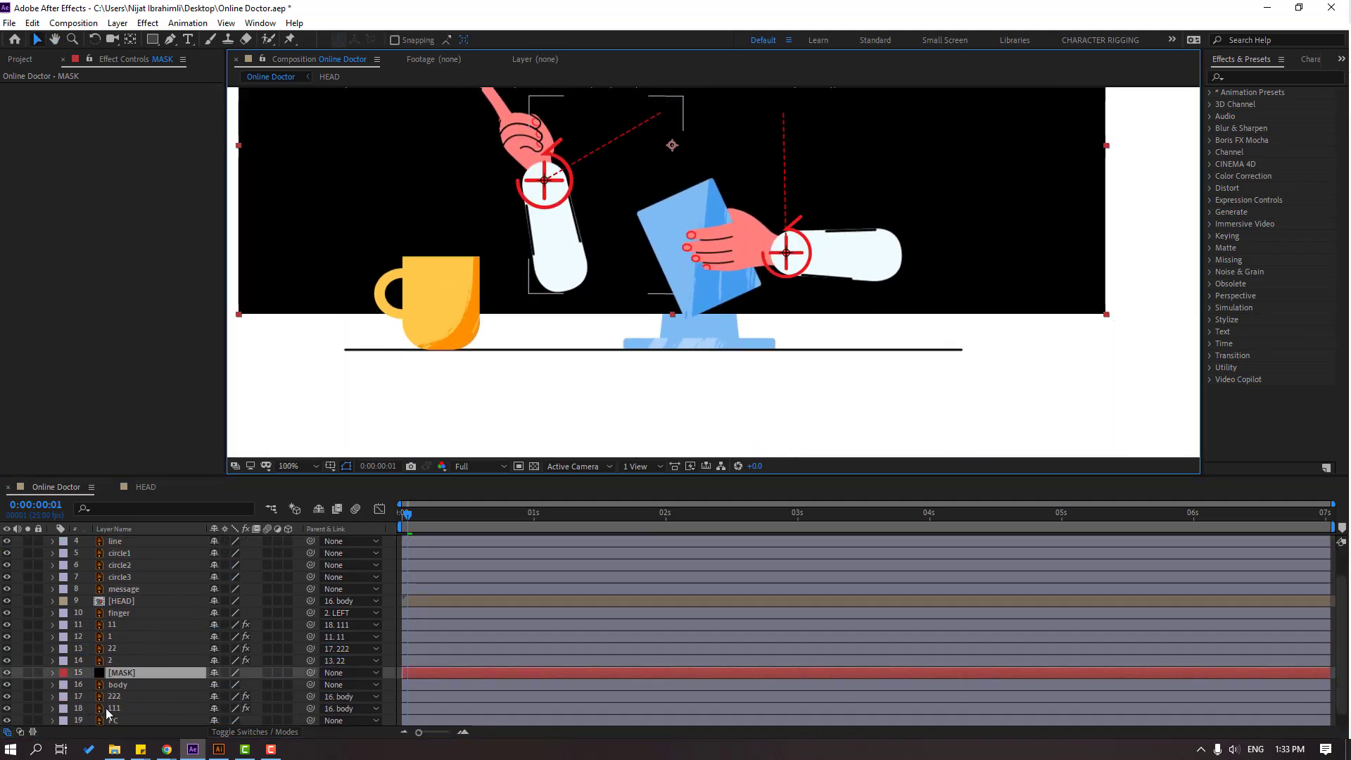
pyautogui.click(119, 686)
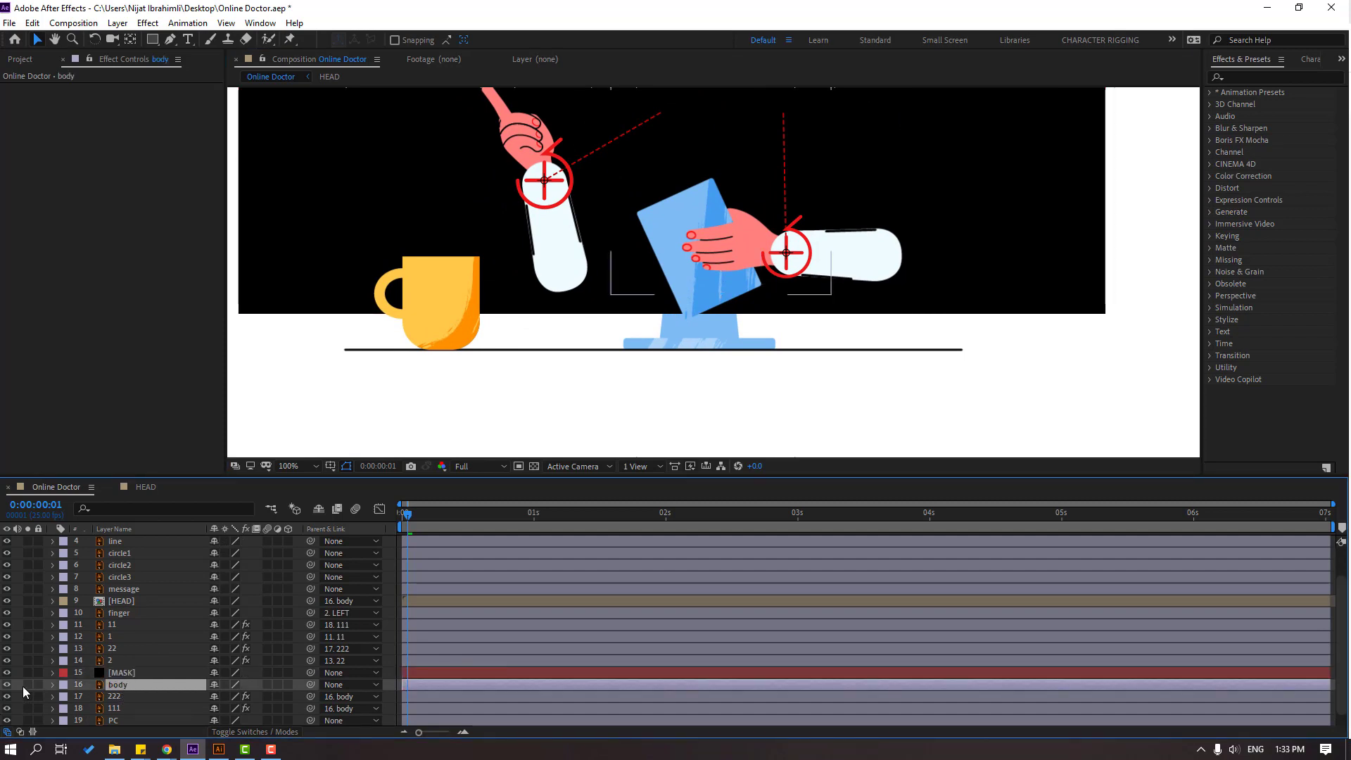
pyautogui.click(27, 684)
pyautogui.click(26, 685)
pyautogui.click(141, 685)
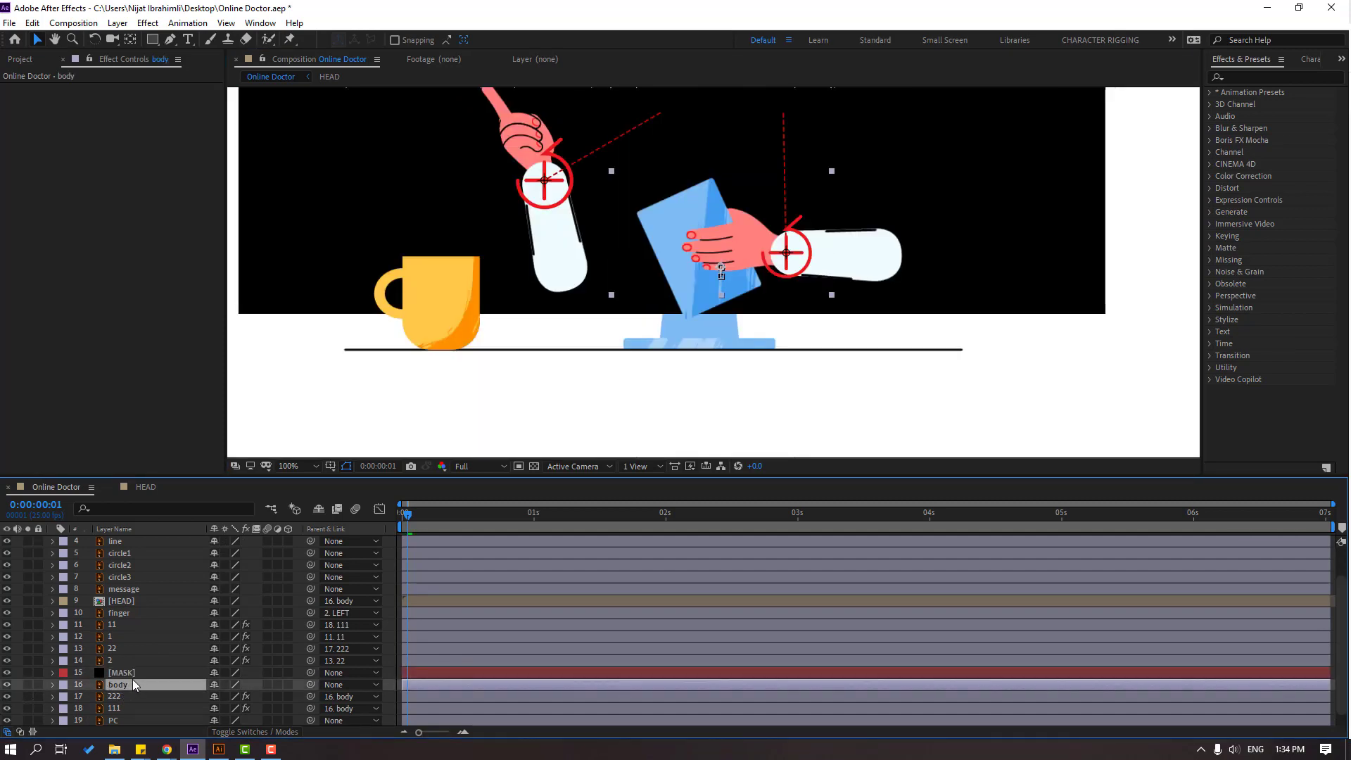
# Nudge the MASK solid vertically until its lower edge lines up with the inner lower edge of the monitor's screen.
pyautogui.click(132, 674)
pyautogui.hotkey('shift', 'Up')
pyautogui.hotkey('shift', 'Up')
pyautogui.hotkey('shift', 'Up')
pyautogui.hotkey('shift', 'Up')
pyautogui.hotkey('shift', 'Up')
pyautogui.hotkey('shift', 'Up')
pyautogui.hotkey('shift', 'Up')
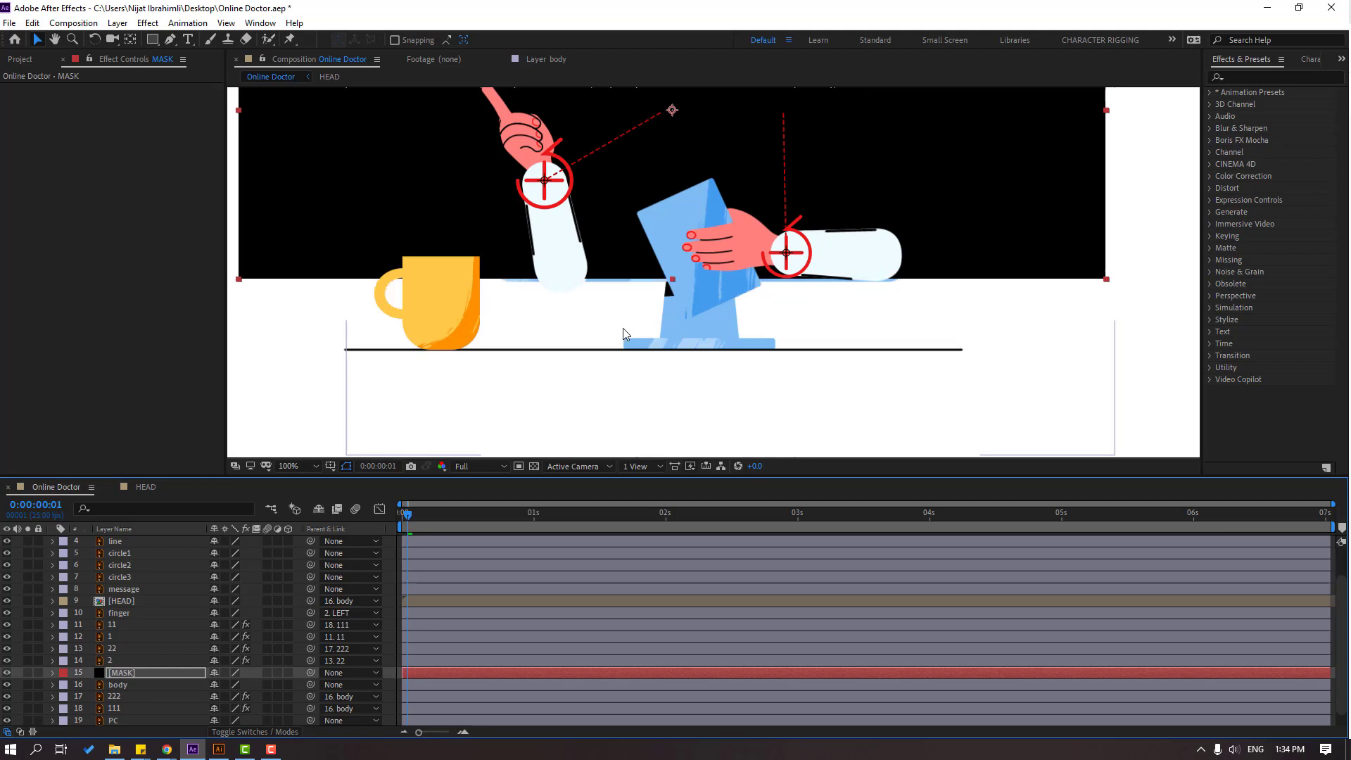
pyautogui.scroll(1, 642, 269)
pyautogui.scroll(2, 574, 251)
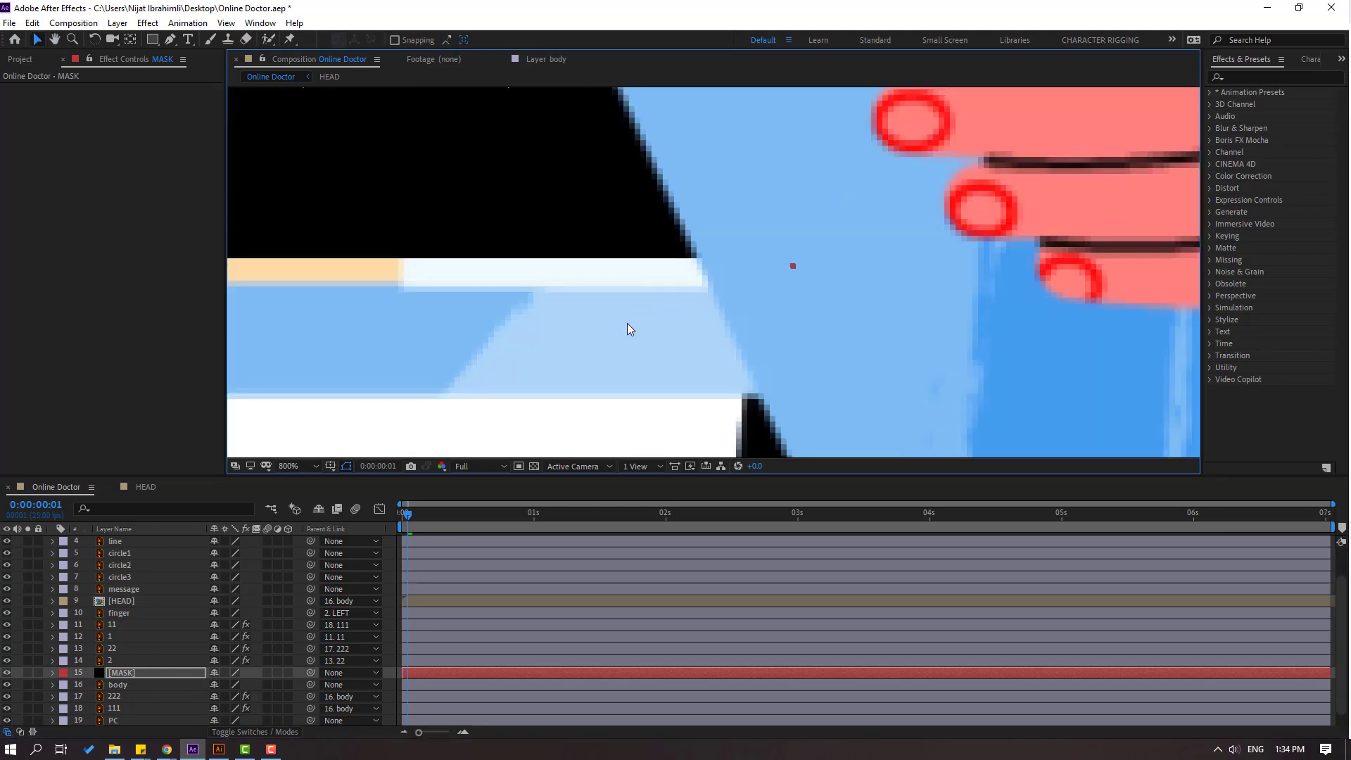
pyautogui.press('Down')
pyautogui.press('Down')
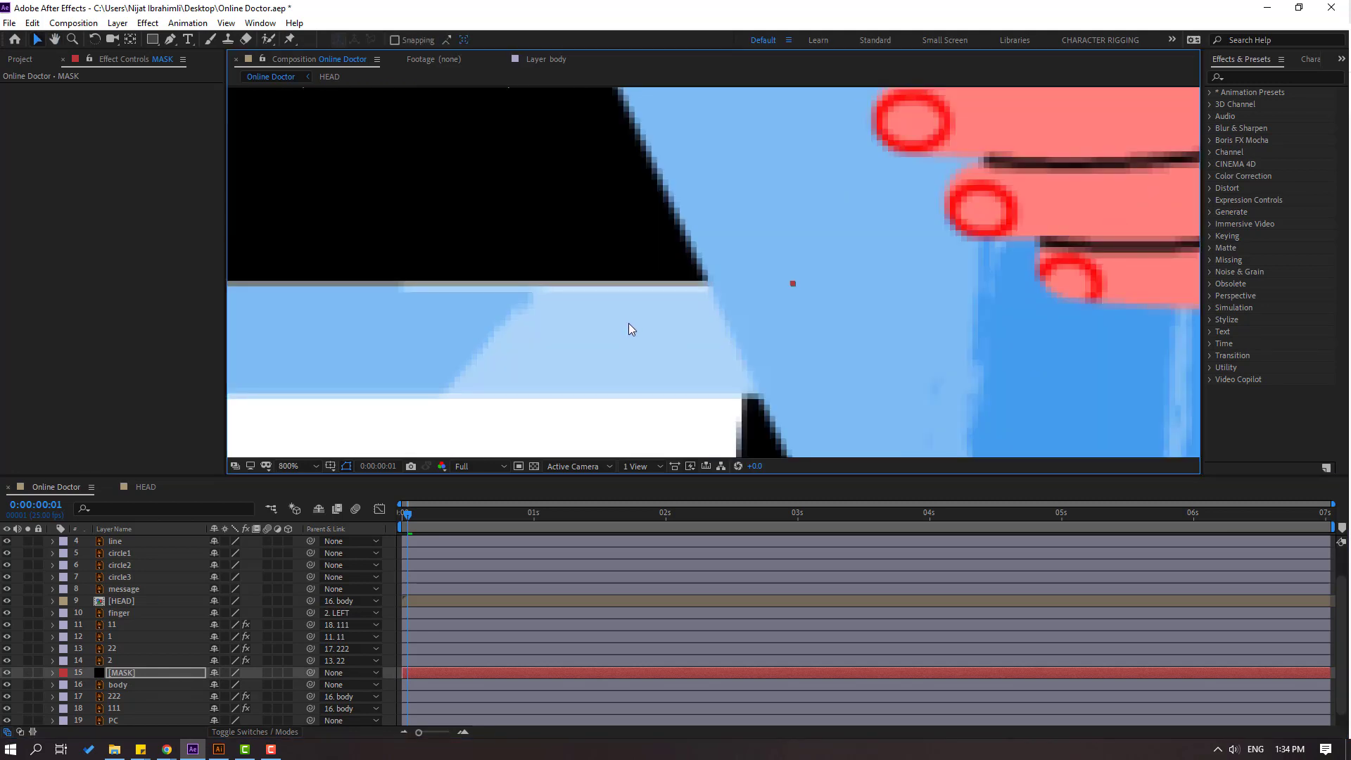
pyautogui.press('Down')
pyautogui.press('Down')
pyautogui.press('Down')
pyautogui.scroll(-3, 639, 319)
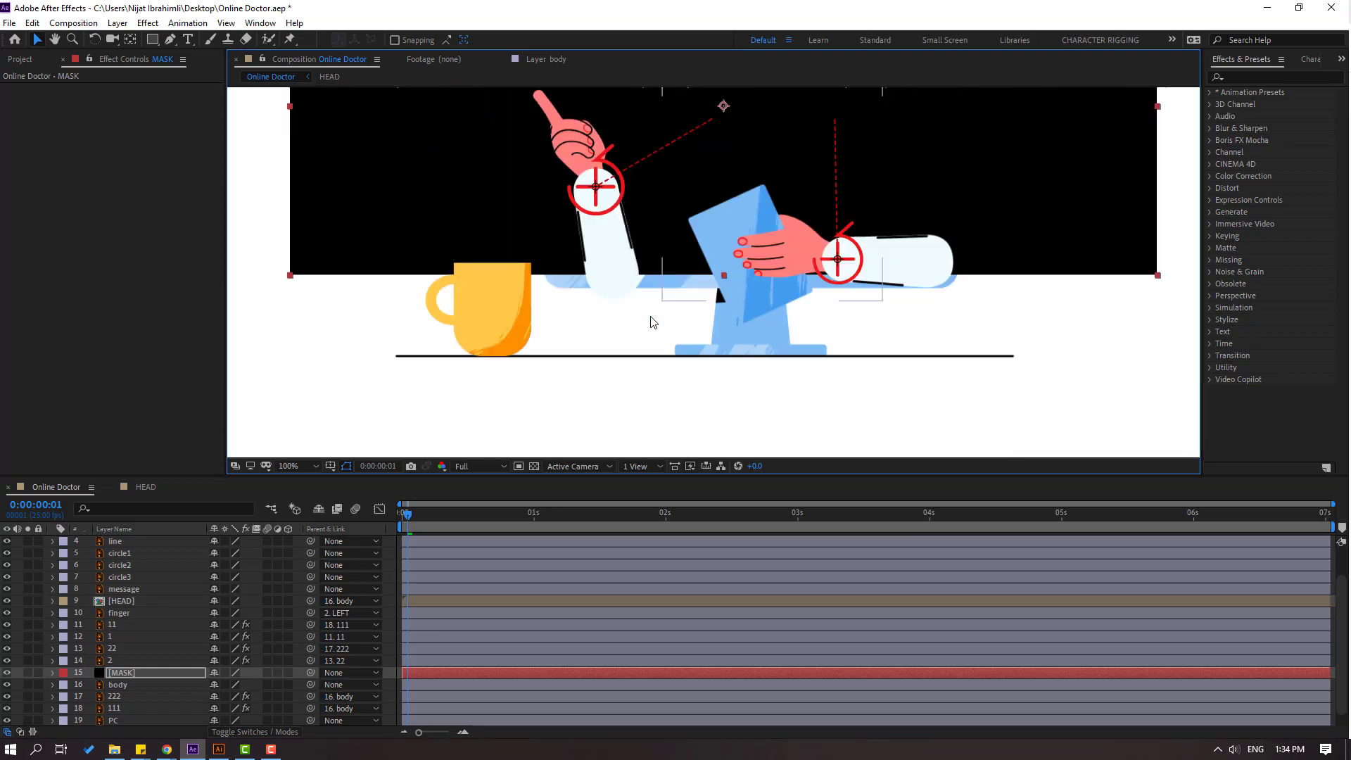
# Set the body layer's track matte to Alpha Matte "[MASK]".
pyautogui.moveTo(806, 183); pyautogui.dragTo(743, 272)
pyautogui.press('v')
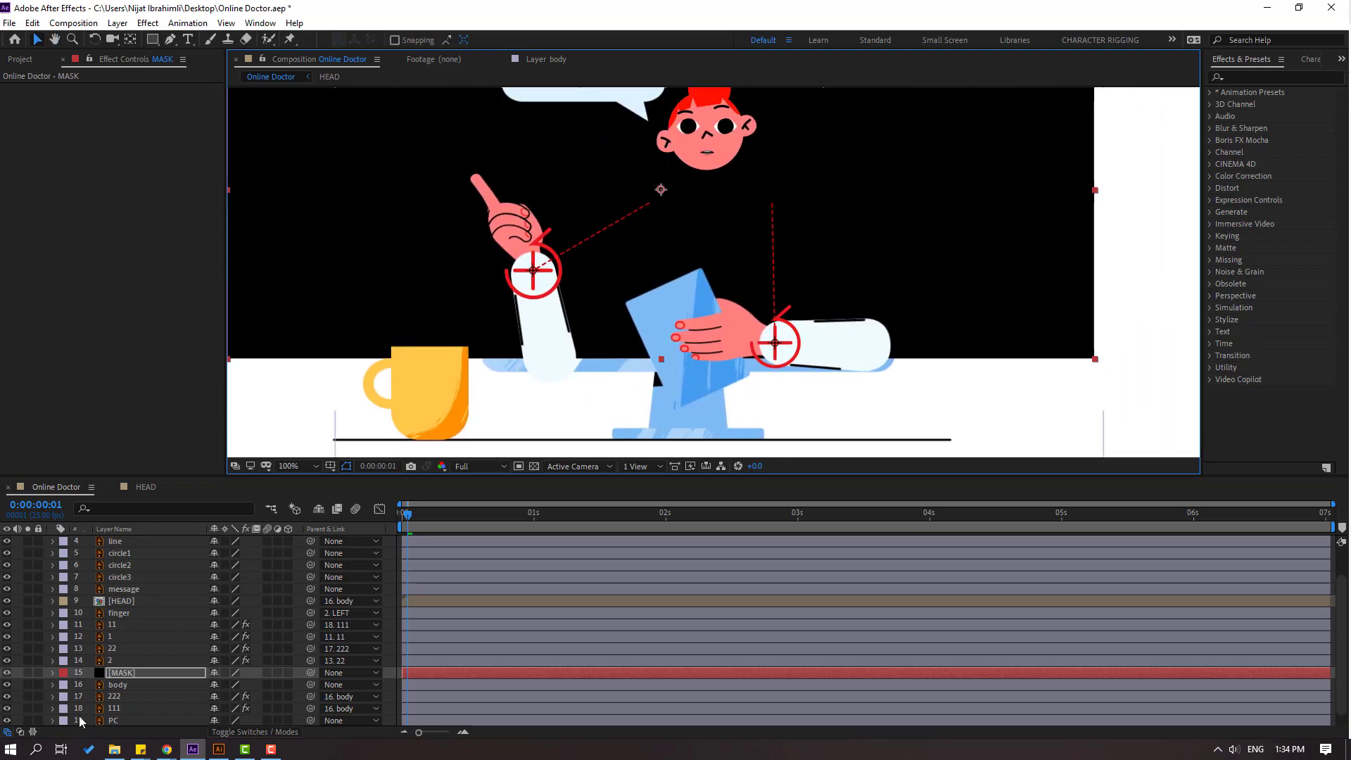
pyautogui.click(112, 685)
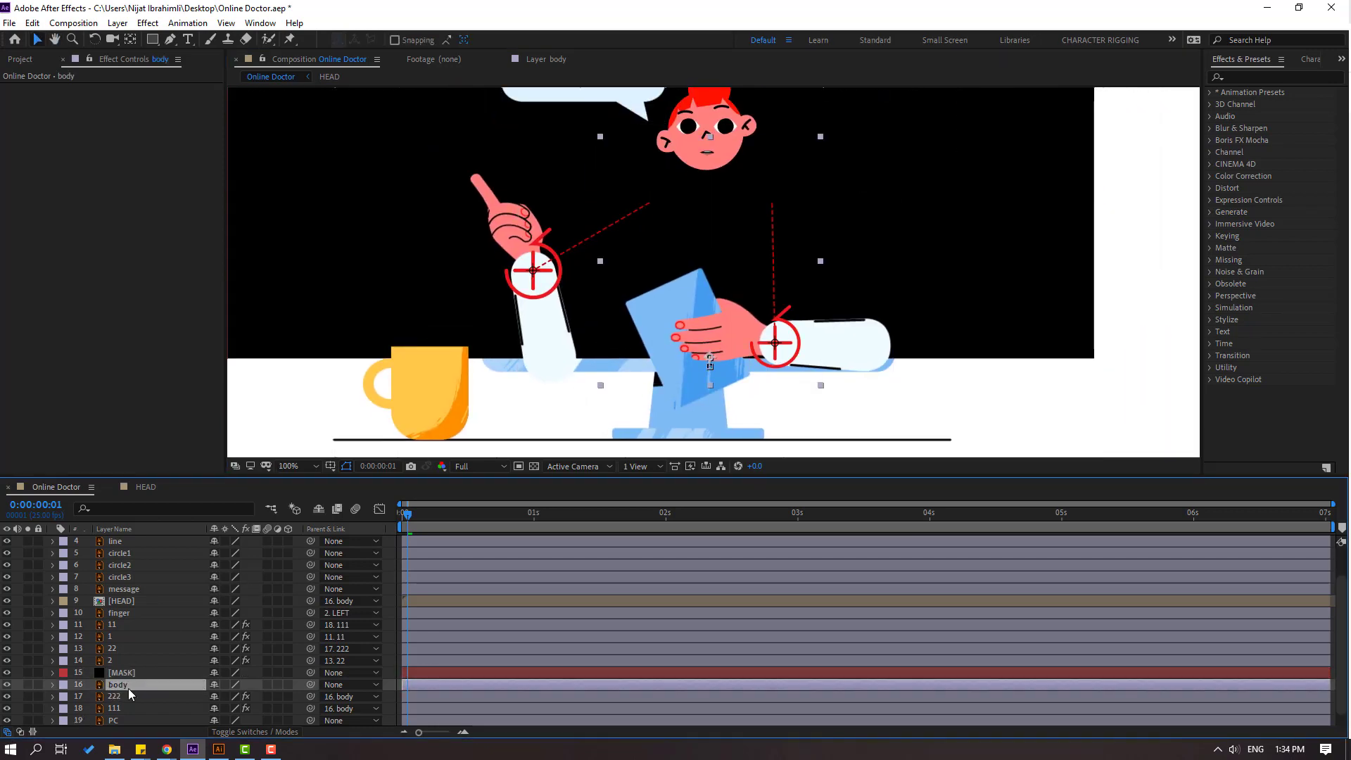
pyautogui.click(236, 733)
pyautogui.click(285, 686)
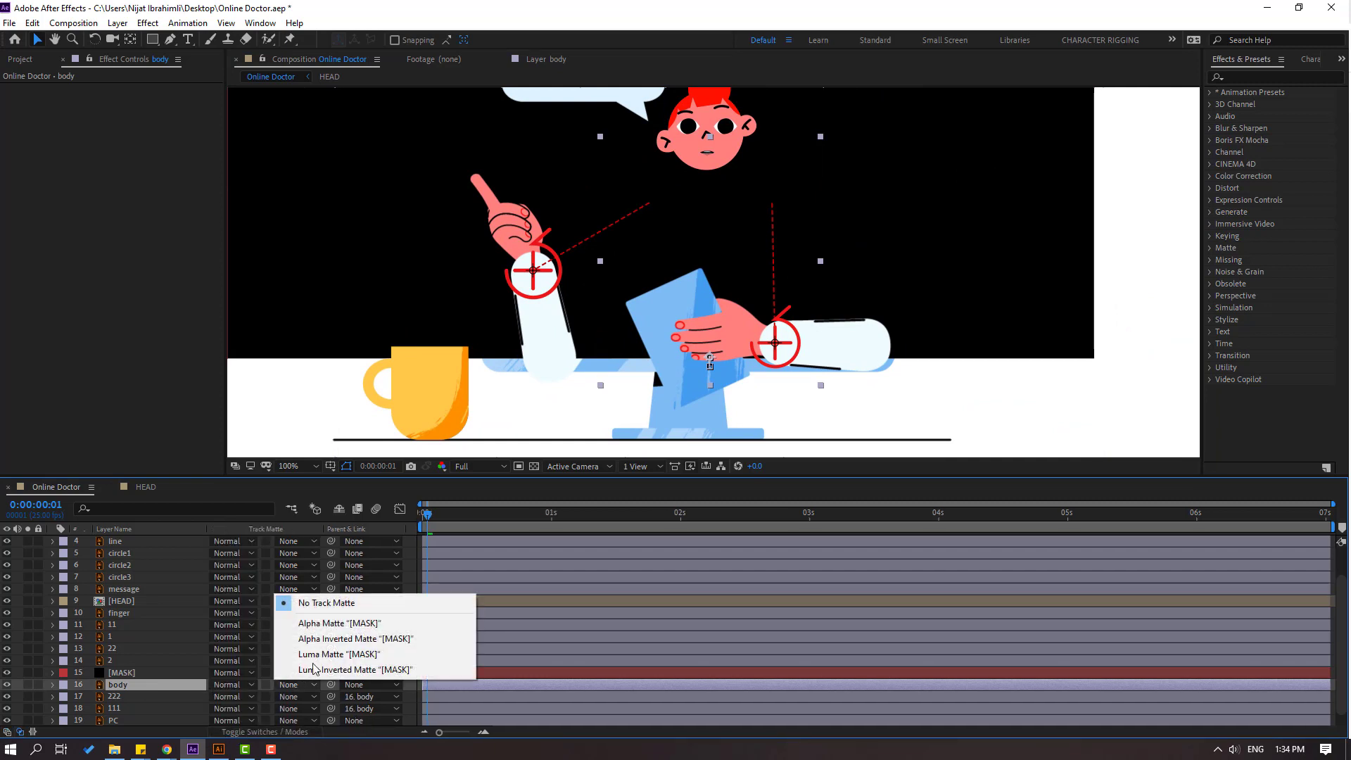
pyautogui.click(352, 625)
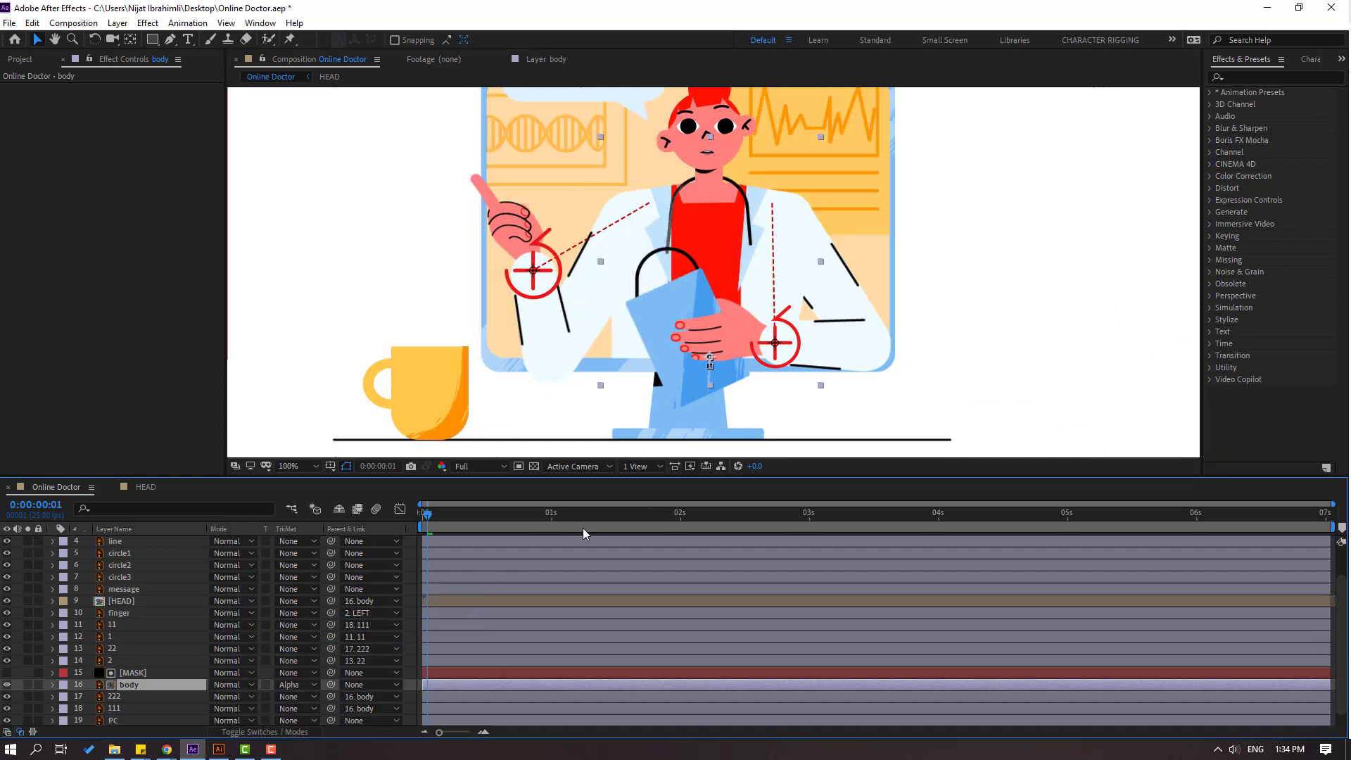
# Scrub the animation up to about 0:00:01:19 and examine the body and arms along the monitor's lower edge.
pyautogui.press('pagedown')
pyautogui.moveTo(492, 508); pyautogui.dragTo(649, 488)
pyautogui.scroll(1, 673, 310)
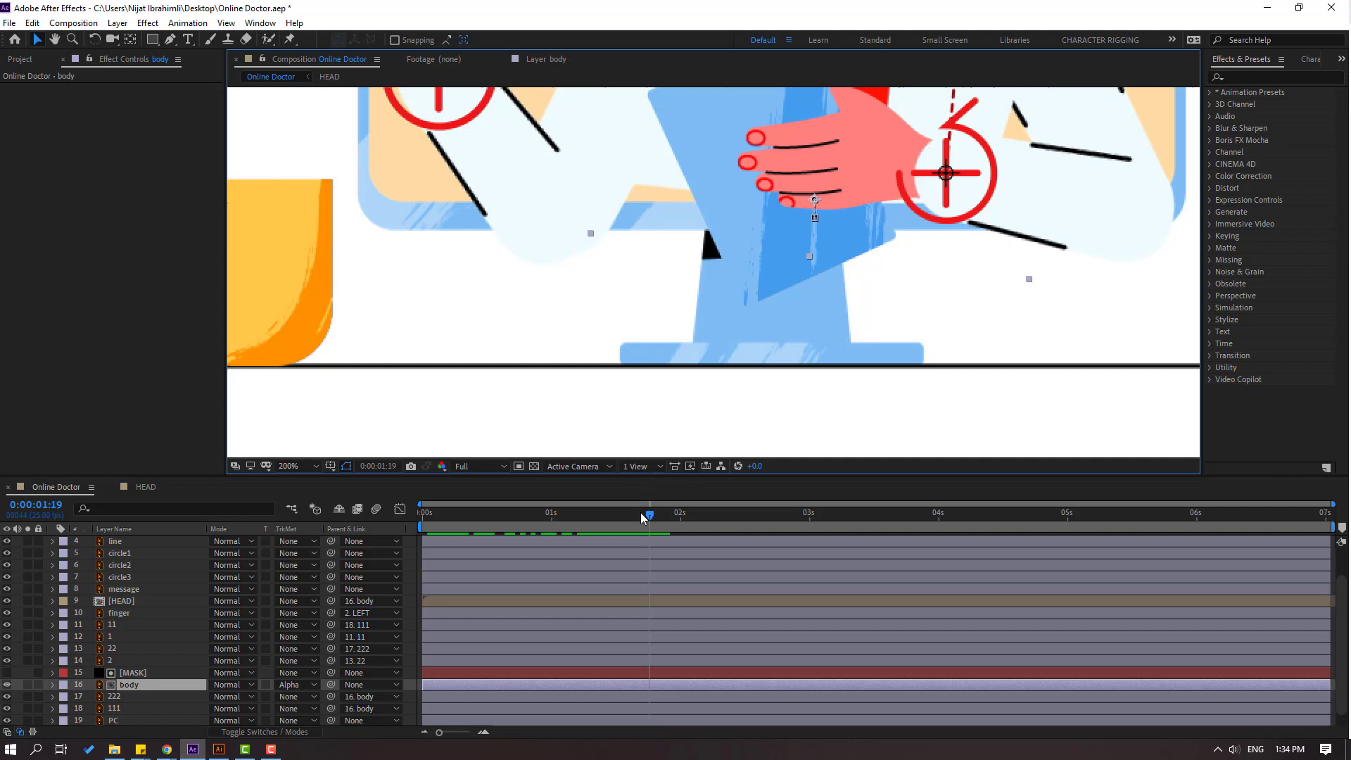
pyautogui.moveTo(641, 517); pyautogui.dragTo(628, 515)
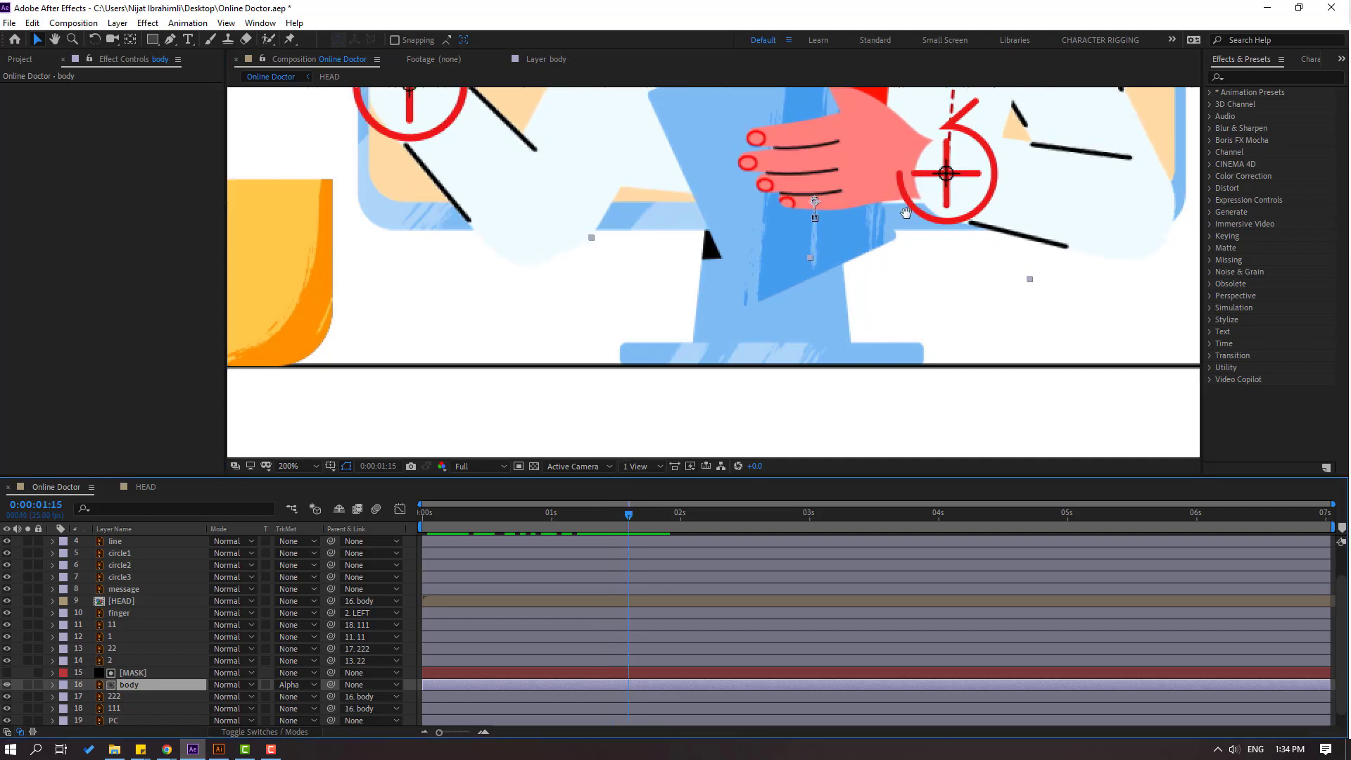
# Switch to Illustrator and move the white coat's two lower corner anchors down past the monitor screen's lower edge, to about Y 746 px and 740 px.
pyautogui.moveTo(905, 212); pyautogui.dragTo(860, 248)
pyautogui.click(219, 748)
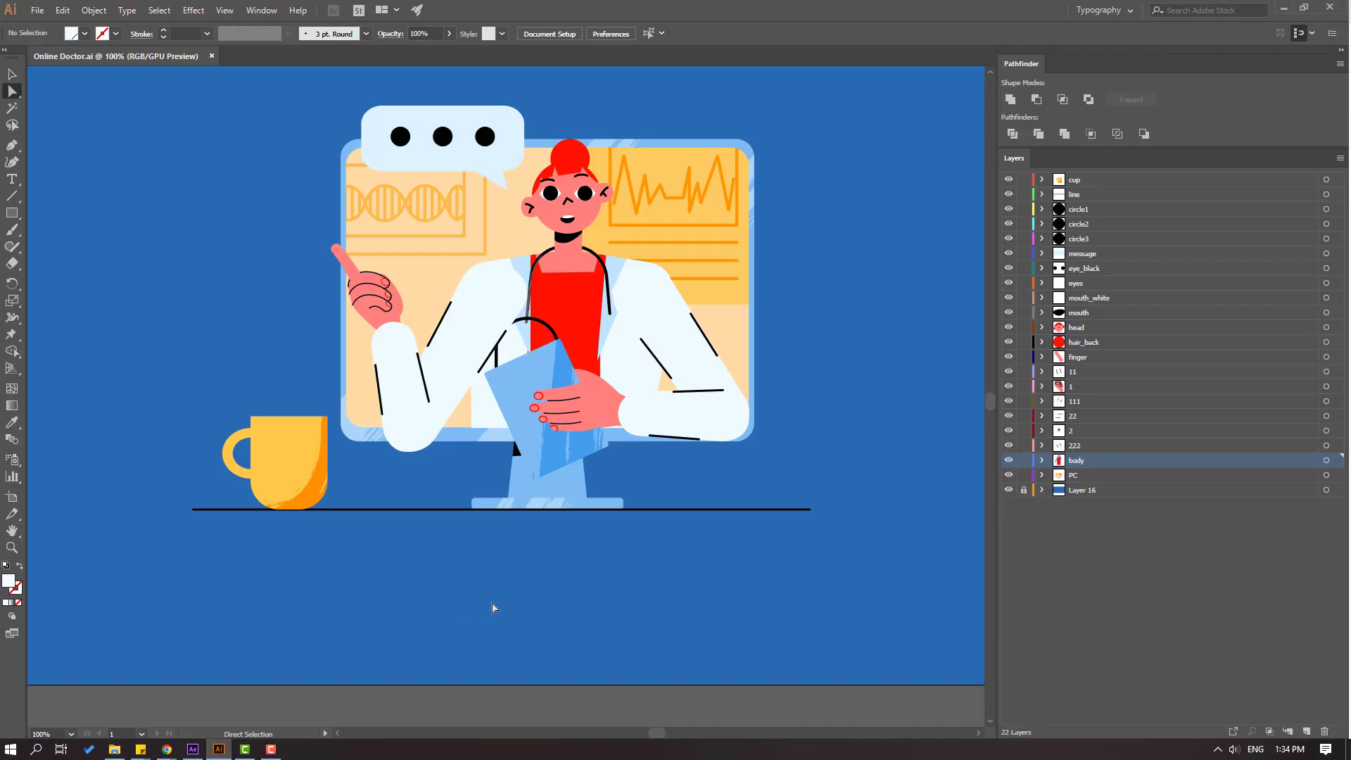
pyautogui.hotkey('ctrl', '+')
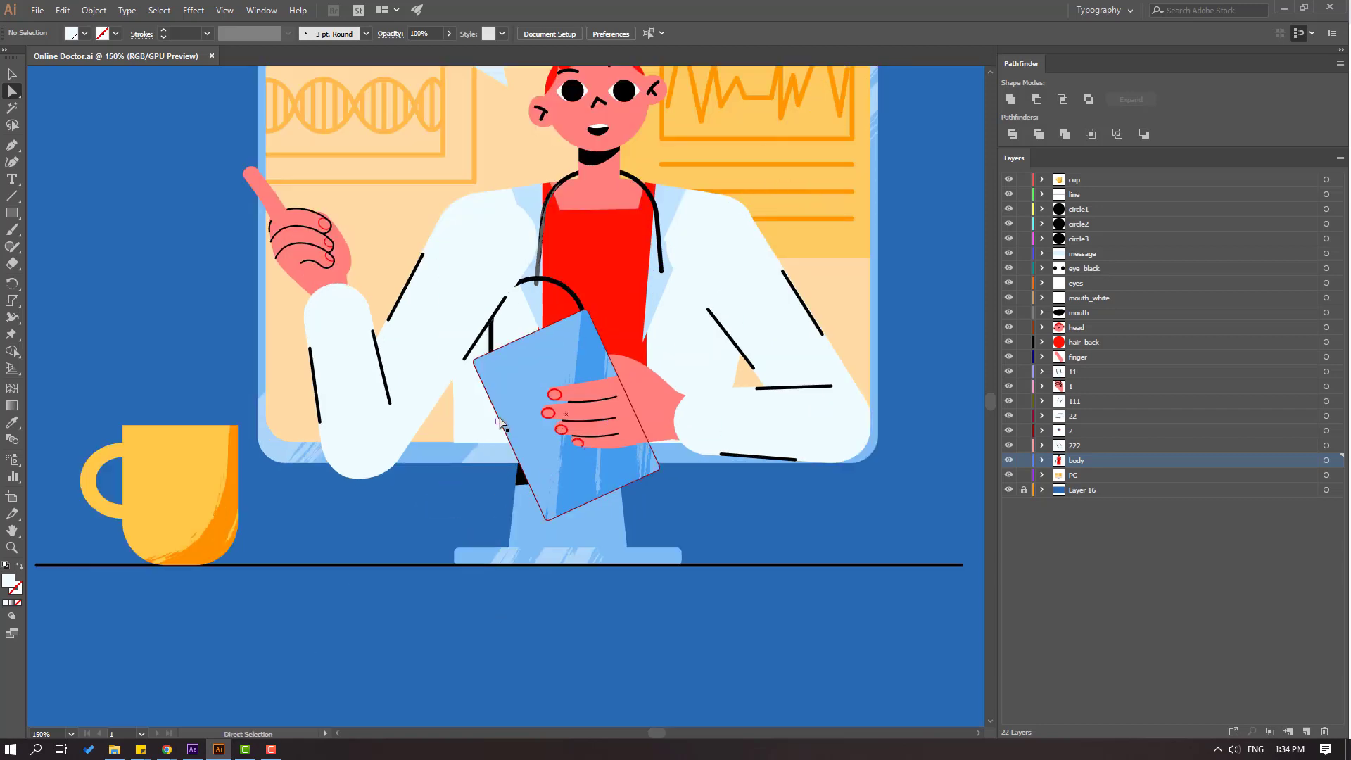
pyautogui.click(470, 425)
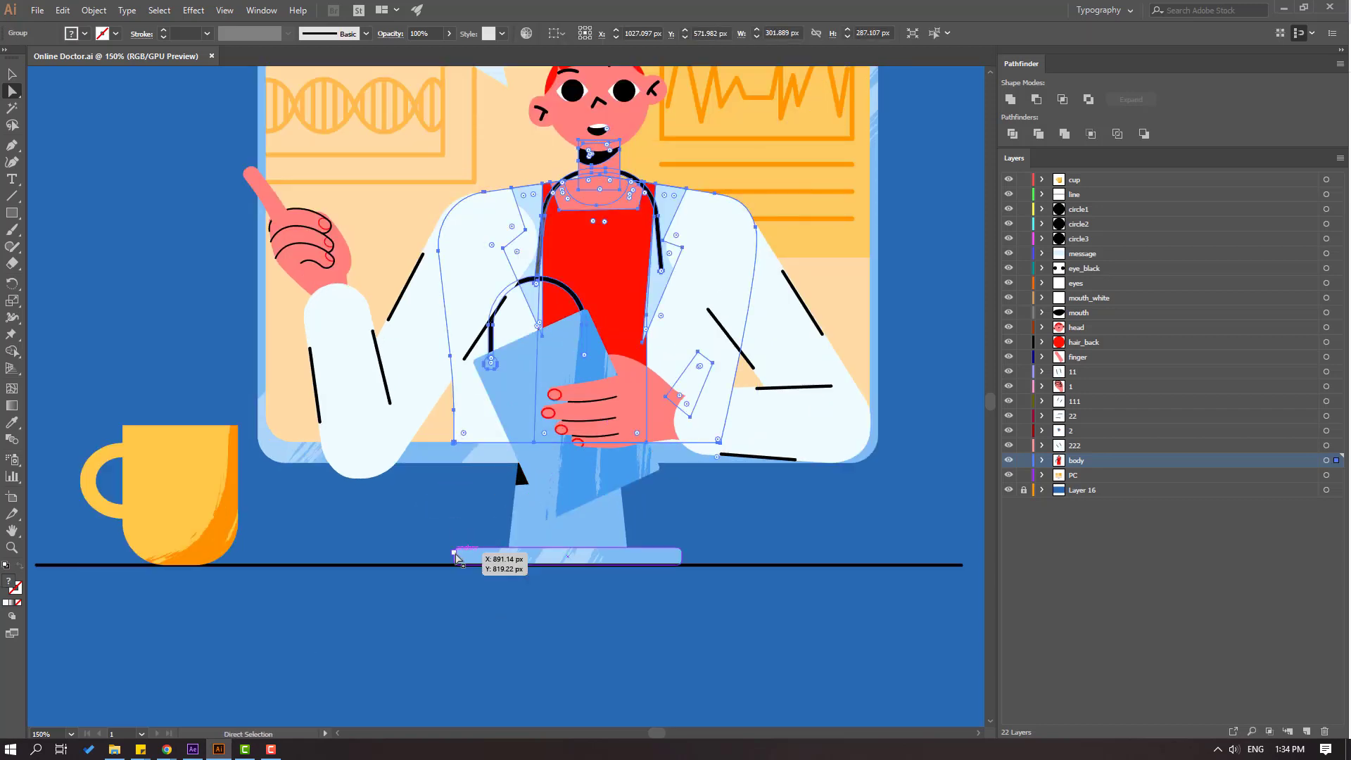
pyautogui.click(454, 443)
pyautogui.moveTo(454, 449); pyautogui.dragTo(454, 476)
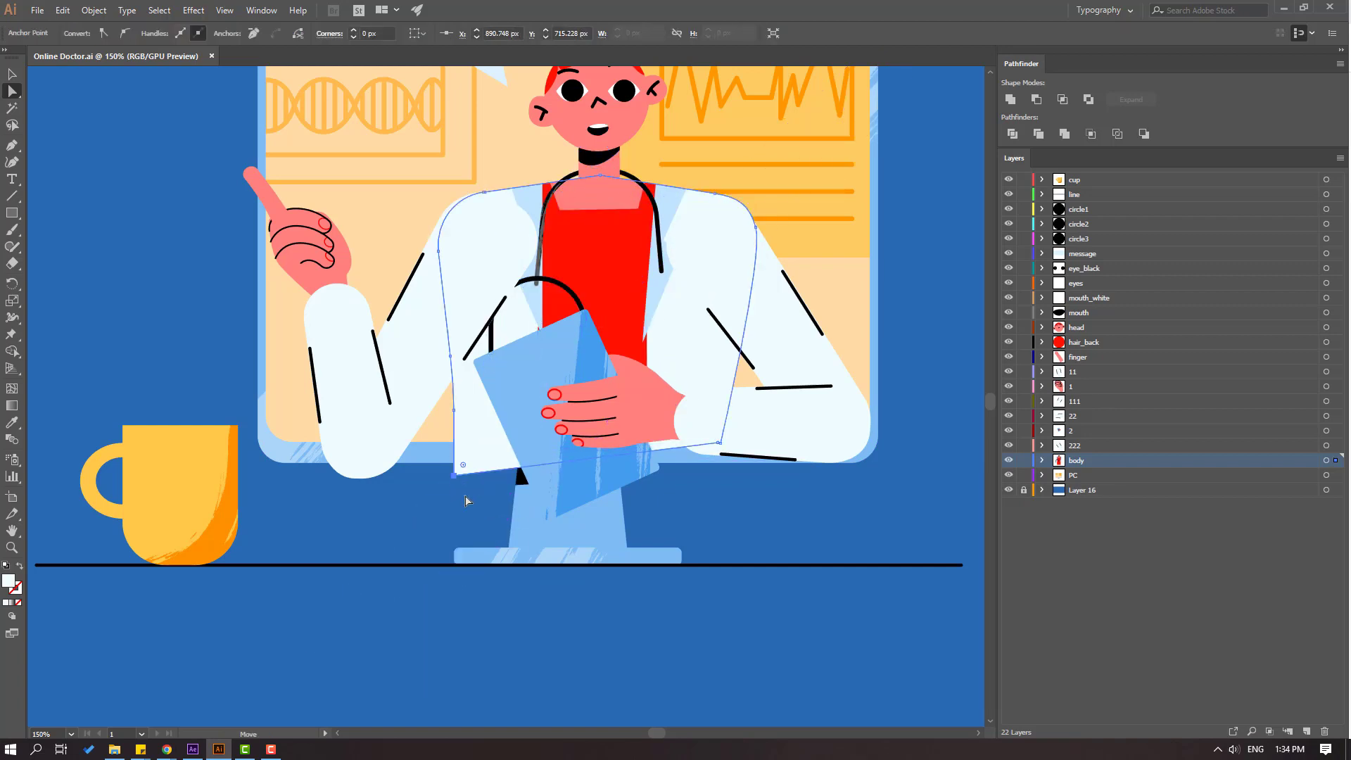
pyautogui.click(719, 444)
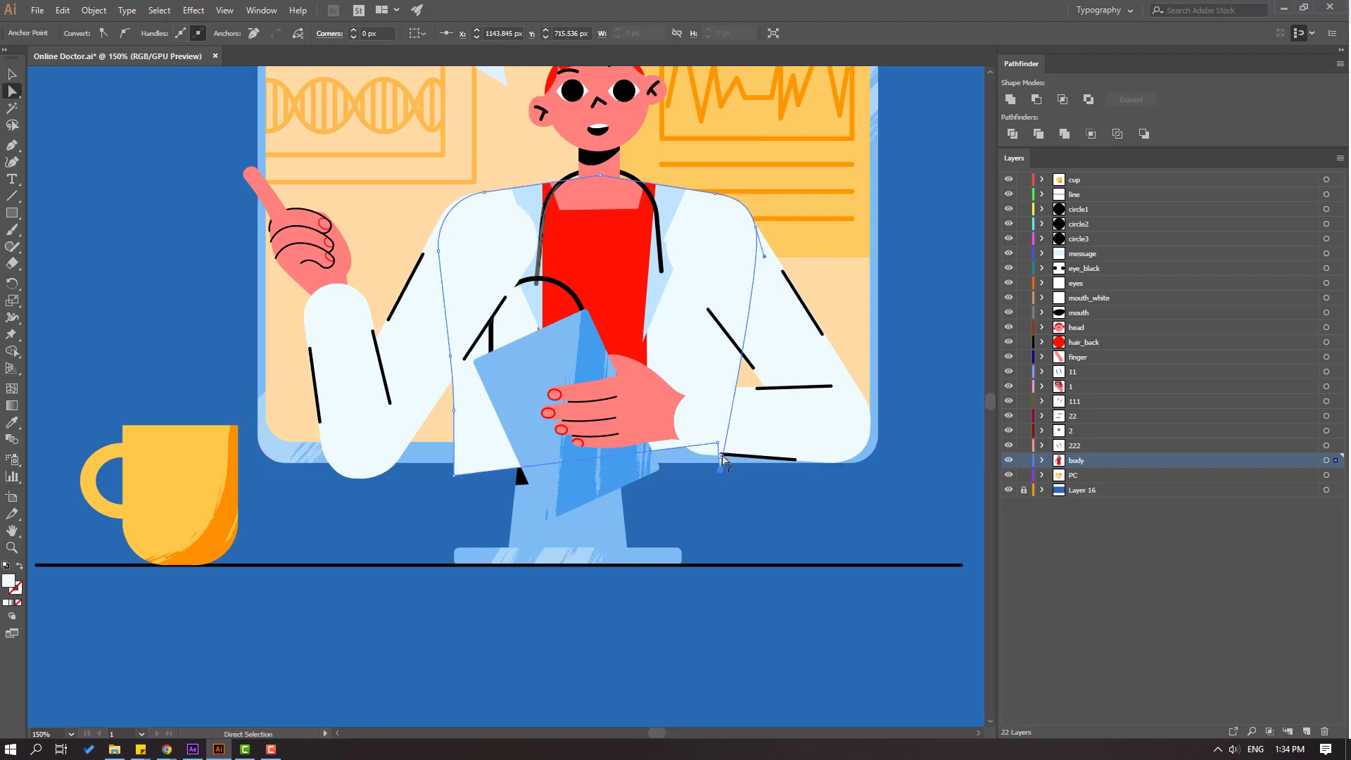
pyautogui.moveTo(721, 445); pyautogui.dragTo(703, 469)
pyautogui.click(11, 76)
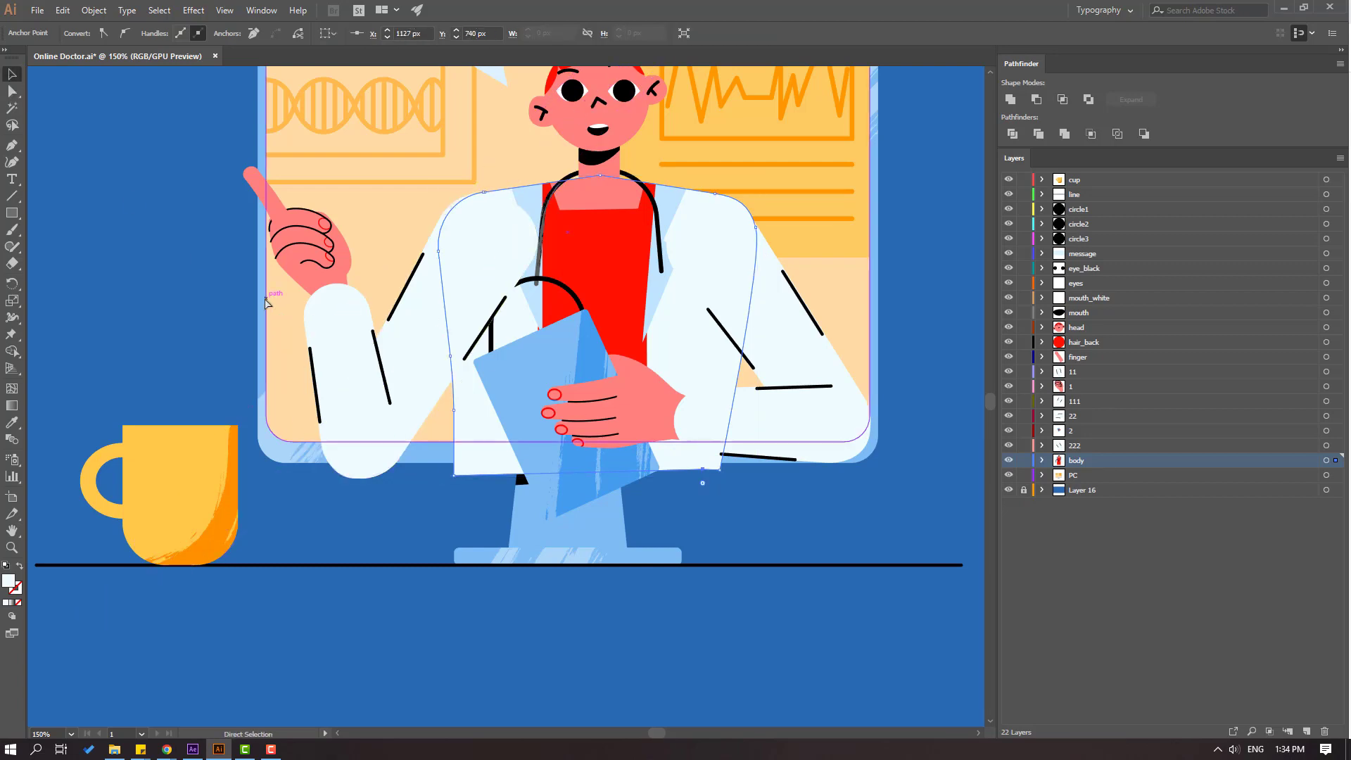
# Return to After Effects, go to 0:00:02:22 and examine the coat's lower edge against the monitor frame up close.
pyautogui.click(201, 752)
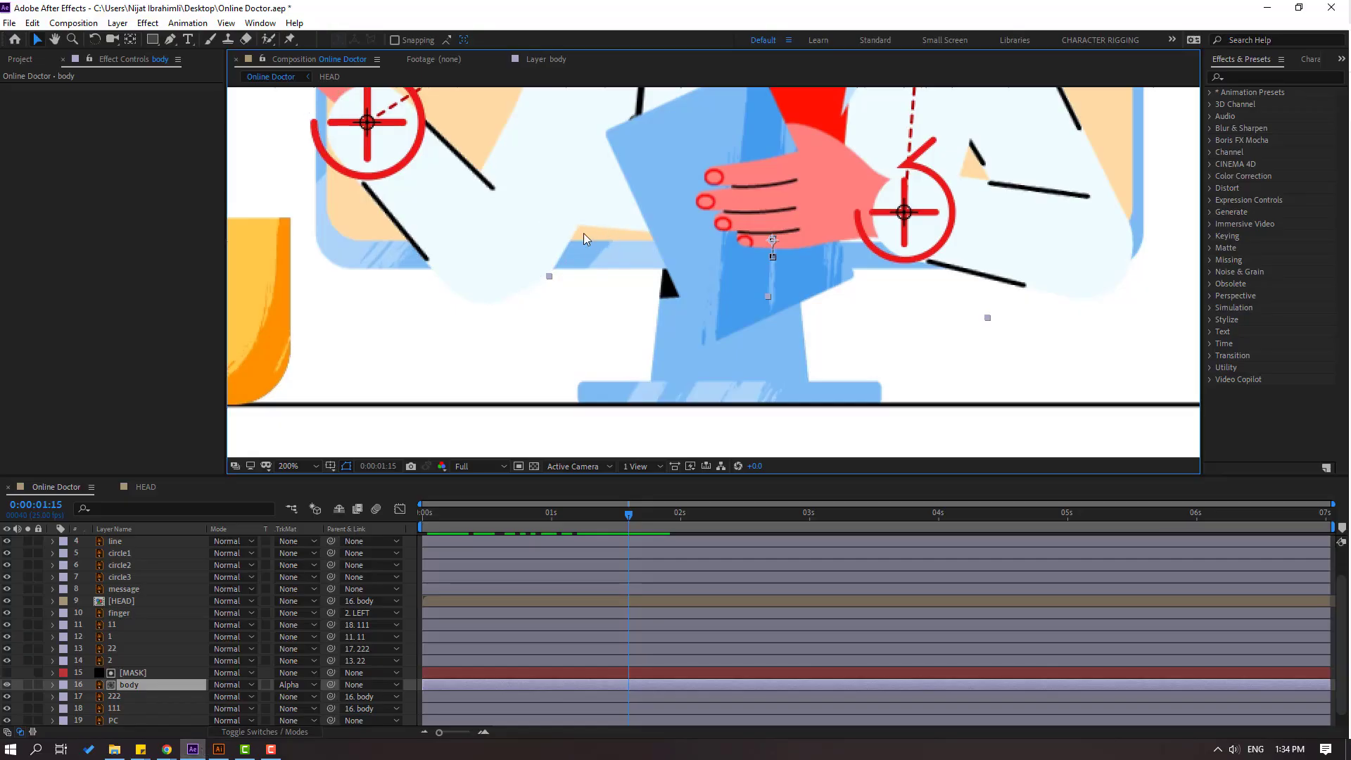
pyautogui.press(',')
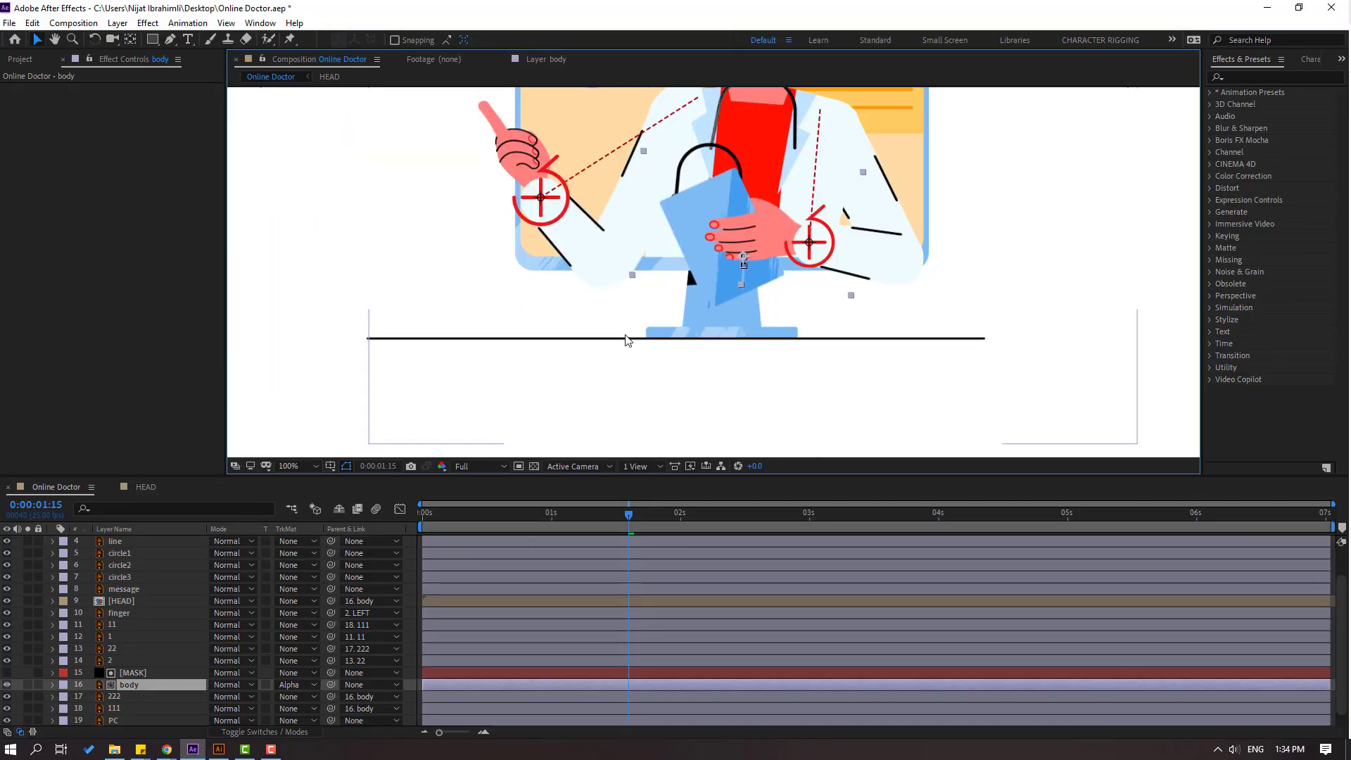
pyautogui.press('.')
pyautogui.moveTo(658, 239); pyautogui.dragTo(664, 289)
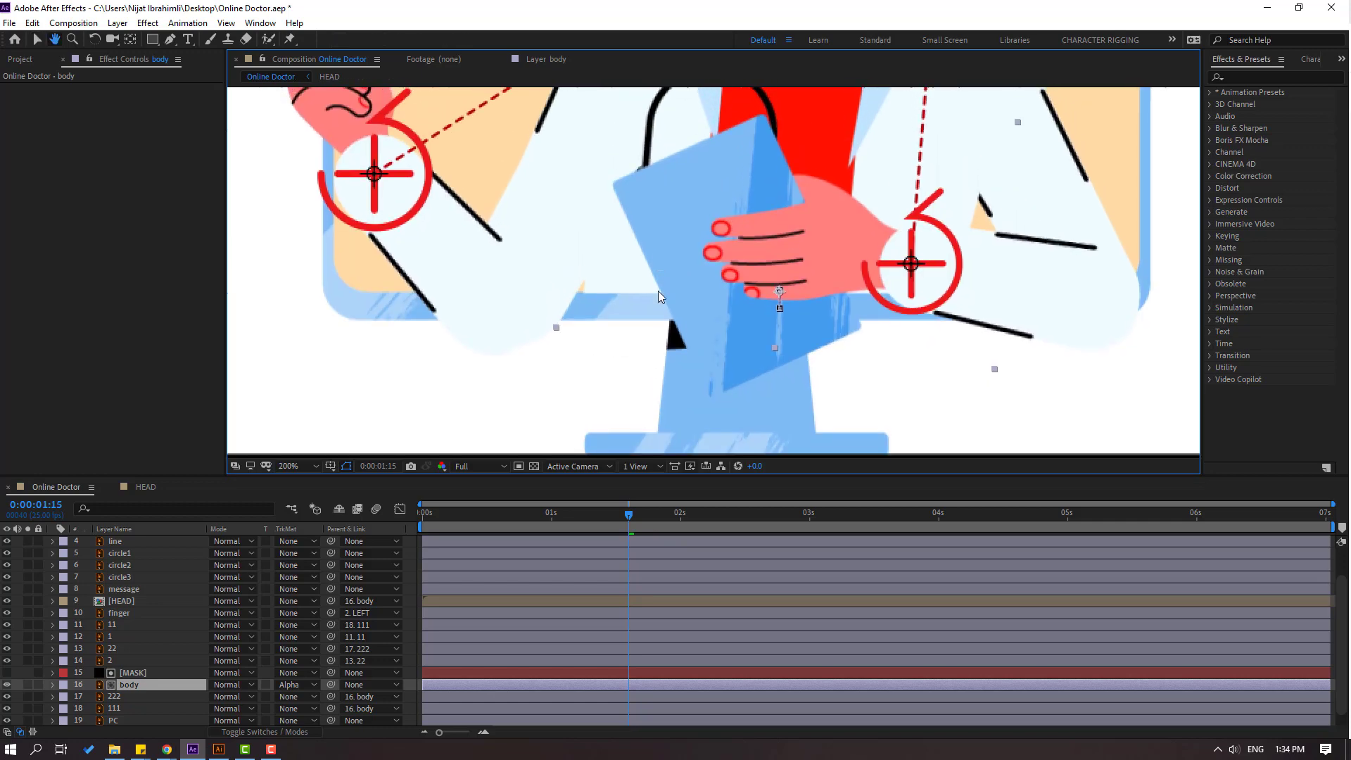
pyautogui.moveTo(627, 523); pyautogui.dragTo(793, 513)
pyautogui.press(',')
pyautogui.press('.')
pyautogui.press('.')
pyautogui.press('.')
pyautogui.press('.')
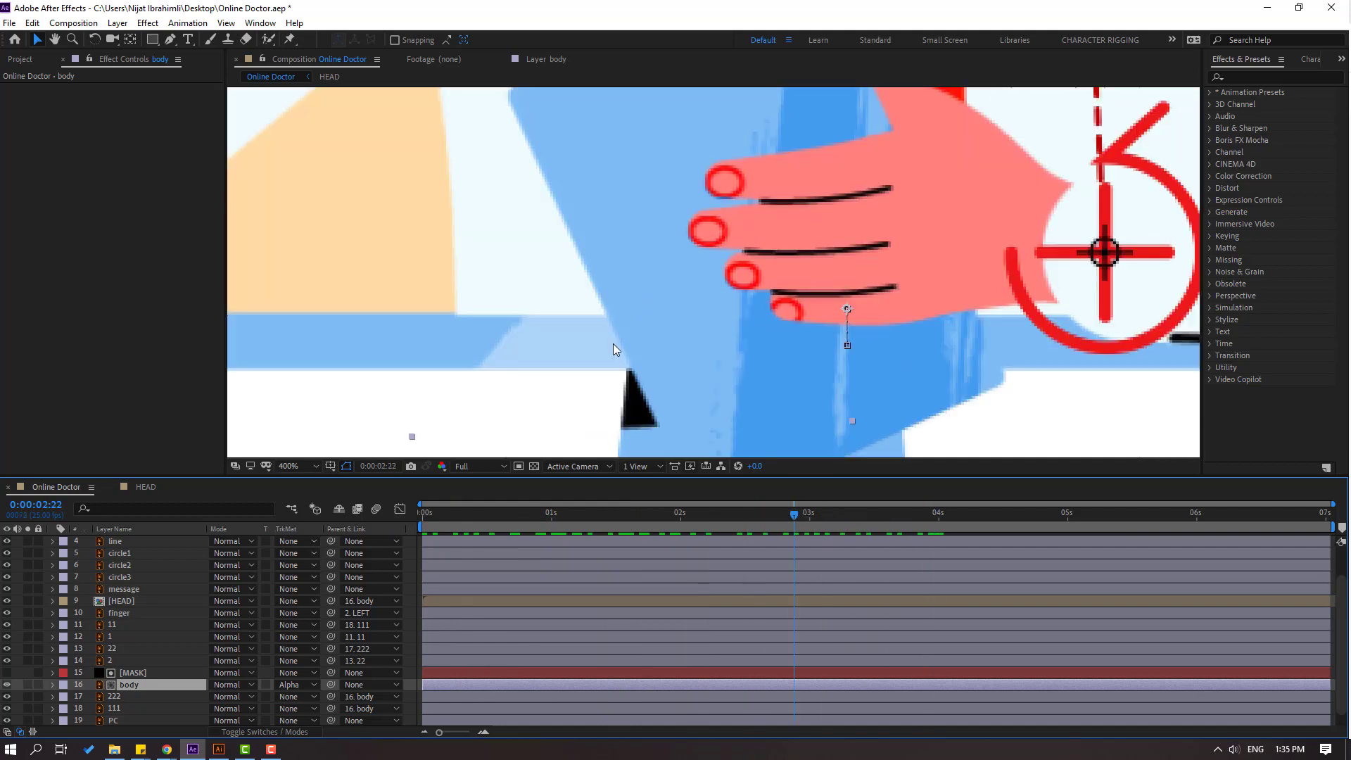
# Select the MASK layer directly above the body layer.
pyautogui.click(133, 674)
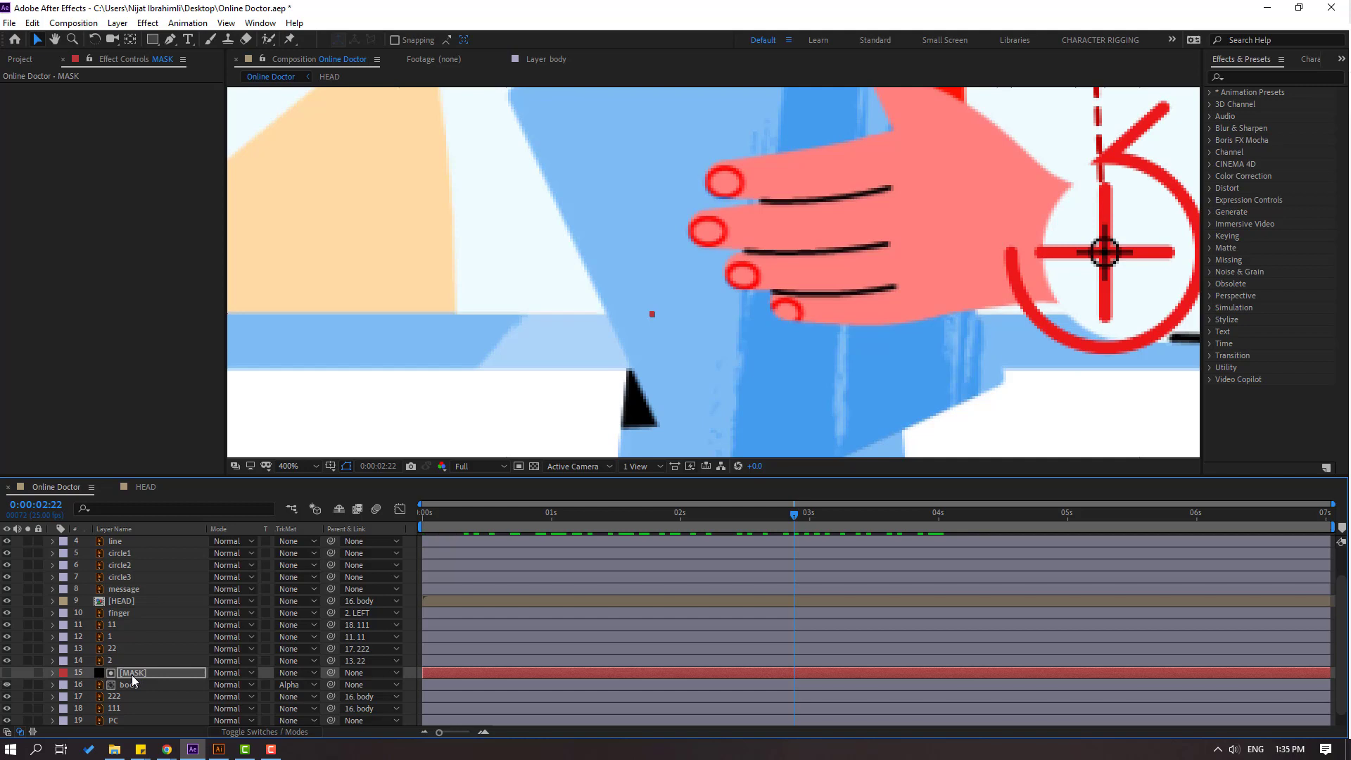
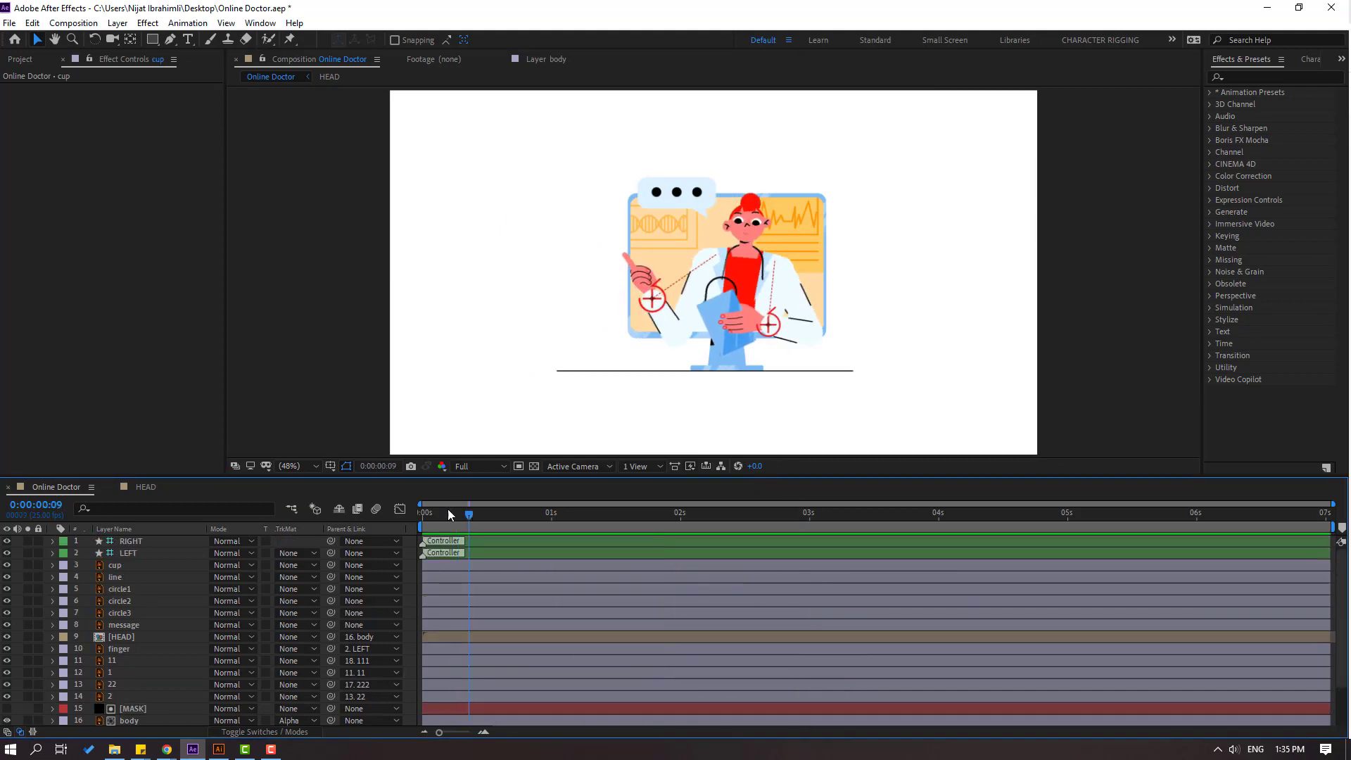
# Pre-compose the circle1, circle2 and circle3 layers into a new composition named CIRCLES.
pyautogui.moveTo(447, 513); pyautogui.dragTo(474, 513)
pyautogui.press('F2')
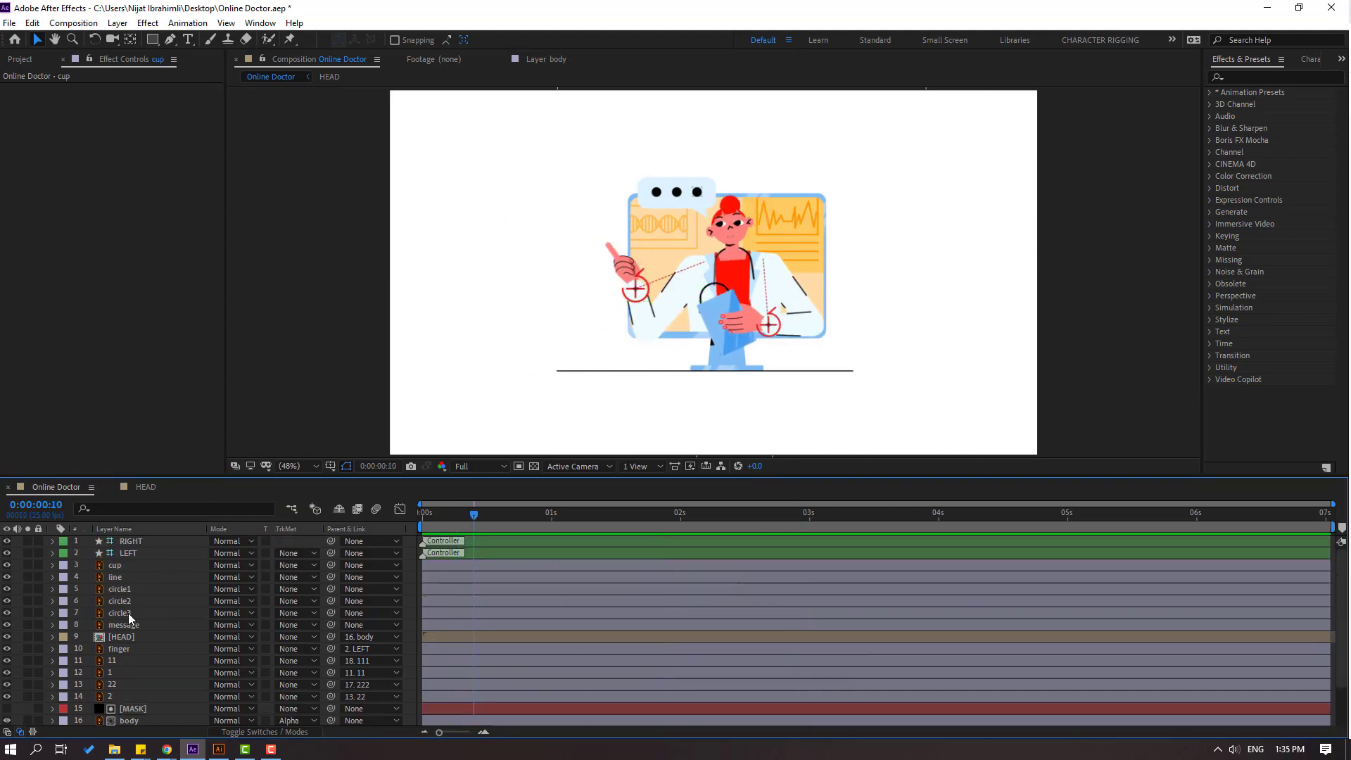
pyautogui.click(124, 588)
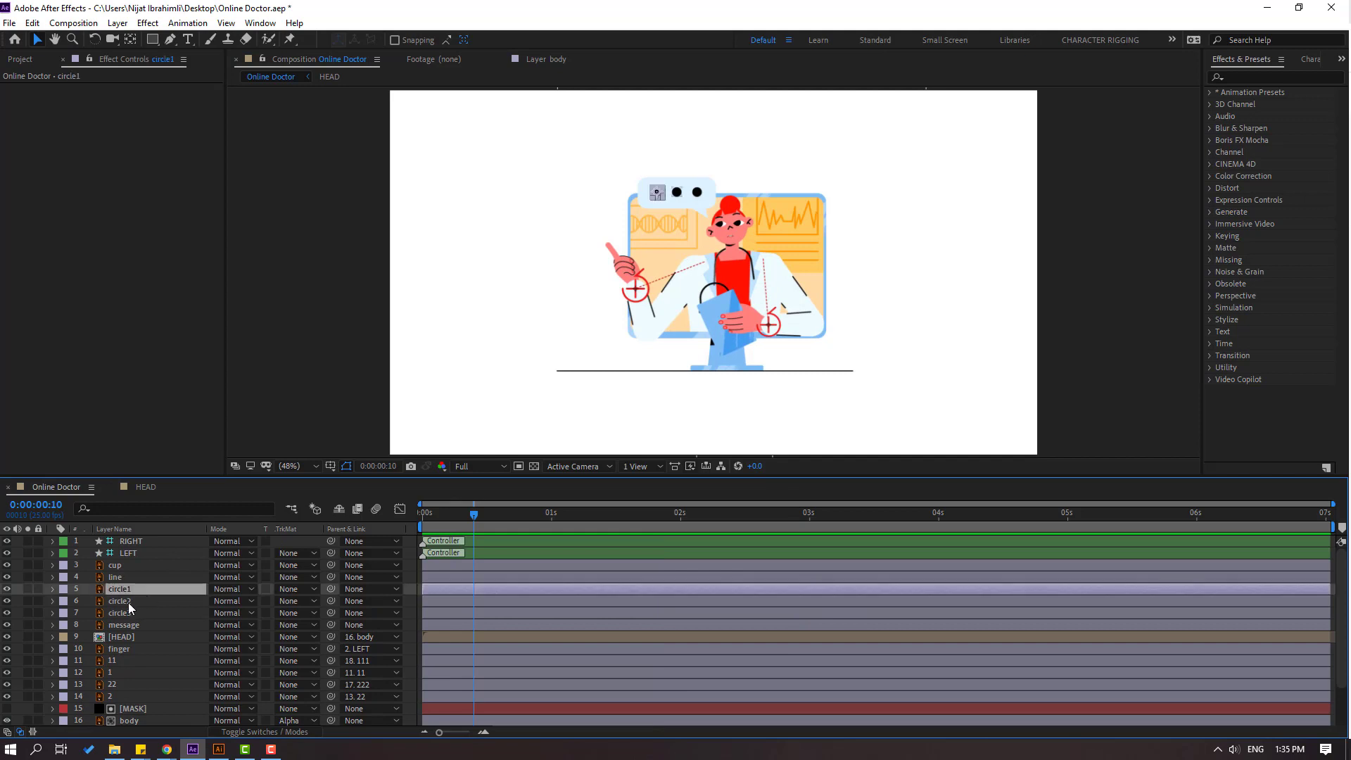
pyautogui.keyDown('ctrl'); pyautogui.click(128, 601); pyautogui.keyUp('ctrl')
pyautogui.keyDown('ctrl'); pyautogui.click(129, 611); pyautogui.keyUp('ctrl')
pyautogui.rightClick(130, 596)
pyautogui.click(172, 535)
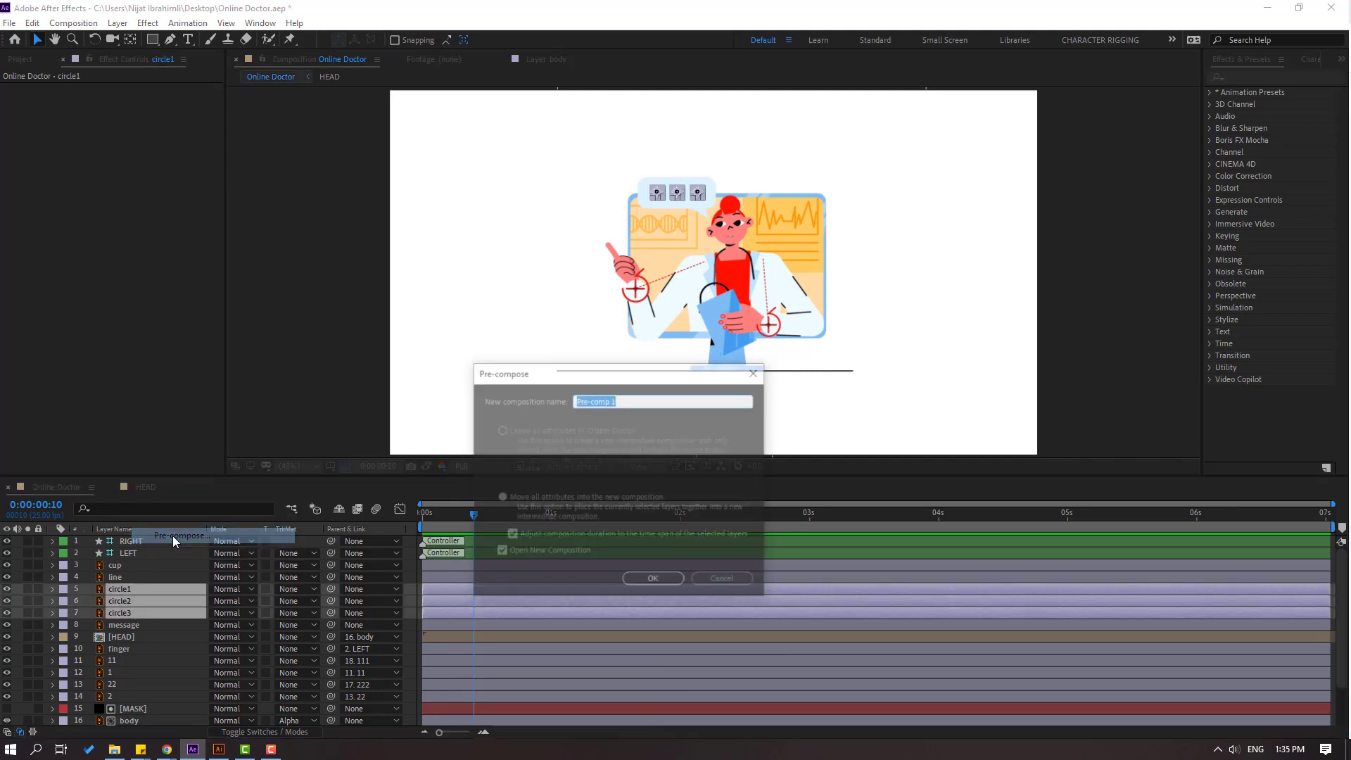
pyautogui.write('CIRCLES')
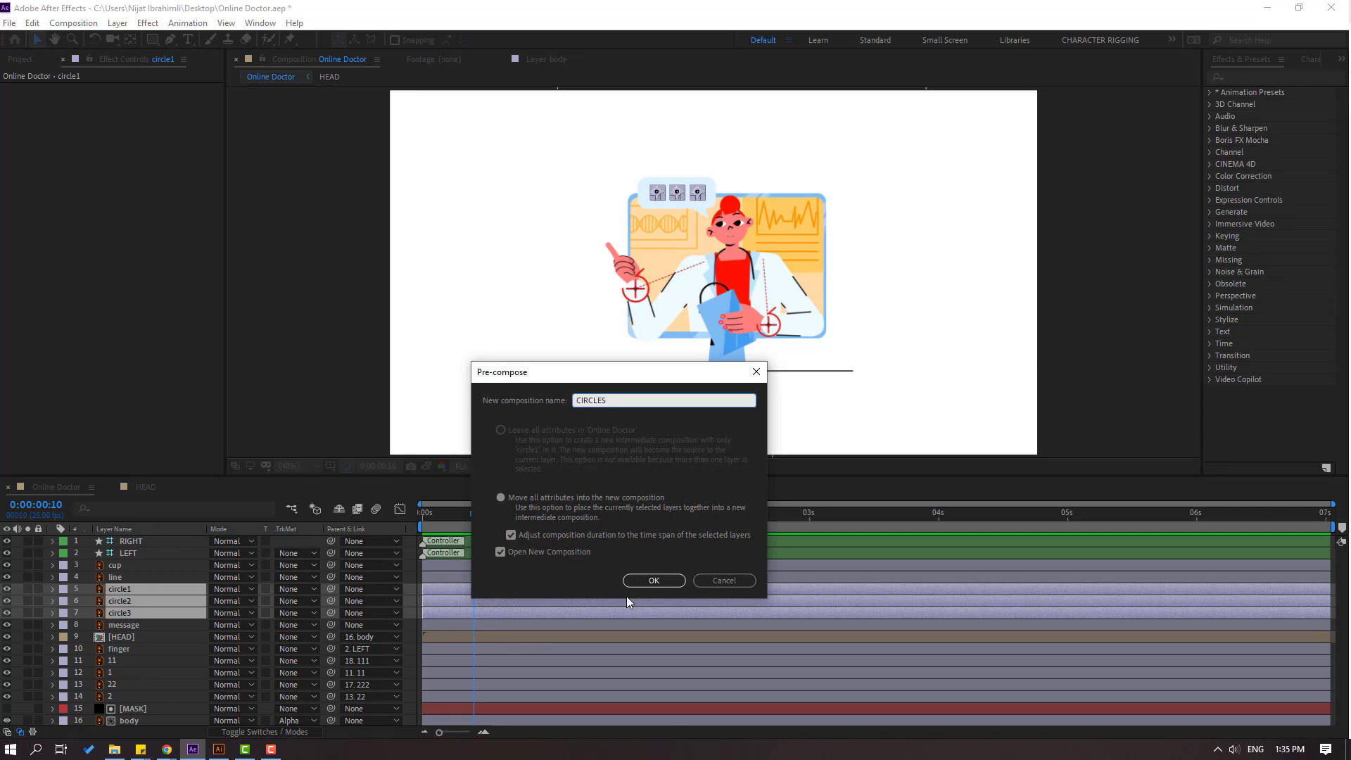
pyautogui.click(629, 581)
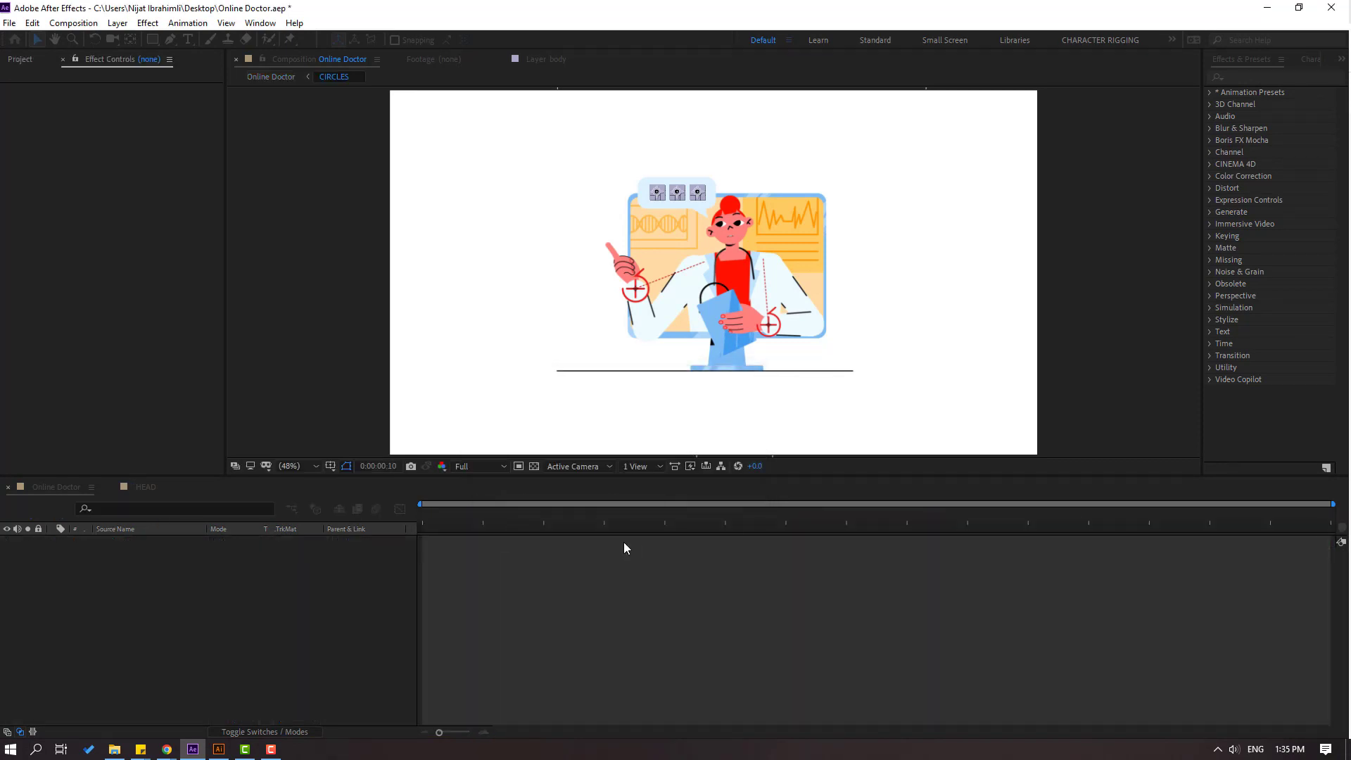
# Turn on the transparency grid in the CIRCLES composition and frame the three black circles up close.
pyautogui.click(534, 465)
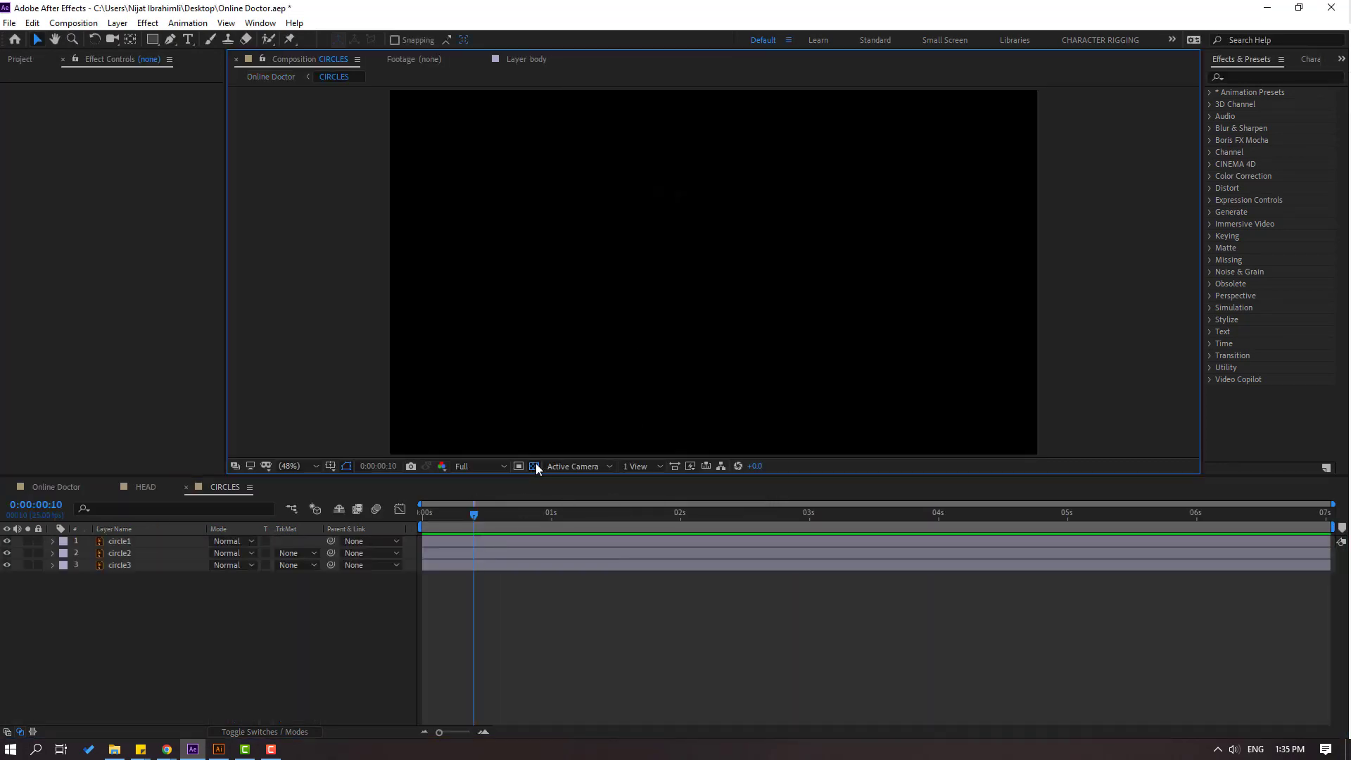
pyautogui.moveTo(705, 212); pyautogui.dragTo(766, 293)
pyautogui.scroll(5, 791, 299)
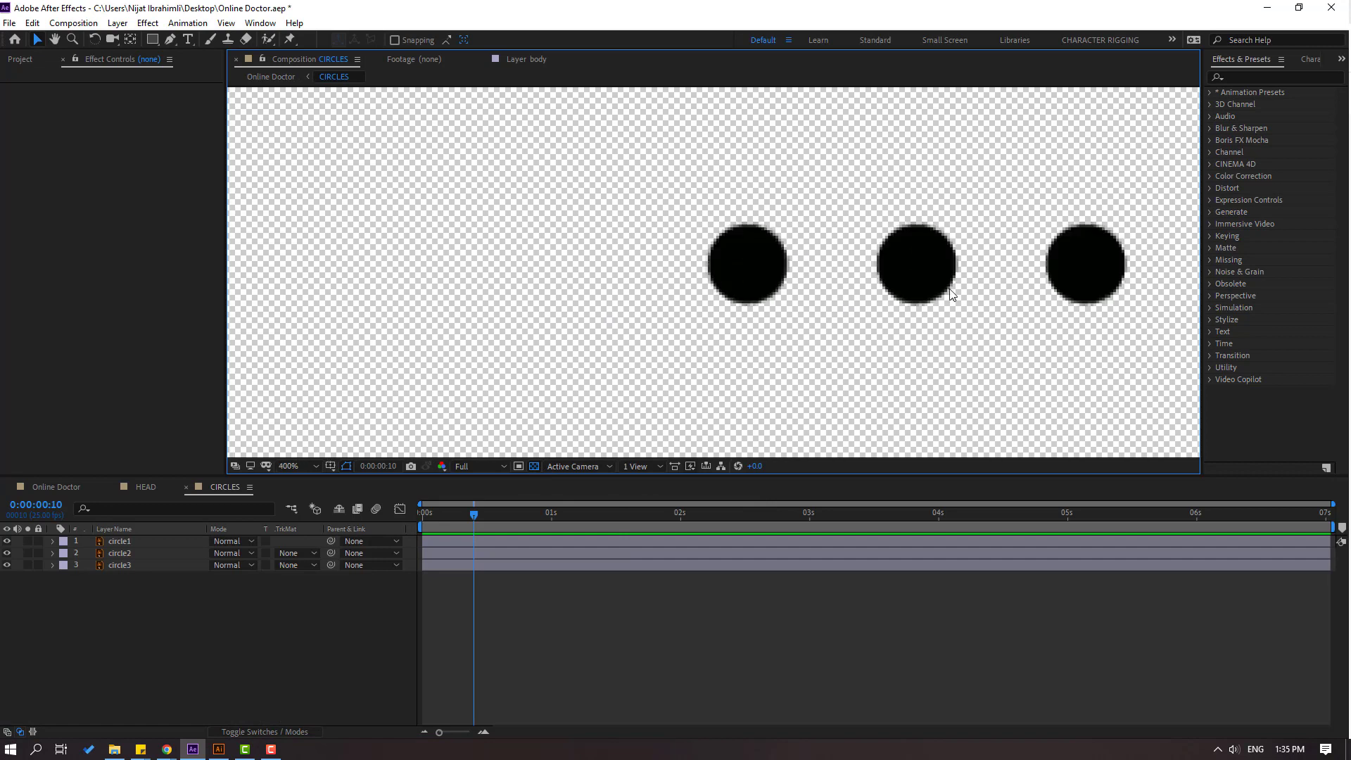
pyautogui.moveTo(943, 296); pyautogui.dragTo(748, 299)
# Keyframe circle1's Position at 790.1, 301.0 on 0:00:00:00, 790.1, 271.0 on 0:00:00:10, and 790.1, 301.0 on 0:00:00:20.
pyautogui.click(563, 279)
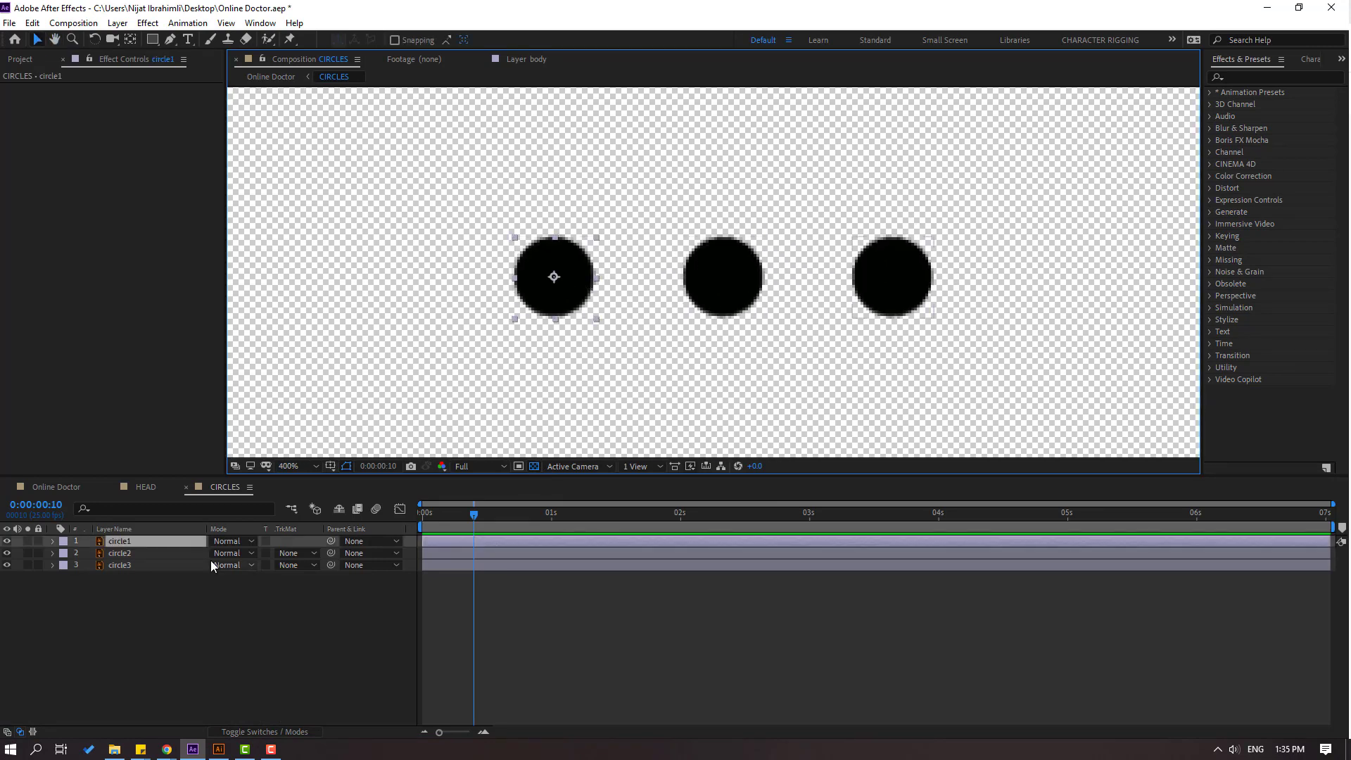
pyautogui.press('p')
pyautogui.moveTo(476, 522); pyautogui.dragTo(423, 521)
pyautogui.click(88, 553)
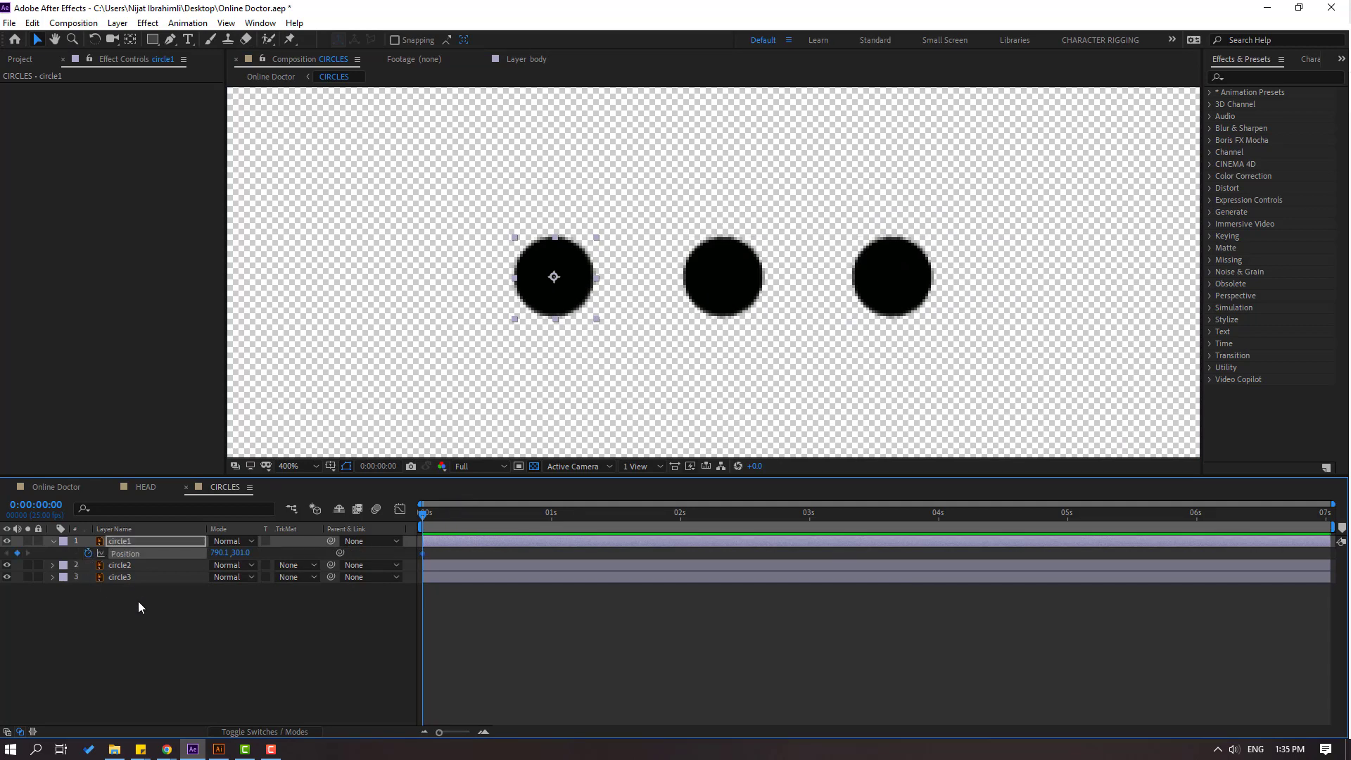
pyautogui.hotkey('shift', 'pagedown')
pyautogui.moveTo(242, 553); pyautogui.dragTo(221, 553)
pyautogui.hotkey('shift', 'pagedown')
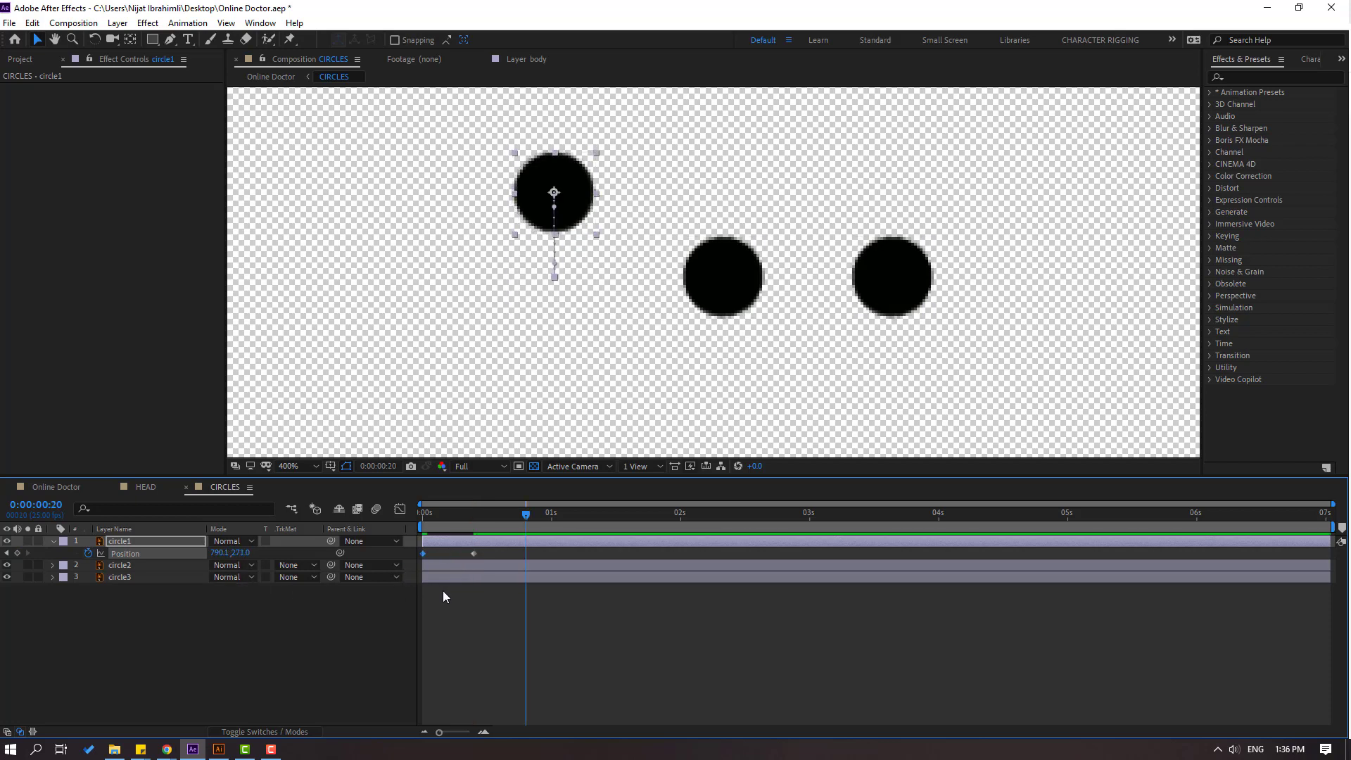
pyautogui.hotkey('ctrl', 'v')
# Apply Easy Ease to circle1's three Position keyframes and preview the bounce.
pyautogui.moveTo(555, 552); pyautogui.dragTo(404, 567)
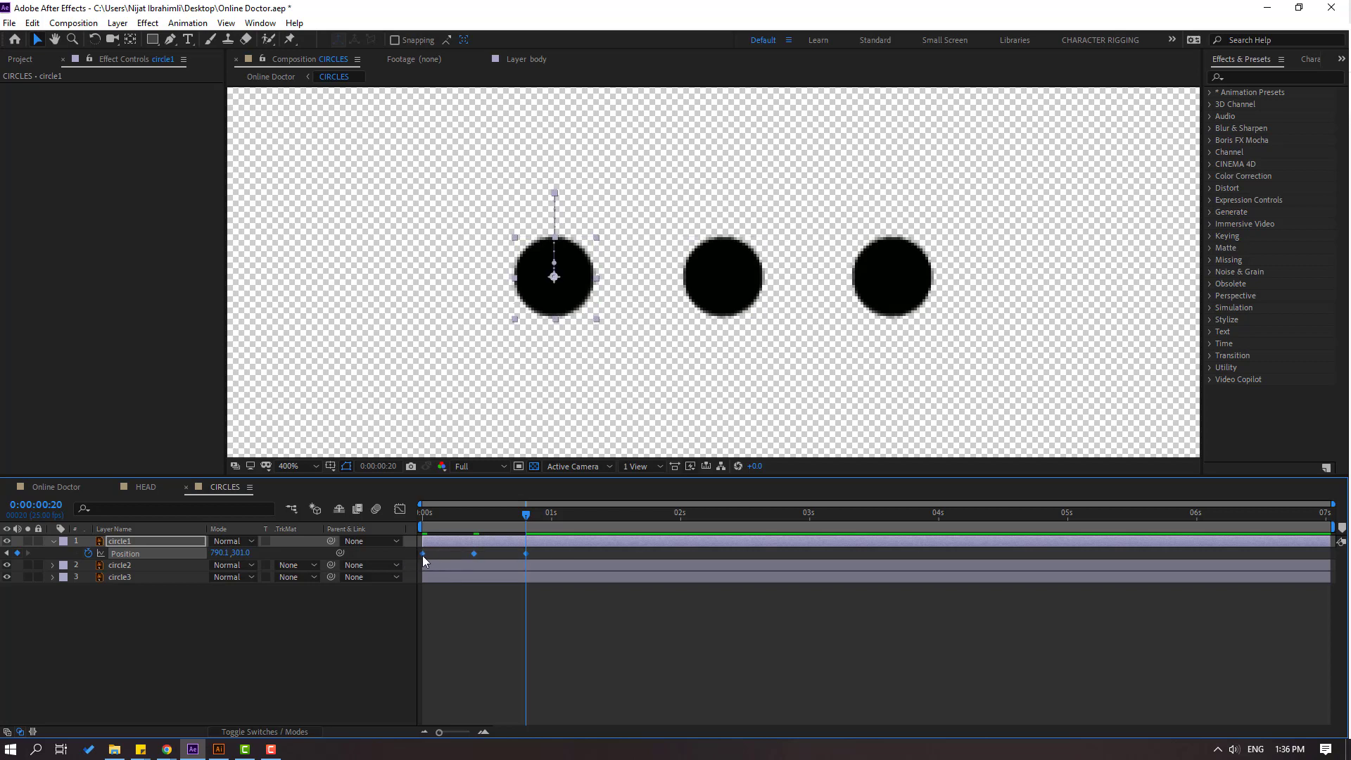
pyautogui.rightClick(423, 553)
pyautogui.moveTo(507, 546)
pyautogui.click(632, 592)
pyautogui.press('space')
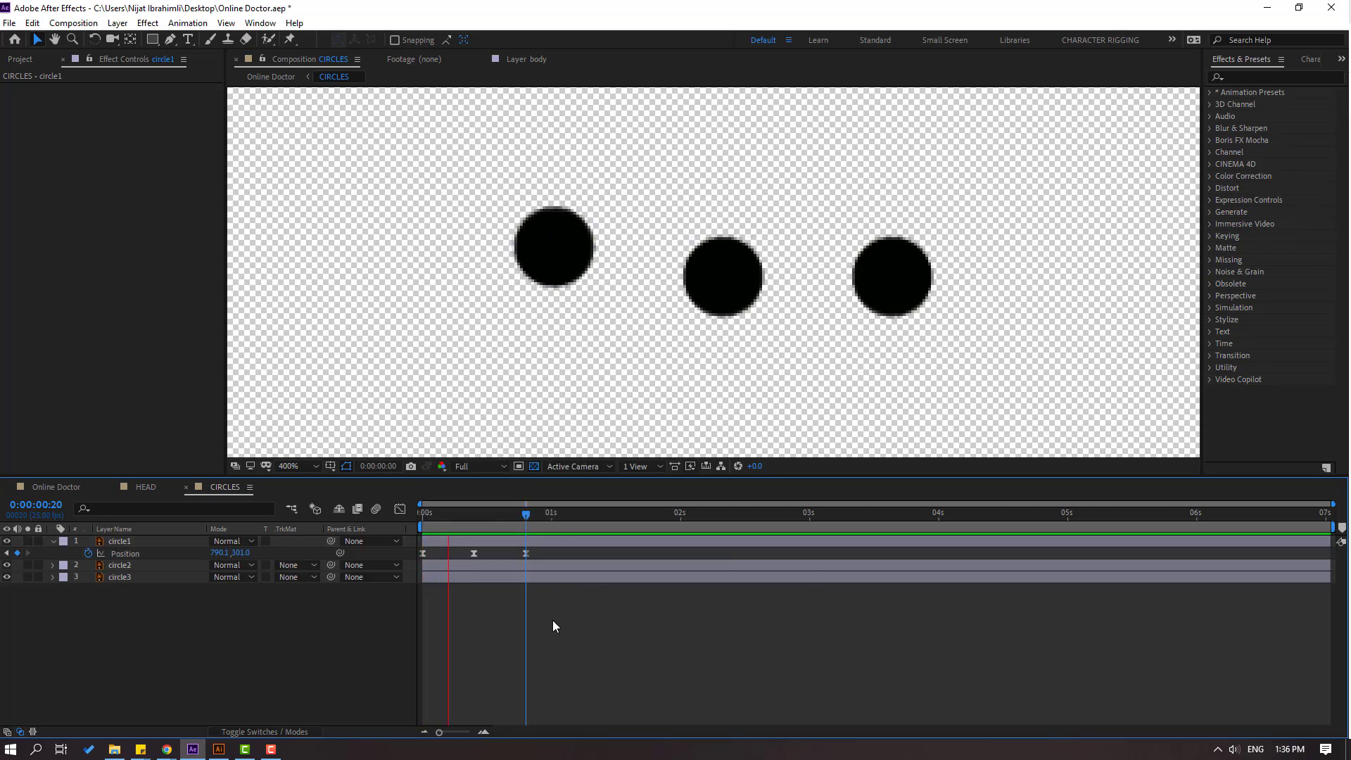
pyautogui.press('space')
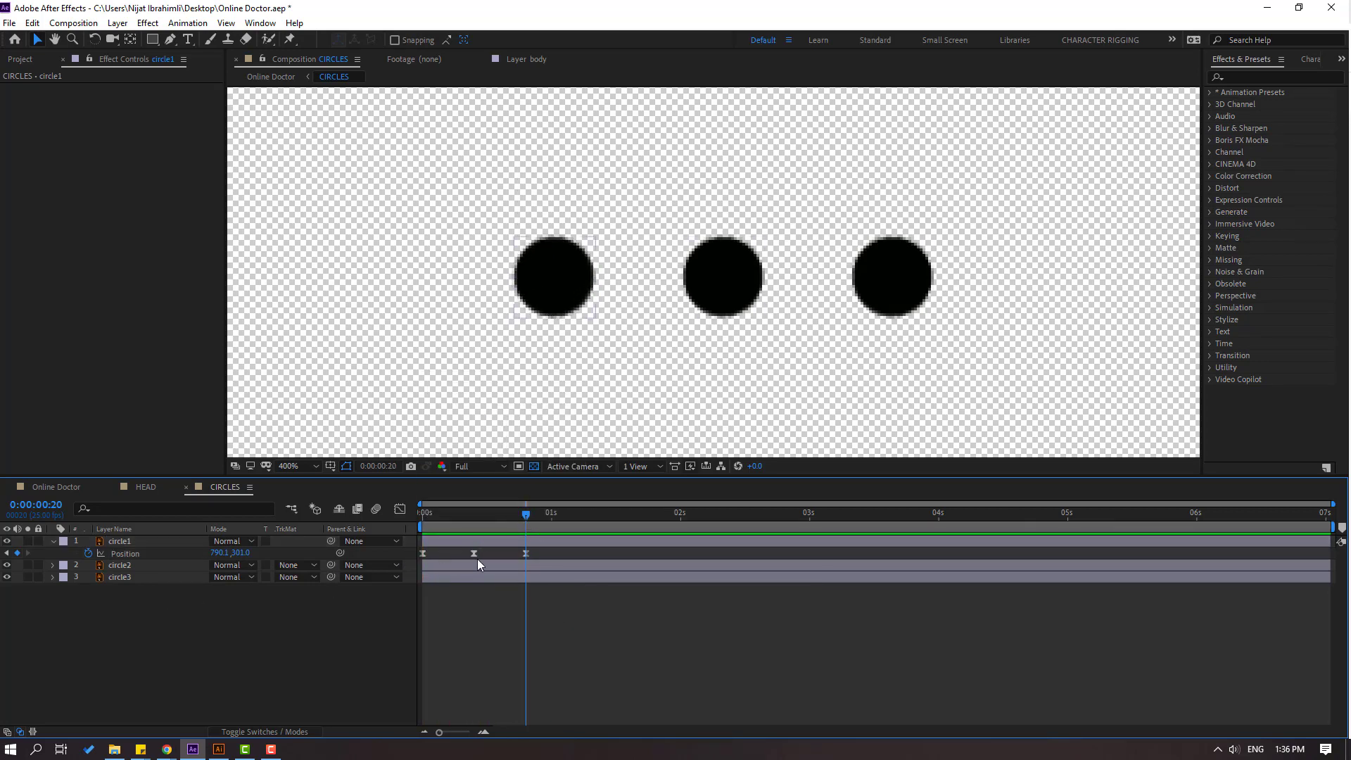
# Copy circle1's Position keyframes to circle2 from 0:00:00:00 and shift all of circle2's keyframes to X 850.1.
pyautogui.moveTo(537, 556); pyautogui.dragTo(414, 563)
pyautogui.press('Home')
pyautogui.click(122, 567)
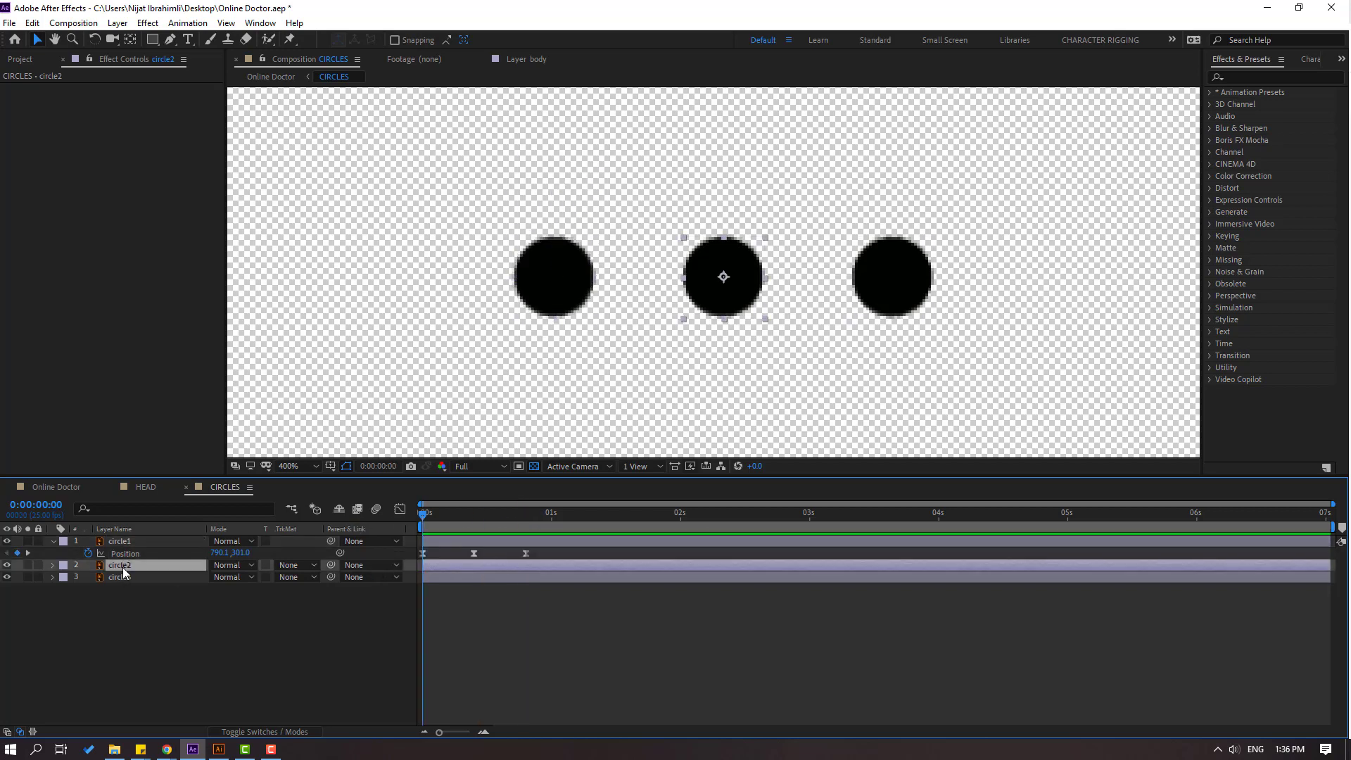
pyautogui.hotkey('ctrl', 'v')
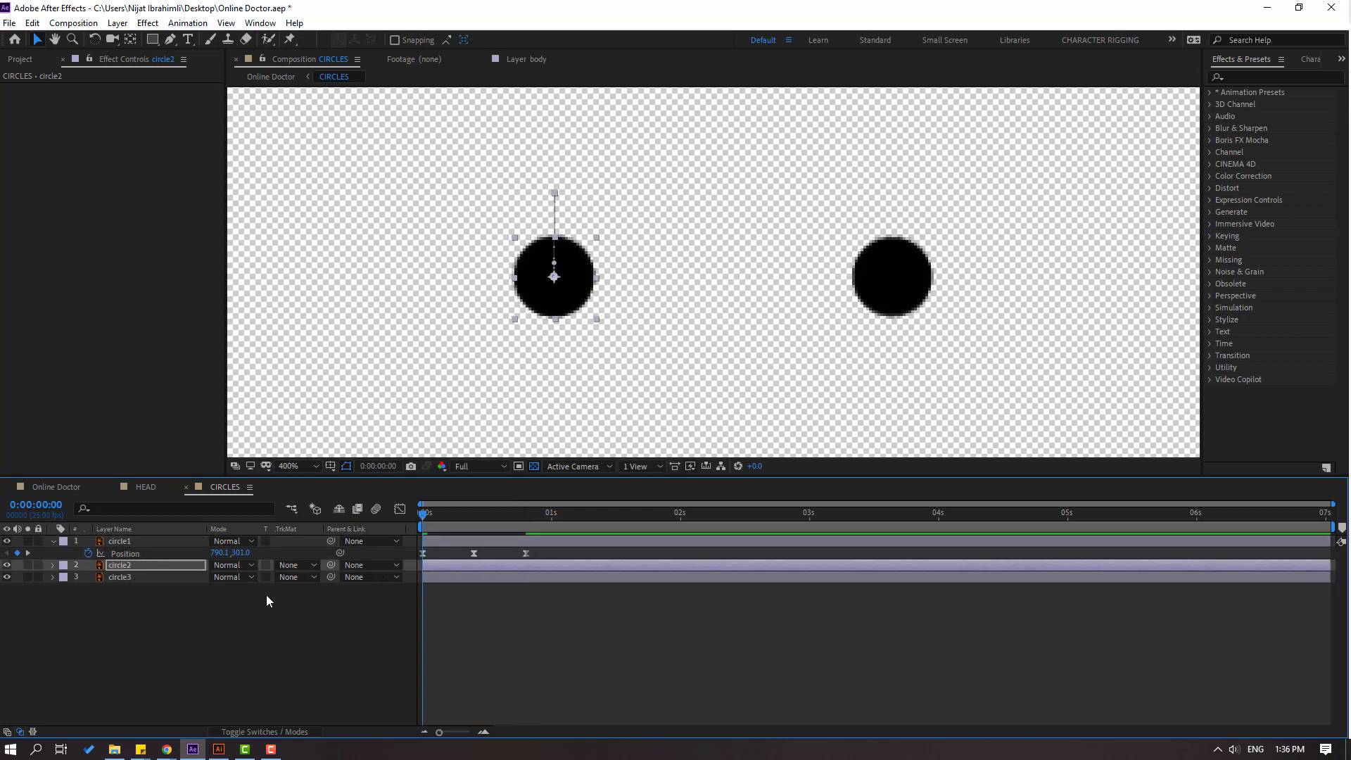
pyautogui.press('u')
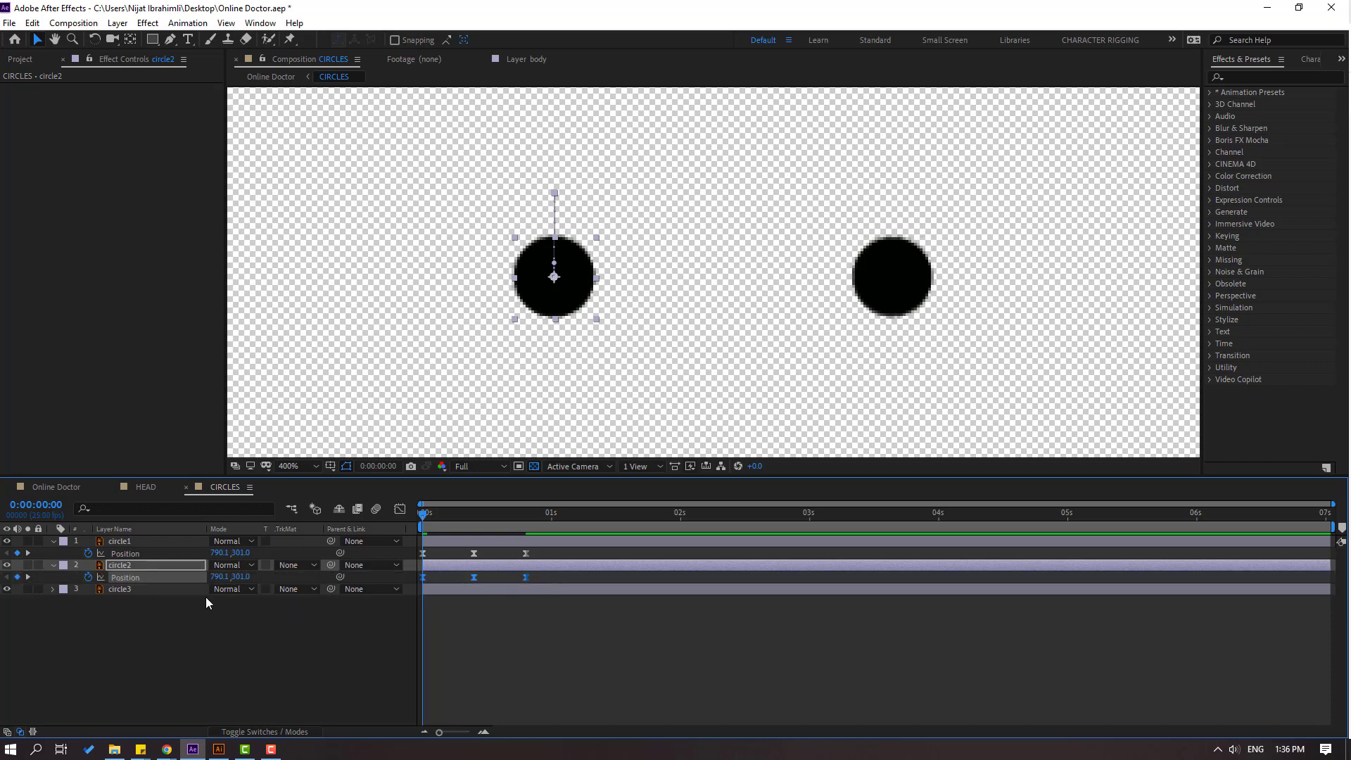
pyautogui.moveTo(217, 577); pyautogui.dragTo(255, 577)
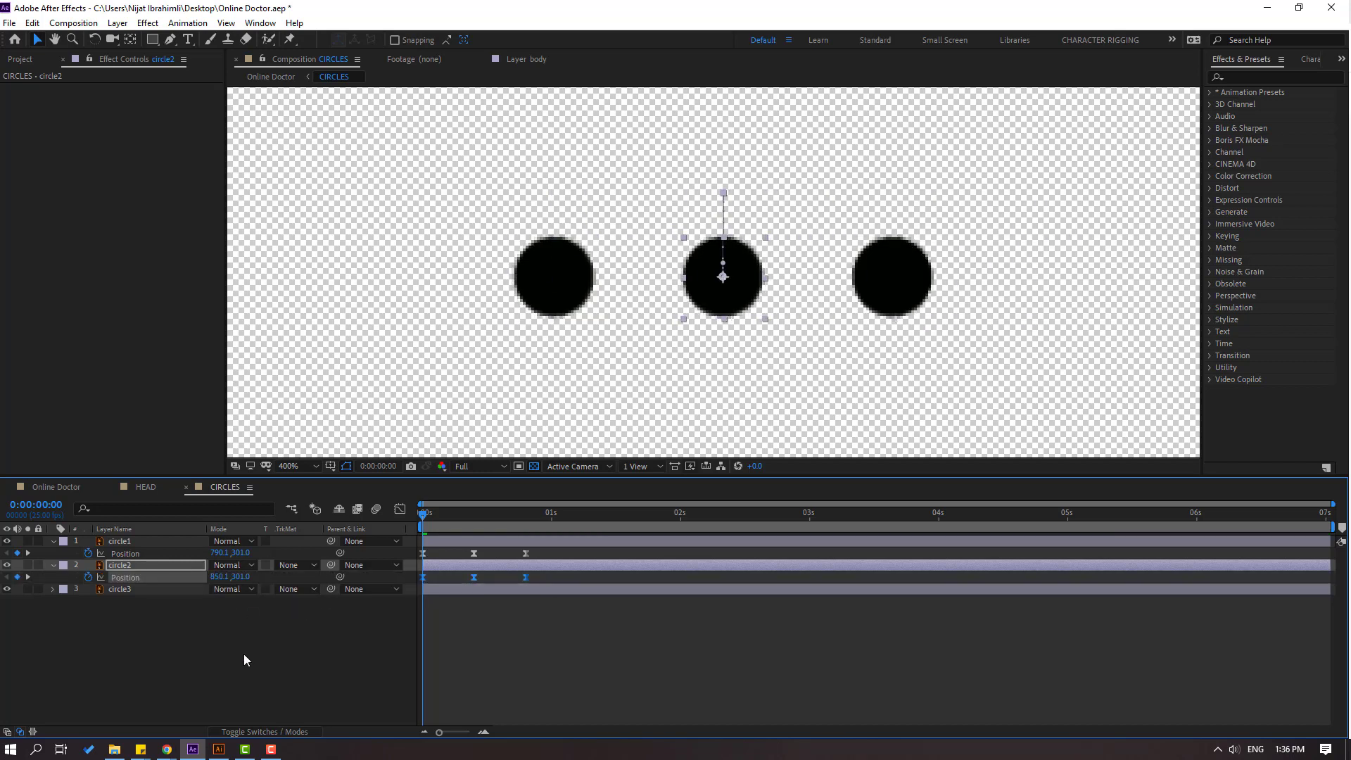
# Paste the same Position keyframes onto circle3, shift them to X 909.1 and preview the three circles.
pyautogui.click(129, 591)
pyautogui.hotkey('ctrl', 'v')
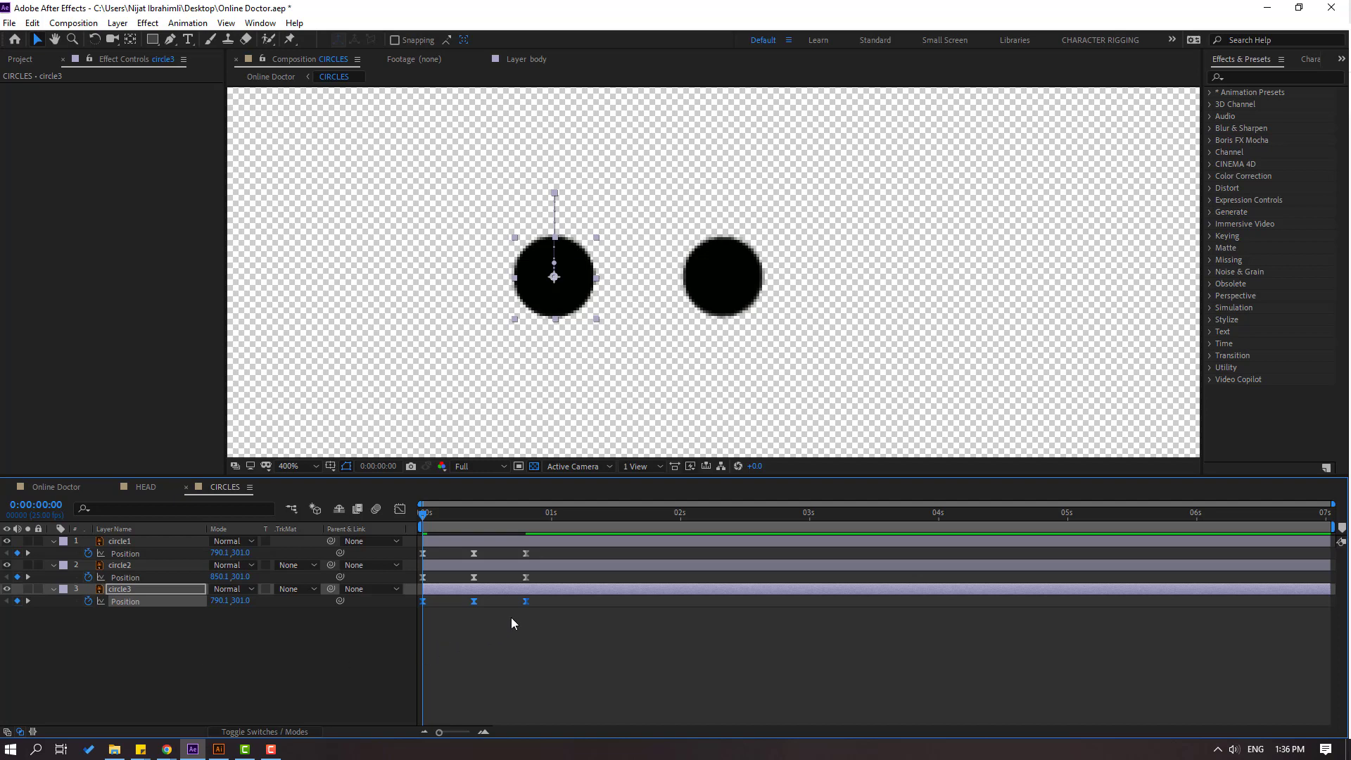
pyautogui.moveTo(223, 604); pyautogui.dragTo(300, 601)
pyautogui.scroll(-1, 521, 366)
pyautogui.press('space')
pyautogui.press('space')
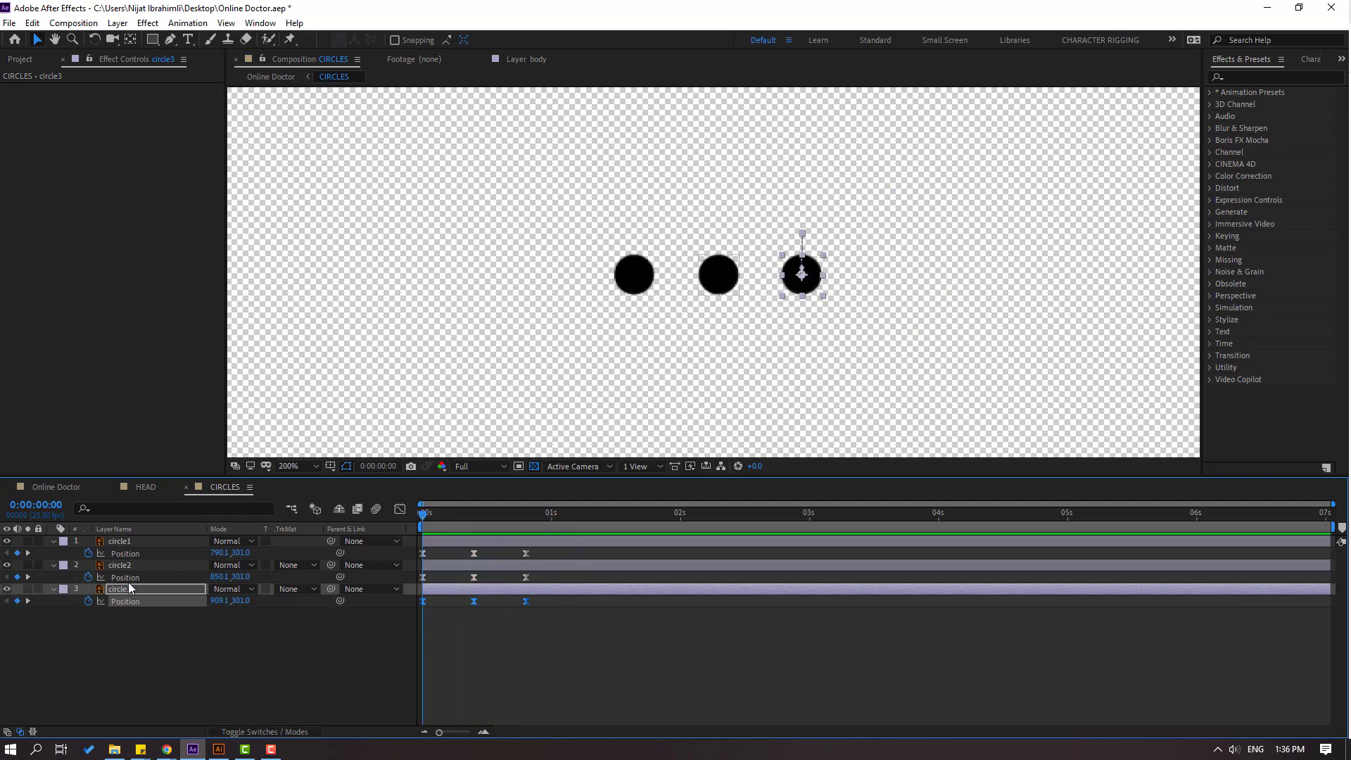
# Add the expression loopOutDuration(type = "cycle", duration = 0) to circle1's Position and preview the loop.
pyautogui.click(64, 644)
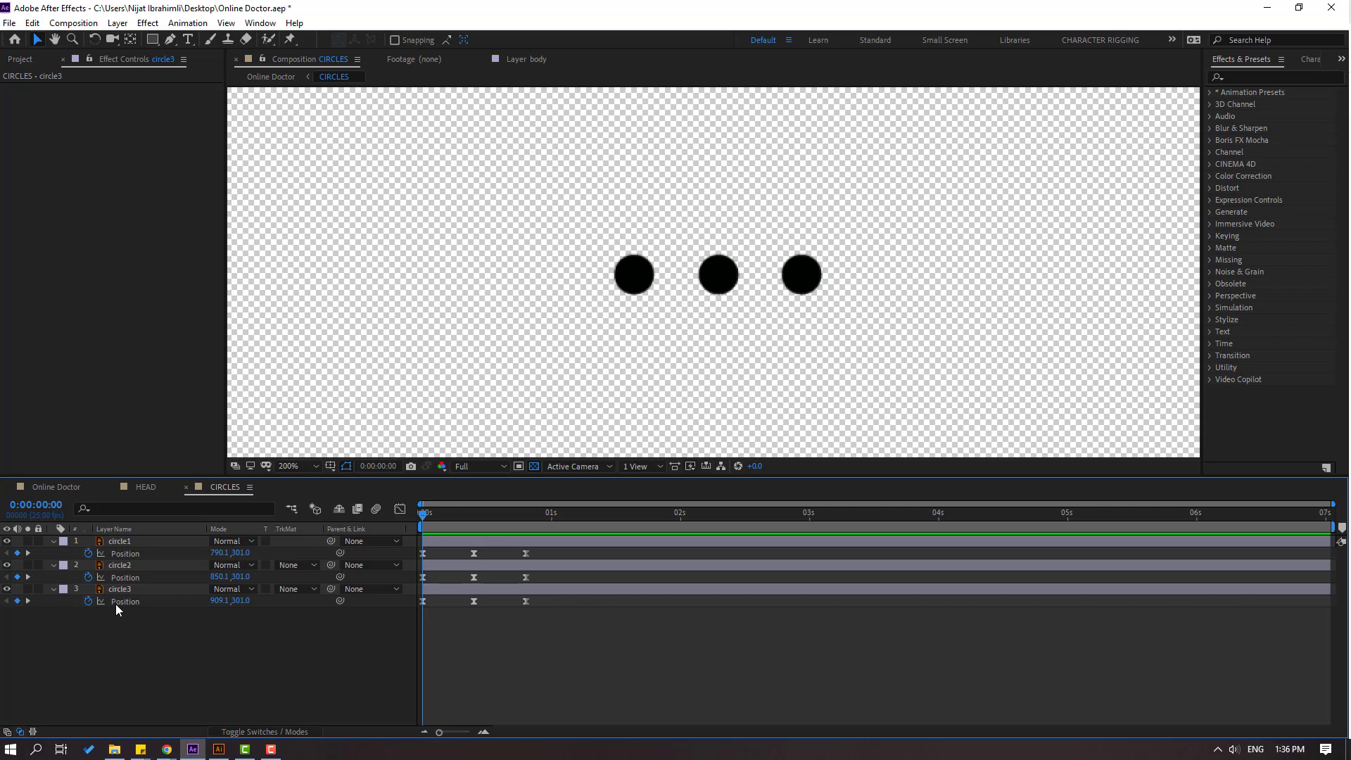
pyautogui.keyDown('alt'); pyautogui.click(88, 553); pyautogui.keyUp('alt')
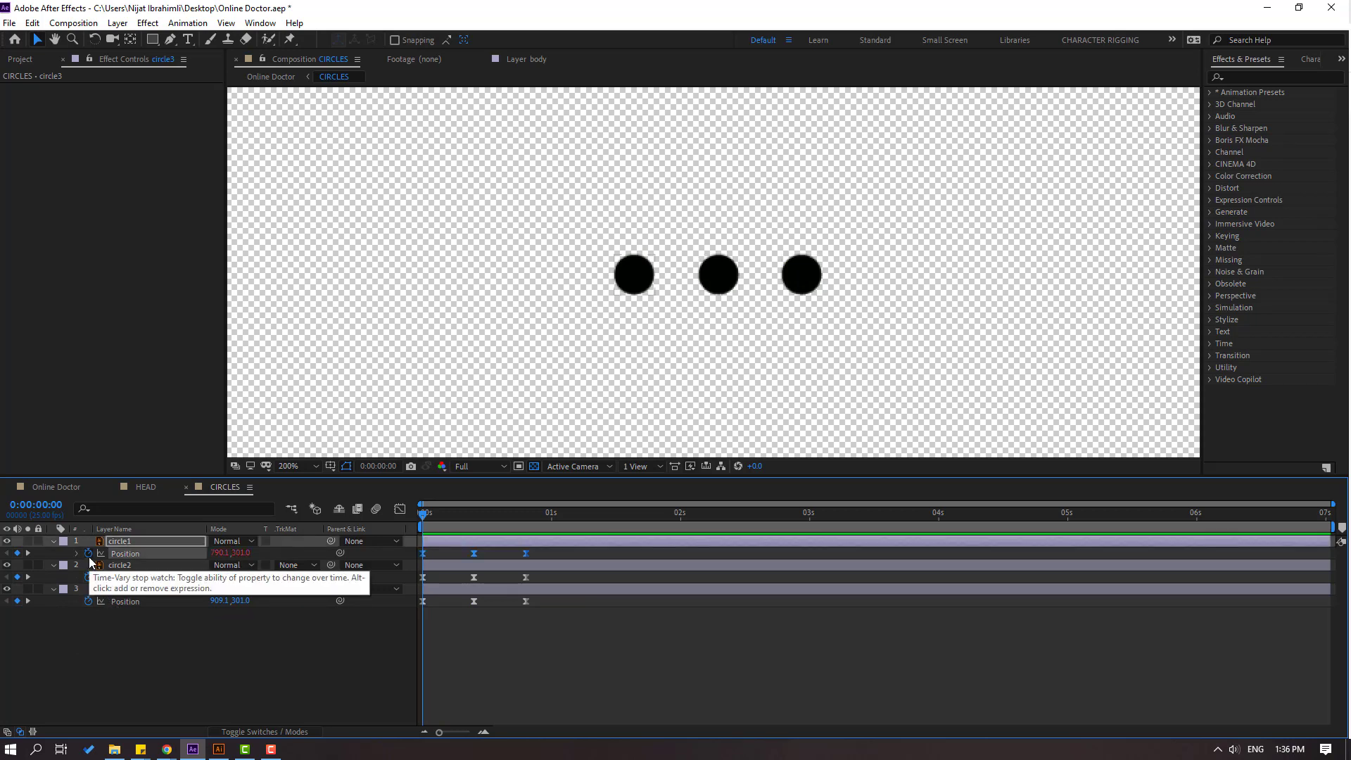
pyautogui.click(266, 565)
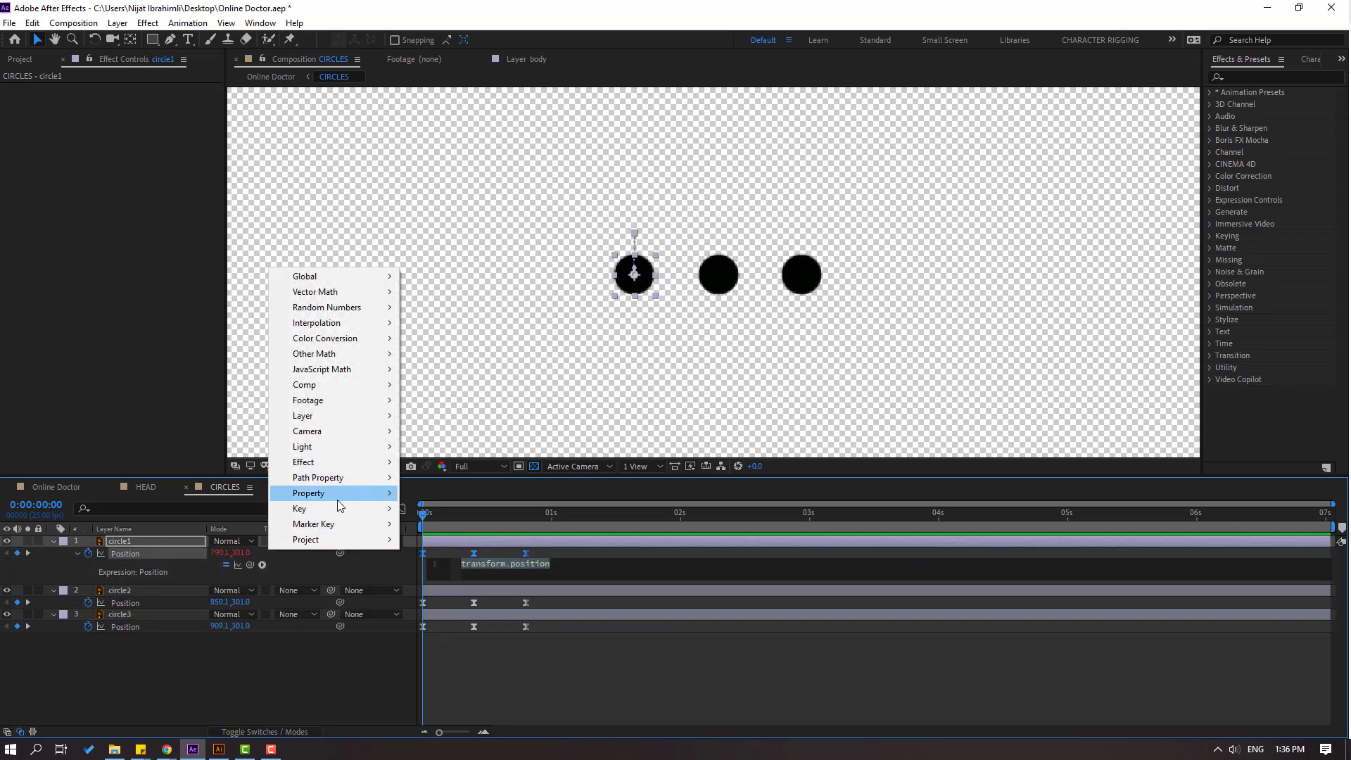
pyautogui.moveTo(331, 493)
pyautogui.click(567, 359)
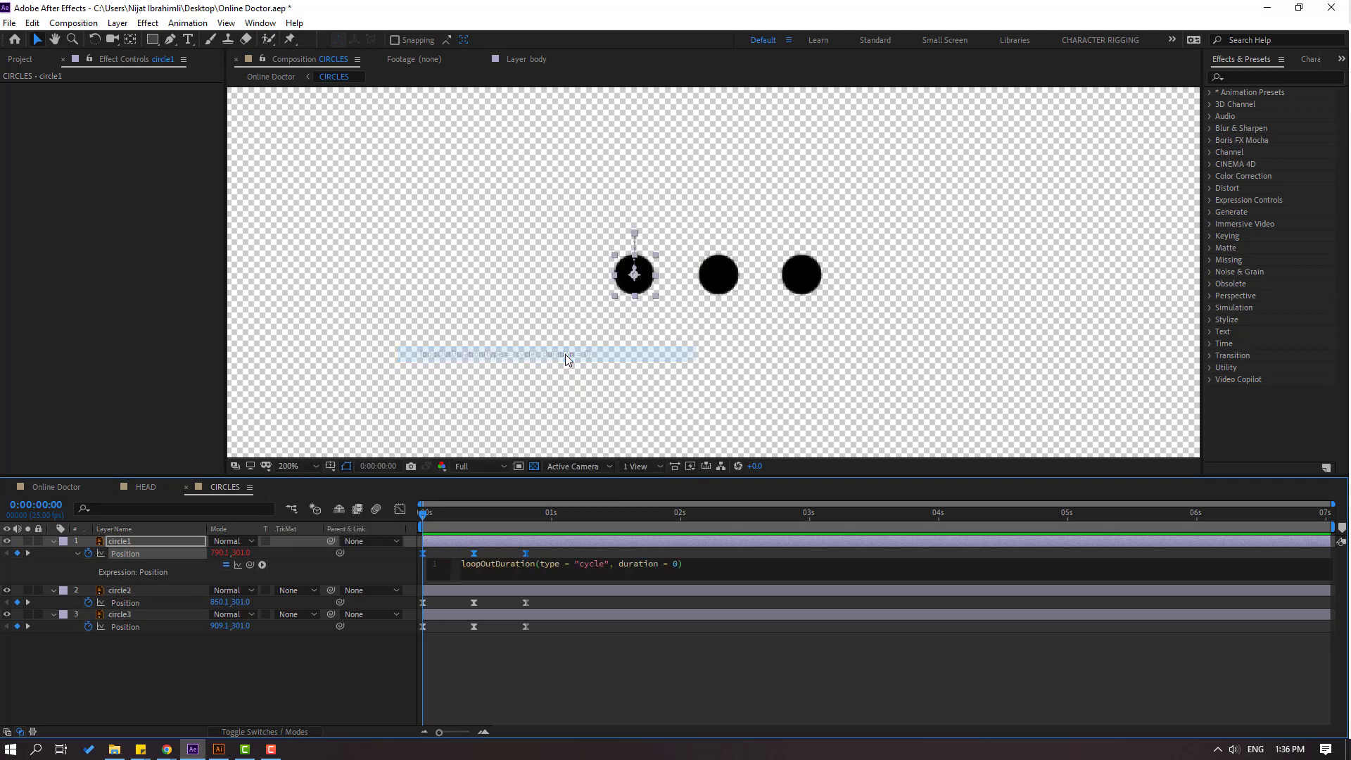
pyautogui.click(571, 669)
pyautogui.press('space')
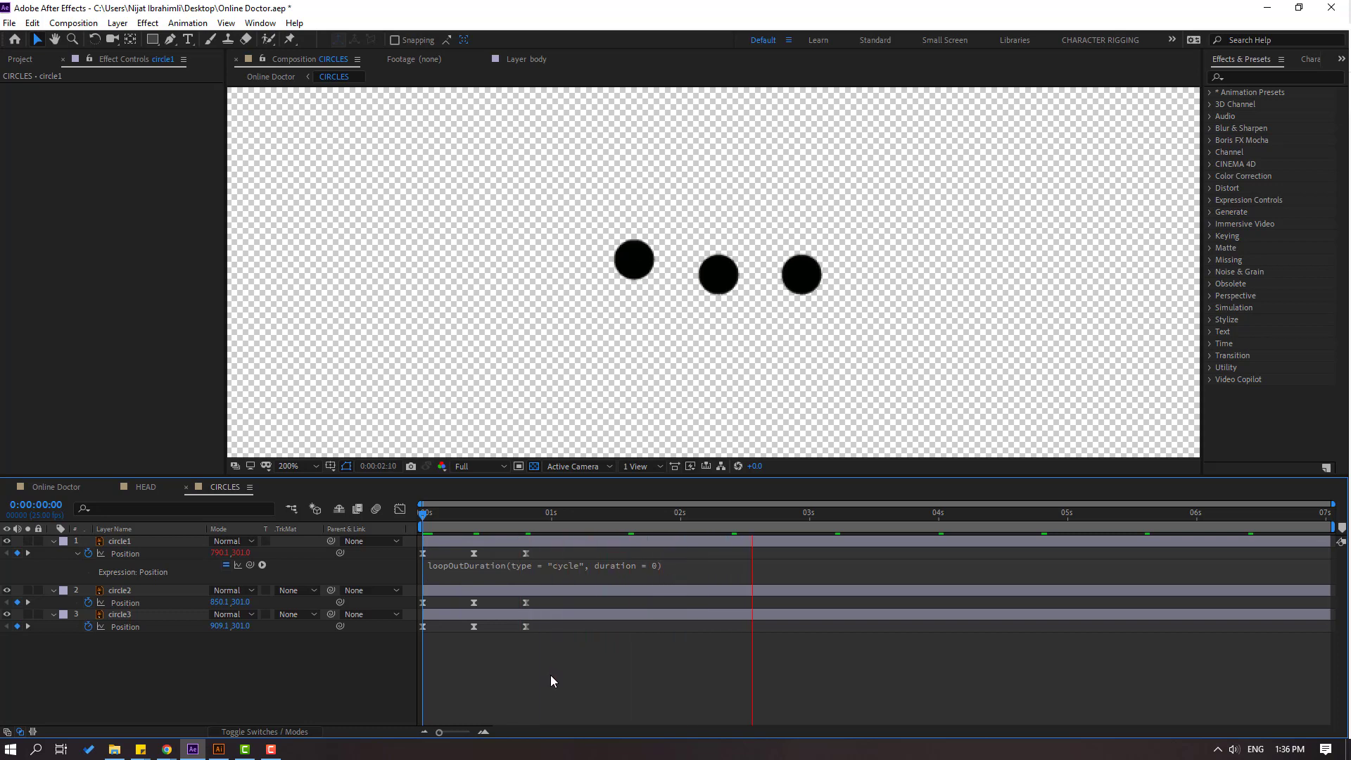
pyautogui.press('space')
# Add the expression loopOutDuration(type = "cycle", duration = 0) to circle2's Position.
pyautogui.click(88, 604)
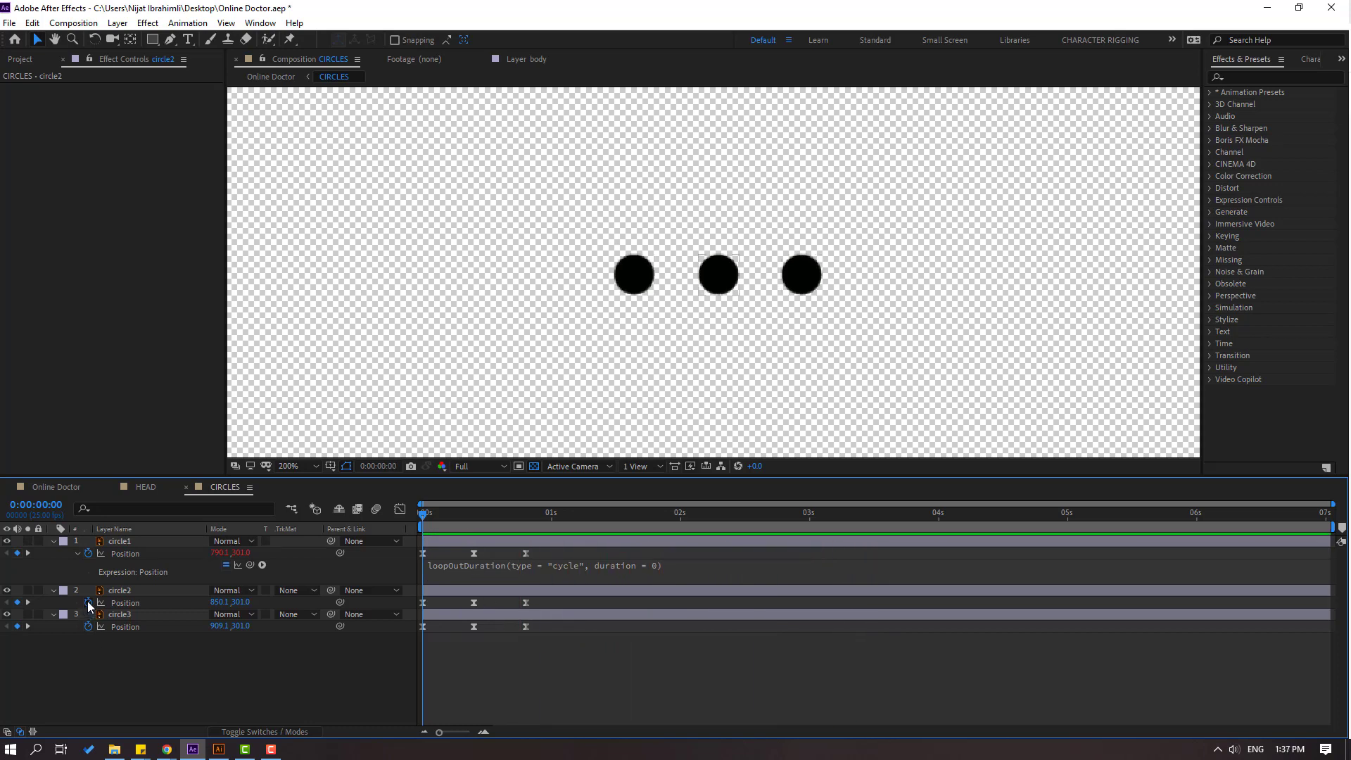
pyautogui.keyDown('alt'); pyautogui.click(88, 603); pyautogui.keyUp('alt')
pyautogui.click(260, 613)
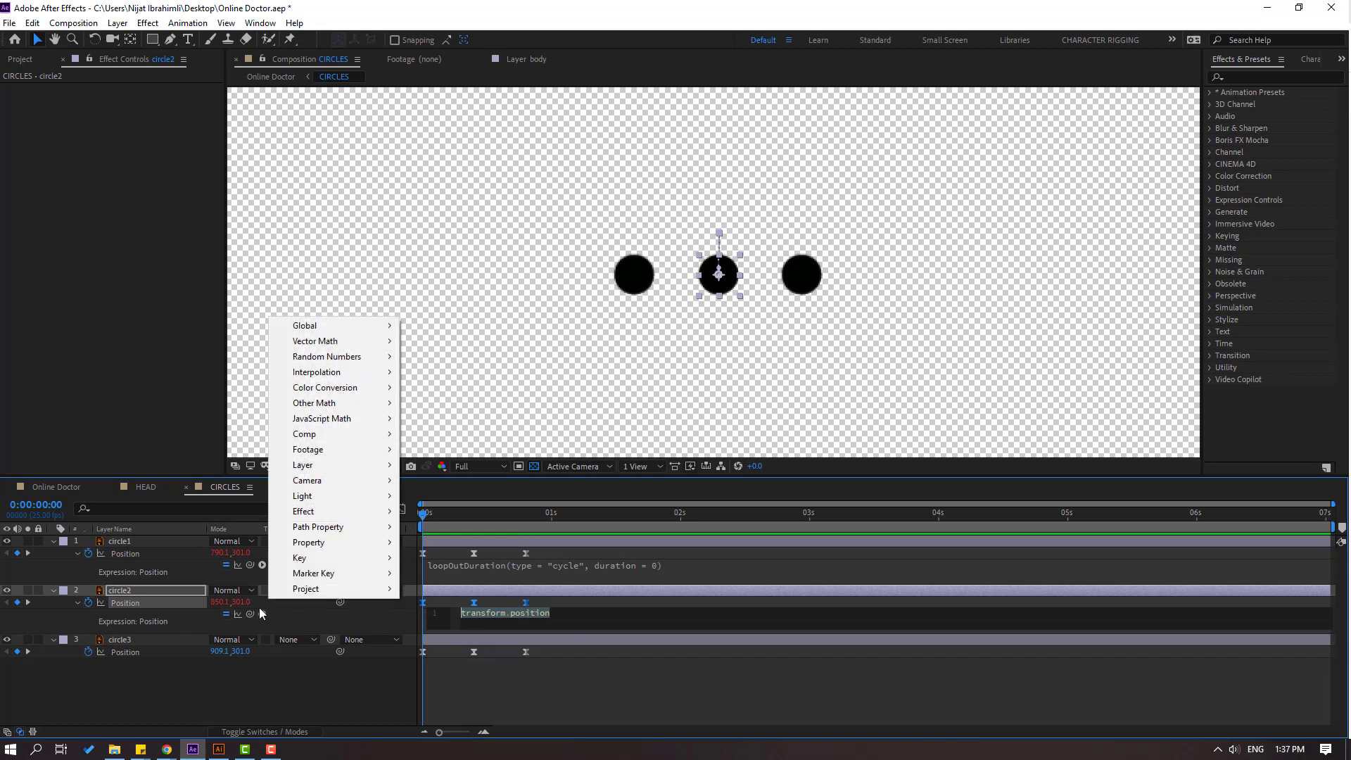
pyautogui.moveTo(331, 542)
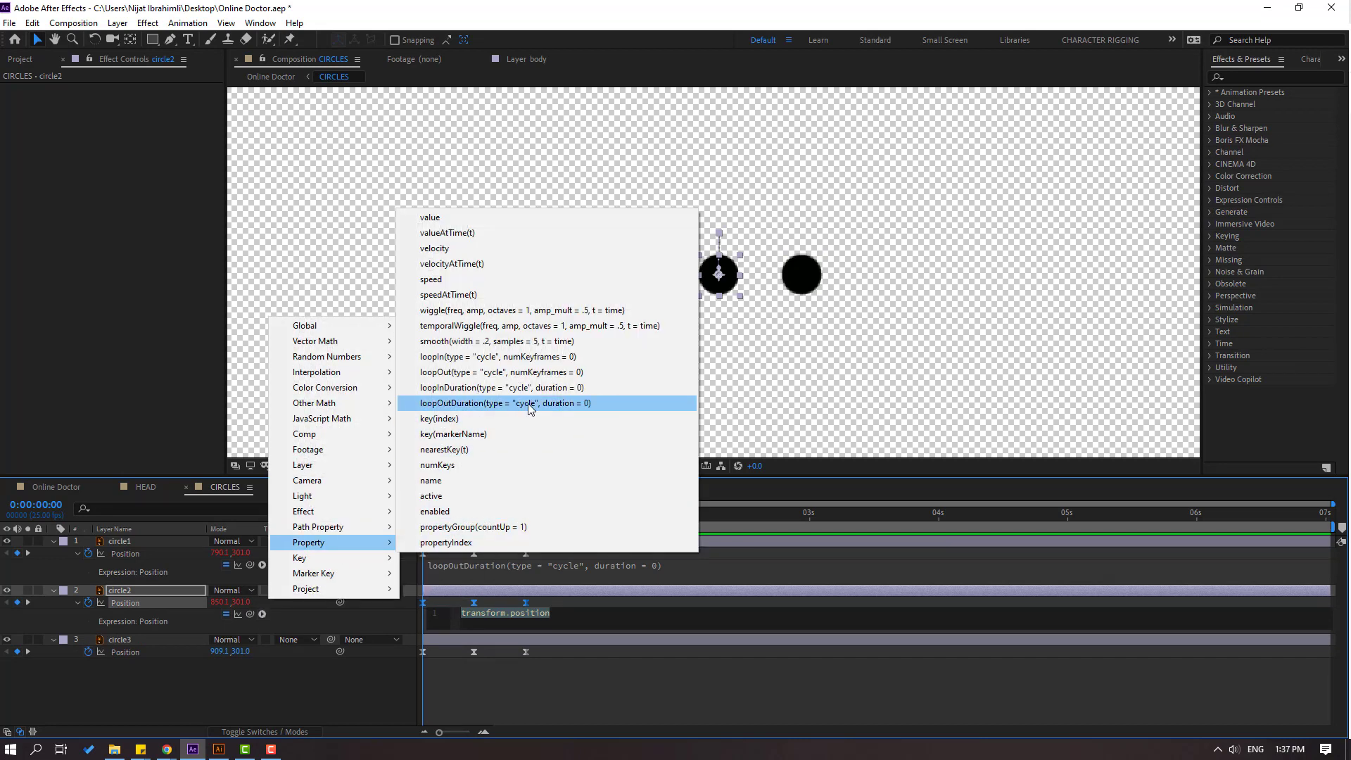
pyautogui.click(528, 403)
pyautogui.click(357, 686)
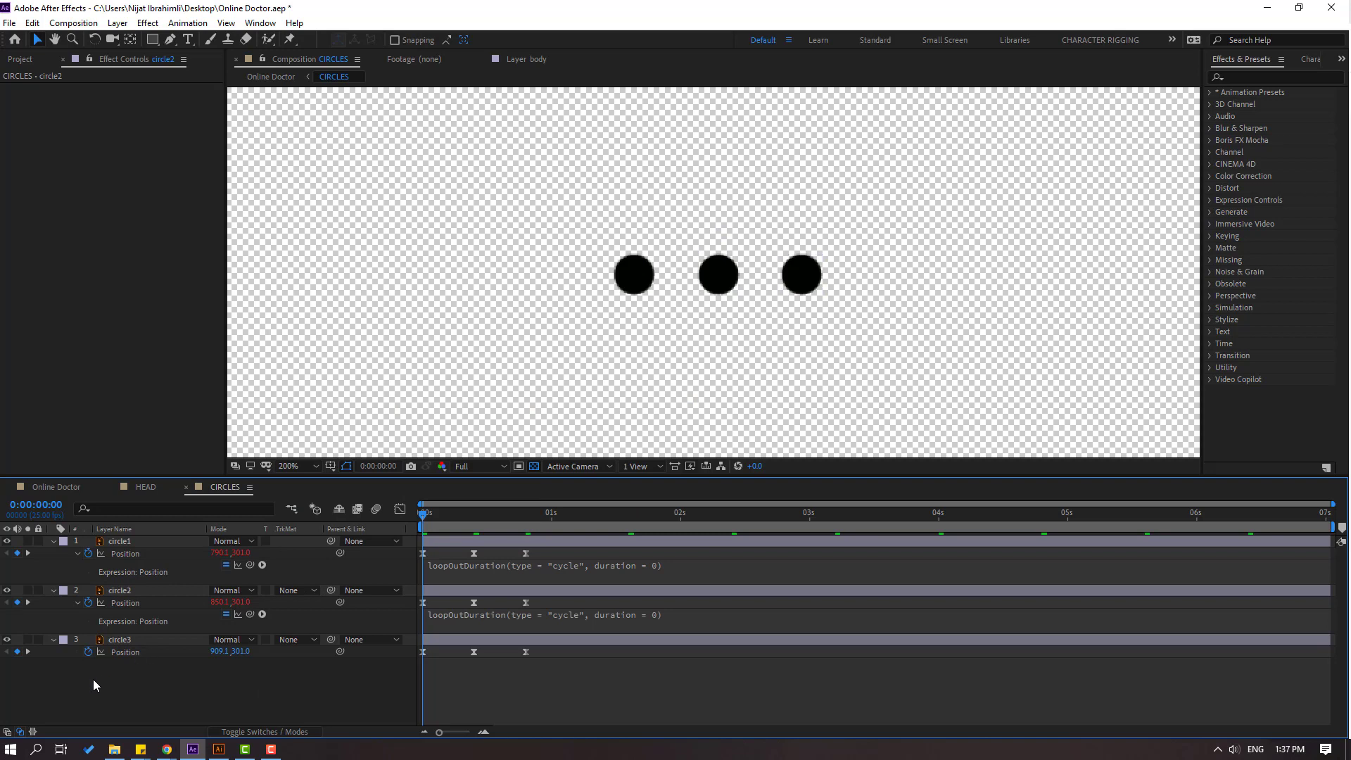
# Add the loopOutDuration cycle expression with duration 0 to circle3's Position and preview all three loops.
pyautogui.keyDown('alt'); pyautogui.click(88, 652); pyautogui.keyUp('alt')
pyautogui.click(262, 663)
pyautogui.moveTo(355, 592)
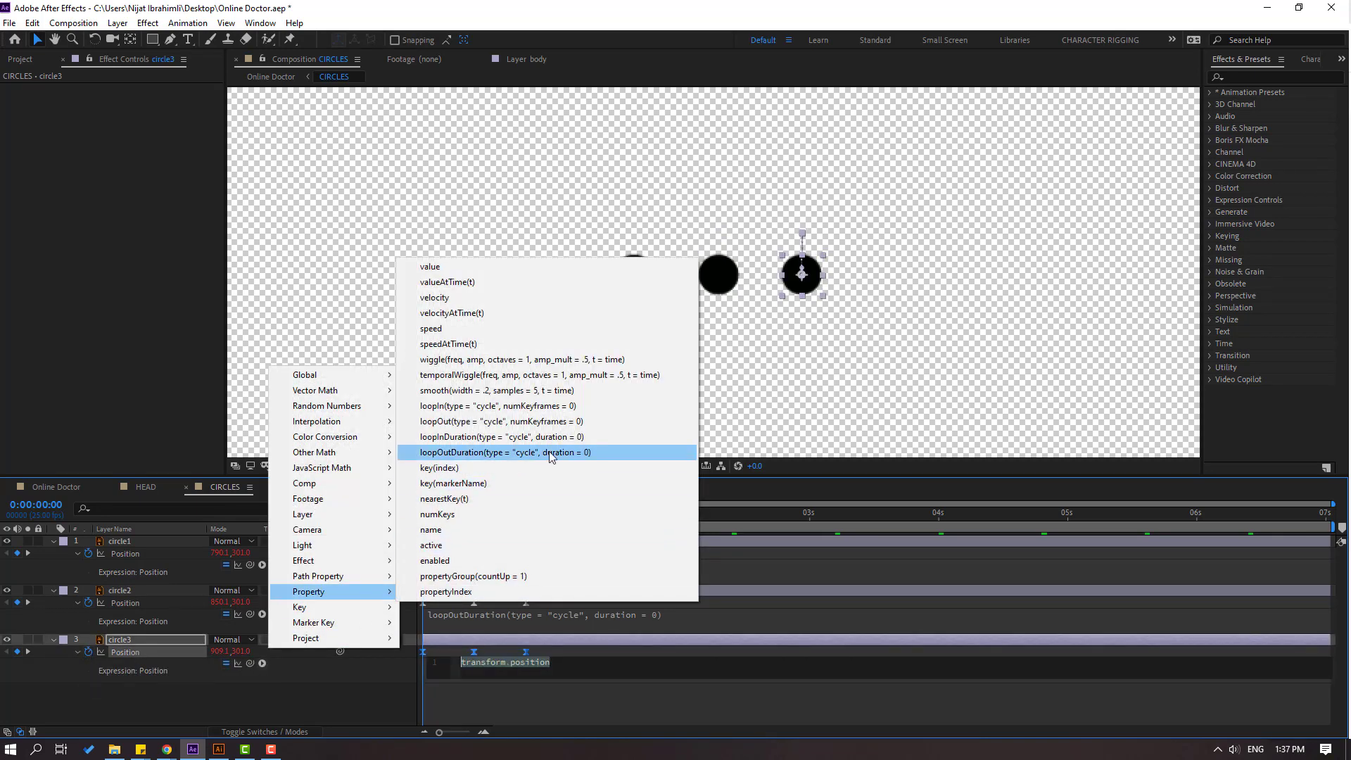
pyautogui.click(527, 453)
pyautogui.click(607, 710)
pyautogui.press('space')
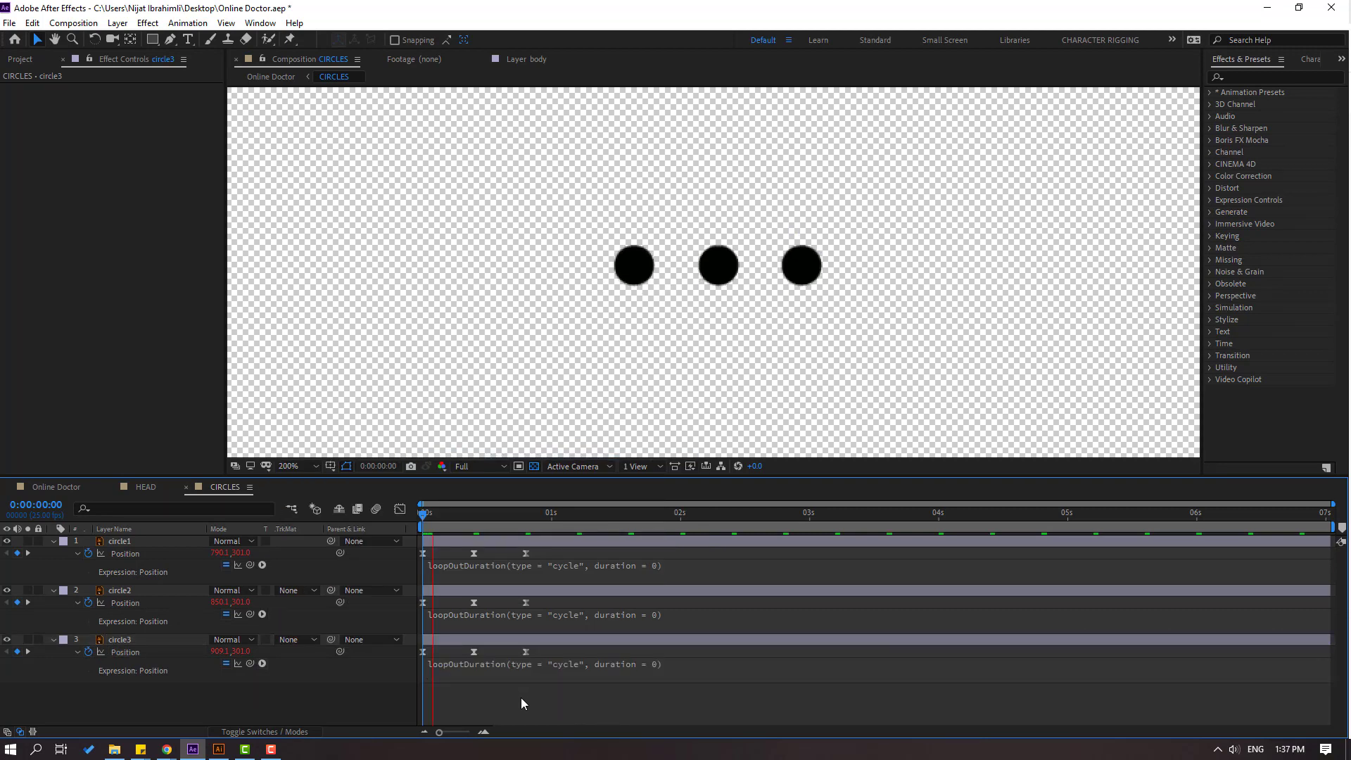
# Collapse the three circle layers' properties and delay the circle2 layer to start at 0:00:00:06.
pyautogui.click(54, 541)
pyautogui.click(54, 553)
pyautogui.click(53, 565)
pyautogui.click(130, 556)
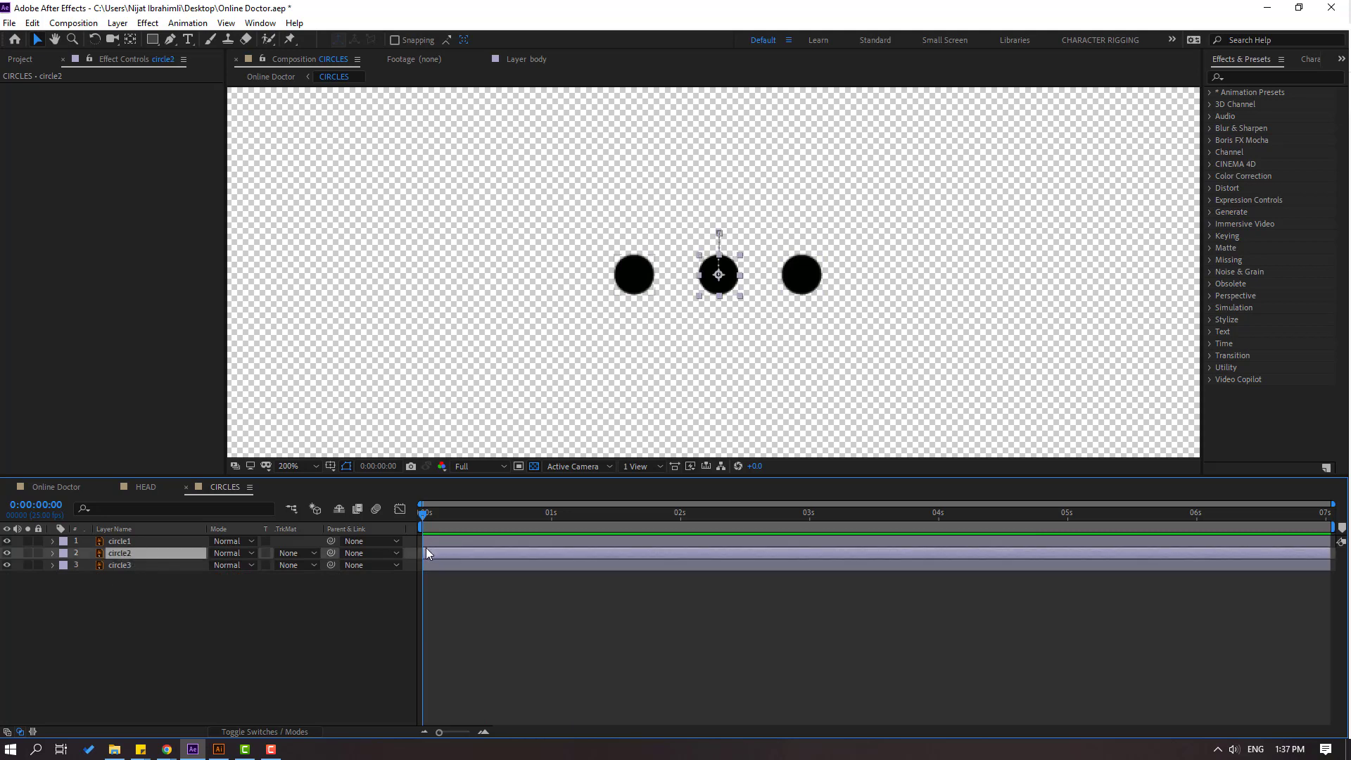
pyautogui.press('space')
pyautogui.moveTo(434, 560); pyautogui.dragTo(464, 554)
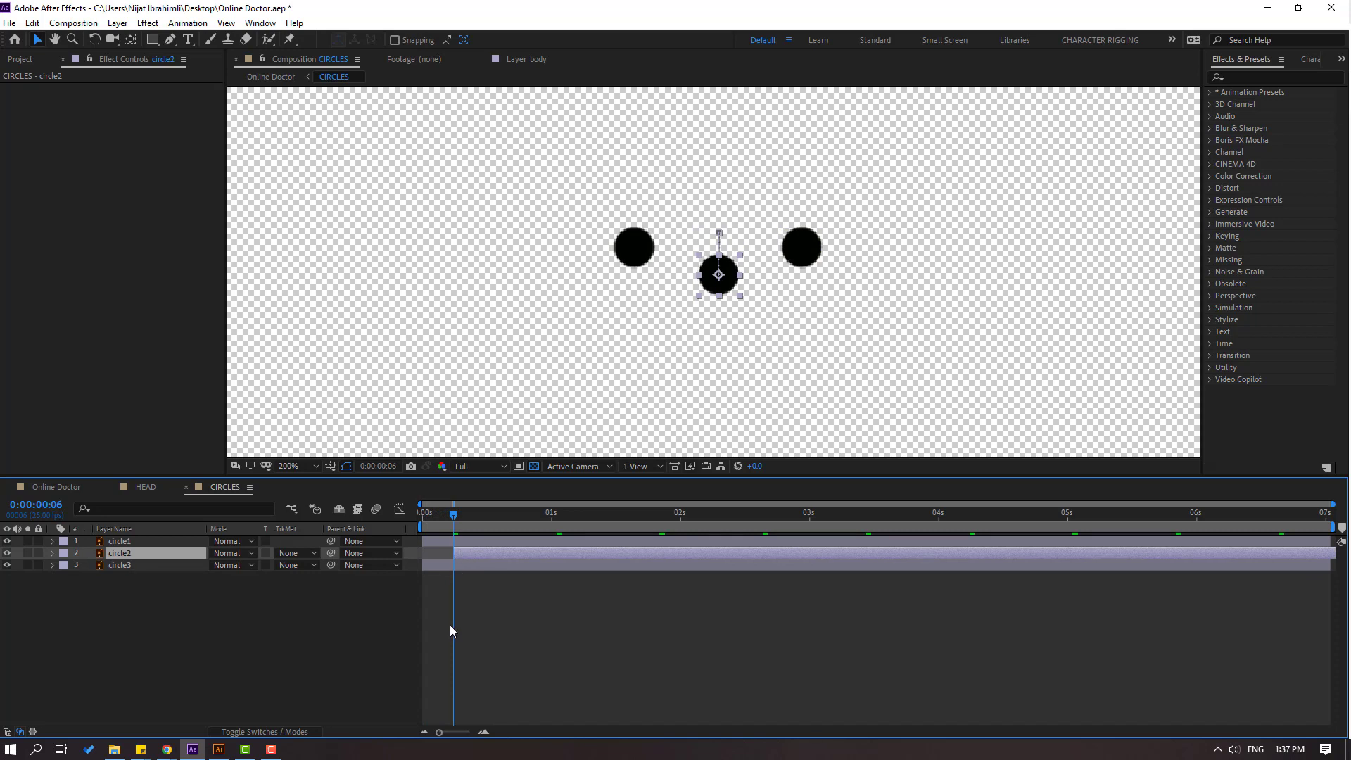
pyautogui.press('space')
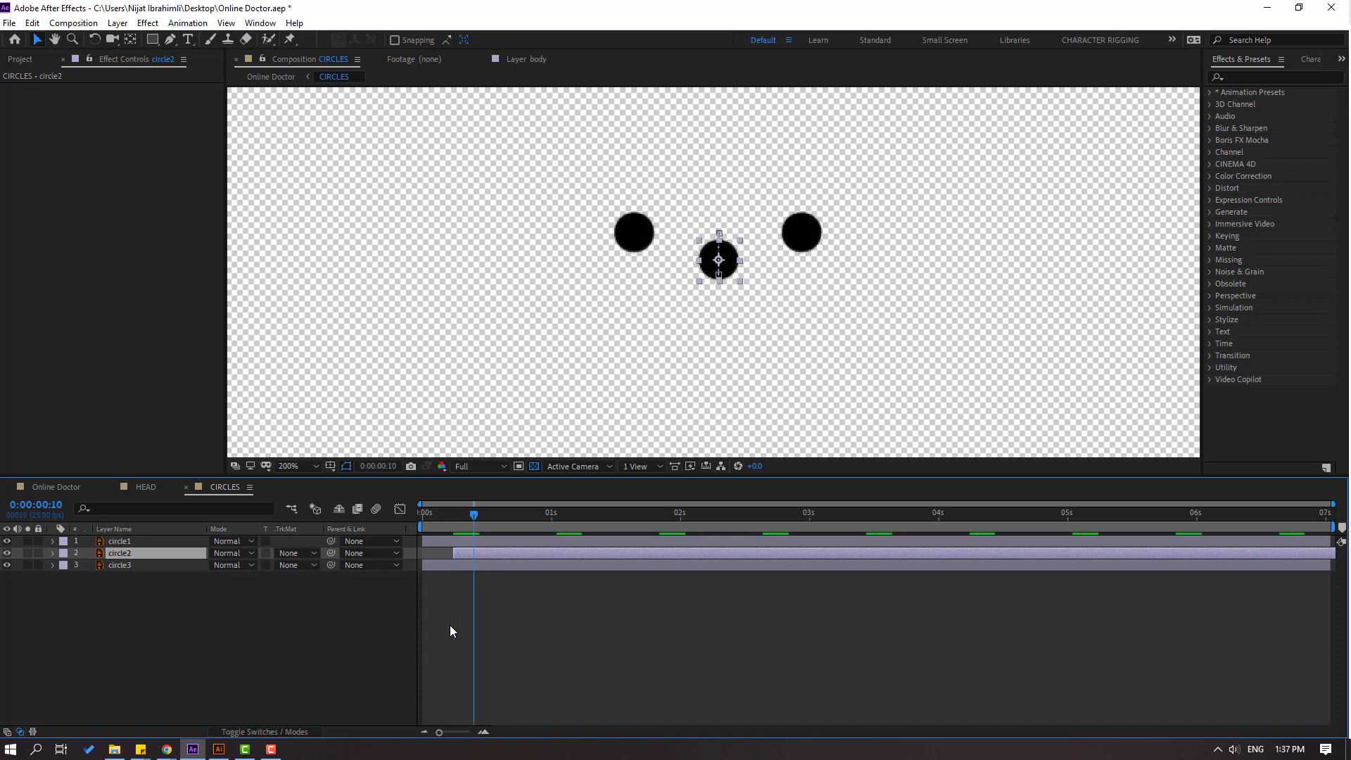
# Delay the circle3 layer to start at 0:00:00:12 and return to the Online Doctor composition.
pyautogui.moveTo(471, 566); pyautogui.dragTo(516, 565)
pyautogui.press('space')
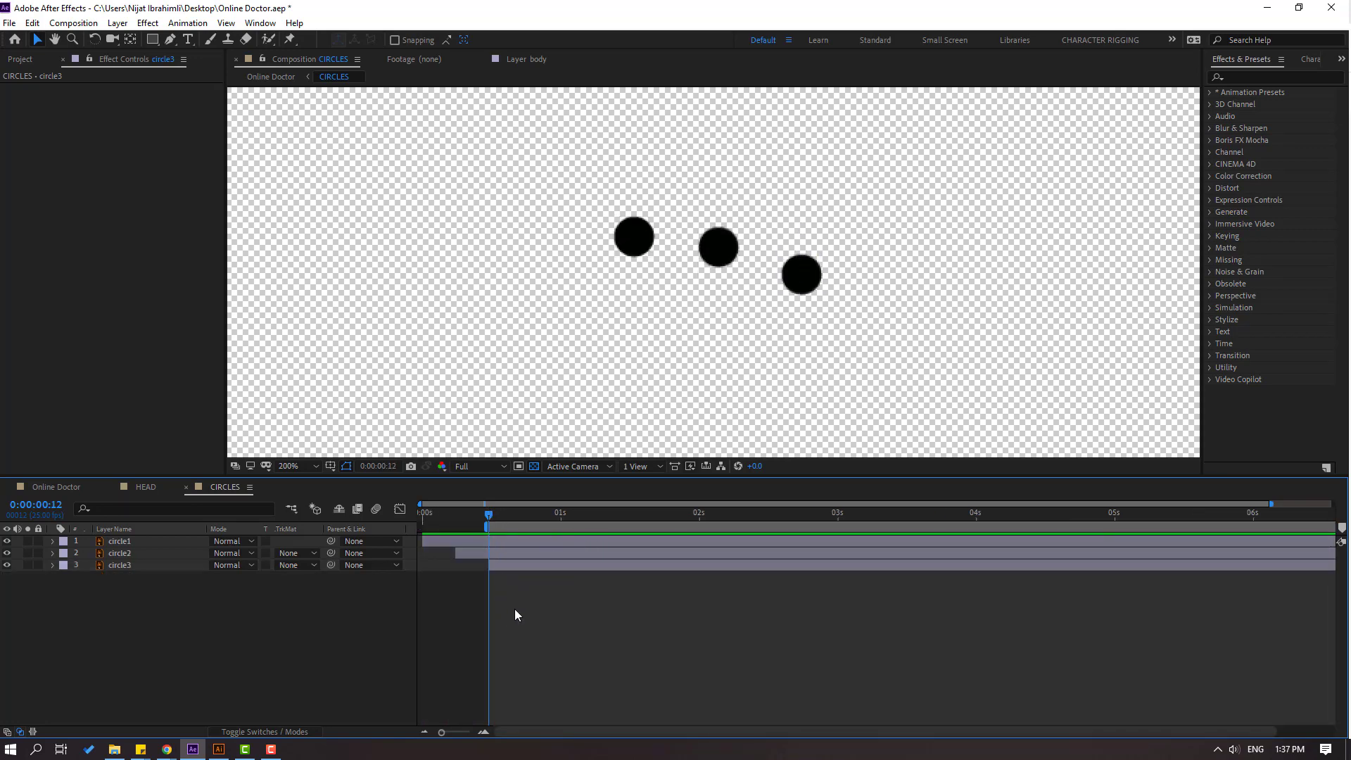
pyautogui.press('space')
pyautogui.press('space')
pyautogui.click(52, 488)
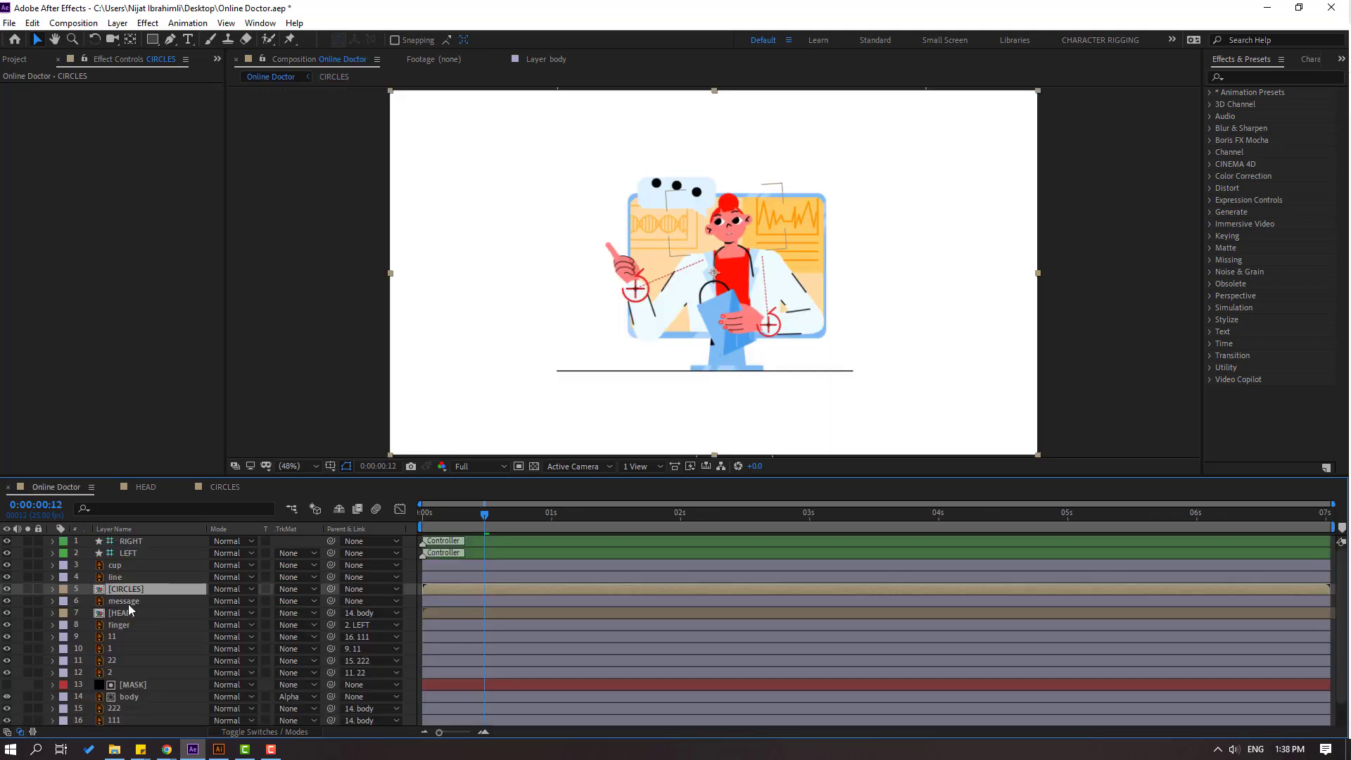
# Shift the CIRCLES layer about half a second earlier so all three dots show from the first frame, and preview the animation.
pyautogui.moveTo(485, 530); pyautogui.dragTo(403, 518)
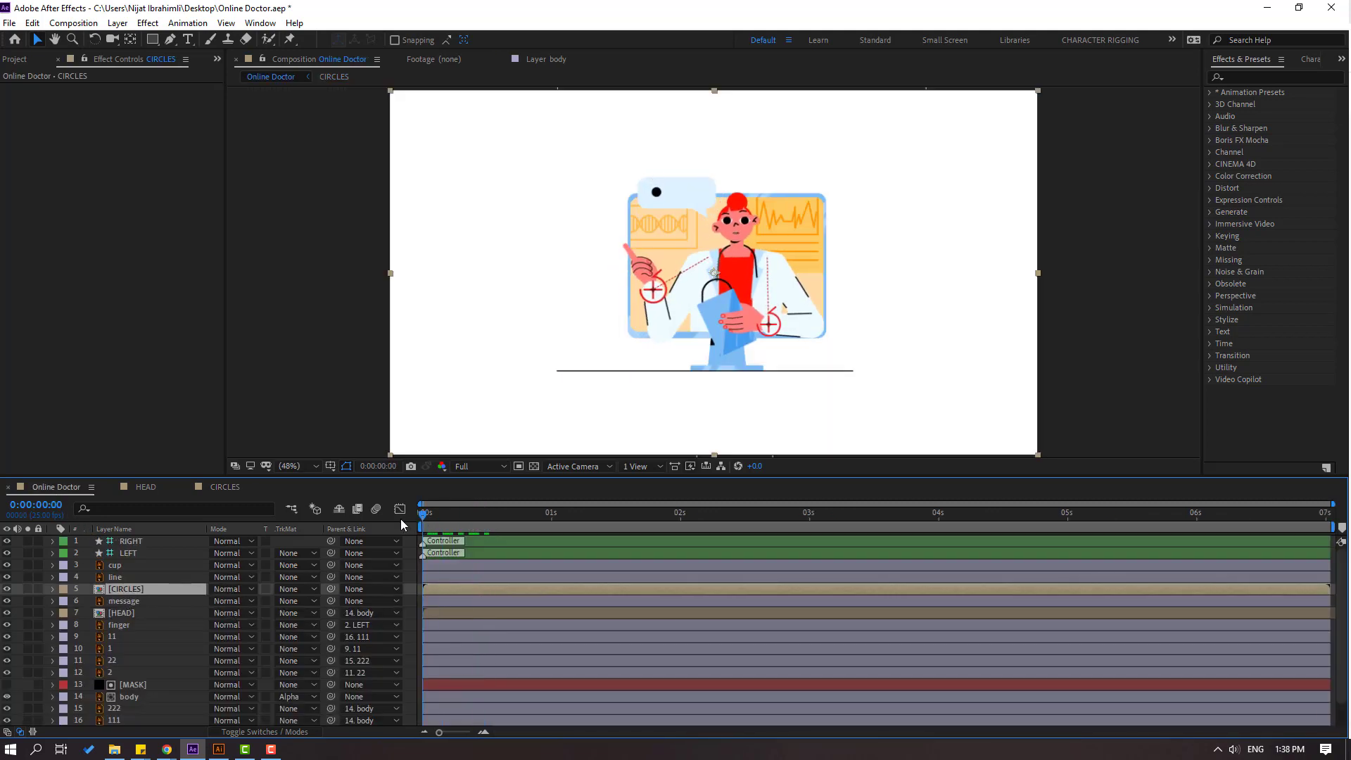
pyautogui.moveTo(506, 589); pyautogui.dragTo(446, 588)
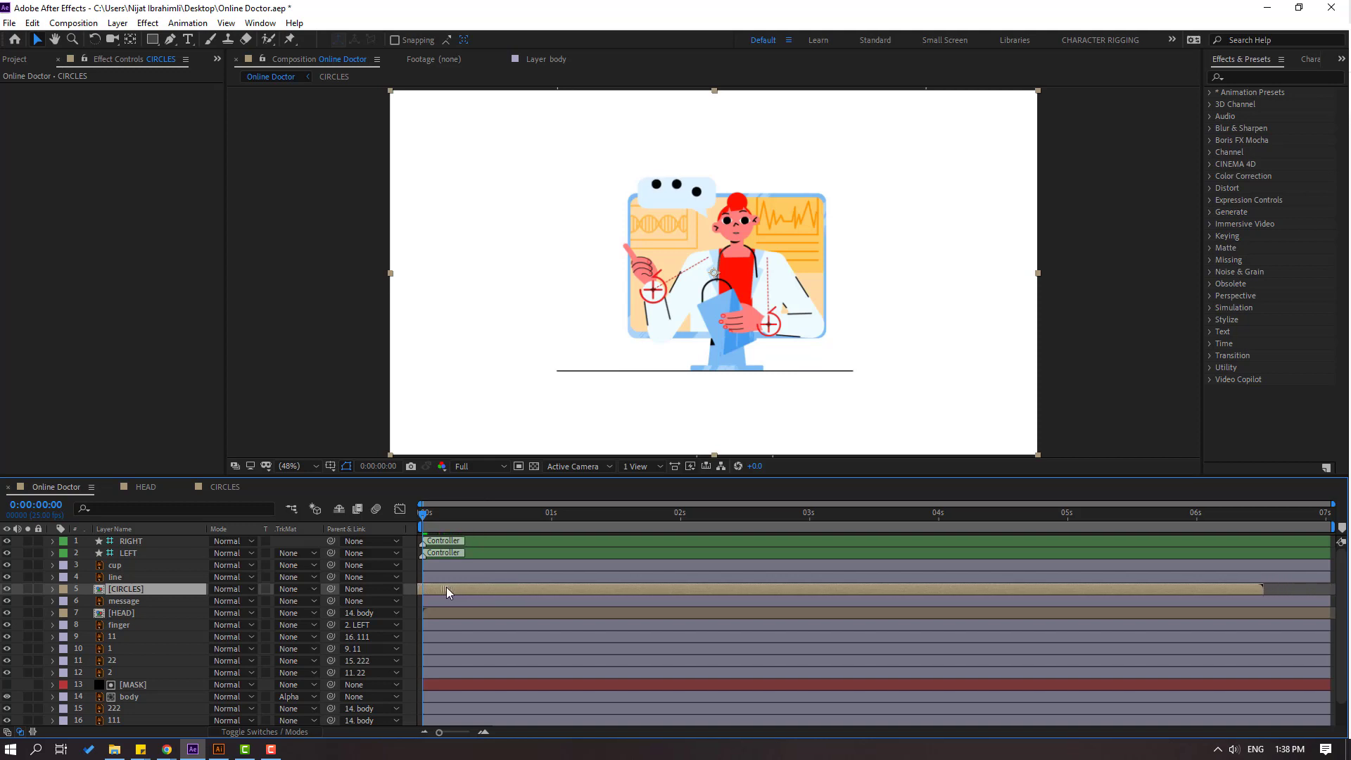
pyautogui.press('space')
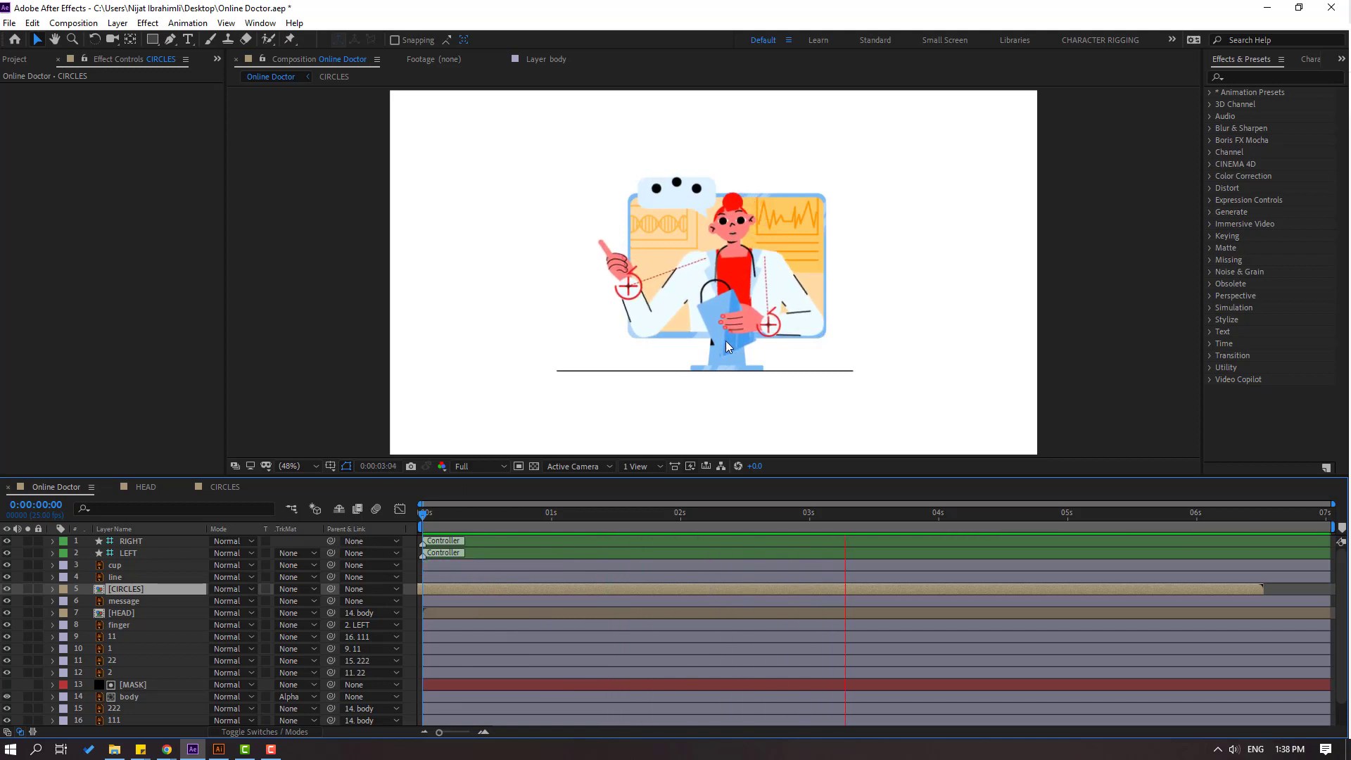
pyautogui.press('space')
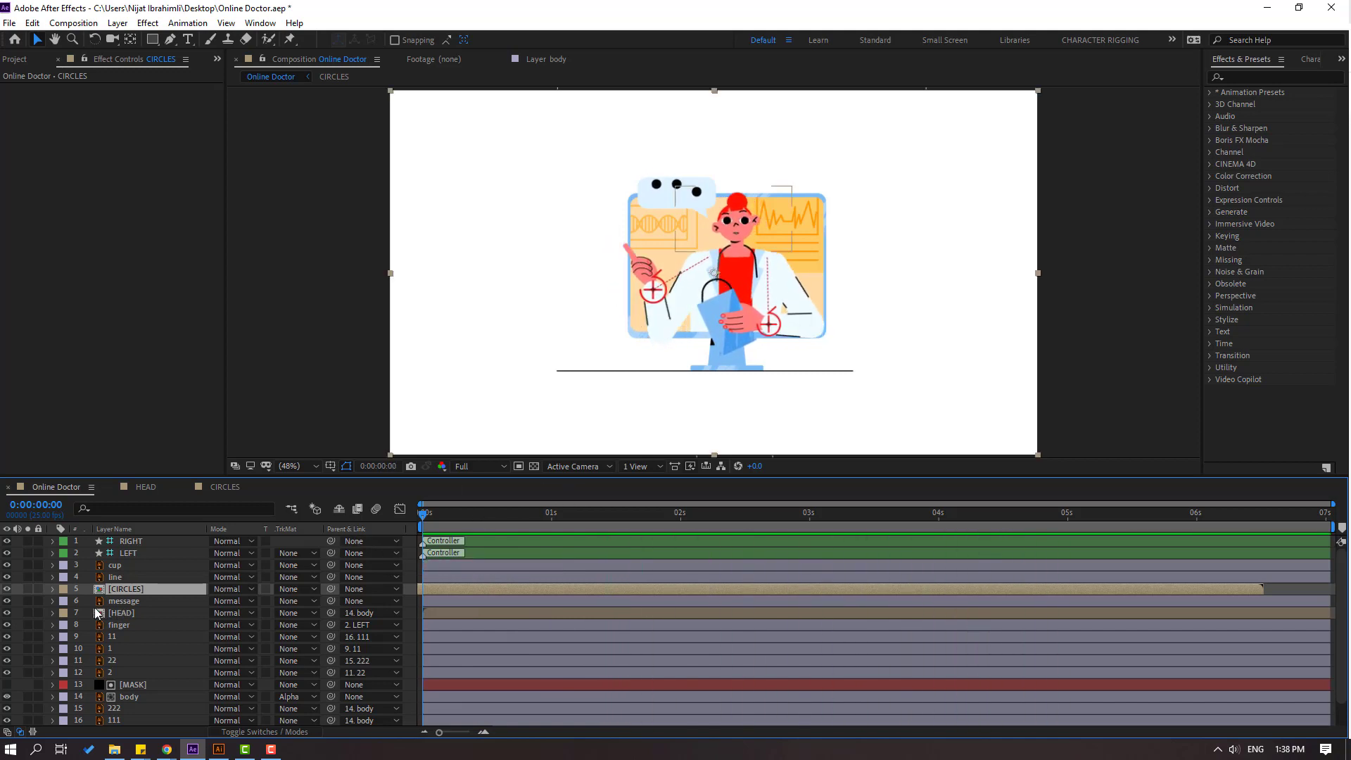
# Parent the CIRCLES layer to message and the message layer to HEAD, and preview the linked motion.
pyautogui.moveTo(330, 590); pyautogui.dragTo(109, 604)
pyautogui.click(125, 600)
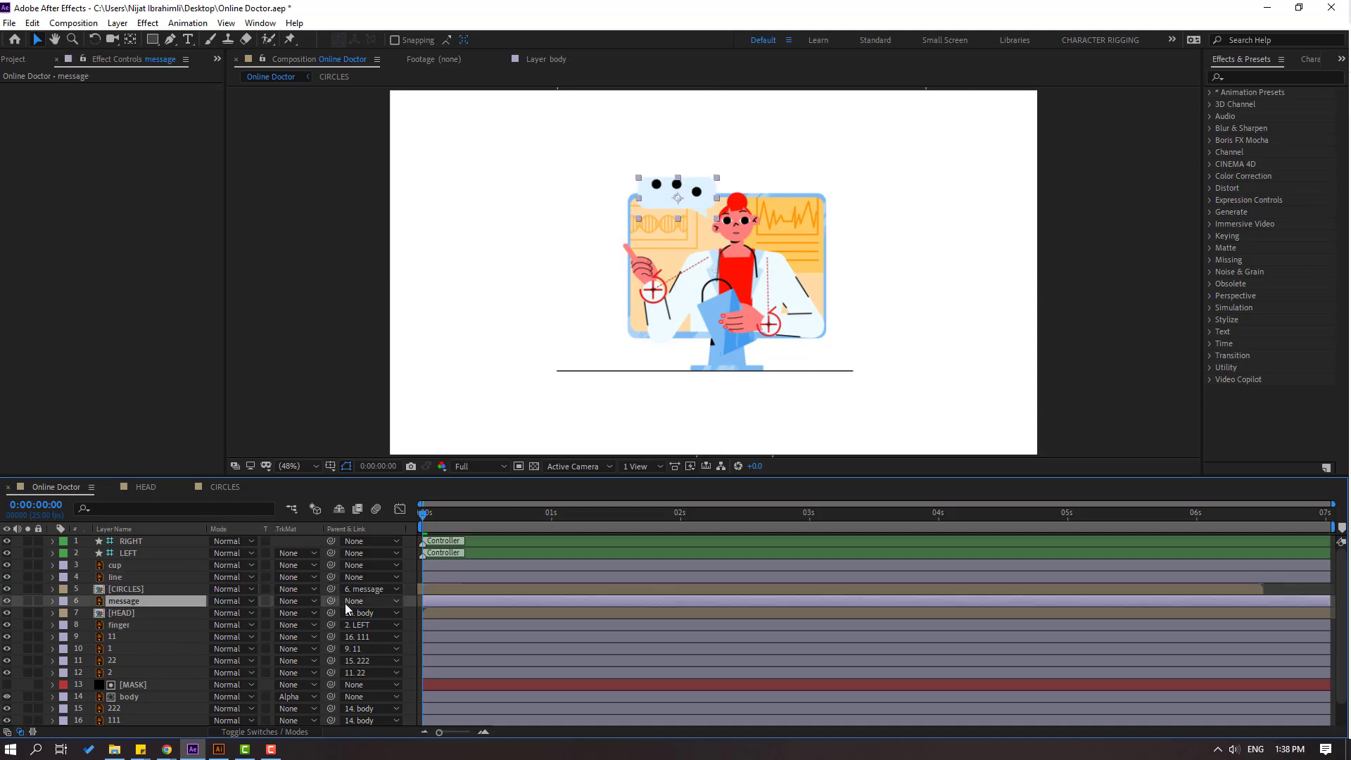
pyautogui.moveTo(332, 602); pyautogui.dragTo(145, 615)
pyautogui.press('space')
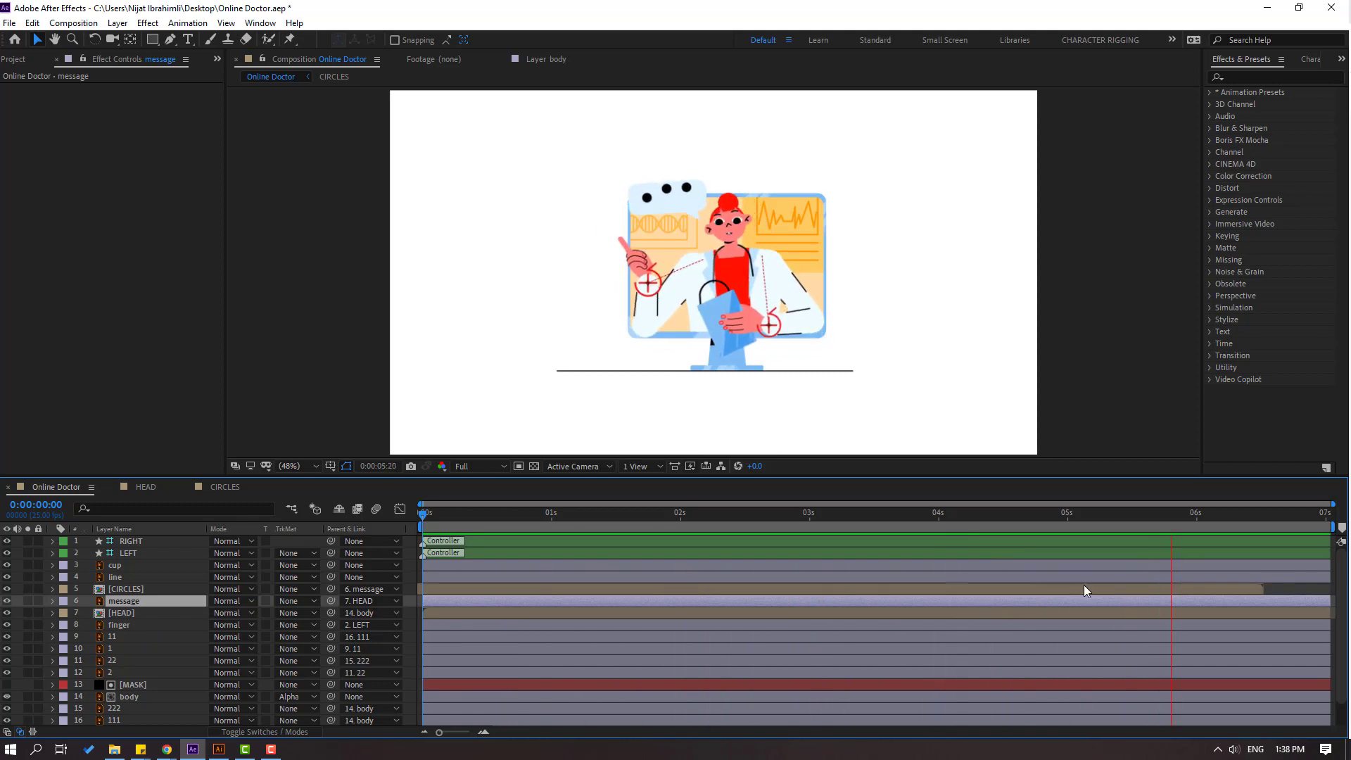
# End the work area at 0:00:06:02 and preview the shortened animation.
pyautogui.click(1208, 515)
pyautogui.press('n')
pyautogui.press('space')
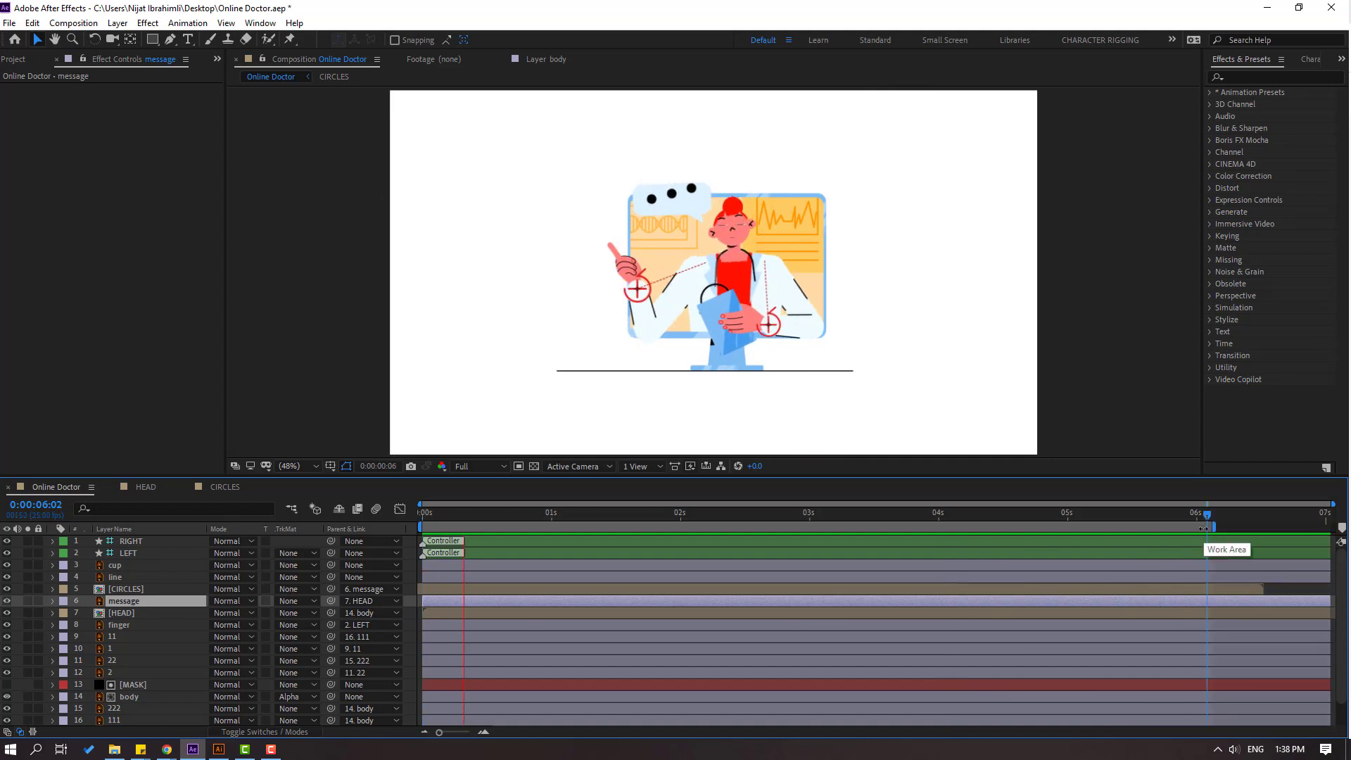